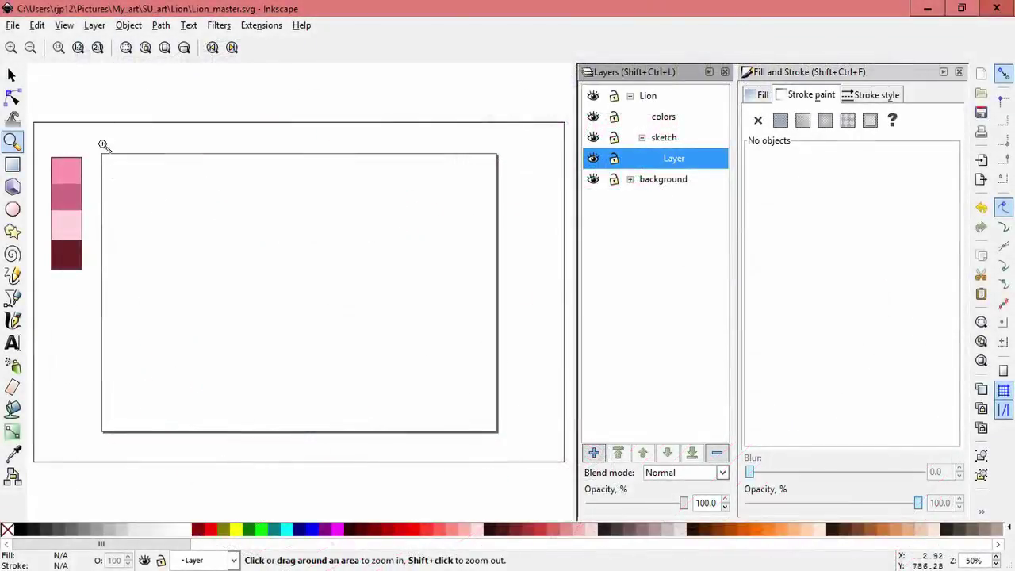
Step: Draw a test S-shaped calligraphic stroke and change its fill to light blue 9bbbffff
left_click(12, 320)
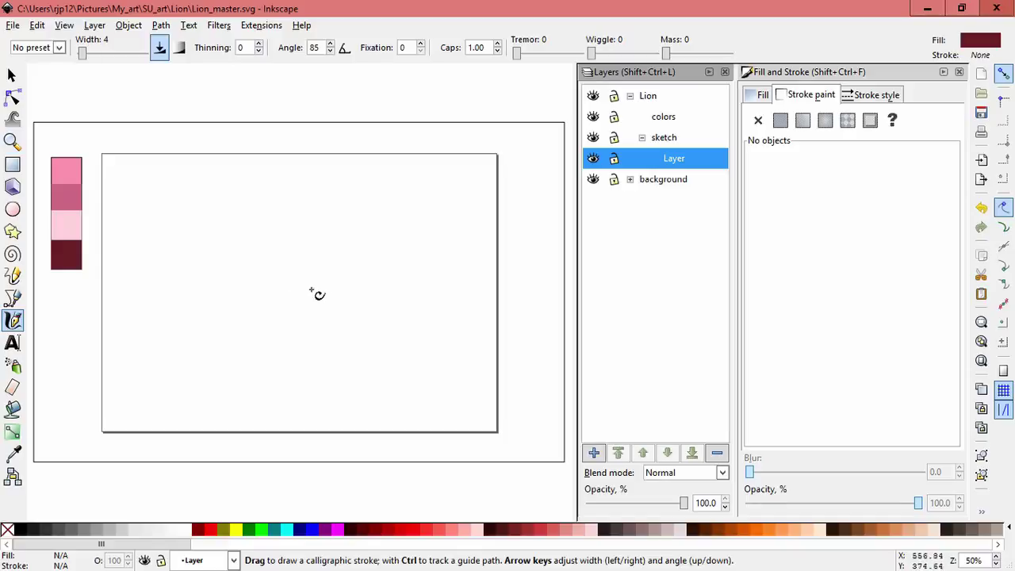
mouse_move(347, 226)
left_mouse_down()
mouse_move(322, 287)
mouse_move(230, 336)
left_mouse_up()
left_click(762, 95)
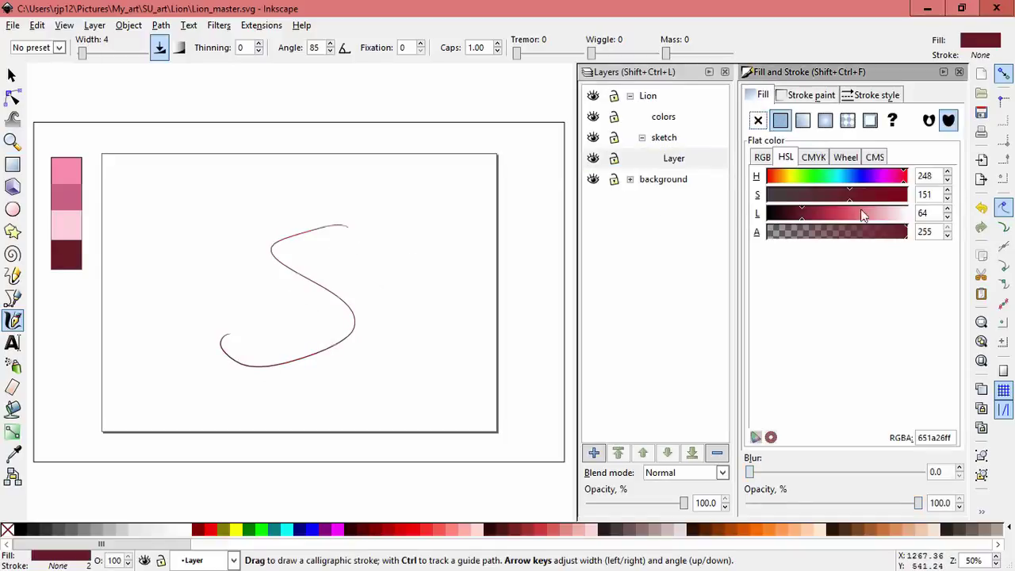
left_click_drag(842, 211, 920, 210)
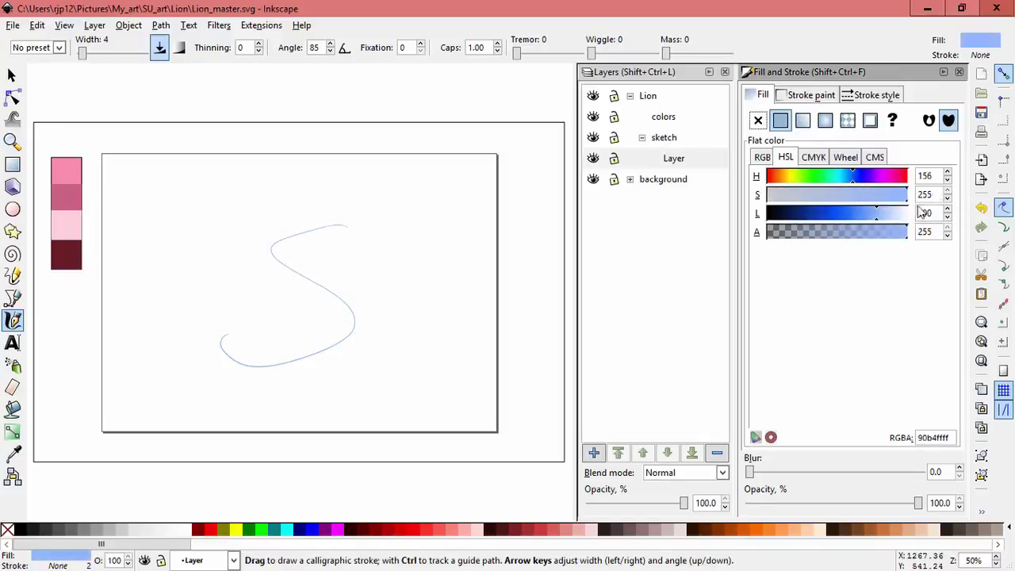
left_click(878, 214)
Step: Try the light blue with another calligraphic stroke and undo the test strokes
mouse_move(453, 173)
left_mouse_down()
mouse_move(405, 323)
mouse_move(356, 397)
left_mouse_up()
key("ctrl+z")
key("ctrl+z")
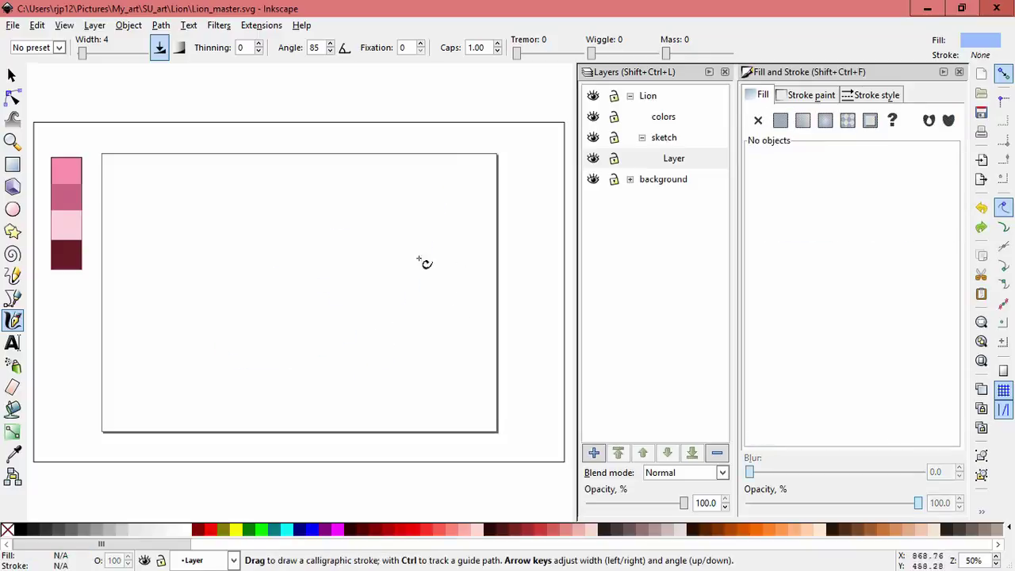
Step: Sketch a loose circle with calligraphic strokes on the left half of the page for the lion's head
mouse_move(238, 241)
left_mouse_down()
mouse_move(269, 276)
mouse_move(194, 296)
mouse_move(208, 260)
mouse_move(256, 244)
mouse_move(271, 258)
mouse_move(269, 270)
mouse_move(267, 257)
mouse_move(226, 291)
mouse_move(231, 330)
left_mouse_up()
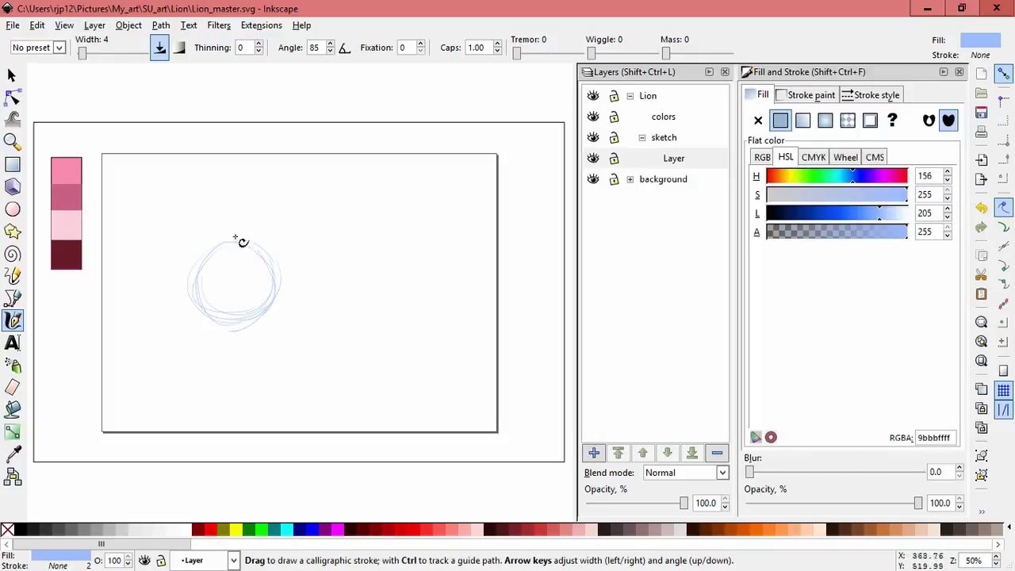
mouse_move(237, 252)
left_mouse_down()
mouse_move(222, 254)
mouse_move(219, 302)
left_mouse_up()
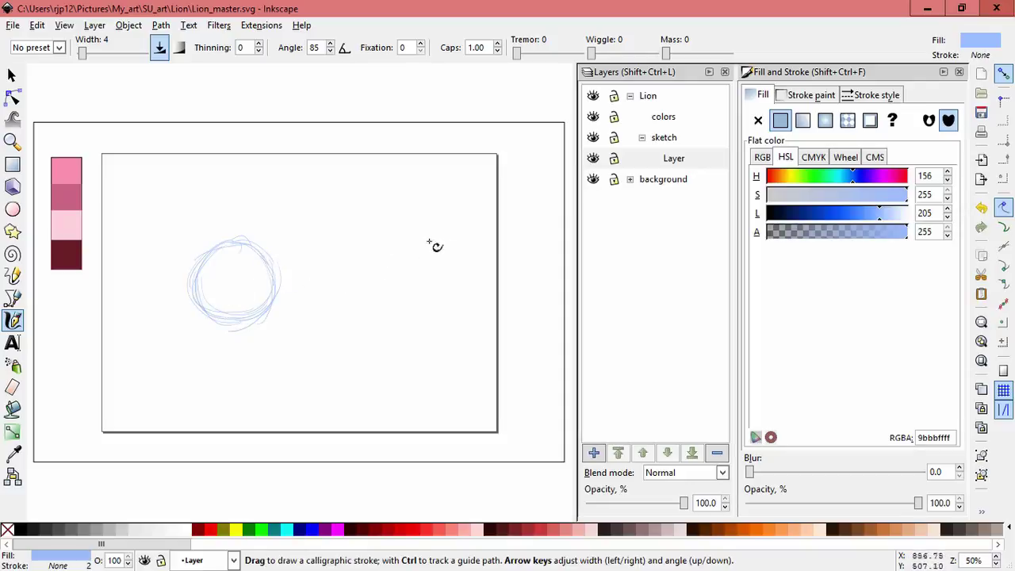
Step: Add a new layer above the current one and sketch a loose circle on the page's right half for the hindquarters
left_click(593, 452)
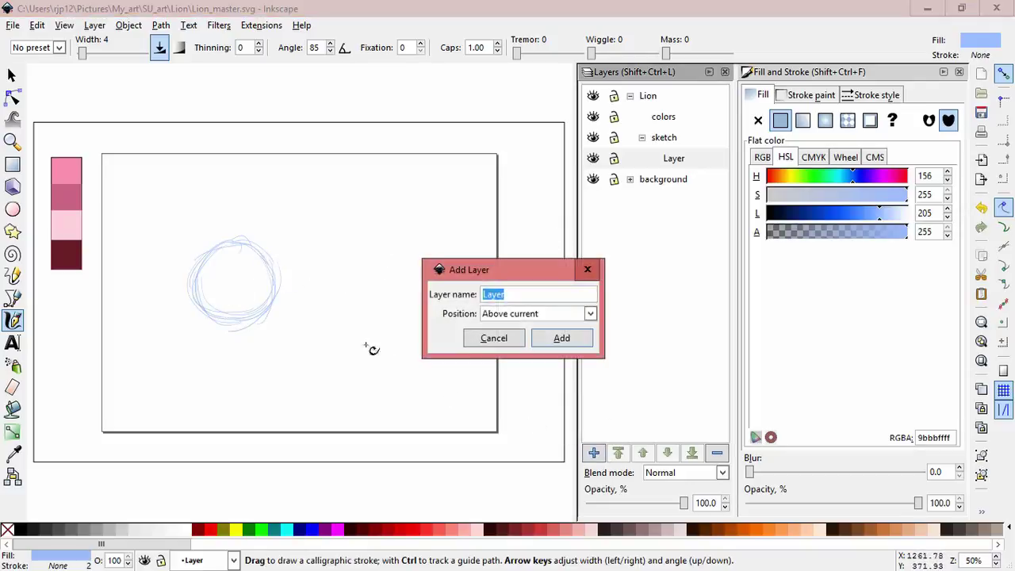
left_click(558, 338)
left_click_drag(400, 245, 388, 315)
mouse_move(420, 260)
left_mouse_down()
mouse_move(412, 316)
mouse_move(371, 310)
mouse_move(395, 235)
left_mouse_up()
mouse_move(410, 295)
left_mouse_down()
mouse_move(351, 279)
mouse_move(373, 219)
mouse_move(409, 228)
mouse_move(433, 263)
mouse_move(353, 230)
left_mouse_up()
mouse_move(430, 249)
left_mouse_down()
mouse_move(371, 234)
mouse_move(417, 234)
mouse_move(431, 246)
mouse_move(413, 231)
mouse_move(381, 281)
mouse_move(356, 272)
left_mouse_up()
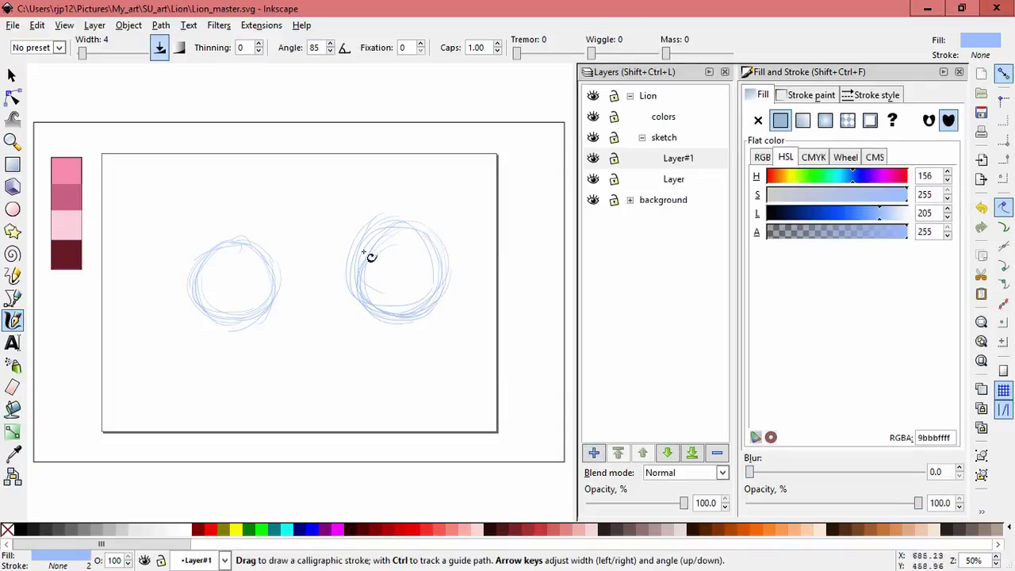
Step: Sketch a larger loose circle for the chest between the two circles, overlapping the head circle
left_click_drag(279, 205, 279, 320)
mouse_move(262, 210)
left_mouse_down()
mouse_move(232, 295)
mouse_move(254, 327)
mouse_move(302, 316)
left_mouse_up()
mouse_move(260, 209)
left_mouse_down()
mouse_move(290, 204)
mouse_move(316, 281)
left_mouse_up()
left_click_drag(308, 215, 287, 315)
left_click_drag(322, 238, 263, 325)
left_click_drag(263, 207, 230, 305)
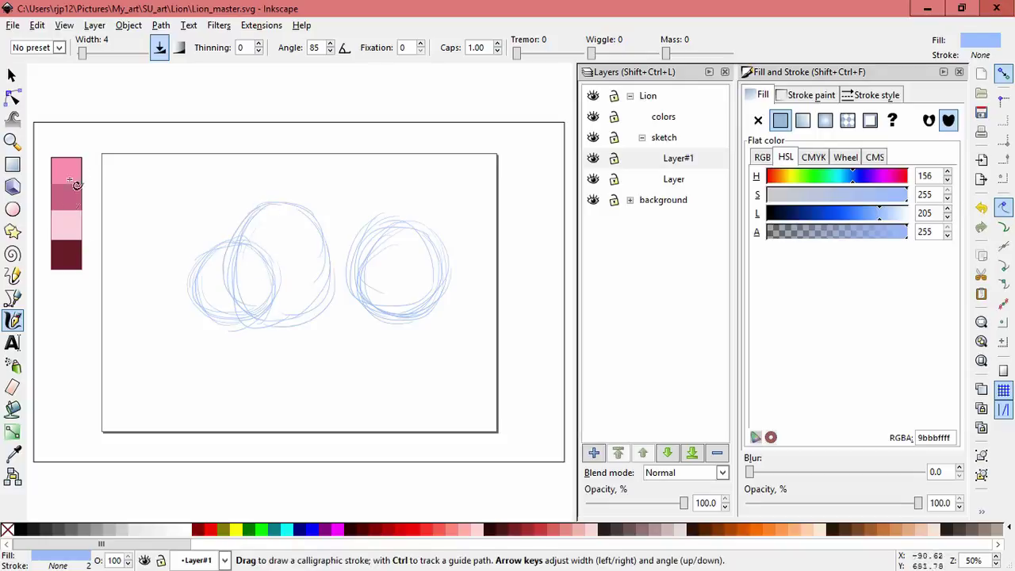
Step: Lock the head circle's layer and rescale the chest circle's strokes to about 353.5 by 332.5 px, widening them toward the head
left_click(11, 75)
left_click_drag(188, 180, 349, 358)
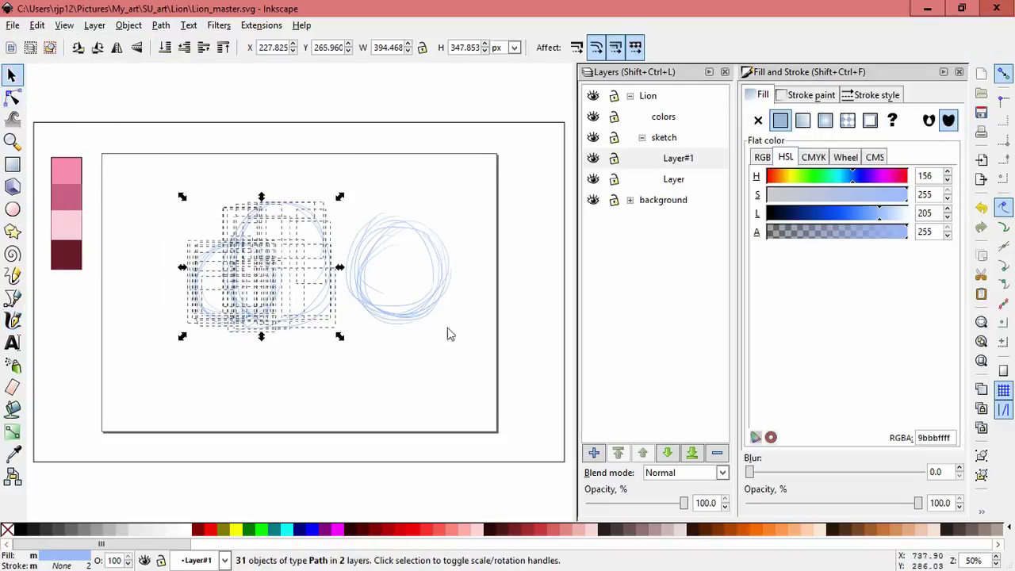
left_click(459, 335)
left_click(615, 179)
mouse_move(185, 176)
left_mouse_down()
mouse_move(261, 245)
mouse_move(345, 353)
left_mouse_up()
left_click_drag(272, 194, 285, 222)
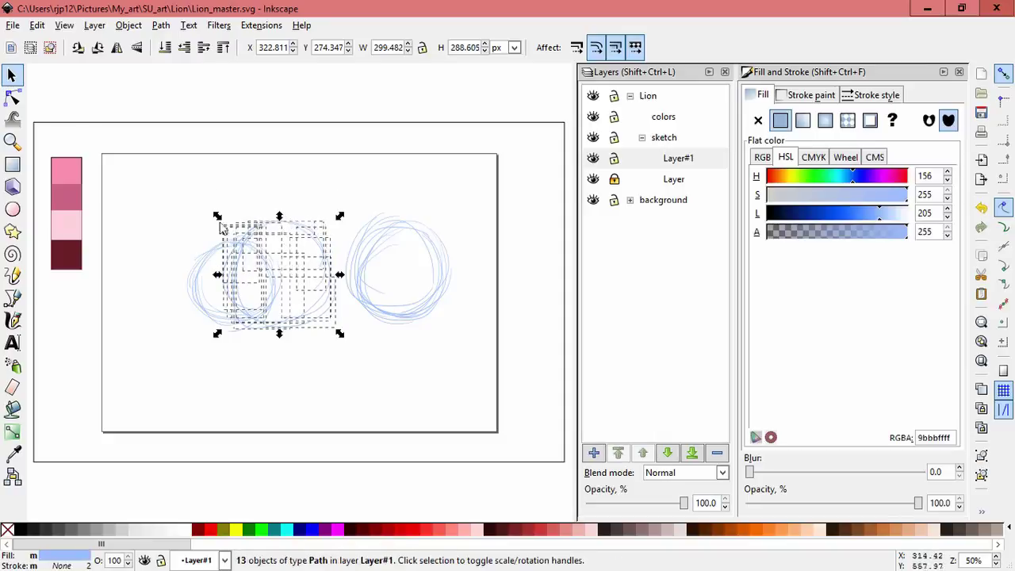
left_click_drag(215, 220, 200, 206)
left_click(400, 356)
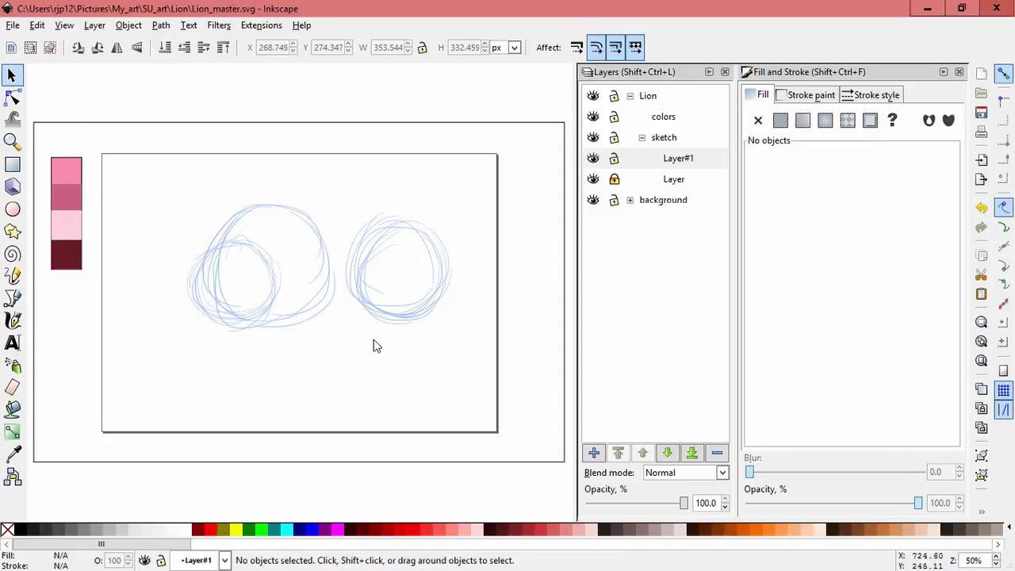
Step: Lock Layer#1, add a new layer above it, and activate the Calligraphy tool
left_click(614, 158)
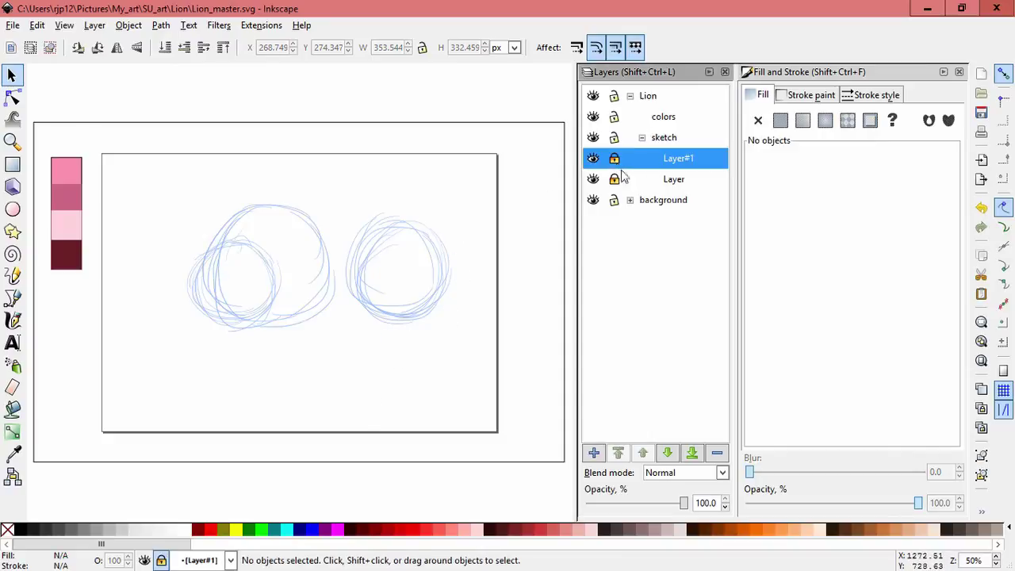
left_click(593, 453)
left_click(558, 340)
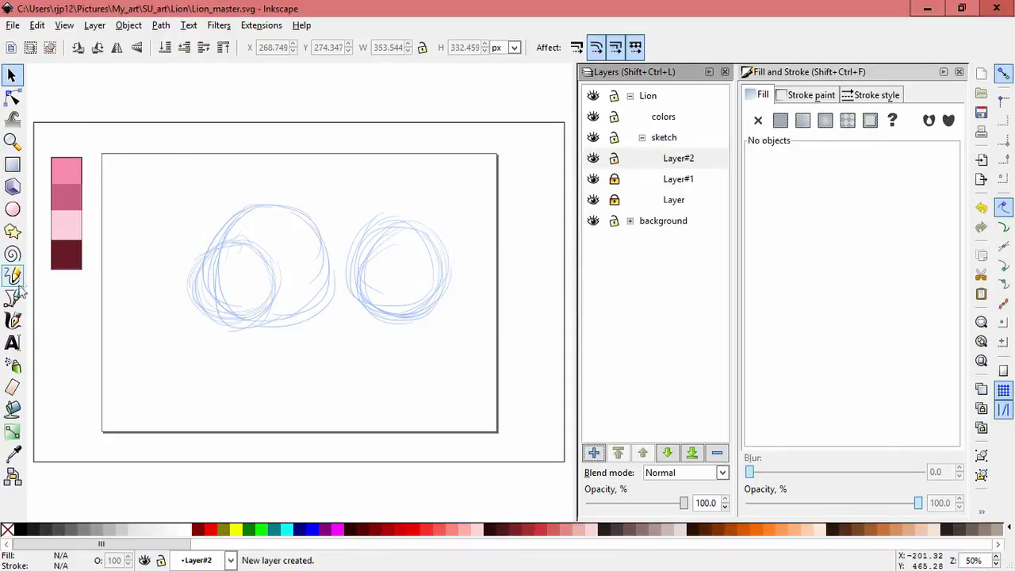
left_click(13, 320)
left_click_drag(316, 231, 380, 210)
left_click_drag(330, 274, 417, 285)
key("ctrl+z")
key("ctrl+z")
Step: Sketch the back line from the top of the chest circle across to the top of the hindquarters circle
scroll(424, 322, "up", 2)
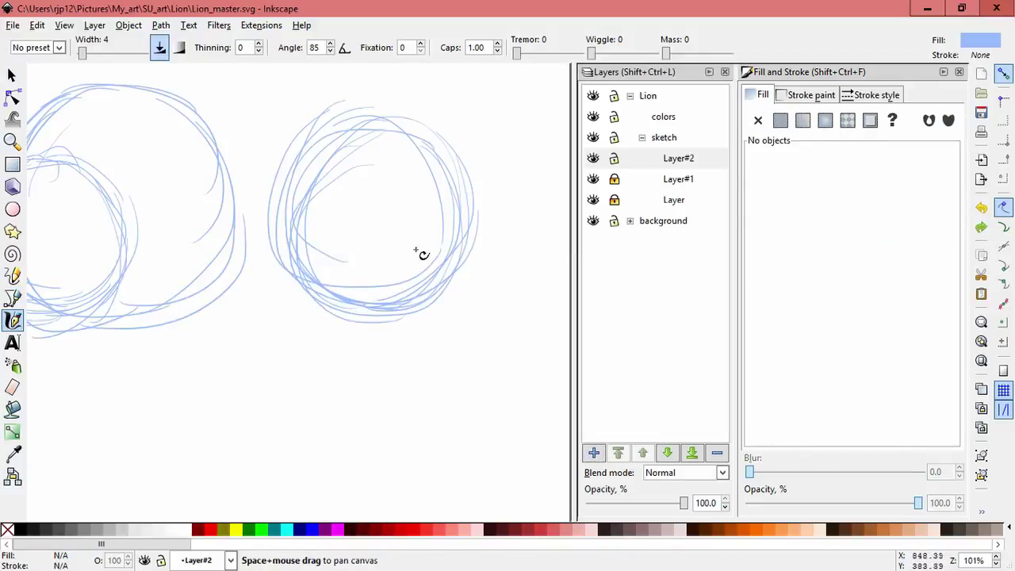
scroll(420, 253, "down", 2)
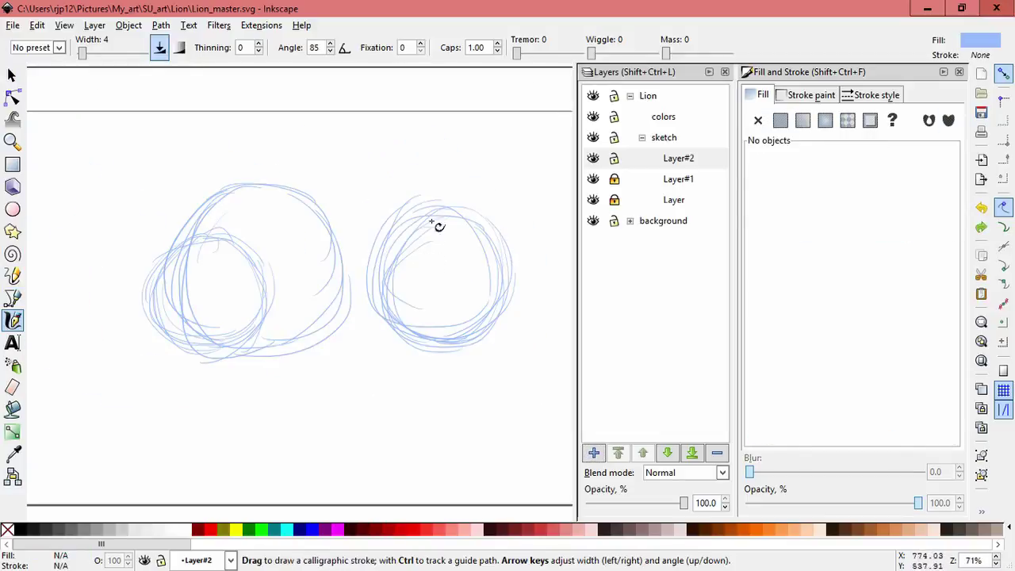
left_click_drag(431, 221, 377, 214)
left_click_drag(176, 182, 273, 198)
left_click_drag(214, 178, 317, 217)
left_click_drag(264, 191, 368, 208)
left_click_drag(293, 211, 412, 204)
left_click_drag(330, 214, 466, 255)
Step: Sketch the rounded rump outline around the outer side and underside of the hindquarters circle
left_click_drag(403, 202, 447, 303)
left_click_drag(469, 241, 454, 337)
mouse_move(437, 238)
left_mouse_down()
mouse_move(470, 273)
mouse_move(490, 321)
left_mouse_up()
mouse_move(480, 252)
left_mouse_down()
mouse_move(483, 281)
mouse_move(409, 349)
left_mouse_up()
left_click_drag(468, 292, 377, 361)
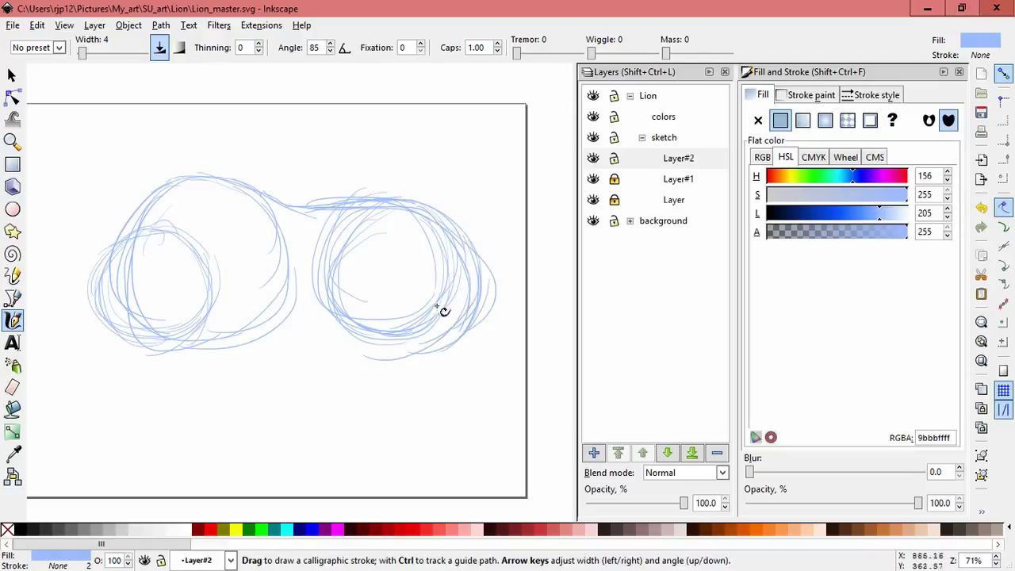
left_click_drag(442, 335, 432, 342)
left_click_drag(462, 319, 375, 359)
left_click_drag(331, 315, 354, 336)
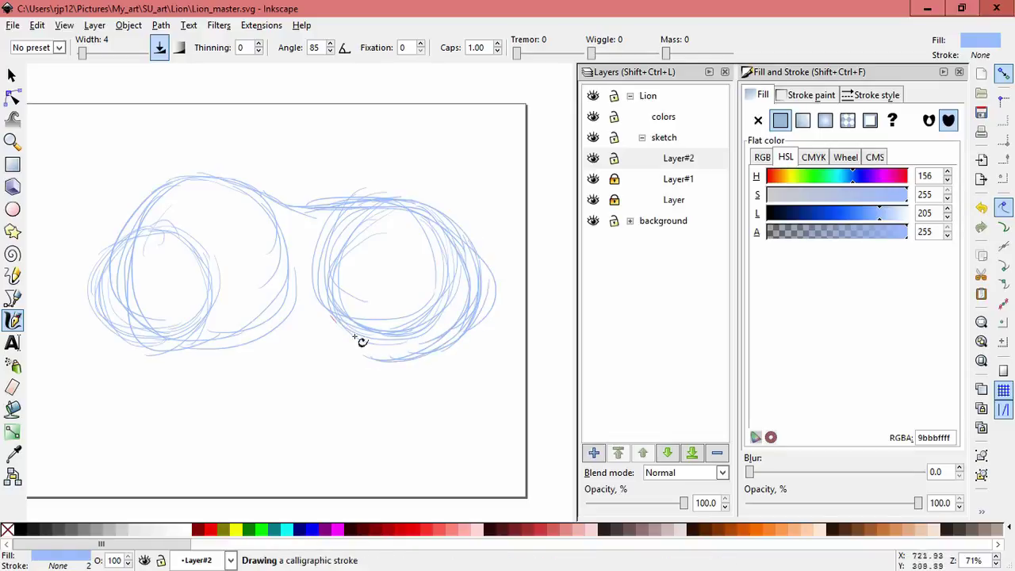
Step: Sketch the thigh's curved front edge inside the hindquarters circle and undo the excess strokes along its underside
left_click_drag(411, 242, 353, 318)
mouse_move(407, 234)
left_mouse_down()
mouse_move(398, 295)
mouse_move(341, 309)
left_mouse_up()
mouse_move(383, 238)
left_mouse_down()
mouse_move(342, 283)
mouse_move(332, 309)
left_mouse_up()
mouse_move(327, 283)
left_mouse_down()
mouse_move(358, 260)
mouse_move(405, 355)
left_mouse_up()
left_click_drag(334, 317, 424, 346)
mouse_move(334, 335)
left_mouse_down()
mouse_move(398, 375)
mouse_move(428, 367)
left_mouse_up()
key("ctrl+z")
key("ctrl+z")
key("ctrl+z")
key("ctrl+z")
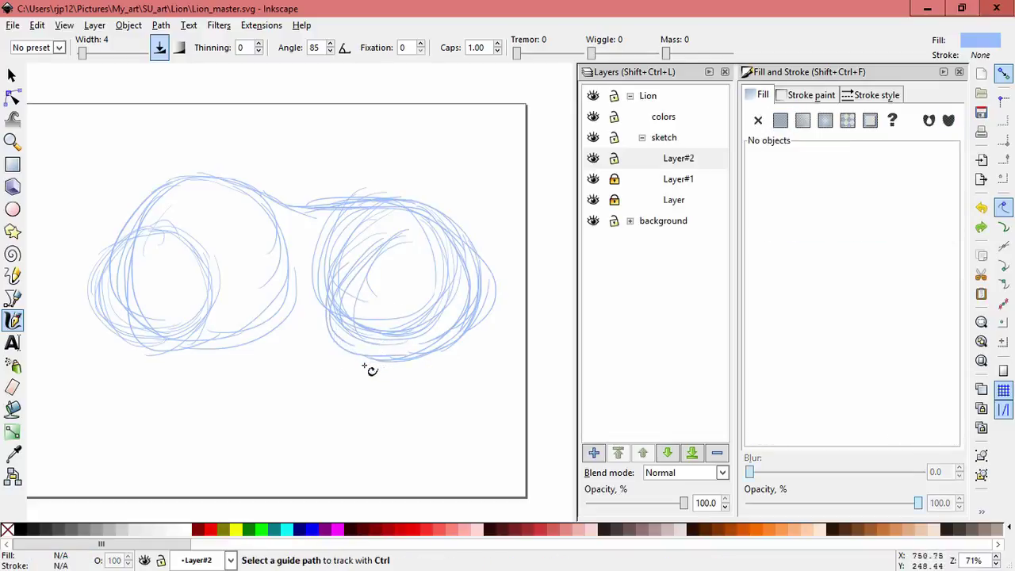
Step: Redraw the thigh's lower outline as a deeper curve below the hindquarters circle and thicken the rump edge
mouse_move(354, 305)
left_mouse_down()
mouse_move(365, 373)
mouse_move(444, 332)
left_mouse_up()
mouse_move(404, 231)
left_mouse_down()
mouse_move(340, 359)
mouse_move(338, 310)
mouse_move(365, 289)
mouse_move(402, 361)
mouse_move(427, 359)
left_mouse_up()
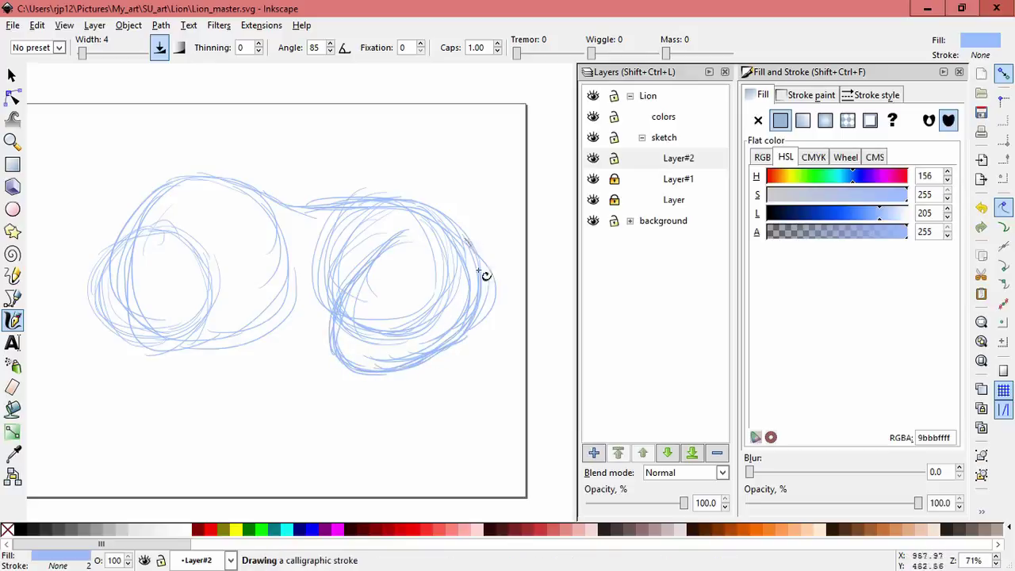
left_click_drag(458, 295, 472, 284)
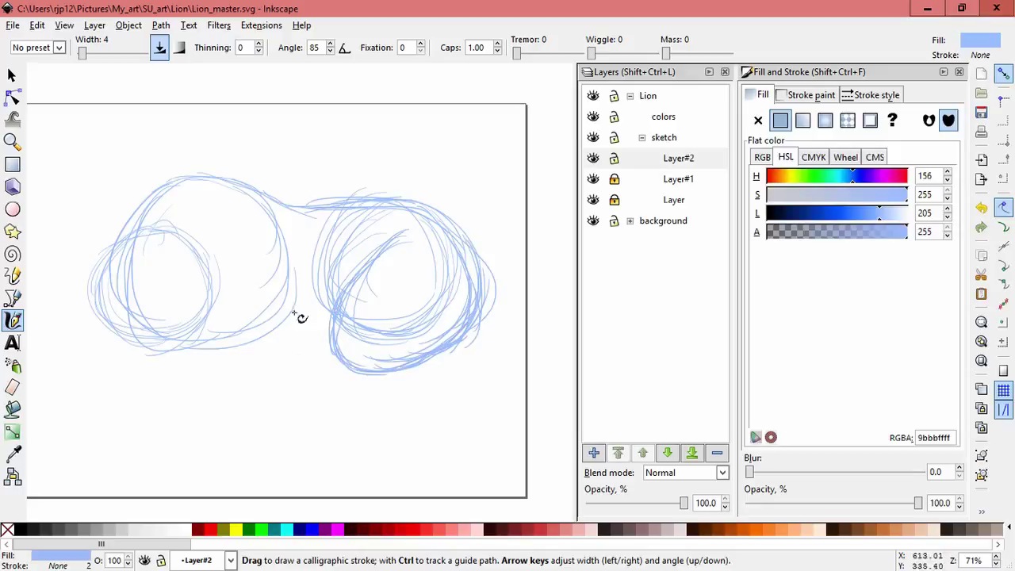
Step: Reinforce the shoulder and back contour and sketch the belly line from the chest circle to the thigh
left_click_drag(244, 183, 314, 201)
mouse_move(309, 205)
left_mouse_down()
mouse_move(253, 187)
mouse_move(173, 186)
left_mouse_up()
left_click_drag(261, 194, 308, 208)
left_click_drag(119, 238, 199, 188)
mouse_move(131, 258)
left_mouse_down()
mouse_move(118, 252)
mouse_move(191, 190)
left_mouse_up()
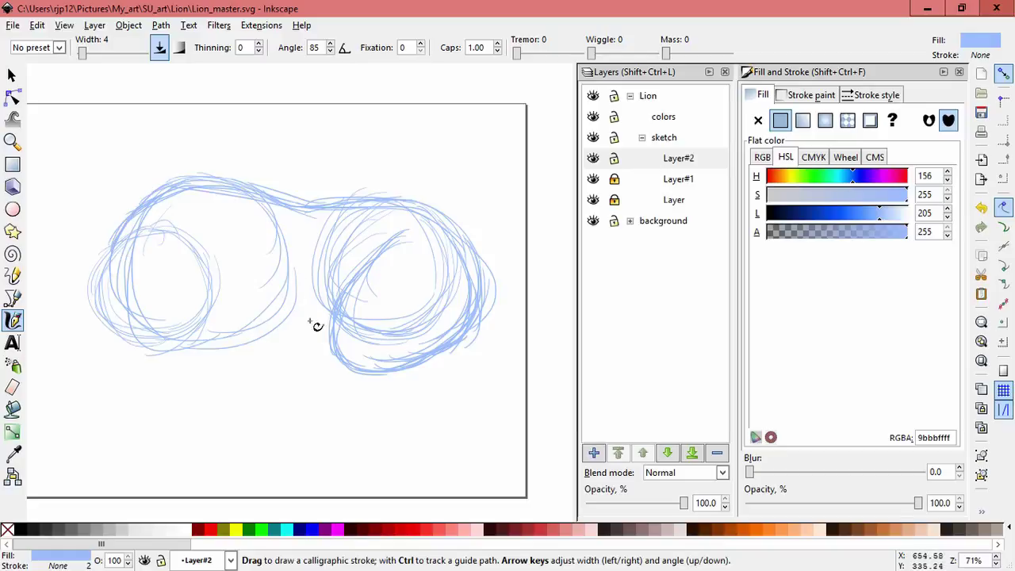
mouse_move(306, 333)
left_mouse_down()
mouse_move(158, 344)
mouse_move(332, 334)
left_mouse_up()
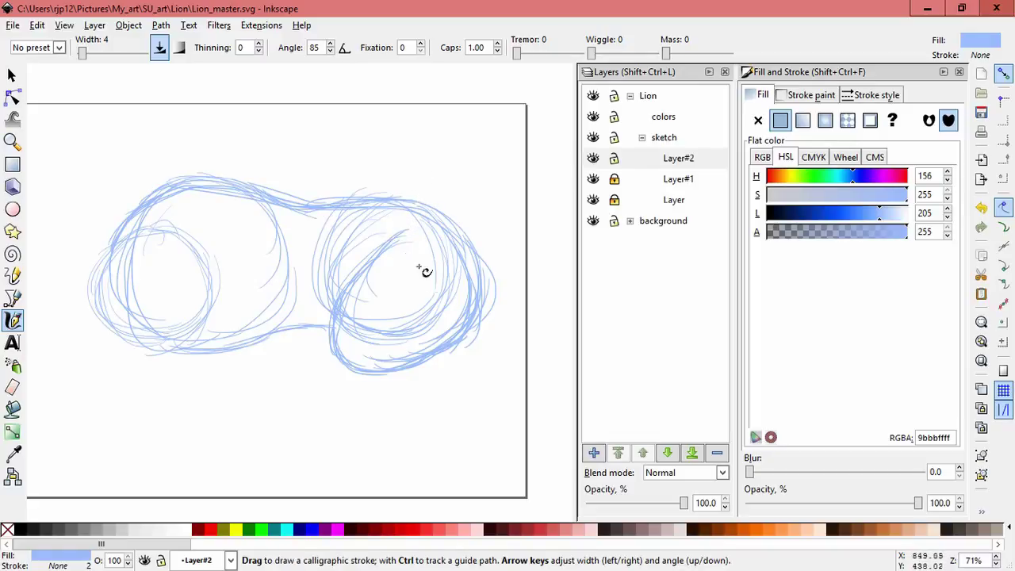
Step: Add a new layer above Layer#2 and lock Layer#2
left_click(594, 453)
left_click(580, 338)
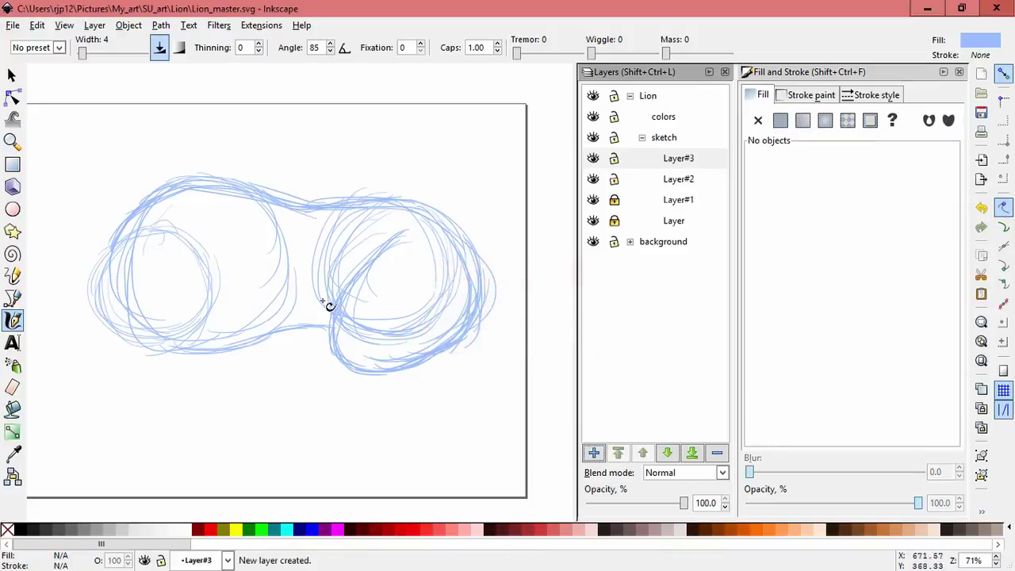
left_click(613, 178)
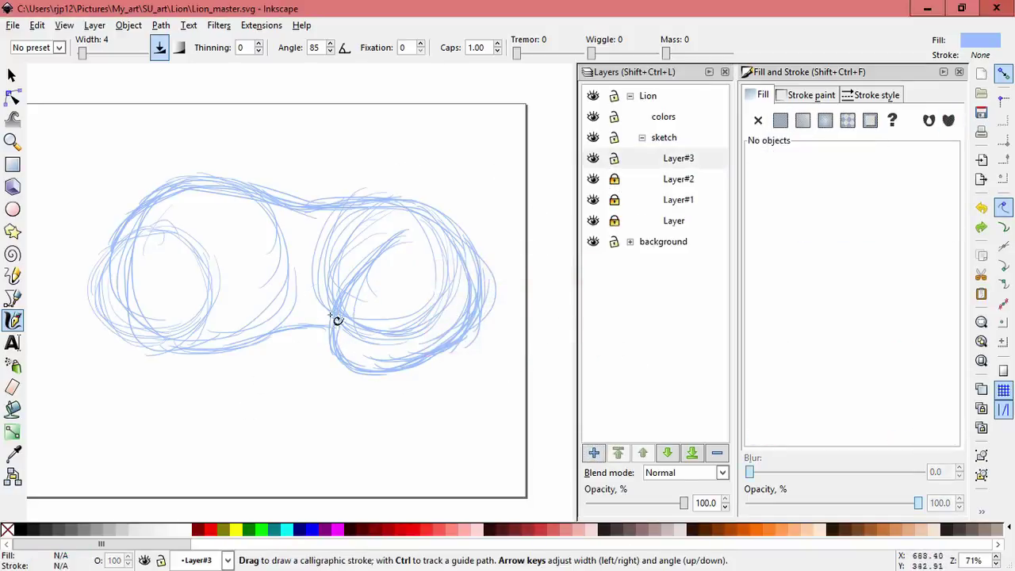
Step: Sketch a short rounded leg shape extending forward from the front of the thigh below the belly line
scroll(307, 367, "up", 1)
mouse_move(344, 302)
left_mouse_down()
mouse_move(238, 324)
mouse_move(255, 305)
mouse_move(285, 347)
mouse_move(263, 368)
mouse_move(347, 348)
left_mouse_up()
left_click_drag(234, 351, 263, 367)
mouse_move(242, 329)
left_mouse_down()
mouse_move(253, 315)
mouse_move(274, 367)
mouse_move(239, 327)
mouse_move(356, 302)
left_mouse_up()
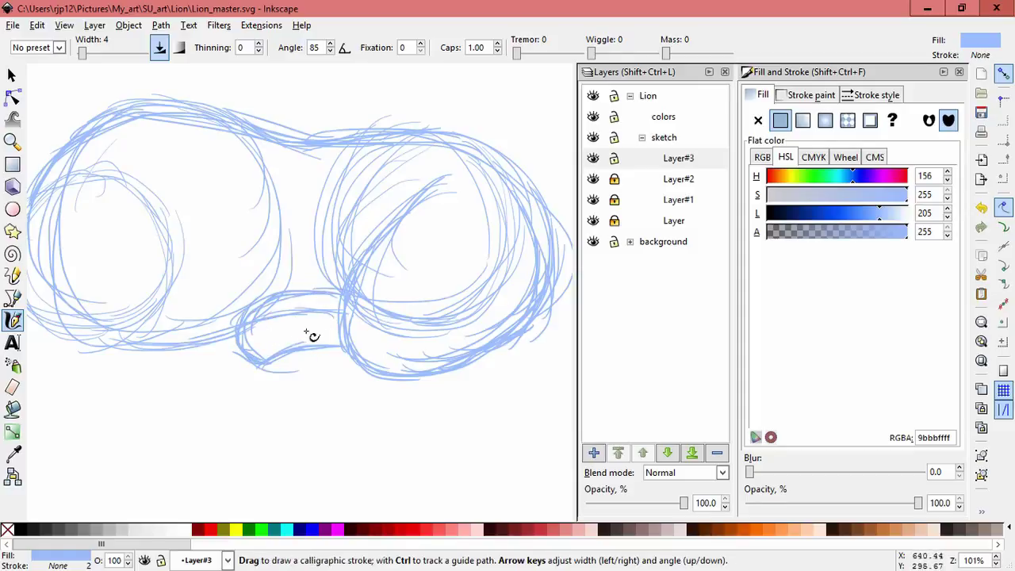
left_click_drag(325, 320, 331, 343)
key("Escape")
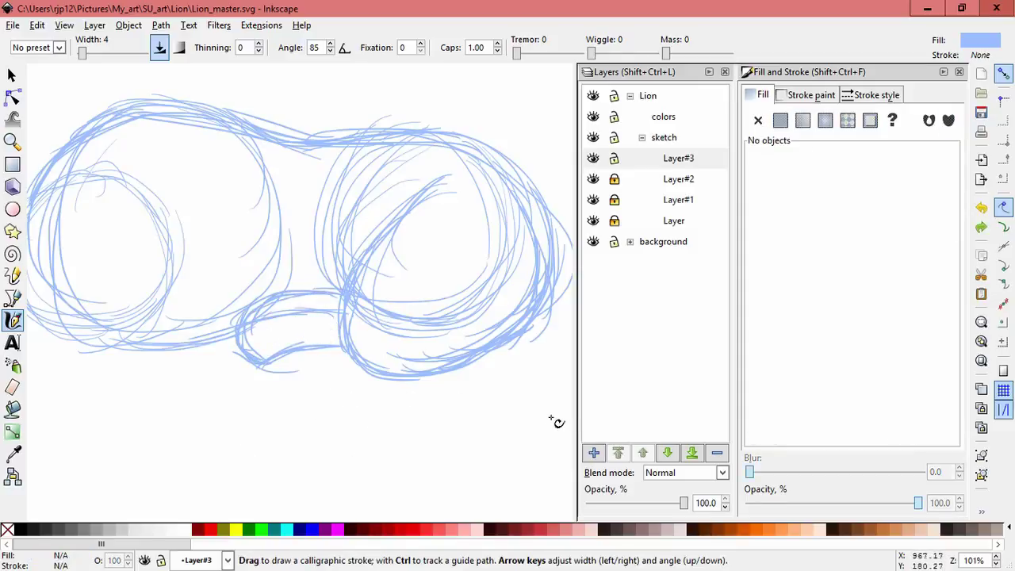
Step: Sketch a rounded lower hind leg curving down from the rump and forward under the thigh, undoing the straight lower-edge stroke
mouse_move(489, 391)
left_mouse_down()
mouse_move(420, 382)
mouse_move(396, 362)
mouse_move(432, 357)
left_mouse_up()
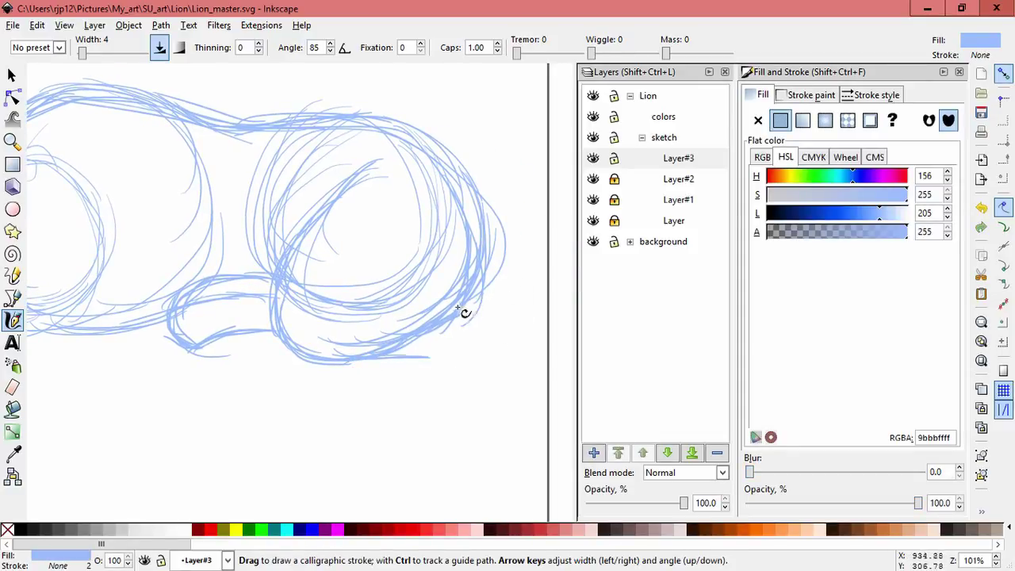
mouse_move(453, 307)
left_mouse_down()
mouse_move(505, 349)
mouse_move(404, 453)
left_mouse_up()
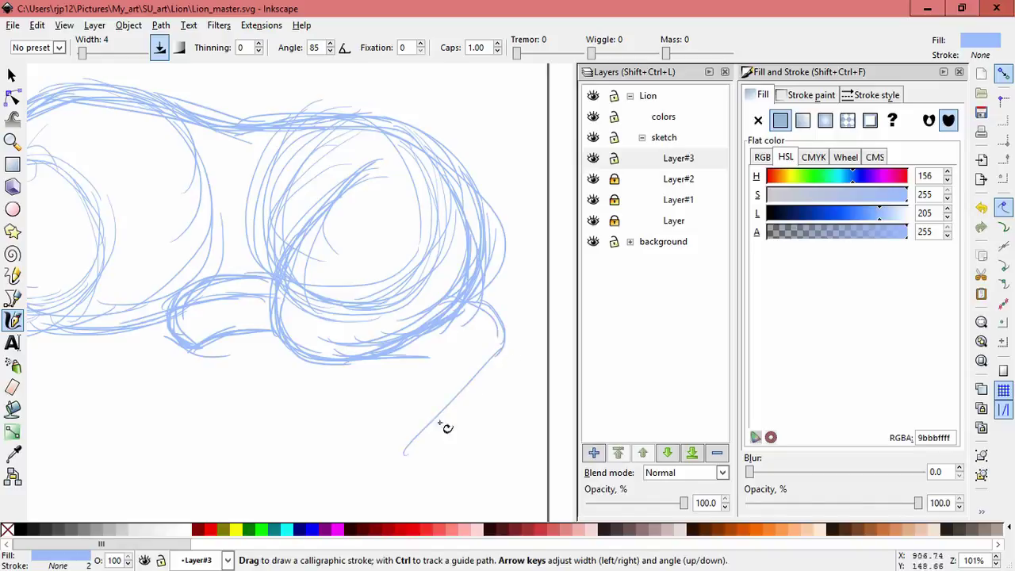
key("ctrl+z")
key("ctrl+z")
mouse_move(505, 349)
left_mouse_down()
mouse_move(378, 424)
mouse_move(412, 413)
left_mouse_up()
left_click_drag(482, 385, 382, 430)
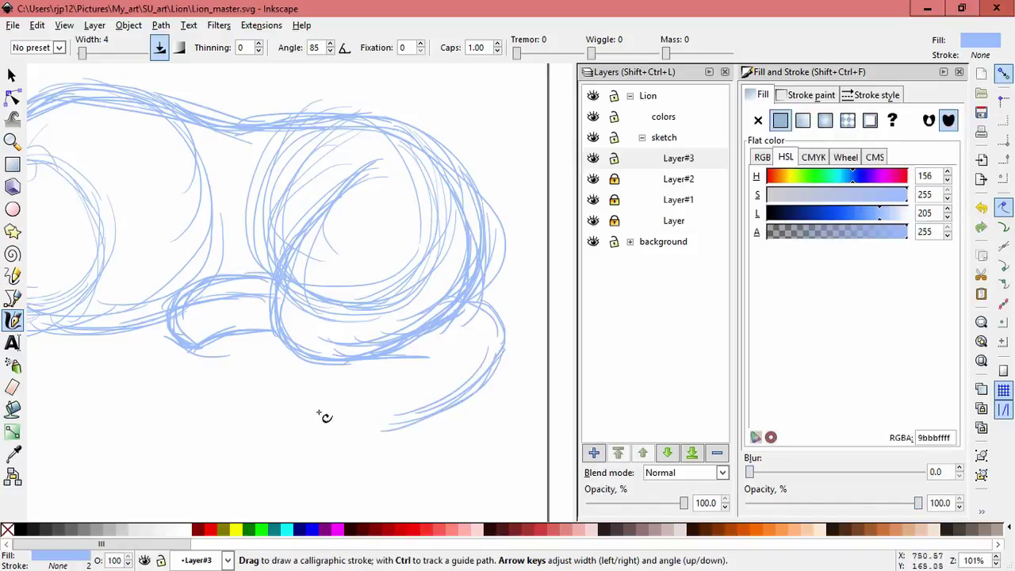
mouse_move(435, 339)
left_mouse_down()
mouse_move(371, 367)
mouse_move(349, 390)
mouse_move(377, 428)
mouse_move(351, 431)
mouse_move(451, 400)
left_mouse_up()
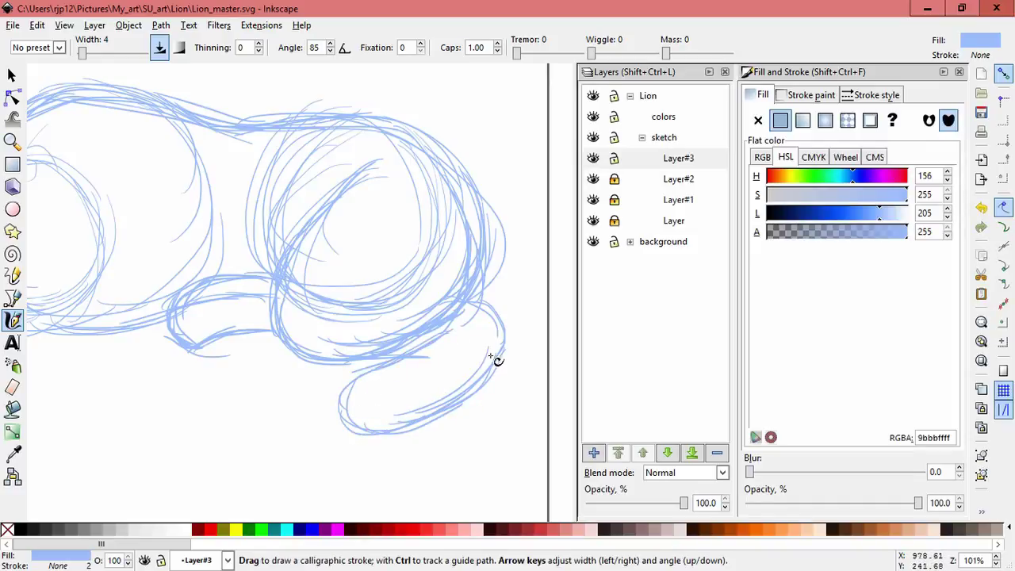
mouse_move(378, 356)
left_mouse_down()
mouse_move(350, 358)
mouse_move(331, 376)
mouse_move(433, 390)
left_mouse_up()
Step: Add a new layer above Layer#3 and lock Layer#3
key("space")
left_click_drag(315, 354, 208, 369)
left_click(594, 452)
left_click(562, 335)
left_click(615, 179)
key("space")
left_click_drag(269, 360, 346, 327)
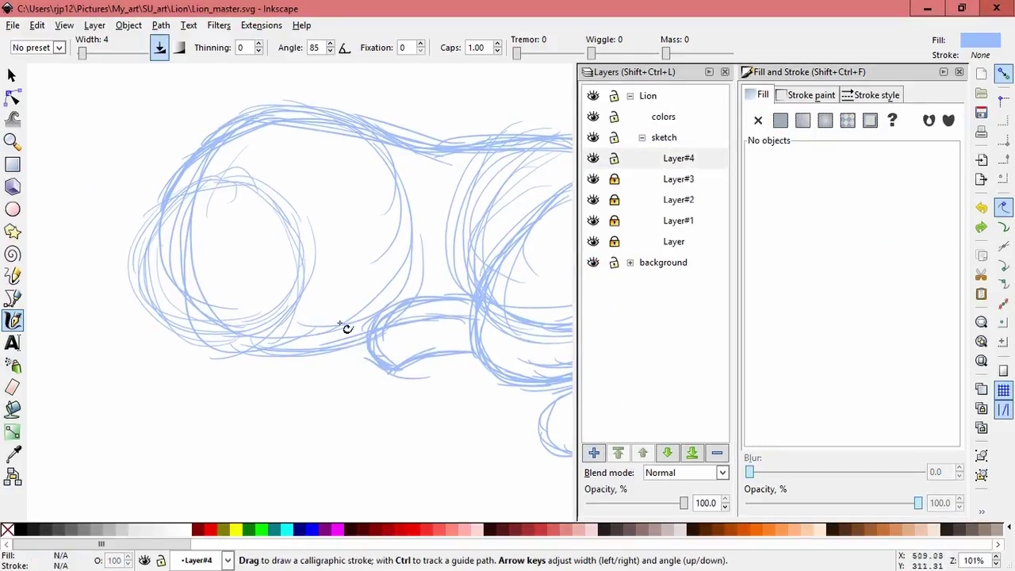
Step: Sketch the front leg from the shoulder down to a rounded elbow and forward to a paw beneath the head circle
mouse_move(343, 237)
left_mouse_down()
mouse_move(400, 364)
mouse_move(398, 319)
mouse_move(374, 395)
left_mouse_up()
left_click_drag(195, 365, 337, 409)
left_click_drag(260, 384, 398, 379)
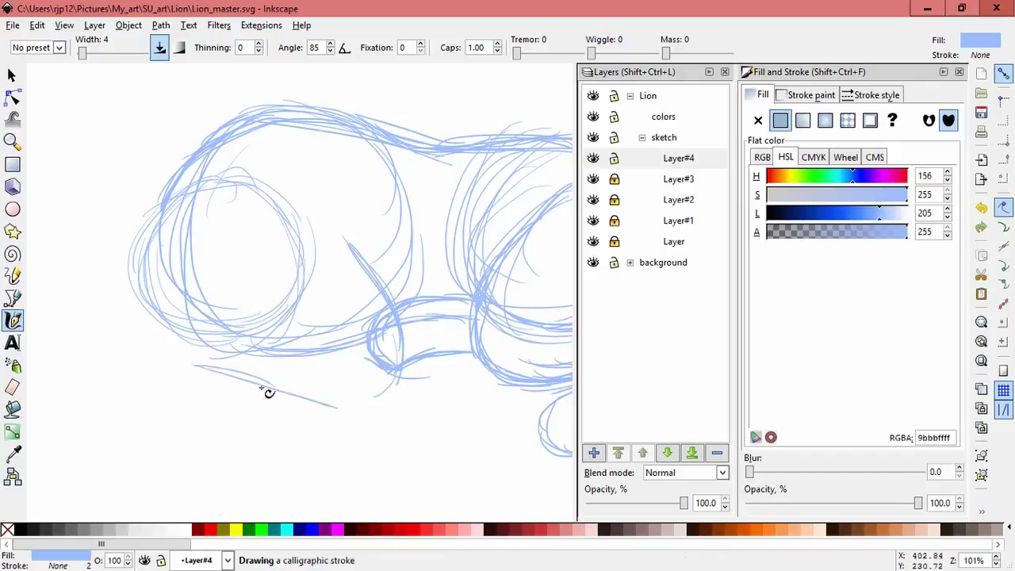
left_click_drag(338, 408, 400, 376)
left_click_drag(398, 366, 389, 393)
left_click_drag(316, 399, 201, 366)
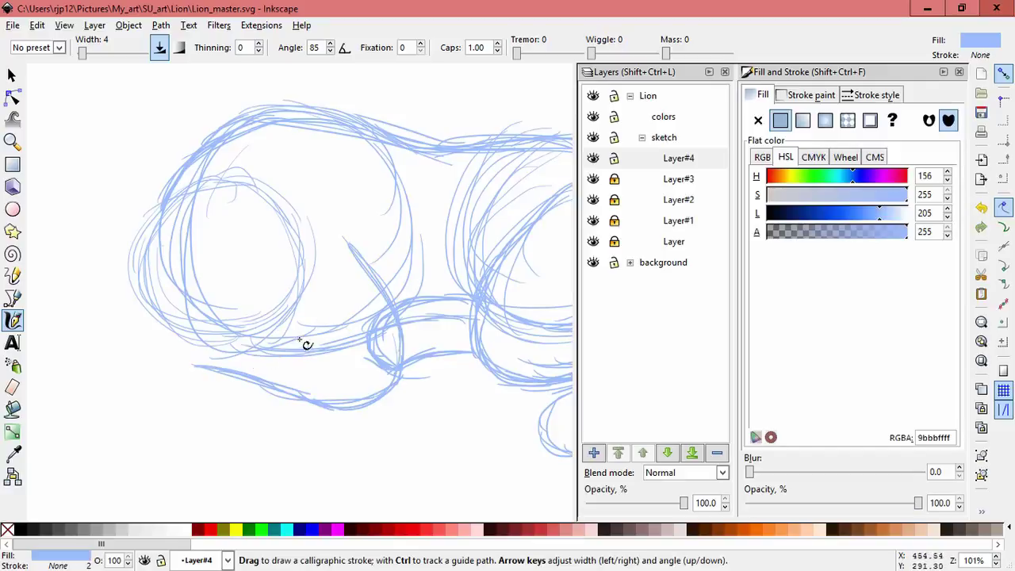
mouse_move(329, 339)
left_mouse_down()
mouse_move(238, 318)
mouse_move(188, 354)
mouse_move(324, 402)
left_mouse_up()
left_click_drag(267, 388, 181, 359)
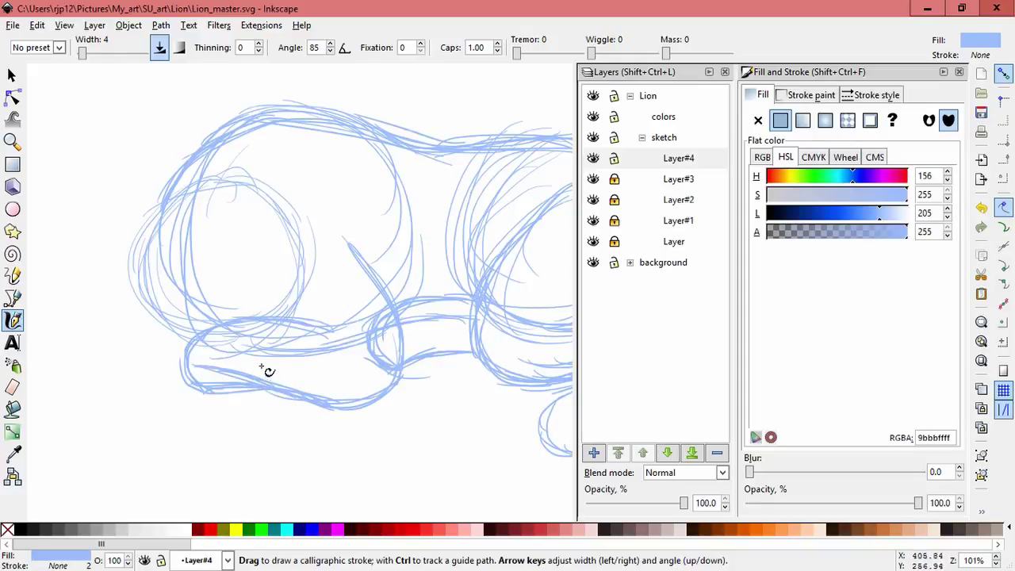
Step: Add a new layer above Layer#4 and sketch the second front leg around the head circle's outer side, curving forward to a paw below the first foreleg
left_click(593, 452)
left_click(555, 339)
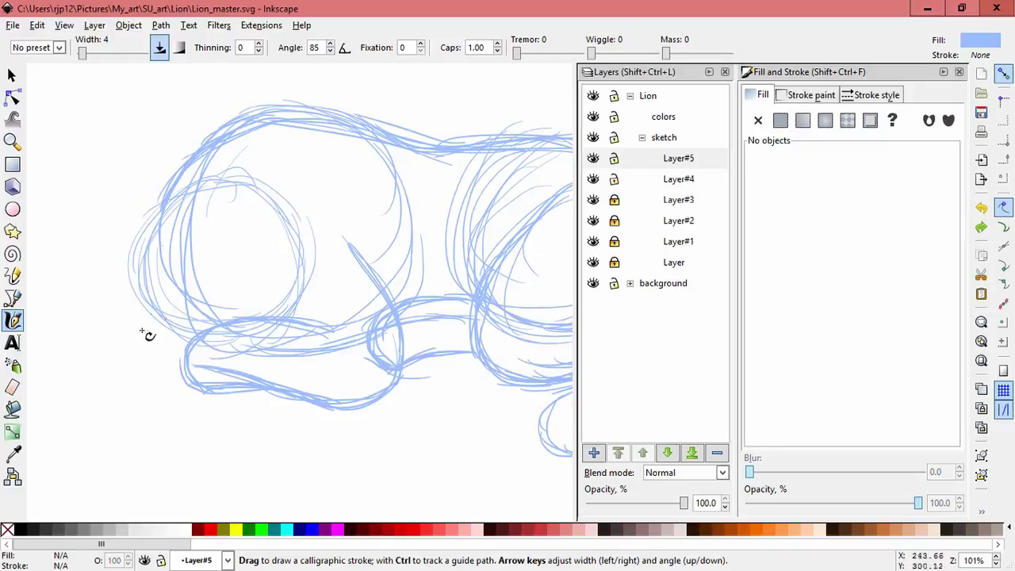
left_click_drag(134, 274, 121, 324)
mouse_move(165, 236)
left_mouse_down()
mouse_move(122, 352)
mouse_move(128, 374)
left_mouse_up()
mouse_move(152, 266)
left_mouse_down()
mouse_move(141, 370)
mouse_move(168, 388)
mouse_move(148, 394)
mouse_move(258, 408)
left_mouse_up()
mouse_move(182, 328)
left_mouse_down()
mouse_move(281, 363)
mouse_move(309, 392)
left_mouse_up()
mouse_move(268, 351)
left_mouse_down()
mouse_move(319, 401)
mouse_move(238, 418)
left_mouse_up()
left_click_drag(296, 431, 219, 416)
left_click_drag(198, 400, 168, 394)
mouse_move(235, 421)
left_mouse_down()
mouse_move(302, 409)
mouse_move(208, 426)
mouse_move(117, 331)
left_mouse_up()
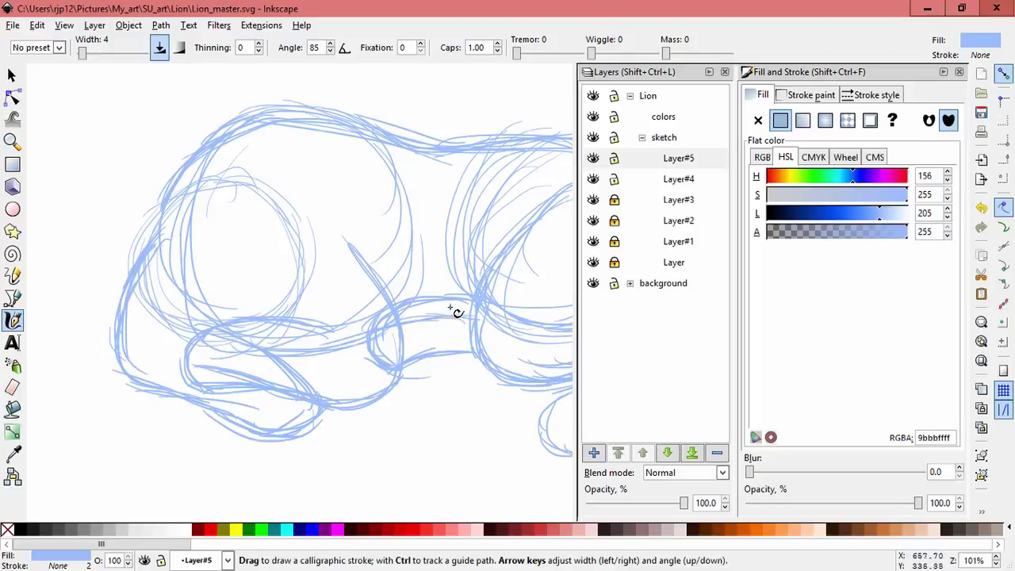
mouse_move(492, 353)
left_mouse_down()
mouse_move(453, 333)
mouse_move(452, 272)
left_mouse_up()
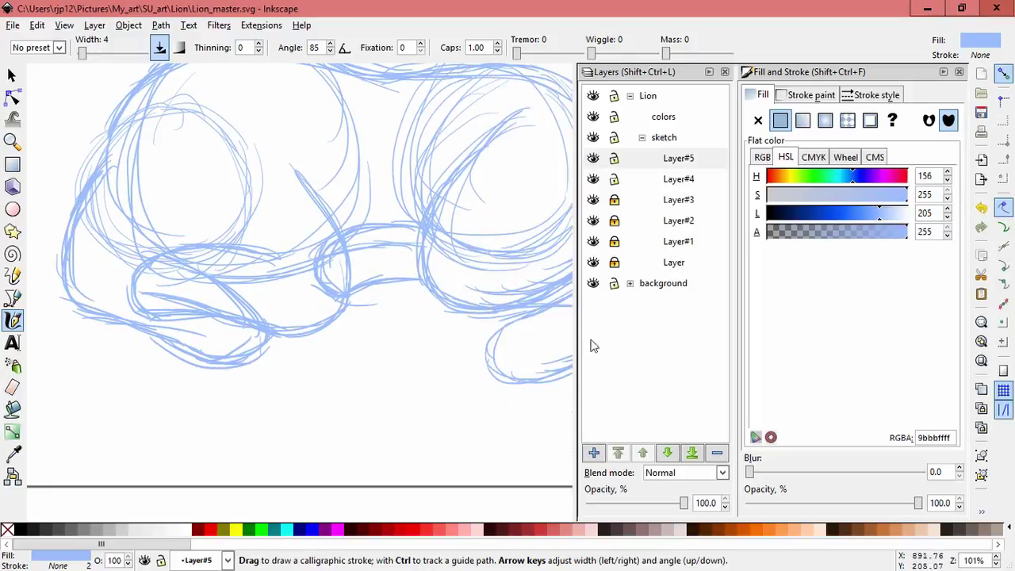
left_click_drag(480, 305, 486, 323)
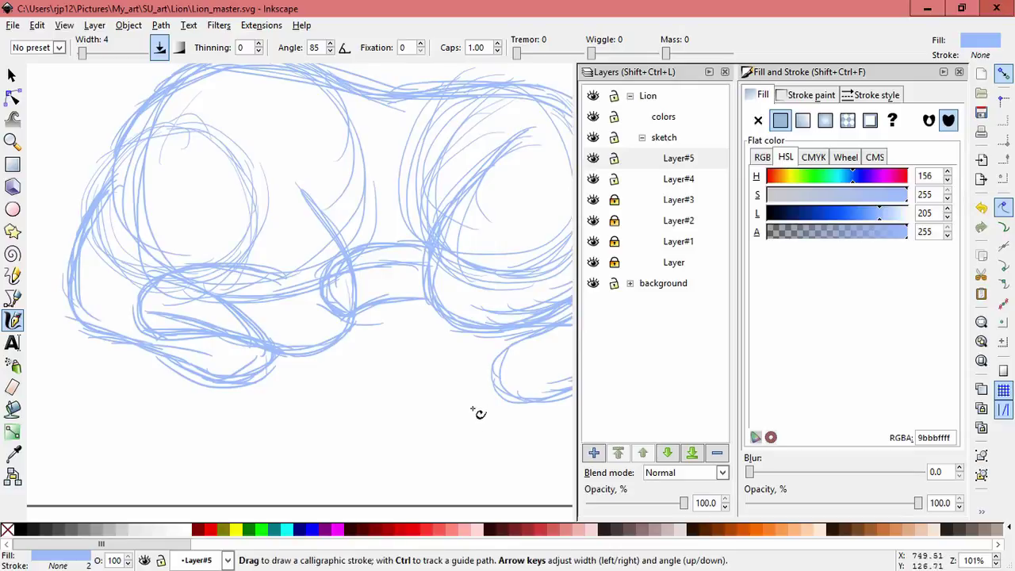
left_click_drag(495, 335, 437, 379)
left_click_drag(508, 389, 496, 400)
left_click(594, 452)
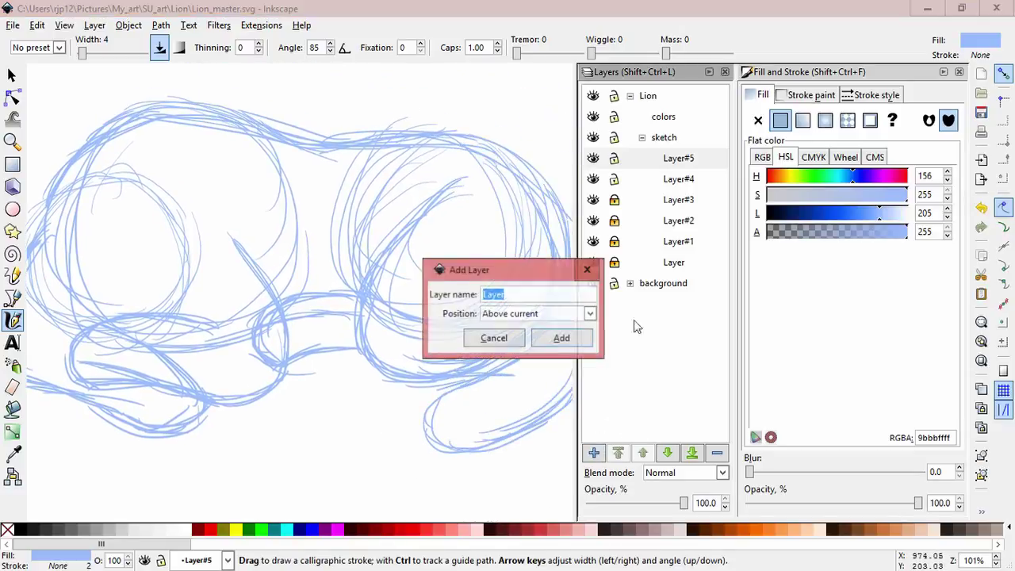
left_click(514, 338)
left_click(593, 159)
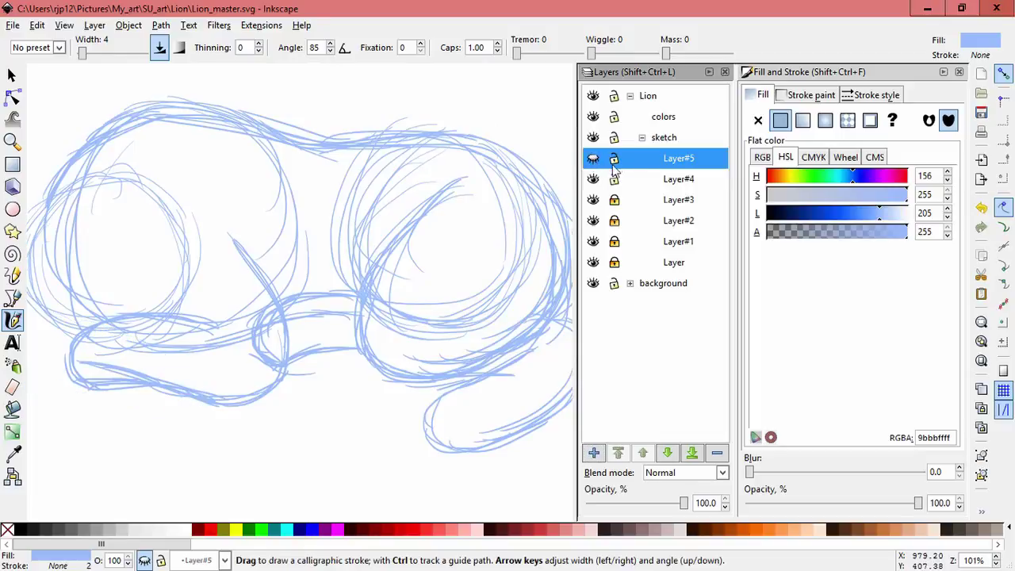
left_click(593, 160)
Step: Lock Layer#4 and Layer#5 and add a new layer above Layer#5
left_click(613, 181)
left_click(612, 160)
left_click(593, 452)
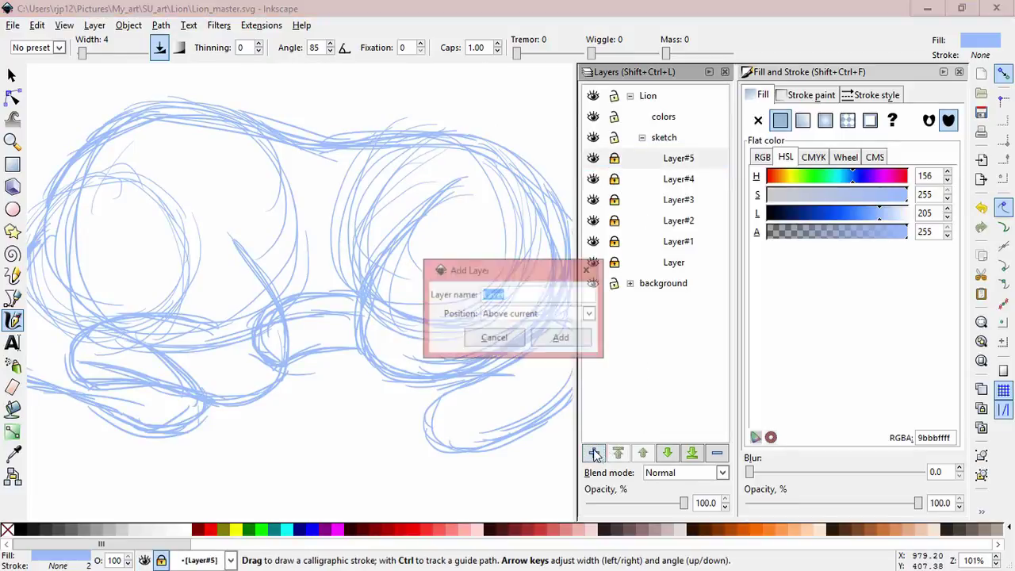
left_click(560, 338)
key("ctrl+z")
Step: Sketch the sole of the near hind foot, with an oval heel pad and small rounded toe pads at the paw end
key("space")
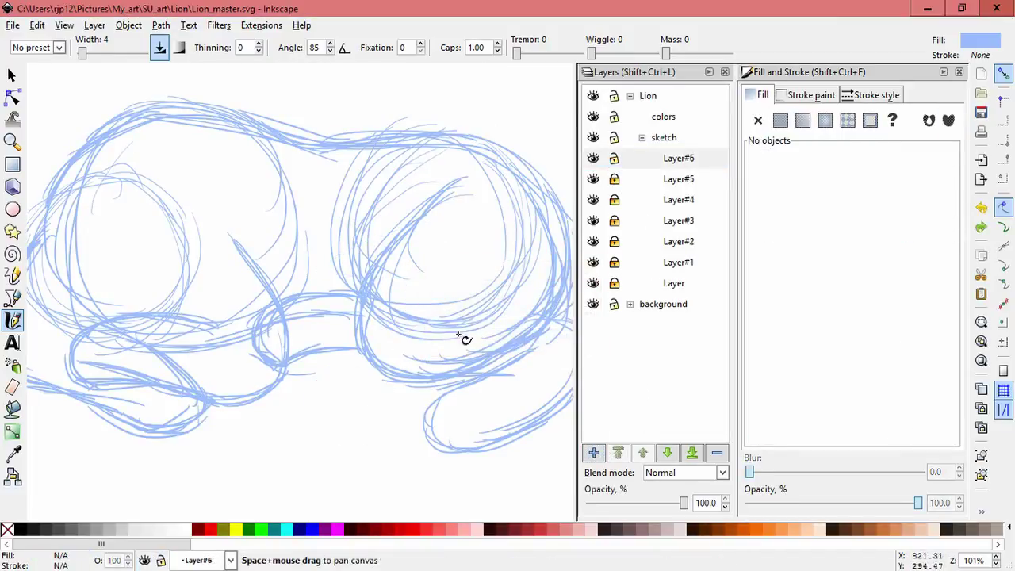
left_click_drag(461, 336, 370, 311)
scroll(412, 398, "up", 1)
left_click_drag(302, 390, 367, 391)
key("ctrl+z")
left_click_drag(301, 393, 371, 393)
mouse_move(306, 400)
left_mouse_down()
mouse_move(347, 405)
mouse_move(313, 404)
mouse_move(327, 432)
mouse_move(384, 415)
mouse_move(418, 426)
mouse_move(341, 447)
left_mouse_up()
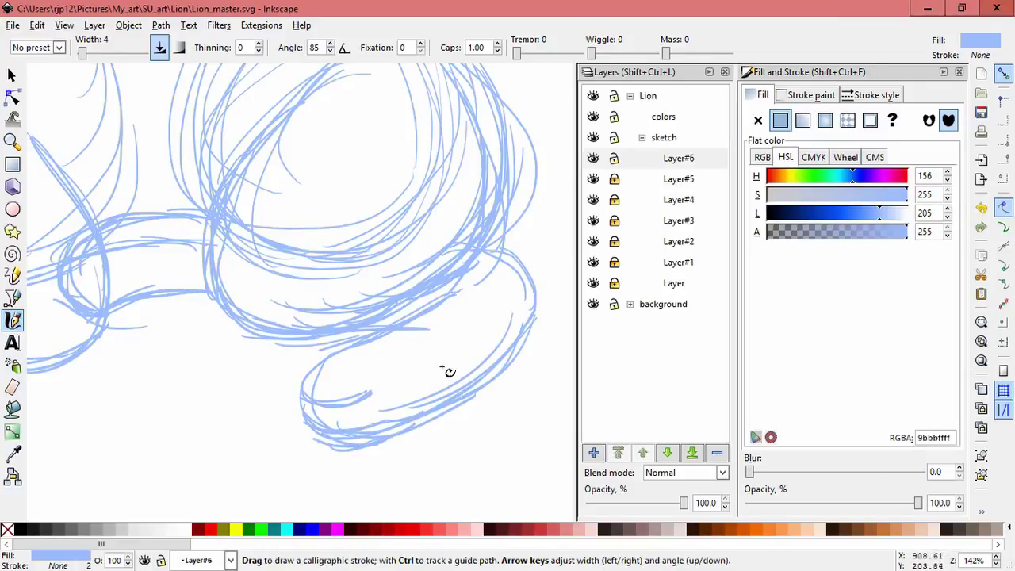
mouse_move(487, 341)
left_mouse_down()
mouse_move(463, 401)
mouse_move(473, 368)
mouse_move(494, 357)
mouse_move(471, 367)
mouse_move(497, 385)
mouse_move(482, 395)
left_mouse_up()
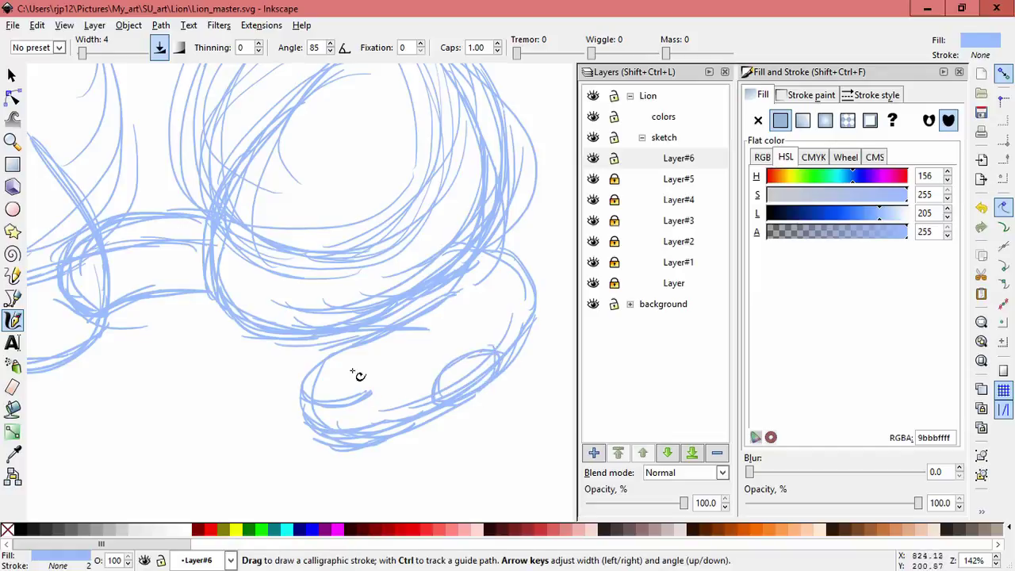
mouse_move(353, 382)
left_mouse_down()
mouse_move(334, 406)
mouse_move(355, 383)
mouse_move(365, 386)
mouse_move(351, 409)
mouse_move(371, 410)
mouse_move(367, 432)
mouse_move(397, 444)
left_mouse_up()
Step: Sketch an oval pad and small rounded toe pads on the short leg extending forward below the belly
key("space")
mouse_move(268, 417)
left_mouse_down()
mouse_move(359, 422)
mouse_move(402, 492)
left_mouse_up()
mouse_move(322, 329)
left_mouse_down()
mouse_move(269, 350)
mouse_move(330, 337)
left_mouse_up()
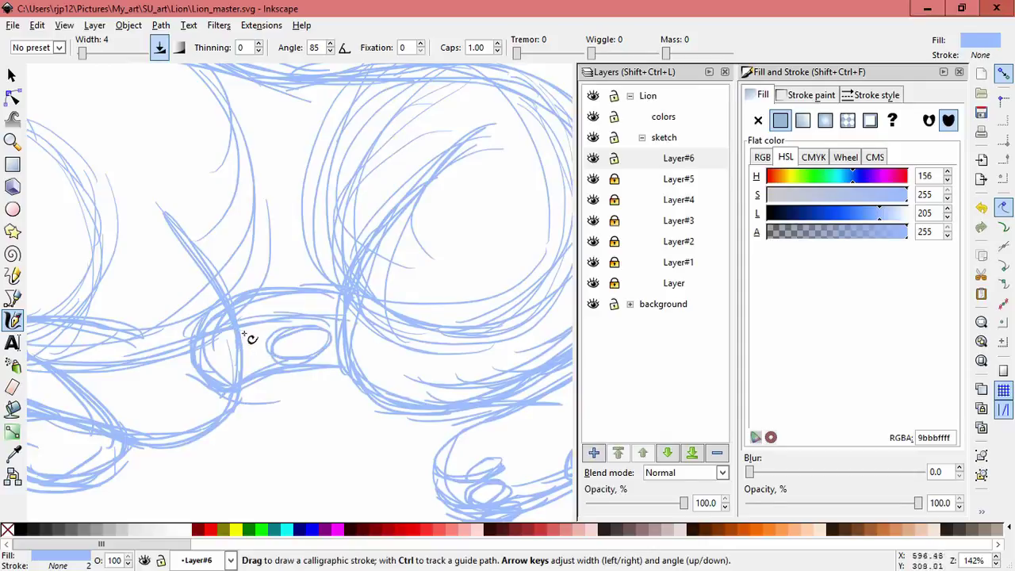
mouse_move(233, 339)
left_mouse_down()
mouse_move(197, 342)
mouse_move(254, 329)
mouse_move(237, 340)
left_mouse_up()
mouse_move(202, 374)
left_mouse_down()
mouse_move(240, 365)
mouse_move(254, 346)
mouse_move(256, 373)
mouse_move(235, 394)
left_mouse_up()
Step: Sketch short curved toe lines at the tip of the lower front paw
key("space")
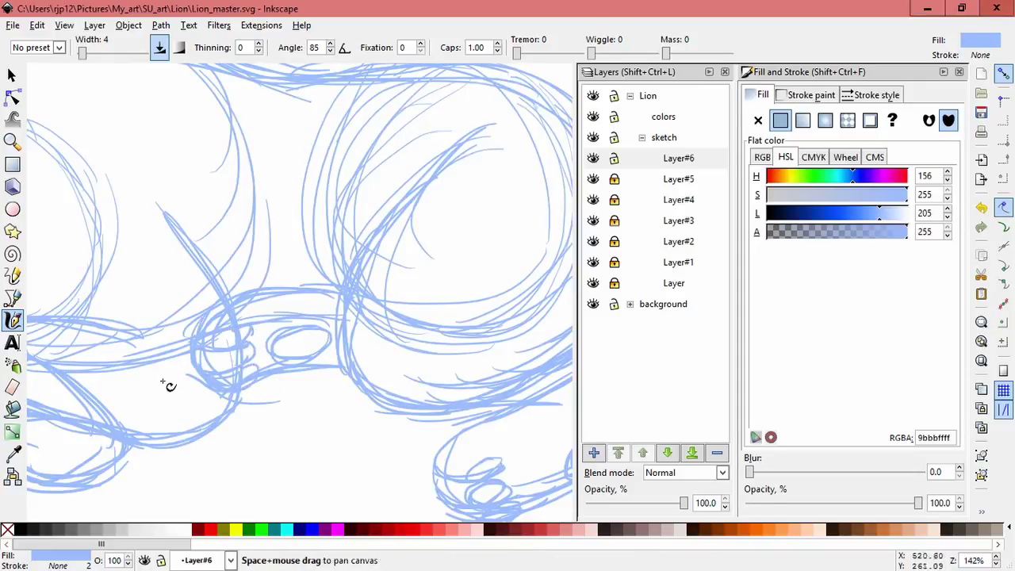
left_click_drag(166, 385, 305, 355)
key("space")
mouse_move(222, 363)
left_mouse_down()
mouse_move(277, 344)
mouse_move(346, 413)
left_mouse_up()
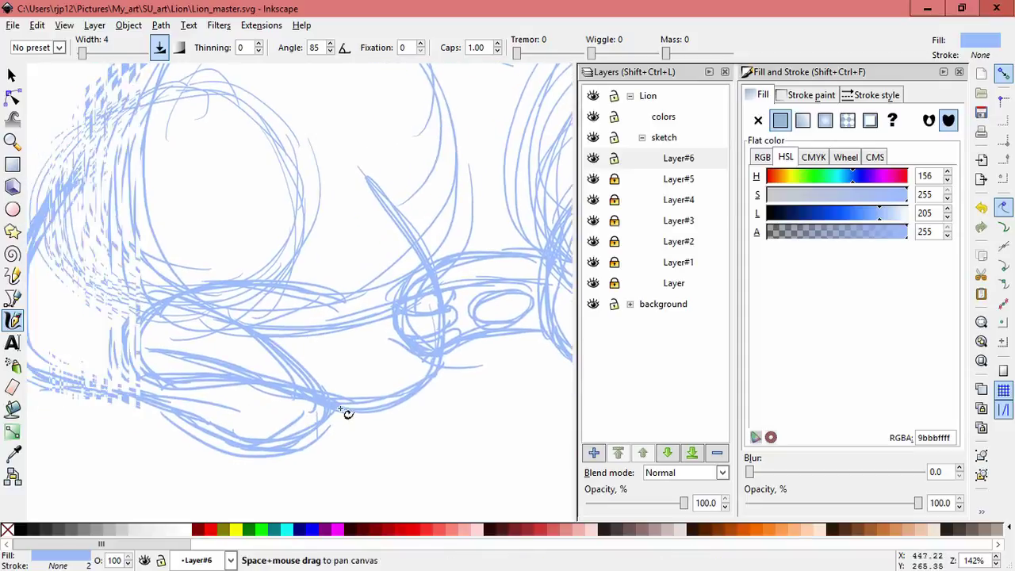
mouse_move(274, 402)
left_mouse_down()
mouse_move(303, 423)
mouse_move(340, 421)
mouse_move(342, 435)
left_mouse_up()
left_click_drag(343, 400, 349, 434)
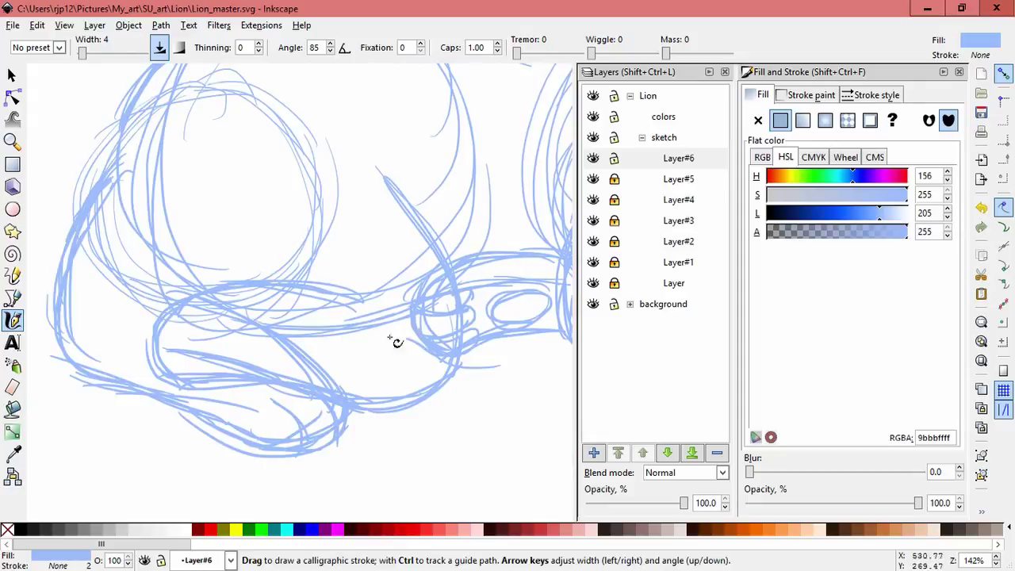
Step: Add a new layer above Layer#6, lock Layer#6, and undo the stray trial stroke
key("space")
scroll(428, 329, "down", 2)
left_click_drag(434, 344, 289, 383)
left_click(594, 454)
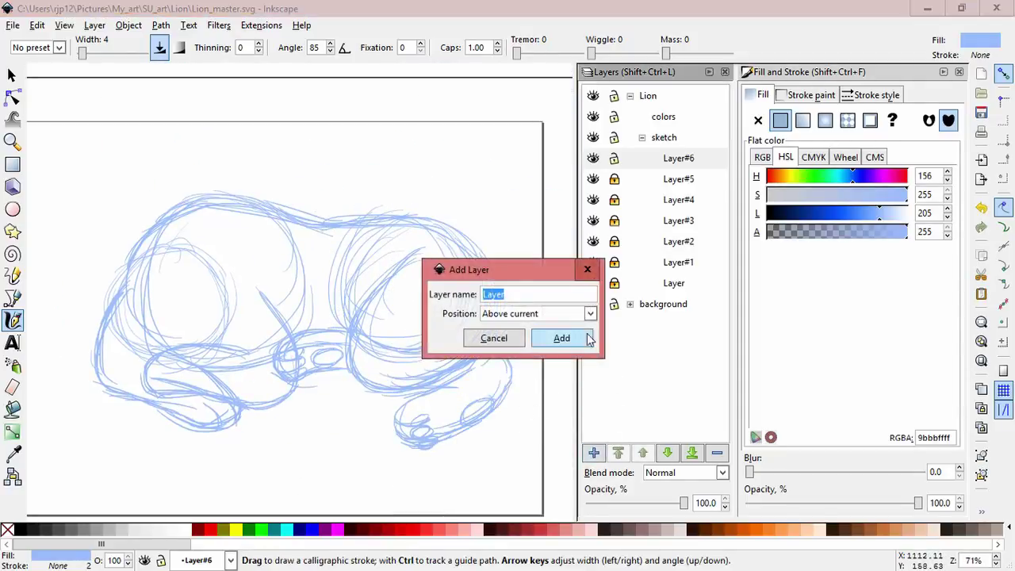
left_click(587, 340)
mouse_move(458, 184)
left_mouse_down()
mouse_move(421, 191)
mouse_move(354, 291)
left_mouse_up()
key("ctrl+z")
Step: Sketch the tail's outer curve from the rump around the hind foot and forward beneath it, replacing the wavy end with an upturned one
key("space")
left_click_drag(520, 317, 459, 272)
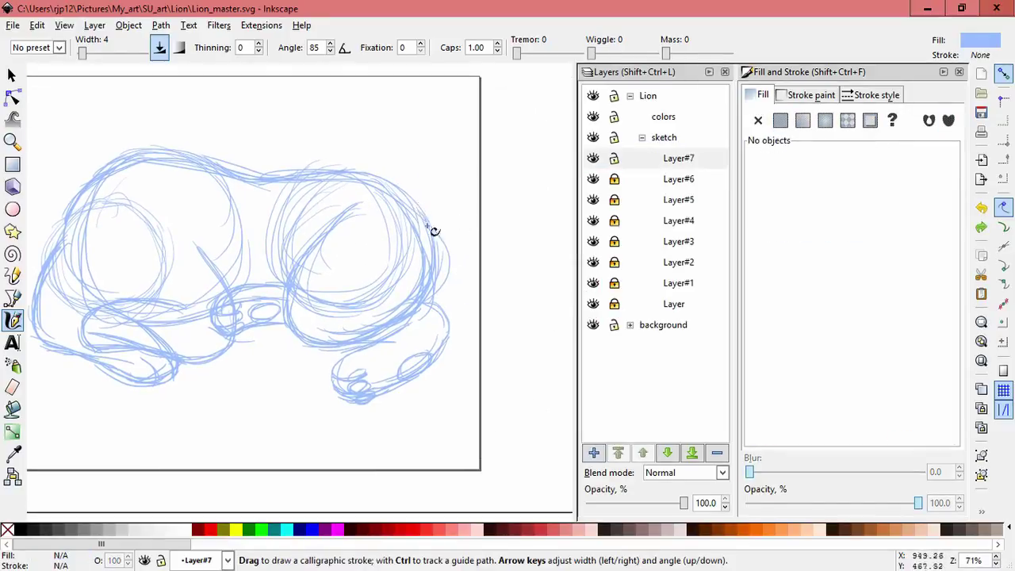
mouse_move(363, 178)
left_mouse_down()
mouse_move(426, 226)
mouse_move(386, 184)
mouse_move(407, 212)
mouse_move(444, 317)
left_mouse_up()
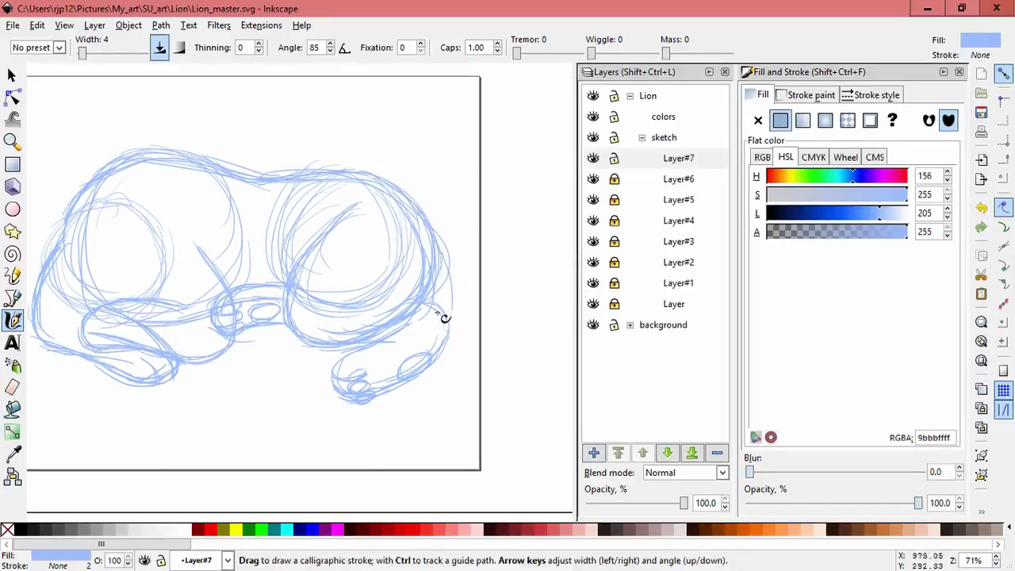
mouse_move(423, 277)
left_mouse_down()
mouse_move(432, 309)
mouse_move(415, 385)
mouse_move(460, 317)
mouse_move(421, 407)
left_mouse_up()
mouse_move(449, 371)
left_mouse_down()
mouse_move(430, 408)
mouse_move(341, 432)
left_mouse_up()
mouse_move(277, 411)
left_mouse_down()
mouse_move(332, 429)
mouse_move(426, 402)
left_mouse_up()
left_click_drag(277, 411, 205, 420)
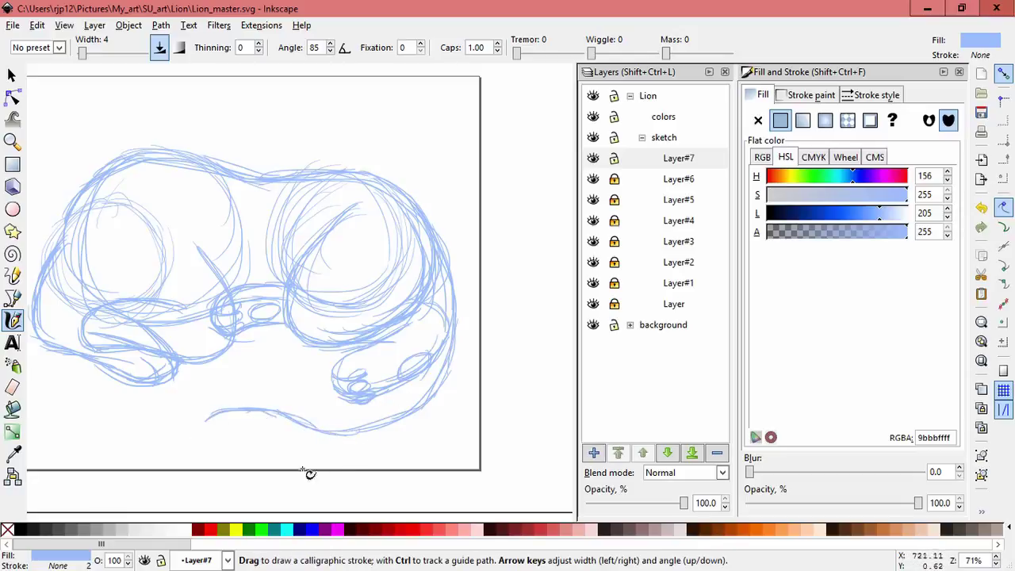
key("ctrl+z")
mouse_move(269, 394)
left_mouse_down()
mouse_move(327, 423)
mouse_move(280, 411)
mouse_move(267, 390)
mouse_move(371, 403)
mouse_move(428, 395)
mouse_move(451, 367)
left_mouse_up()
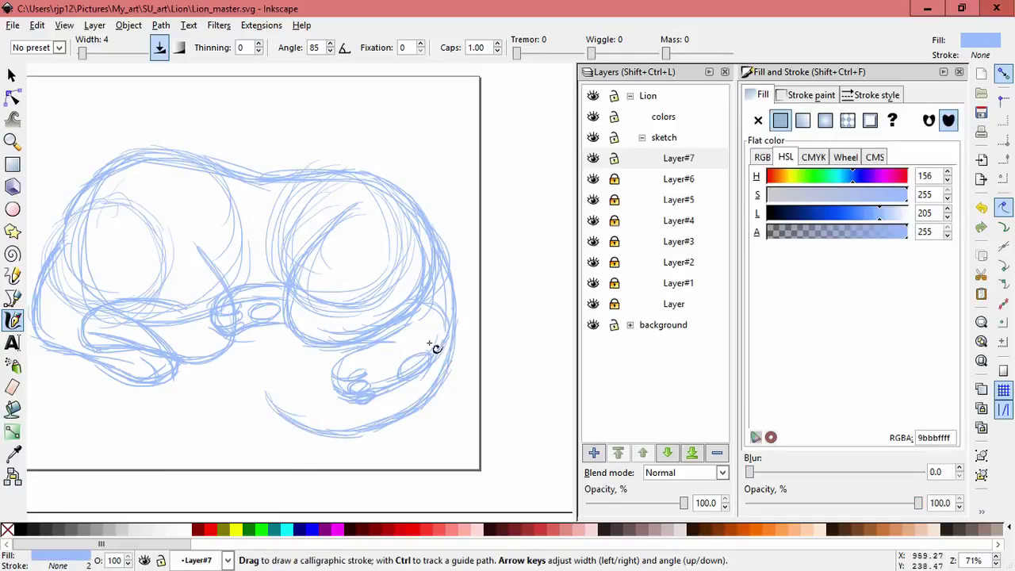
Step: Thicken the tail by sketching its inner edge parallel to the outer curve, from the rump to the upturned end
left_click_drag(444, 262, 420, 212)
left_click_drag(444, 342, 389, 428)
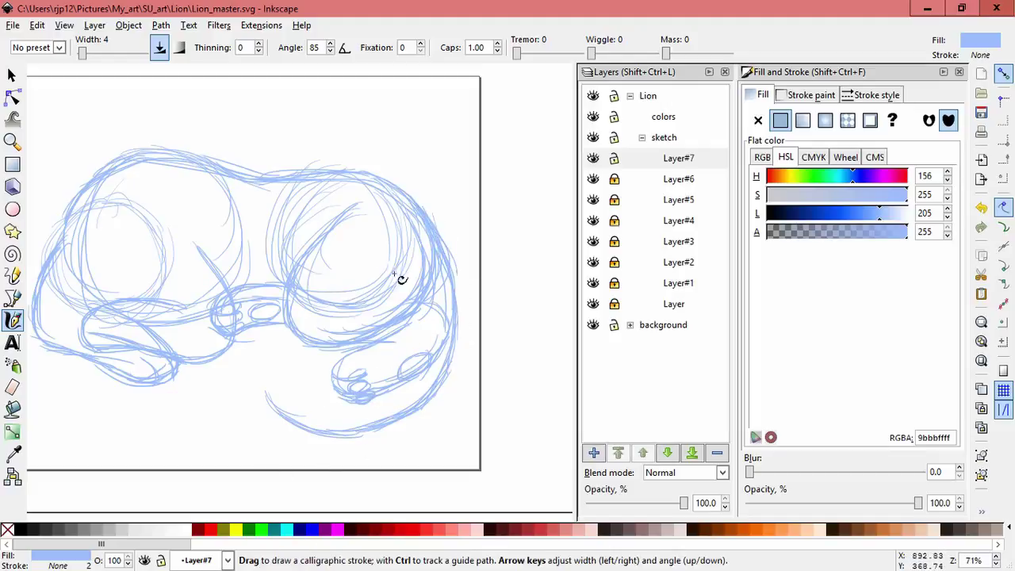
mouse_move(432, 257)
left_mouse_down()
mouse_move(415, 219)
mouse_move(442, 306)
mouse_move(420, 229)
left_mouse_up()
mouse_move(436, 349)
left_mouse_down()
mouse_move(438, 370)
mouse_move(446, 340)
left_mouse_up()
left_click_drag(377, 406, 415, 387)
mouse_move(294, 413)
left_mouse_down()
mouse_move(349, 420)
mouse_move(321, 410)
mouse_move(372, 411)
left_mouse_up()
mouse_move(276, 385)
left_mouse_down()
mouse_move(313, 405)
mouse_move(267, 414)
left_mouse_up()
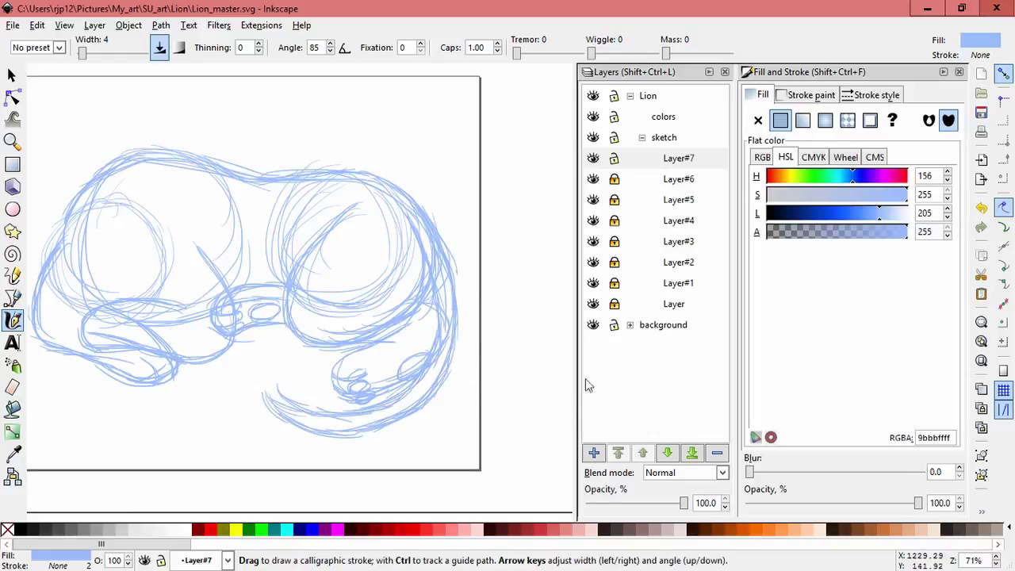
Step: Add a new layer above Layer#7 and sketch a pointed teardrop tuft rising from the end of the tail
left_click(593, 451)
left_click(560, 337)
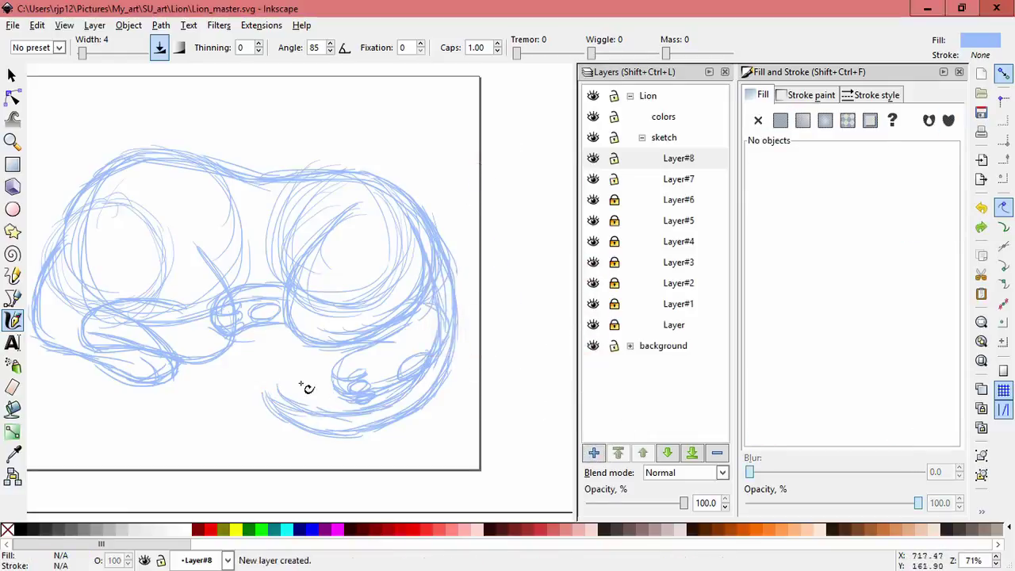
scroll(308, 386, "up", 2)
left_click_drag(260, 344, 278, 419)
left_click_drag(278, 327, 278, 417)
mouse_move(267, 333)
left_mouse_down()
mouse_move(258, 357)
mouse_move(277, 418)
left_mouse_up()
mouse_move(295, 315)
left_mouse_down()
mouse_move(299, 347)
mouse_move(325, 363)
mouse_move(312, 413)
left_mouse_up()
mouse_move(319, 375)
left_mouse_down()
mouse_move(313, 395)
mouse_move(333, 415)
left_mouse_up()
mouse_move(292, 315)
left_mouse_down()
mouse_move(261, 342)
mouse_move(259, 380)
left_mouse_up()
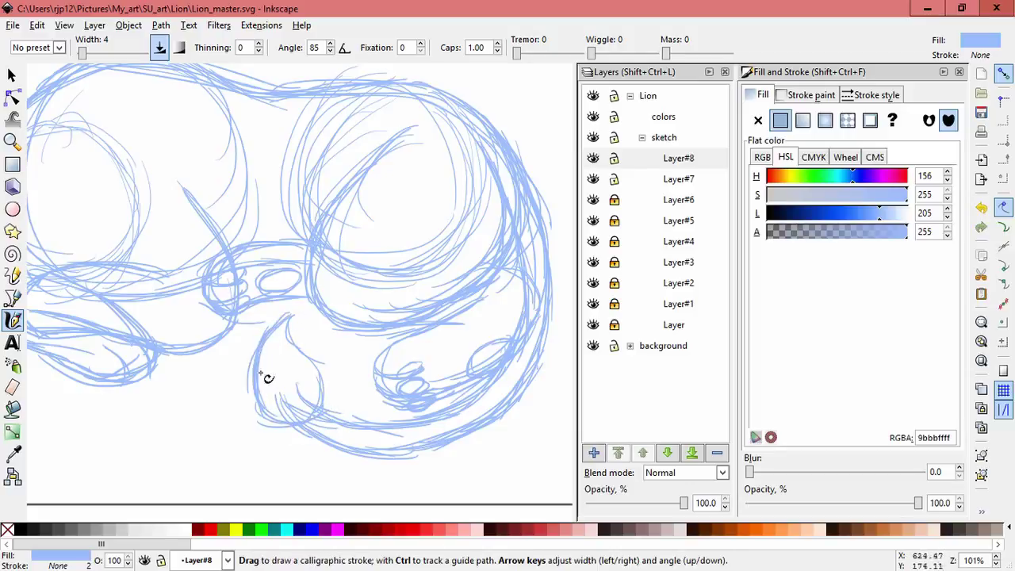
left_click_drag(290, 320, 262, 422)
left_click_drag(317, 358, 324, 393)
left_click_drag(255, 389, 330, 398)
Step: Unlock the sketch layers, select the whole lion sketch, and move it slightly left and down on the page
key("space")
left_click_drag(395, 293, 399, 292)
scroll(420, 312, "down", 2)
left_click_drag(426, 258, 441, 311)
key("space")
left_click_drag(500, 291, 461, 265)
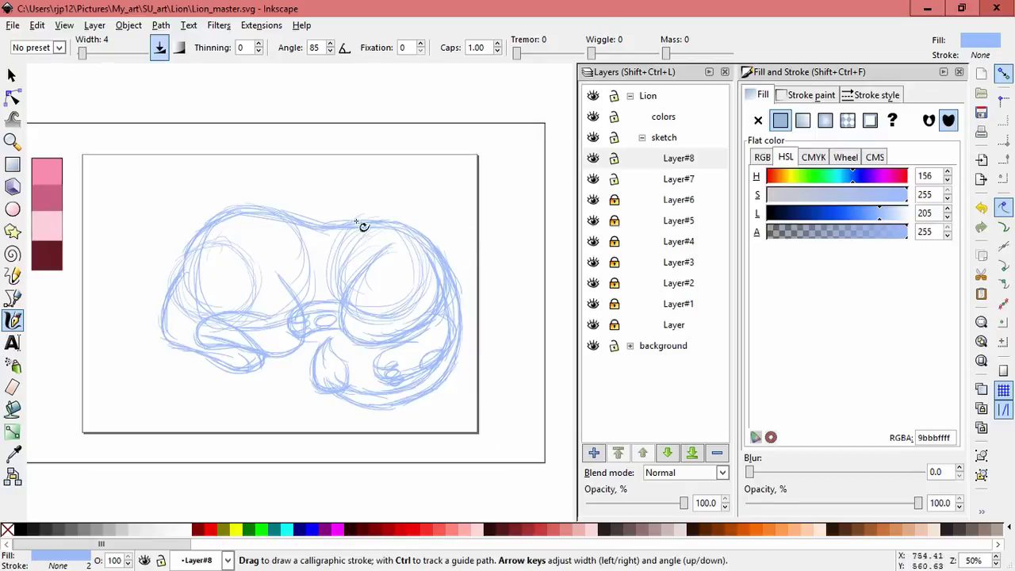
left_click(614, 201)
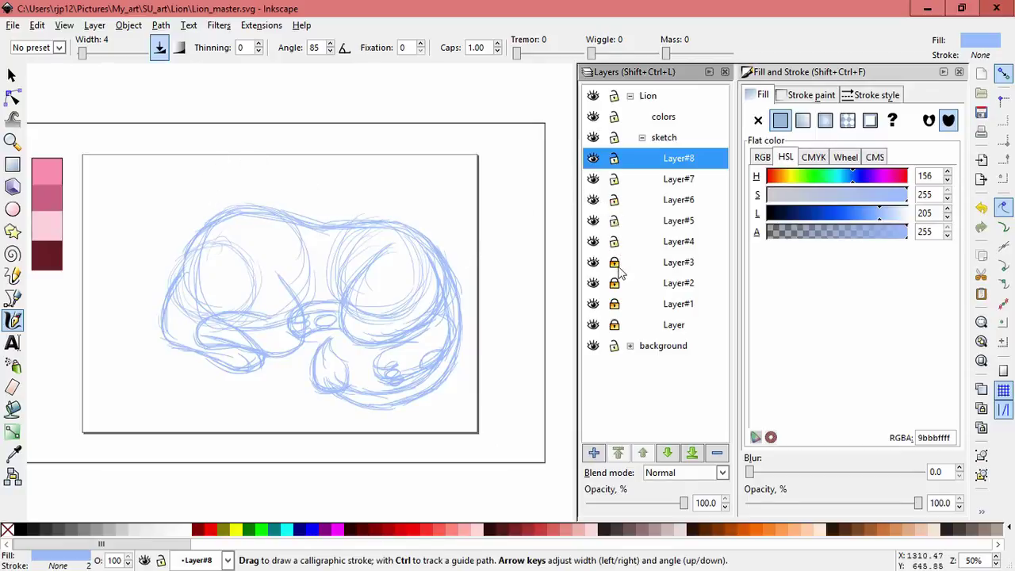
left_click(12, 75)
left_click_drag(104, 154, 491, 428)
mouse_move(455, 277)
left_mouse_down()
mouse_move(390, 262)
mouse_move(408, 283)
mouse_move(396, 273)
mouse_move(446, 242)
left_mouse_up()
left_click(435, 397)
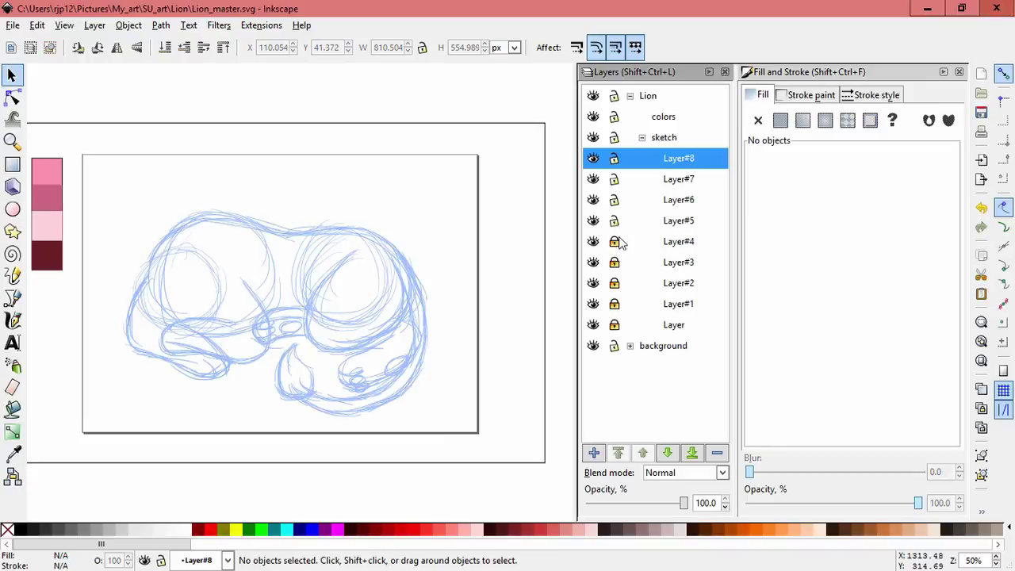
Step: Lock all the sketch layers up to Layer#8 and add a new layer above Layer#8
left_click(613, 159)
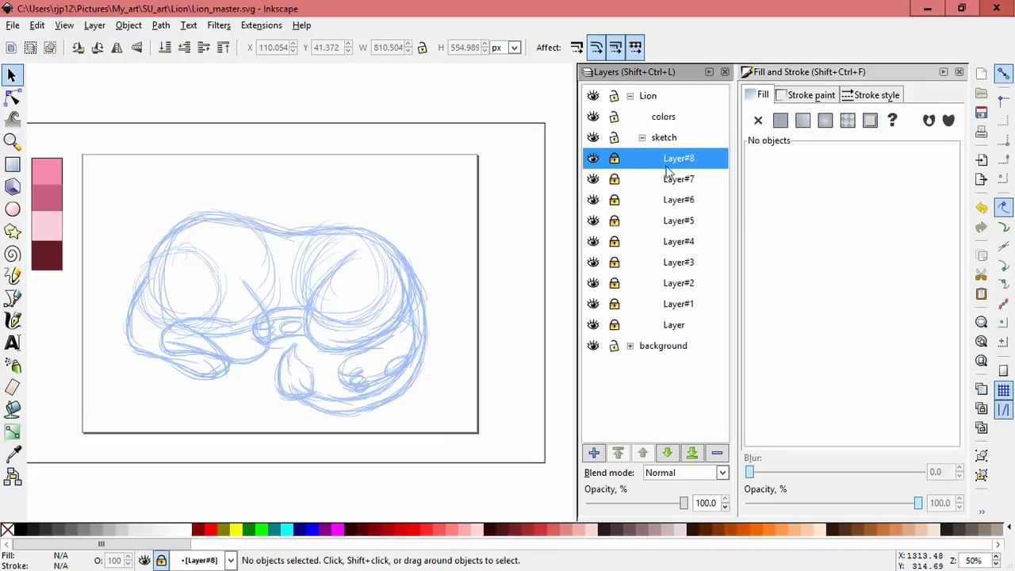
left_click(594, 452)
left_click(558, 338)
Step: Sketch the face profile with calligraphic strokes down the head circle's right side and outward along the top of the muzzle
left_click(13, 319)
left_click_drag(385, 193, 443, 231)
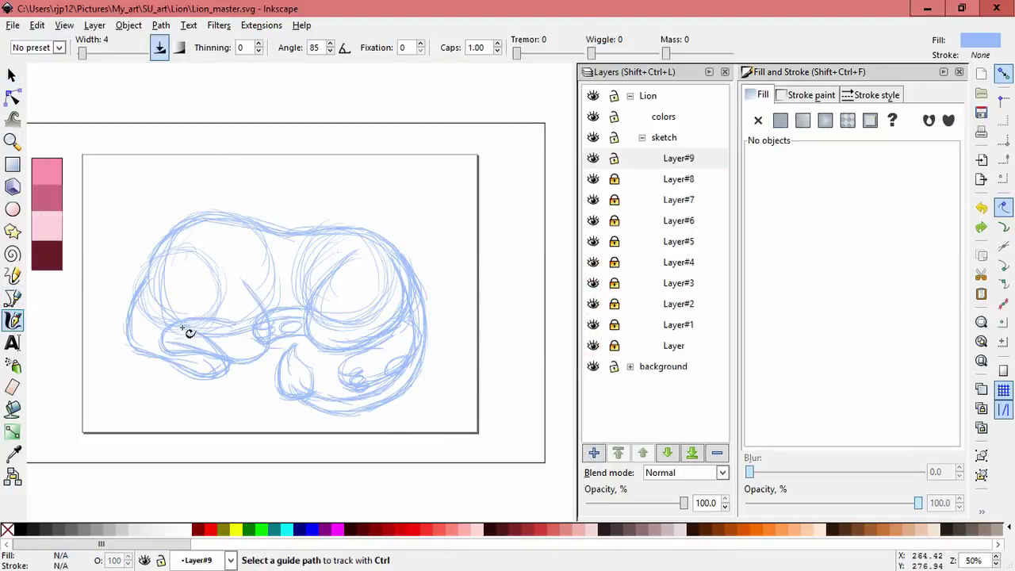
scroll(198, 327, "up", 3)
key("space")
mouse_move(273, 334)
left_mouse_down()
mouse_move(285, 319)
mouse_move(262, 321)
left_mouse_up()
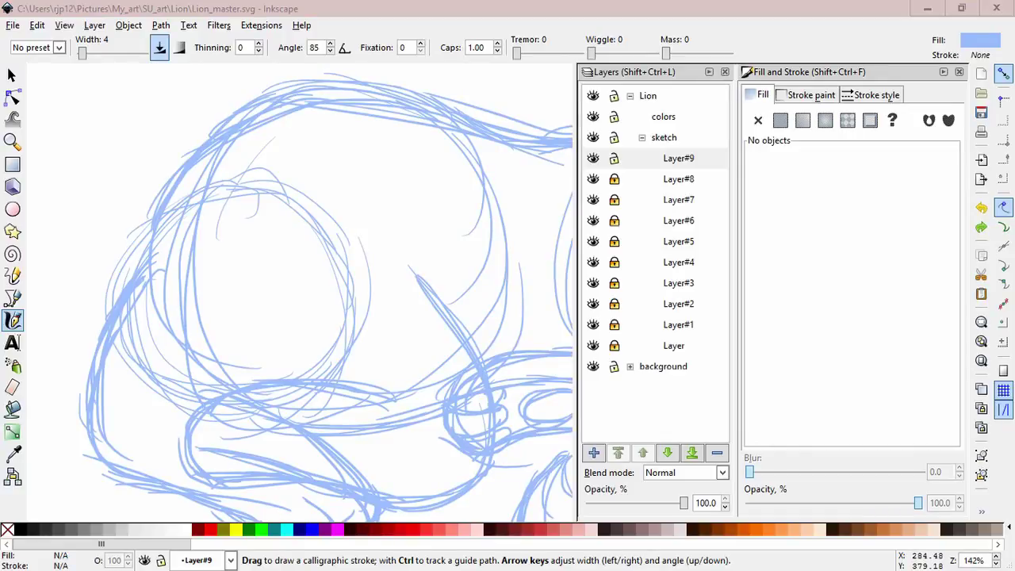
mouse_move(245, 189)
left_mouse_down()
mouse_move(318, 297)
mouse_move(321, 242)
mouse_move(333, 275)
left_mouse_up()
key("ctrl+z")
left_click_drag(315, 225, 347, 300)
mouse_move(274, 196)
left_mouse_down()
mouse_move(336, 262)
mouse_move(340, 333)
left_mouse_up()
mouse_move(347, 267)
left_mouse_down()
mouse_move(343, 332)
mouse_move(373, 333)
mouse_move(410, 397)
left_mouse_up()
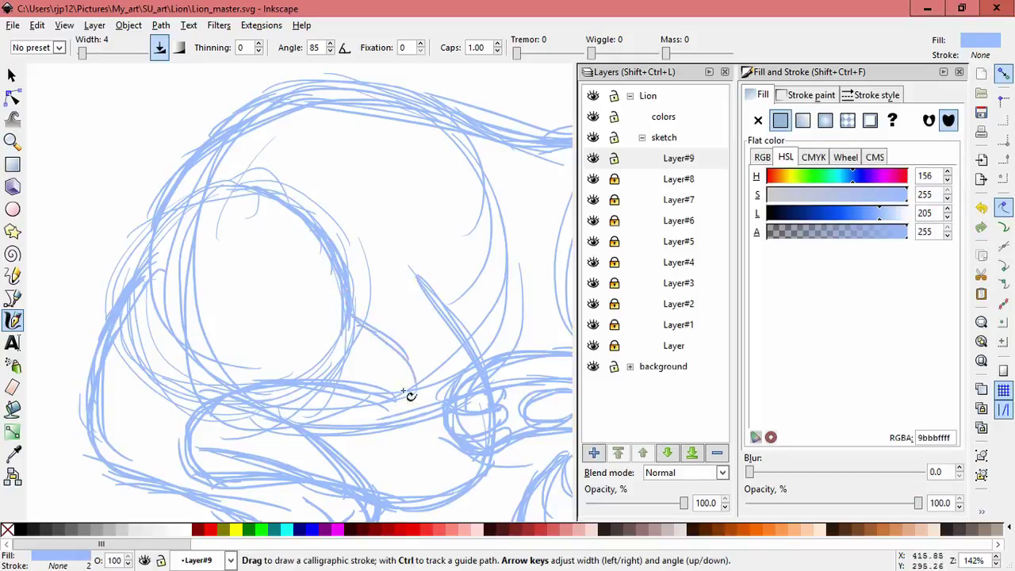
Step: Sketch the rounded front end of the muzzle, undoing the misplaced stroke under the nose and redrawing it
left_click_drag(392, 361, 362, 431)
mouse_move(422, 390)
left_mouse_down()
mouse_move(430, 399)
mouse_move(390, 423)
left_mouse_up()
key("ctrl+z")
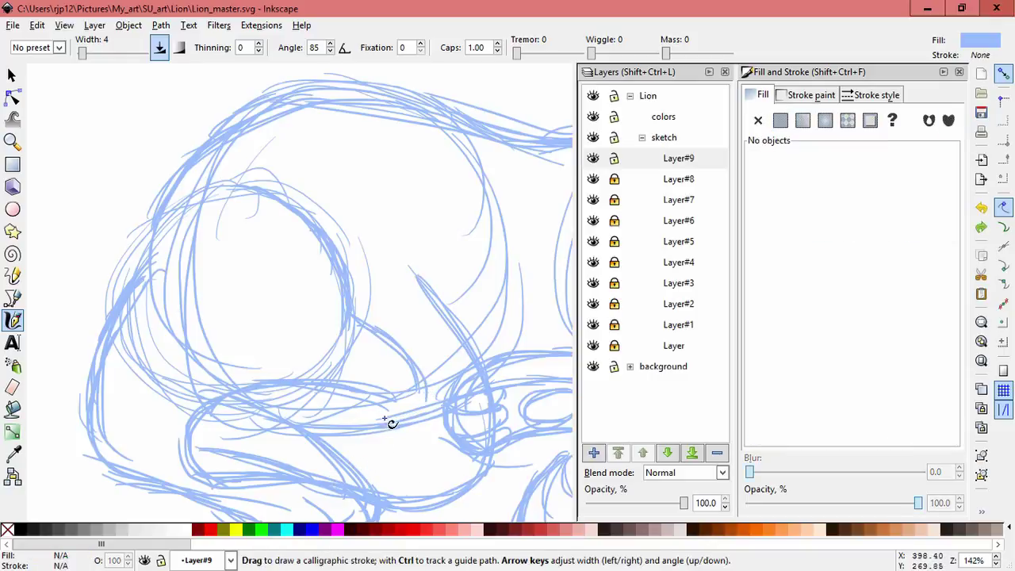
mouse_move(398, 406)
left_mouse_down()
mouse_move(400, 419)
mouse_move(373, 399)
mouse_move(407, 405)
mouse_move(385, 396)
left_mouse_up()
mouse_move(416, 399)
left_mouse_down()
mouse_move(414, 374)
mouse_move(382, 331)
left_mouse_up()
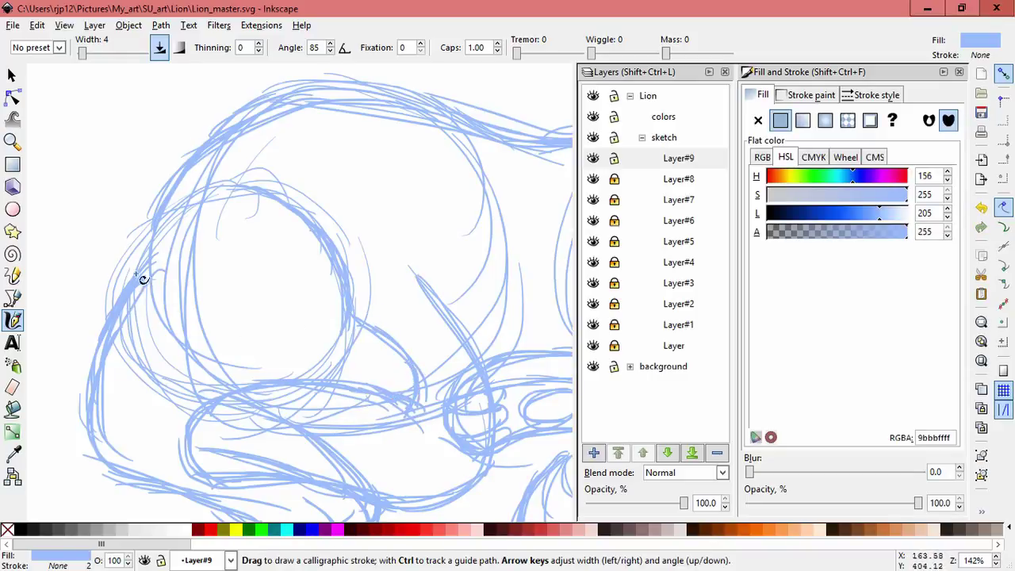
Step: Reinforce the back of the head with strokes along the head circle's left side, from the crown to the jaw
mouse_move(146, 264)
left_mouse_down()
mouse_move(151, 357)
mouse_move(135, 301)
mouse_move(197, 391)
mouse_move(129, 306)
mouse_move(136, 295)
left_mouse_up()
mouse_move(157, 342)
left_mouse_down()
mouse_move(190, 396)
mouse_move(162, 294)
left_mouse_up()
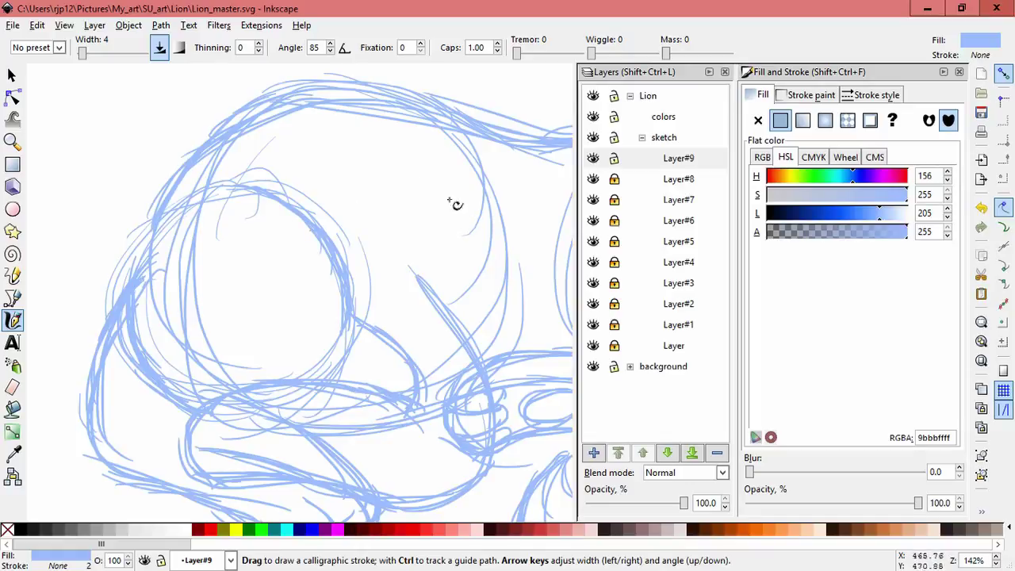
mouse_move(242, 189)
left_mouse_down()
mouse_move(207, 196)
mouse_move(144, 268)
mouse_move(155, 301)
mouse_move(140, 264)
left_mouse_up()
left_click_drag(136, 341, 171, 377)
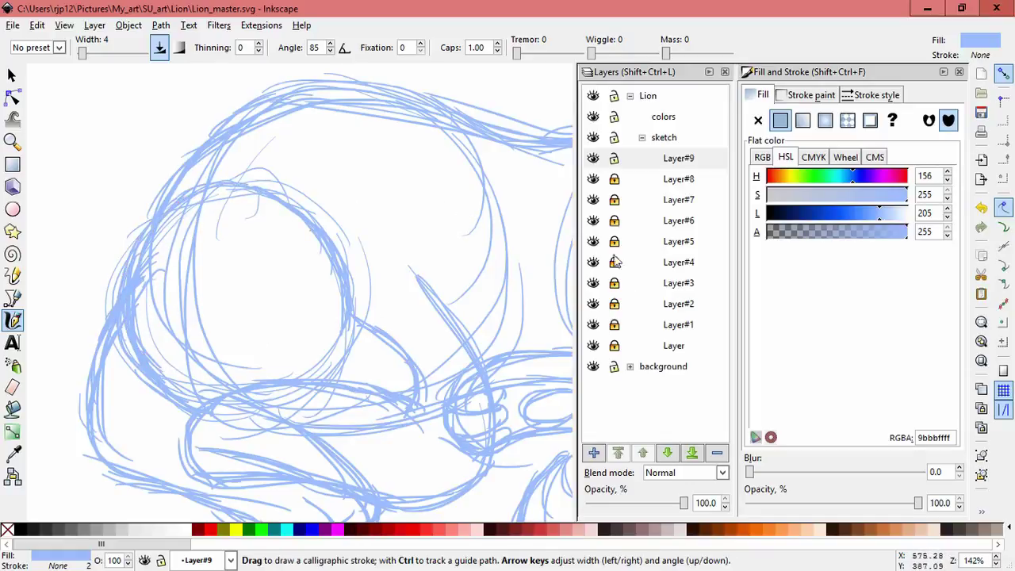
Step: Select all the head strokes on Layer#9 and darken their fill to a lightness of 179
left_click(13, 76)
left_click_drag(38, 73, 507, 485)
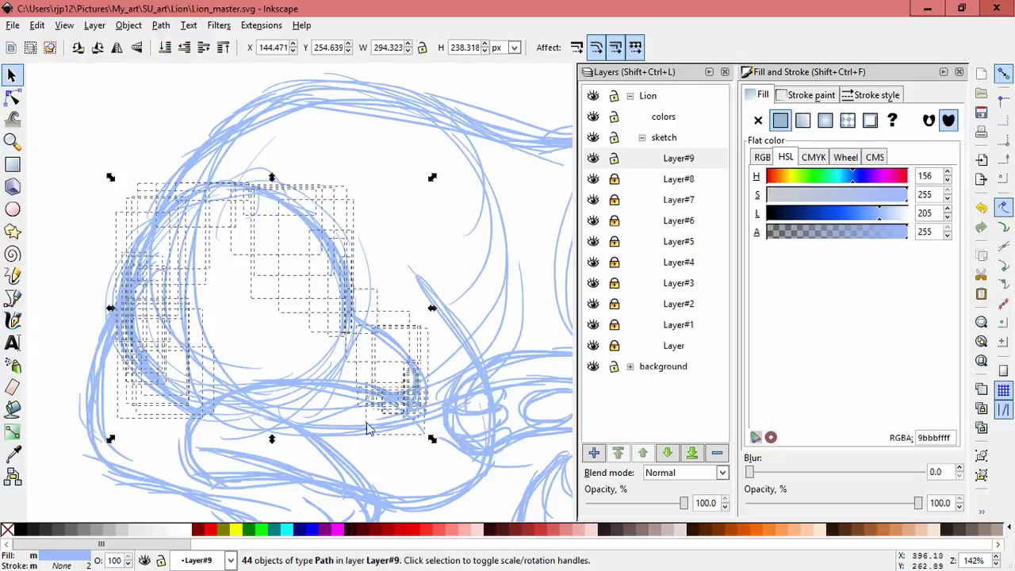
mouse_move(163, 242)
left_mouse_down()
mouse_move(307, 263)
mouse_move(315, 320)
mouse_move(299, 375)
left_mouse_up()
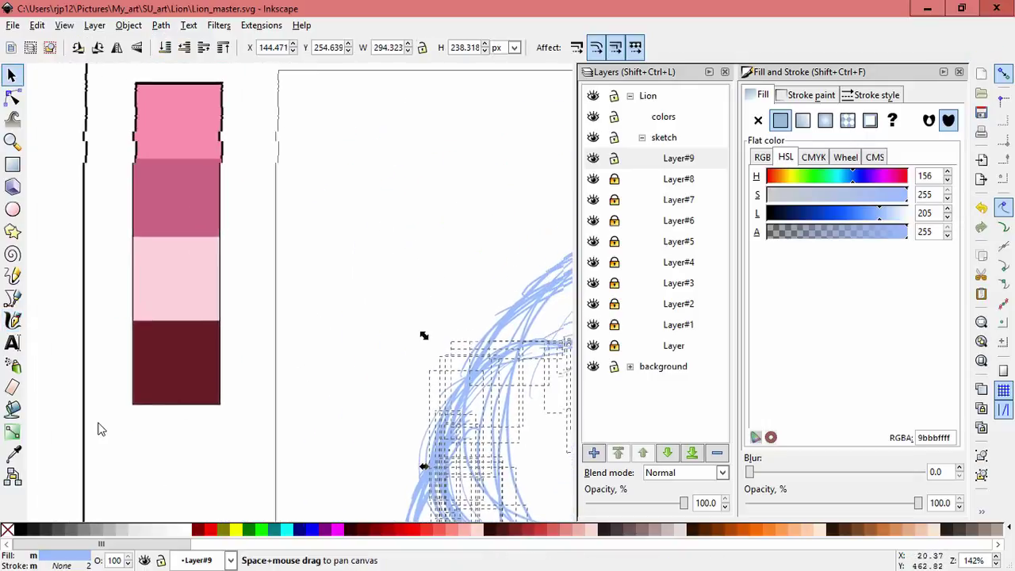
left_click_drag(383, 275, 117, 212)
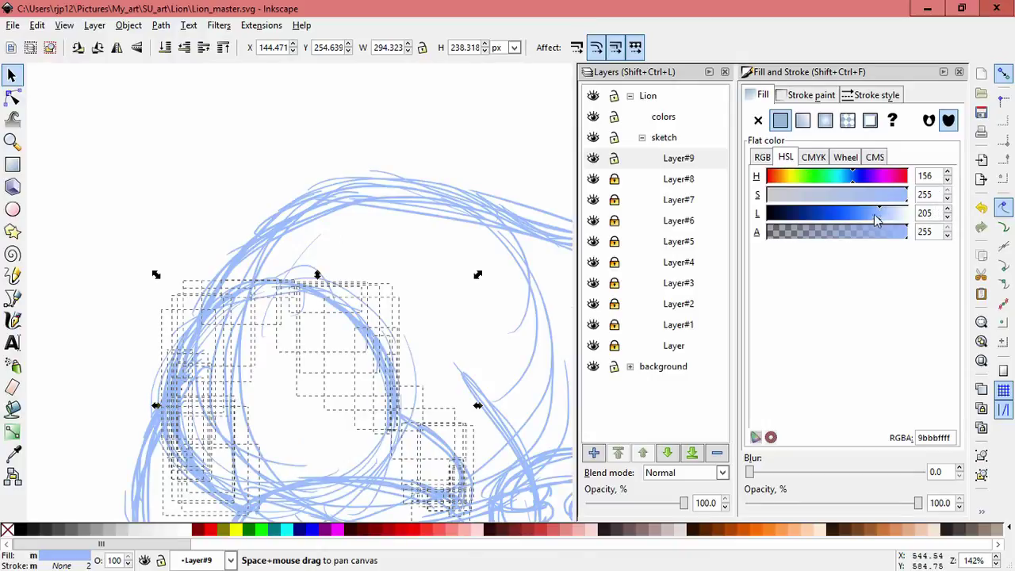
left_click_drag(876, 220, 867, 220)
scroll(433, 287, "up", 1)
left_click_drag(433, 288, 431, 151)
key("minus")
Step: Recolour the seven strokes below the muzzle tip with the light blue sampled from the sketch, and cut them from Layer#9
left_click_drag(432, 262, 420, 210)
left_click(422, 269)
left_click_drag(432, 410, 336, 333)
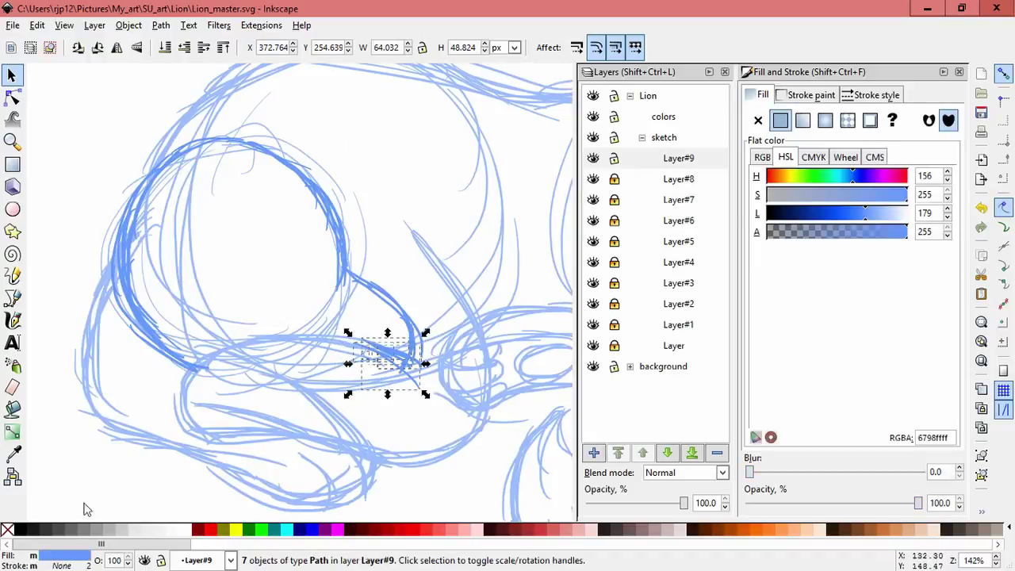
left_click(12, 454)
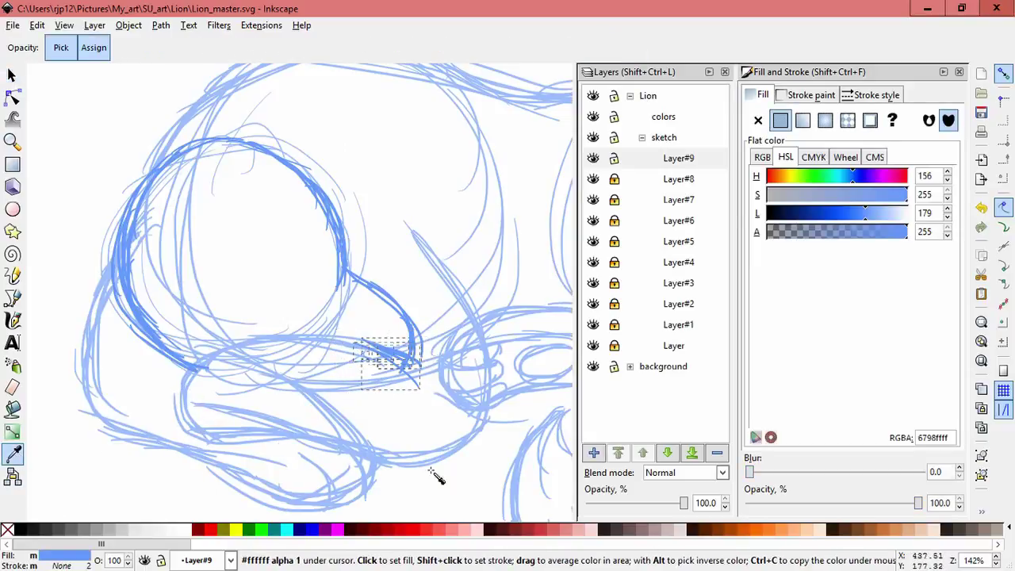
left_click(471, 385)
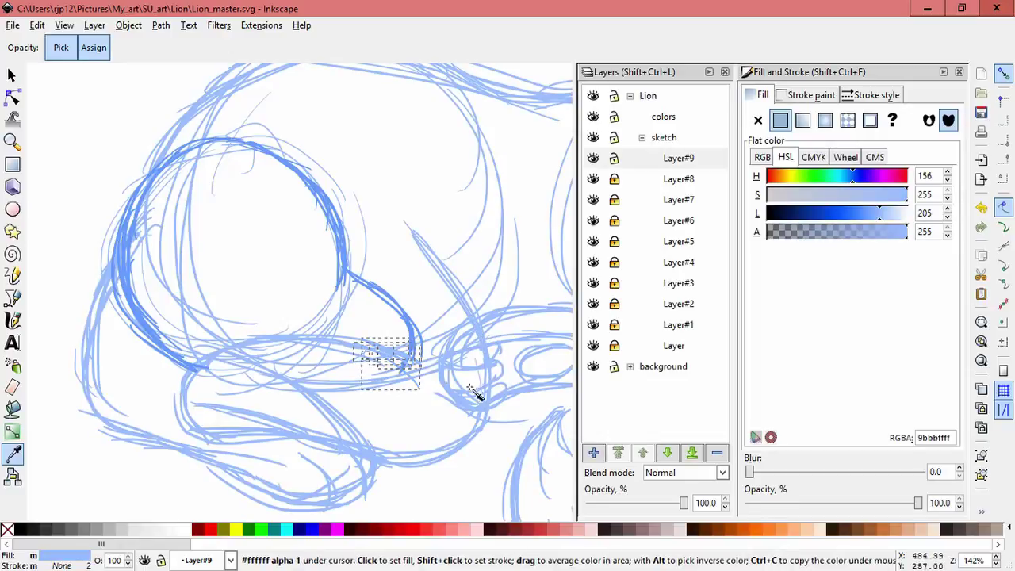
left_click(12, 76)
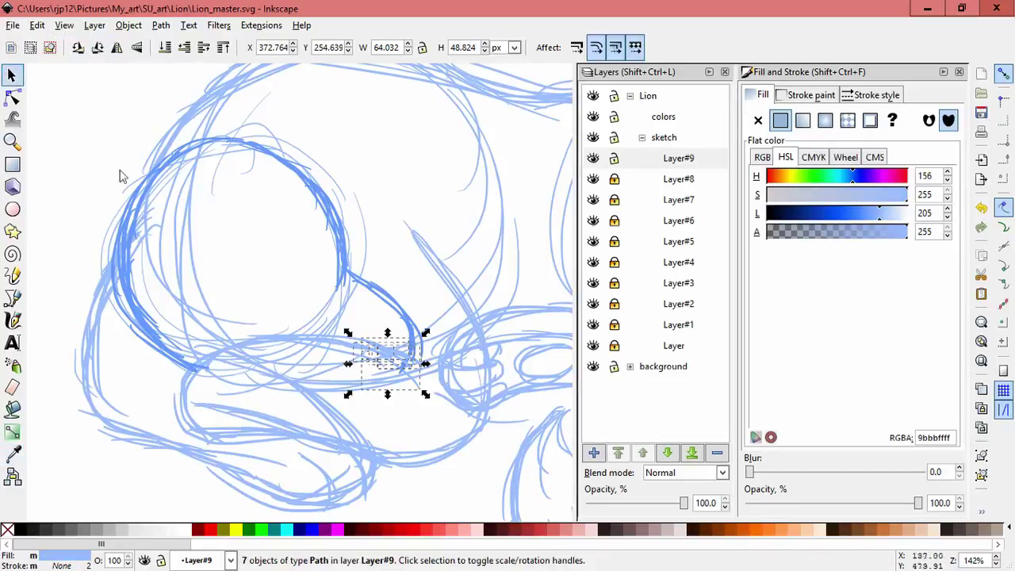
left_click(404, 431)
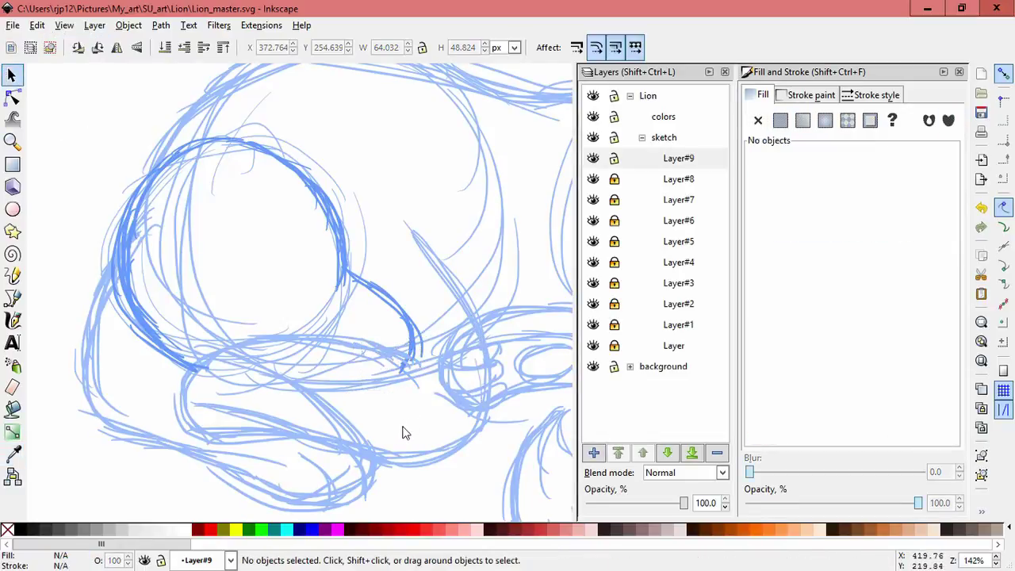
left_click_drag(440, 429, 343, 345)
left_click(346, 400)
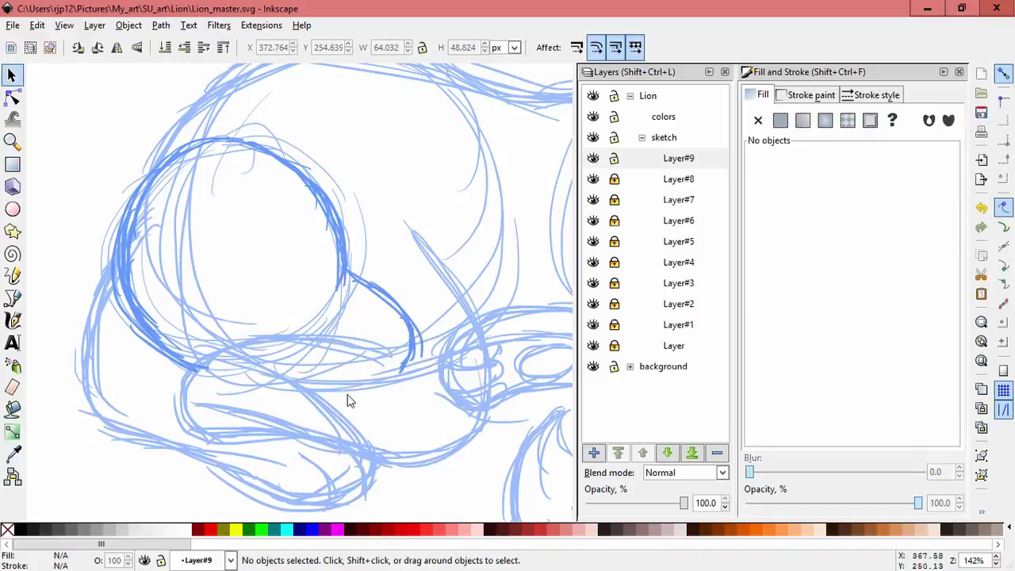
Step: Toggle the visibility of the locked sketch layers below Layer#9 to examine which part of the lion each one holds
left_click(612, 180)
left_click(613, 180)
left_click(595, 179)
left_click(595, 179)
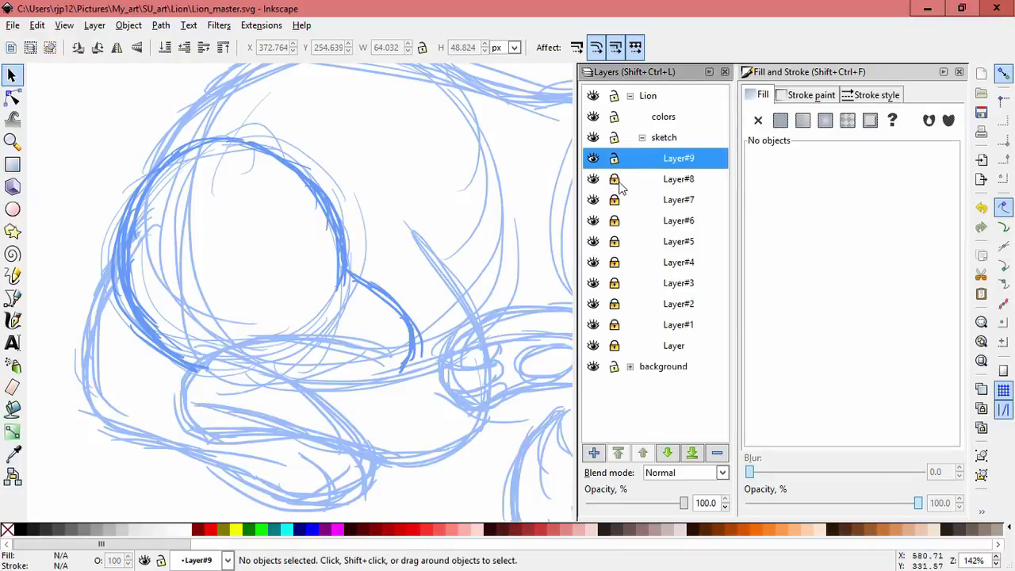
left_click(594, 201)
left_click(594, 221)
left_click(594, 221)
left_click(593, 241)
left_click(595, 241)
left_click(593, 284)
left_click(594, 285)
left_click(593, 222)
left_click(593, 221)
left_click(594, 224)
left_click(593, 222)
Step: Unlock Layer#6, paste the cut strokes in place on it and lock it again
left_click(635, 229)
key("ctrl+a")
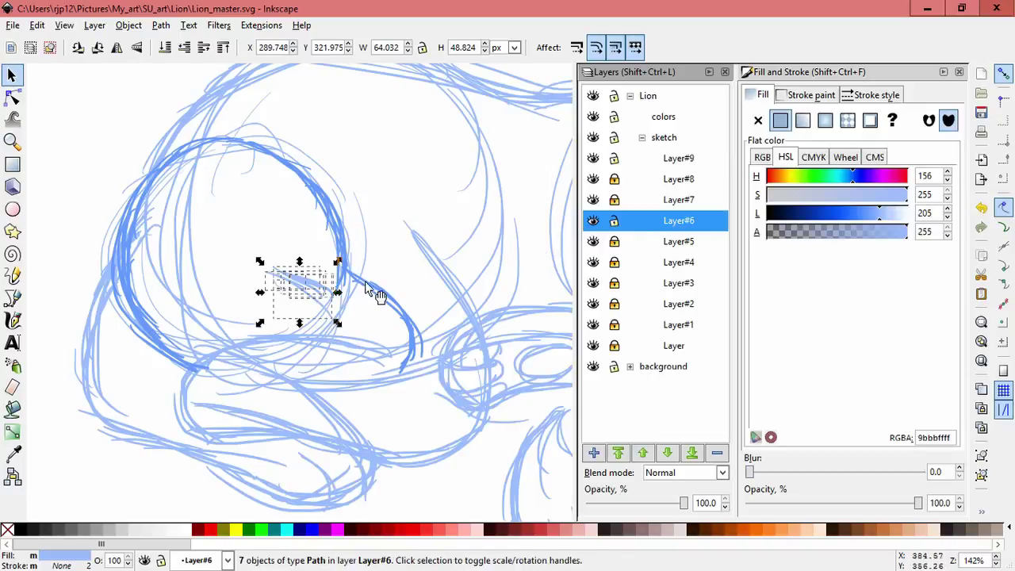
key("Escape")
left_click(37, 24)
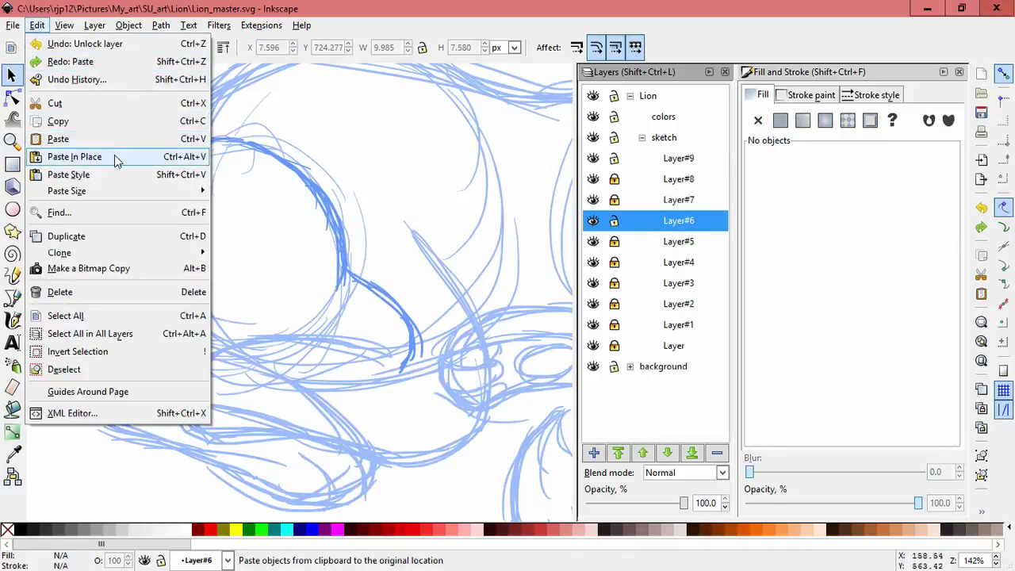
left_click(74, 157)
key("Escape")
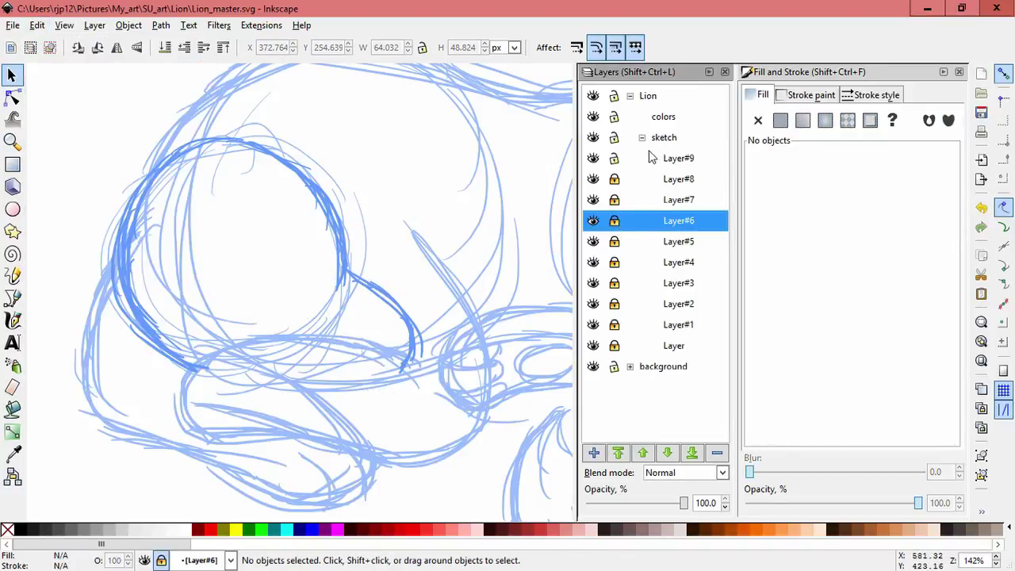
Step: Make Layer#9 current and sample the darker blue of the head outline as the calligraphy colour
left_click(650, 158)
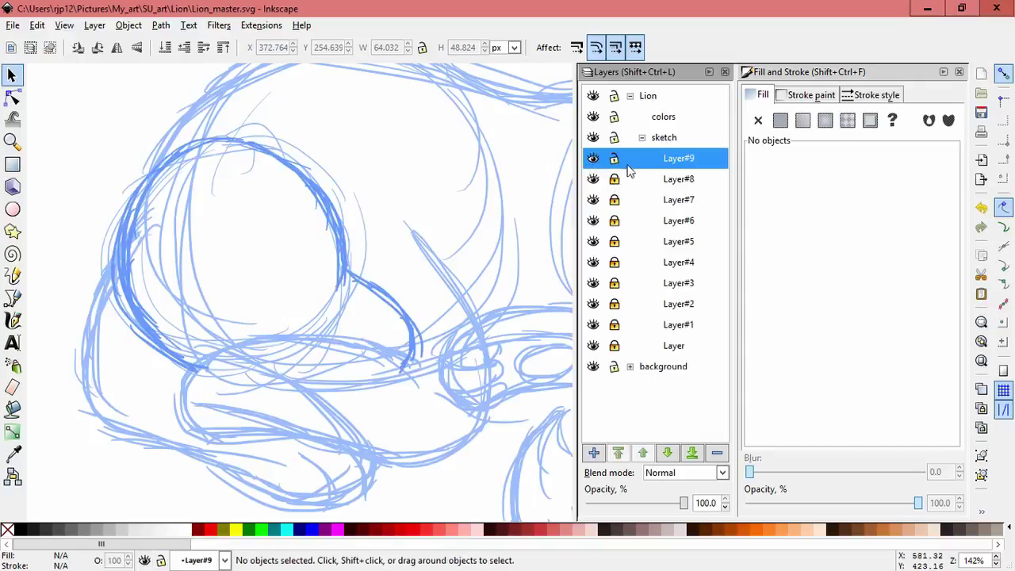
left_click(393, 175)
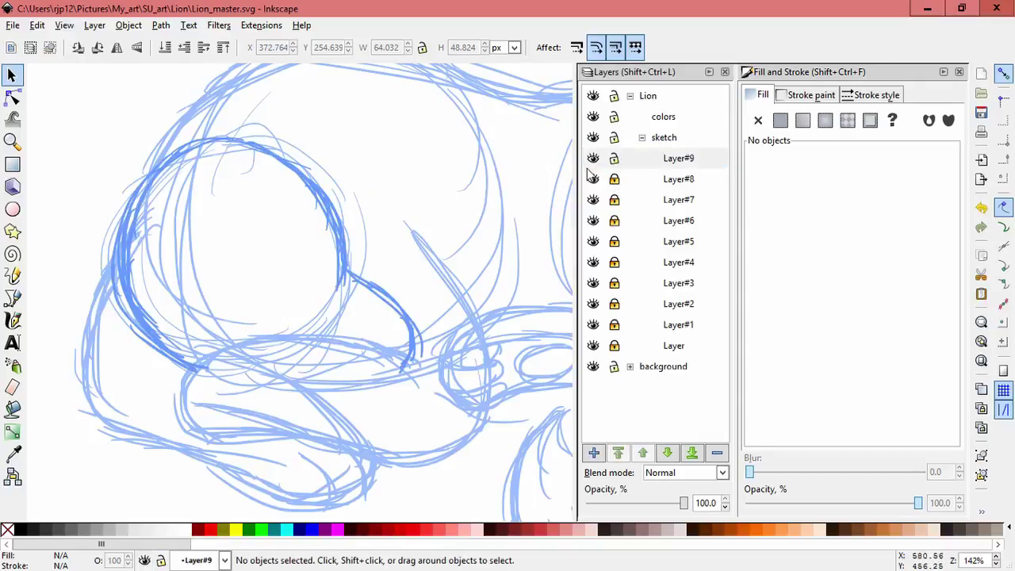
left_click(12, 320)
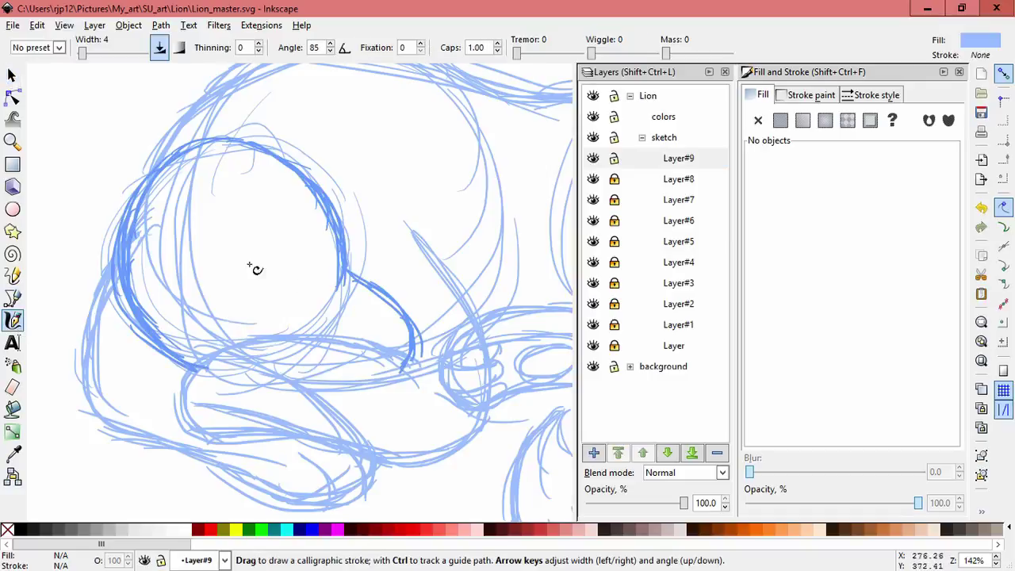
key("ctrl+z")
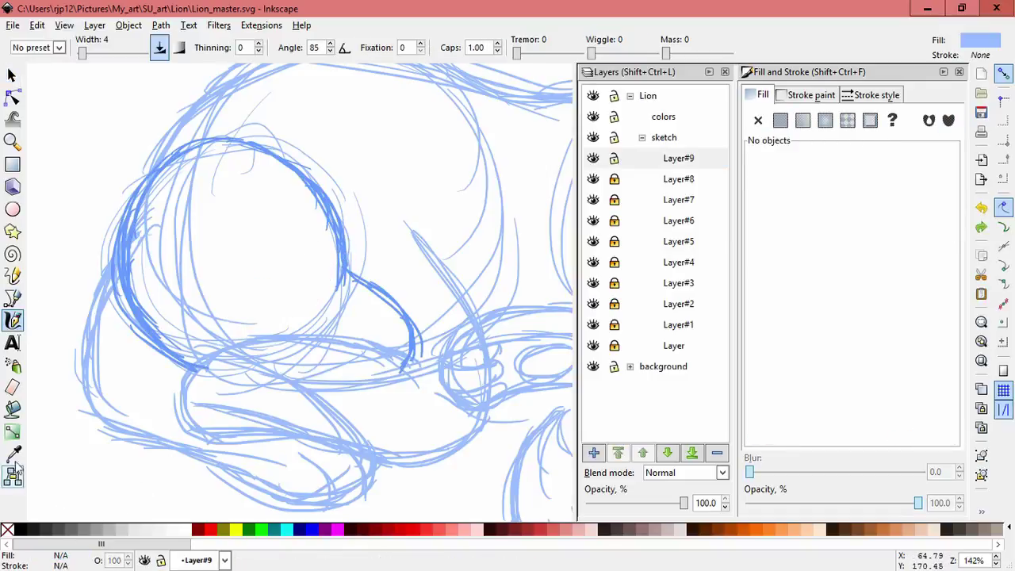
left_click(12, 453)
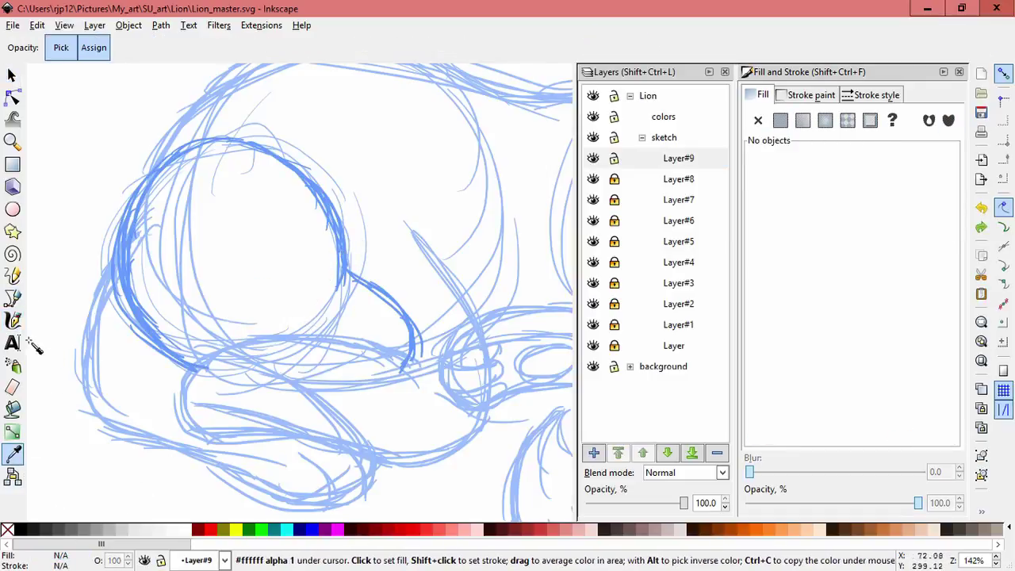
left_click(12, 319)
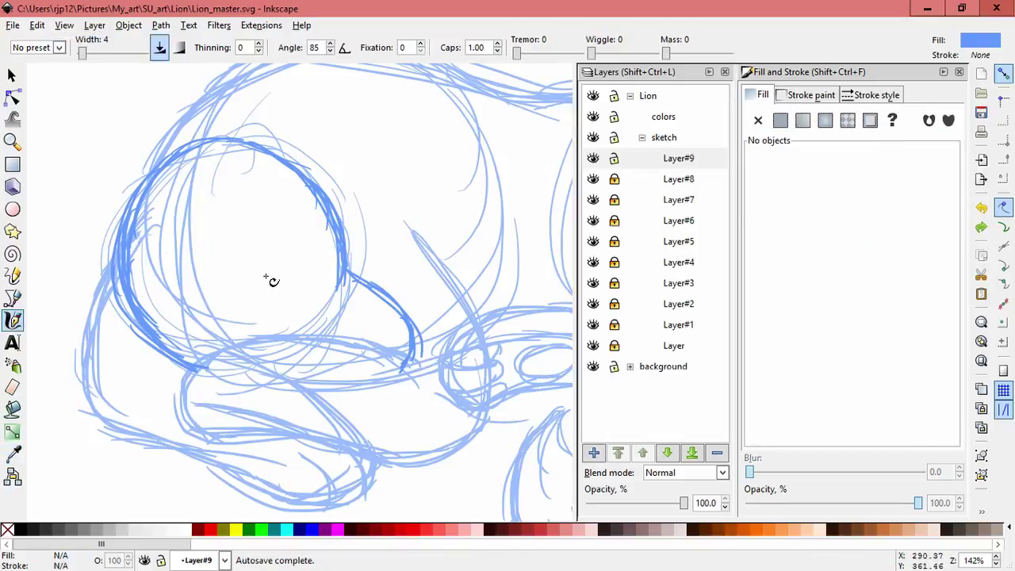
Step: Draw two small U-shaped closed-eye curves, one inside the head and one at the front edge of the face
left_click_drag(244, 272, 277, 281)
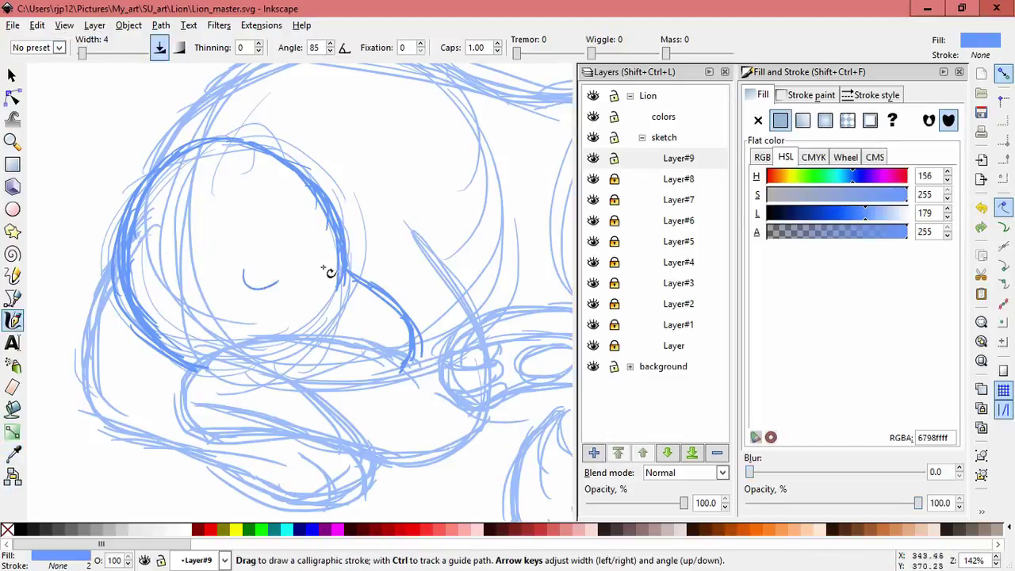
left_click(13, 77)
scroll(306, 241, "up", 1)
left_click(268, 306)
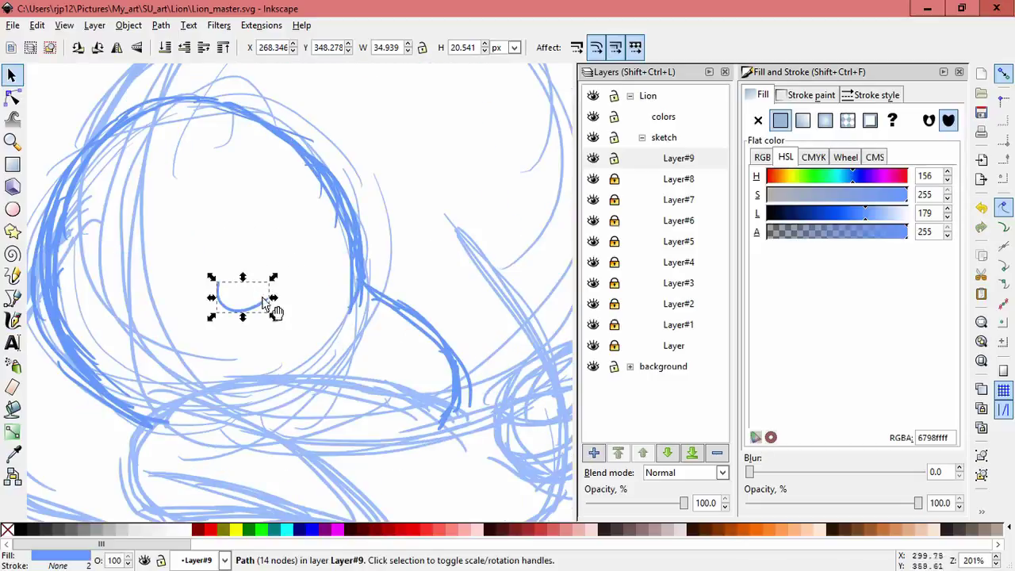
mouse_move(279, 278)
left_mouse_down()
mouse_move(245, 263)
mouse_move(297, 315)
mouse_move(243, 344)
mouse_move(346, 310)
mouse_move(355, 293)
mouse_move(317, 279)
mouse_move(334, 302)
left_mouse_up()
left_click(288, 306)
scroll(238, 333, "down", 2)
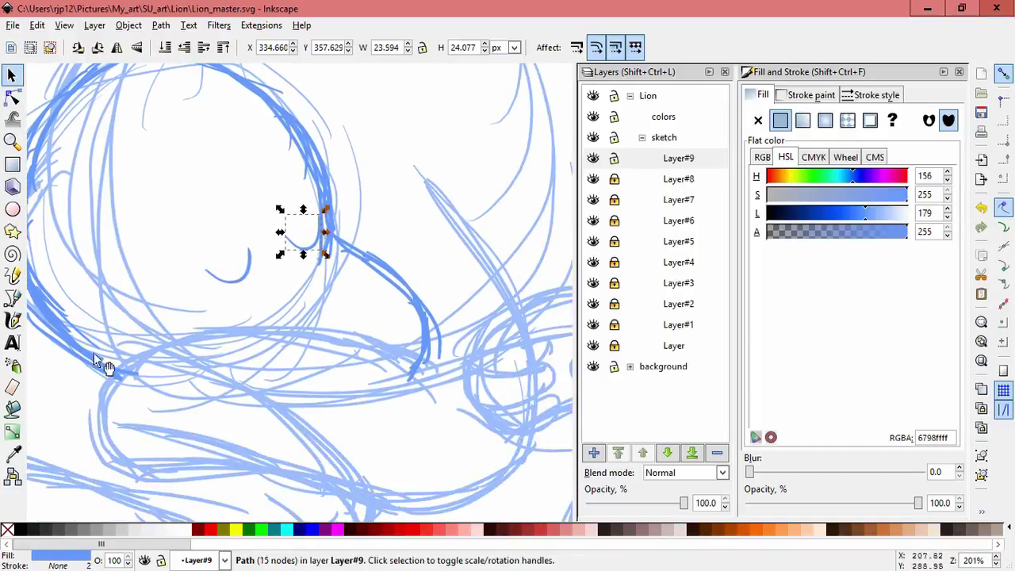
Step: Try sketching the nose and nostril with calligraphic strokes inside the muzzle tip on Layer#9
left_click(12, 320)
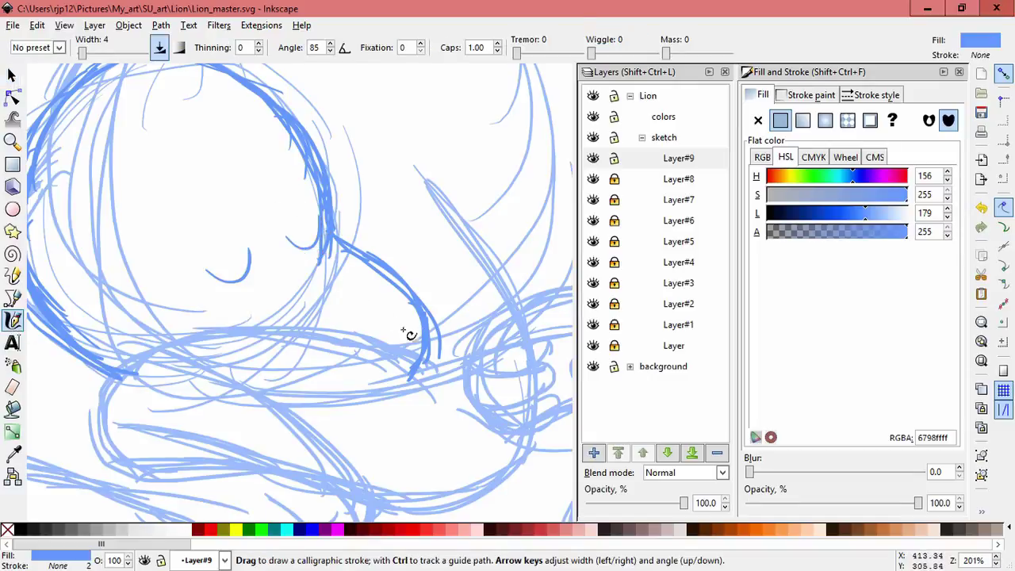
mouse_move(381, 323)
left_mouse_down()
mouse_move(417, 347)
mouse_move(384, 324)
mouse_move(347, 327)
mouse_move(398, 326)
mouse_move(347, 328)
mouse_move(390, 329)
mouse_move(414, 313)
mouse_move(401, 323)
mouse_move(420, 366)
left_mouse_up()
key("ctrl+z")
key("ctrl+z")
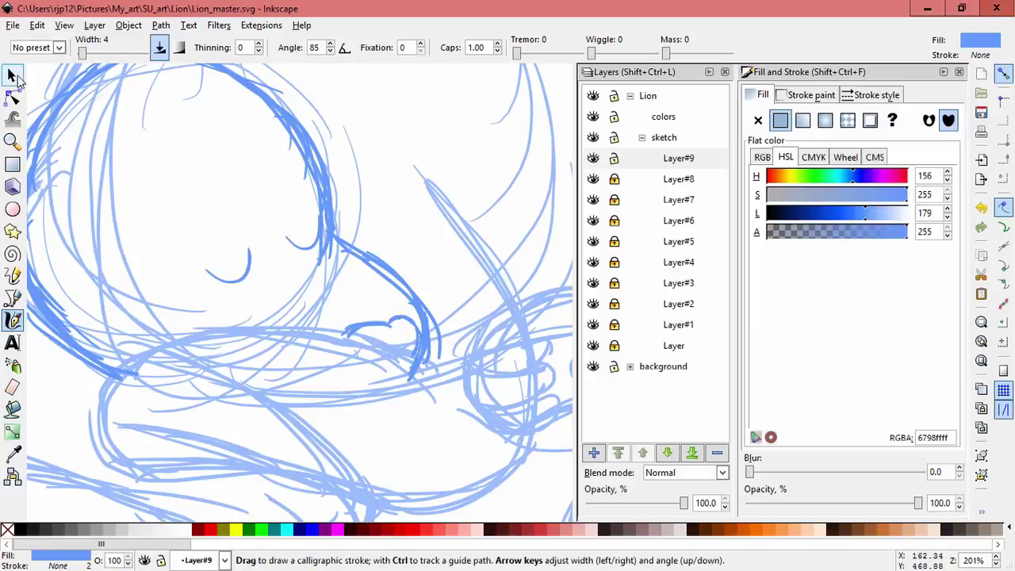
left_click(11, 74)
left_click_drag(318, 292, 406, 400)
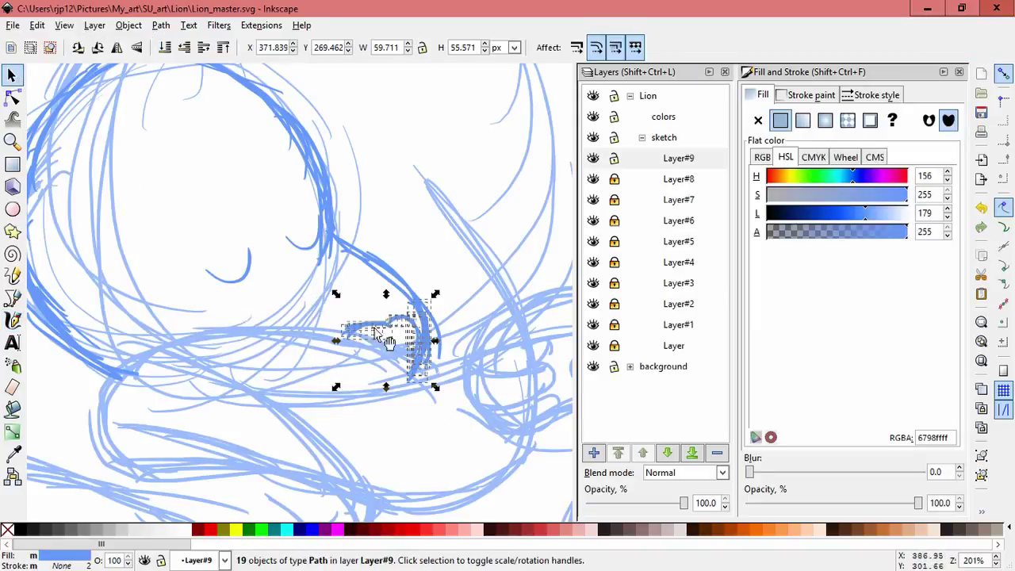
left_click(484, 282)
Step: Undo the nose and nostril strokes on Layer#9
key("ctrl+z")
key("ctrl+z")
key("ctrl+z")
key("ctrl+z")
key("ctrl+z")
key("ctrl+z")
key("ctrl+z")
key("ctrl+z")
key("ctrl+z")
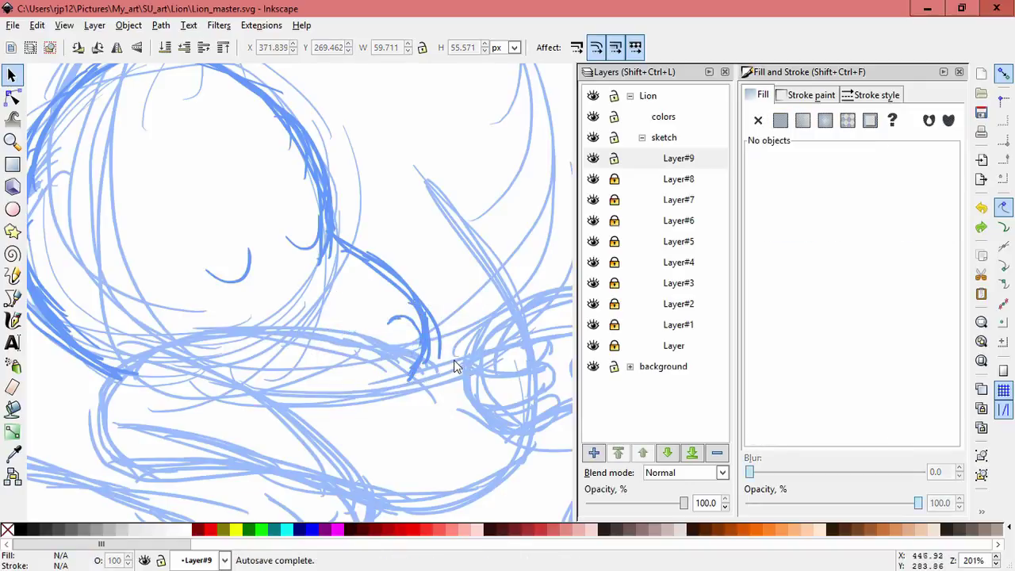
Step: Lock Layer#9 and add a new layer above it
left_click(601, 159)
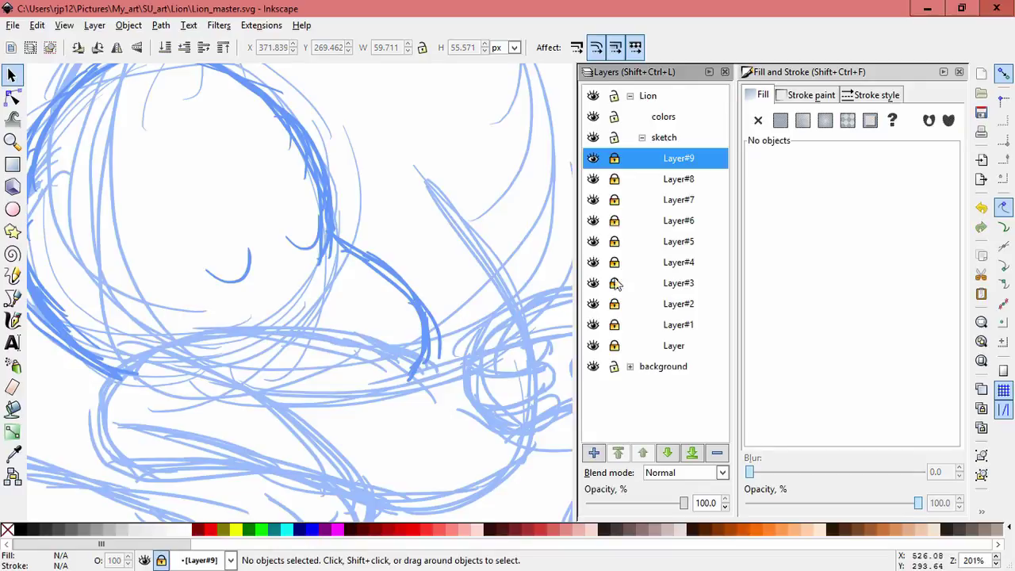
left_click(594, 451)
left_click(560, 337)
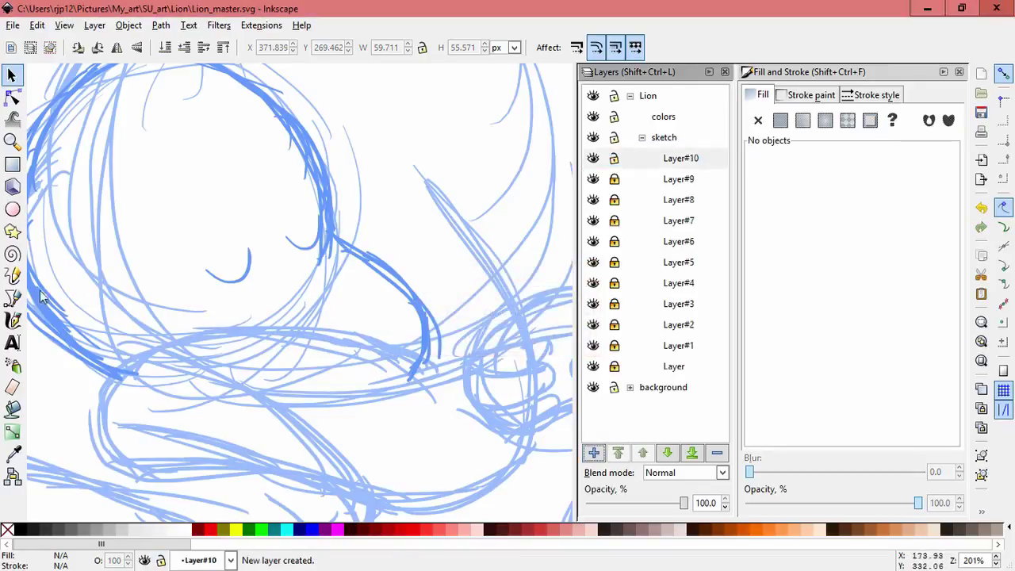
Step: Try calligraphic nose strokes on the new layer, and undo them together with the layer's creation
left_click(13, 321)
left_click_drag(413, 220, 380, 244)
key("ctrl+z")
mouse_move(394, 323)
left_mouse_down()
mouse_move(422, 333)
mouse_move(418, 357)
left_mouse_up()
key("Escape")
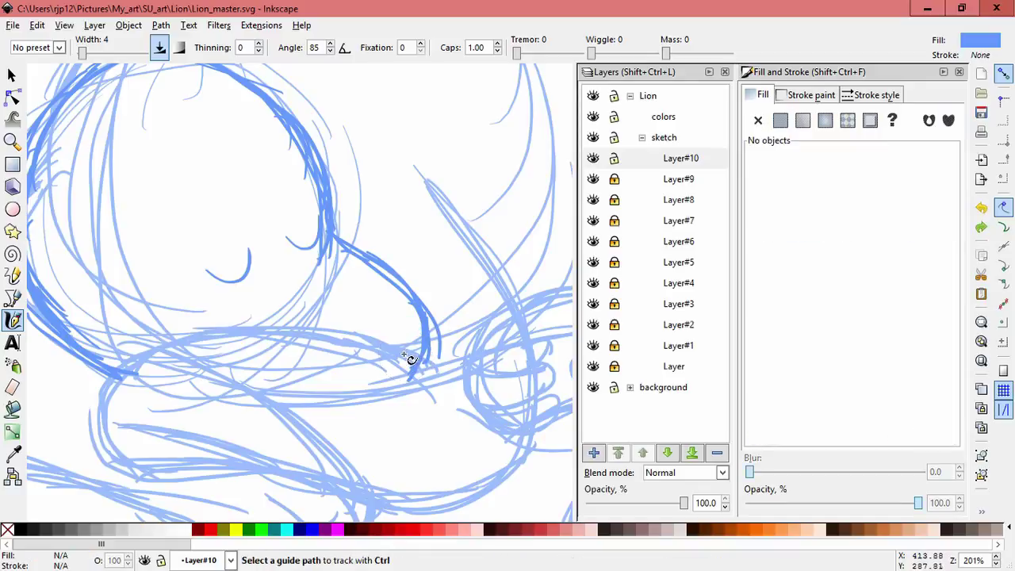
key("ctrl+z")
key("ctrl+z")
key("ctrl+z")
key("ctrl+z")
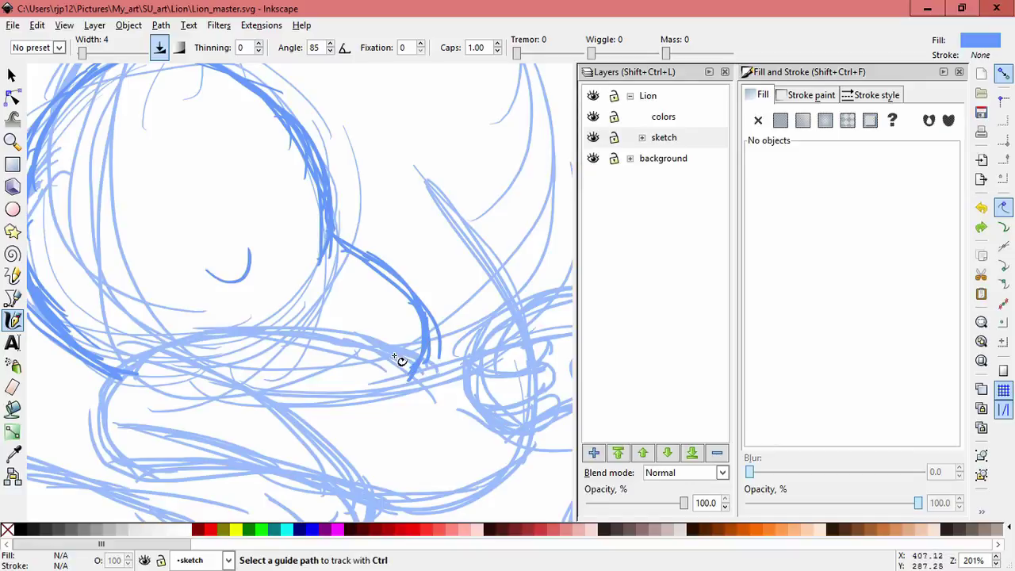
key("ctrl+z")
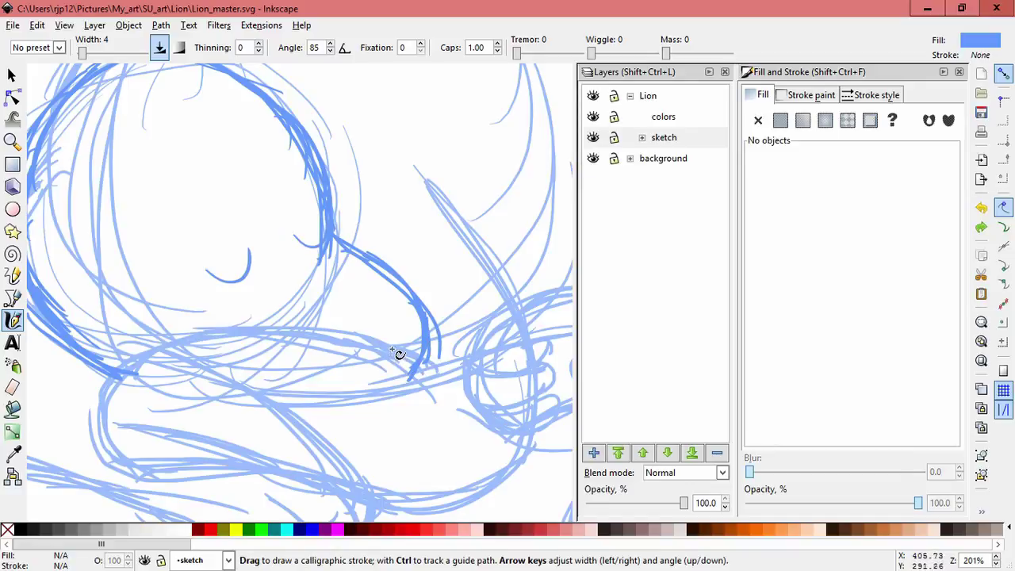
Step: Expand the sketch group and add a new layer above the locked Layer#9
left_click(641, 139)
left_click(642, 161)
left_click(594, 160)
left_click(594, 160)
left_click(594, 453)
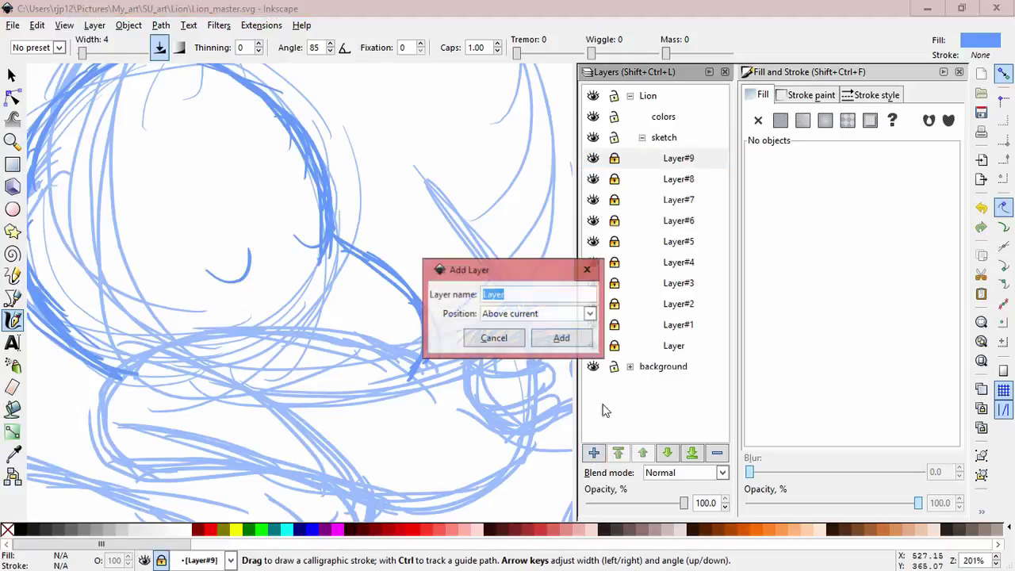
left_click(564, 339)
Step: Sketch the nostril curve and nose line with short strokes inside the muzzle tip, undoing the misplaced ones
mouse_move(400, 320)
left_mouse_down()
mouse_move(411, 329)
mouse_move(419, 320)
mouse_move(399, 325)
left_mouse_up()
key("ctrl+z")
key("ctrl+z")
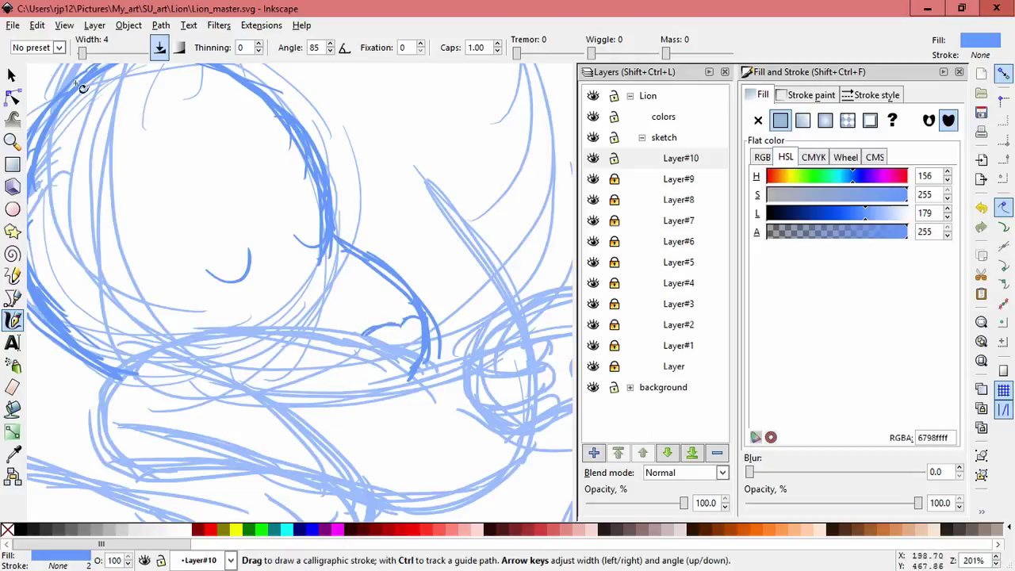
Step: Select the nose strokes together, fine-tune their angle and position against the muzzle tip, and return to the Calligraphy tool
key("s")
left_click_drag(329, 284, 466, 404)
left_click(394, 325)
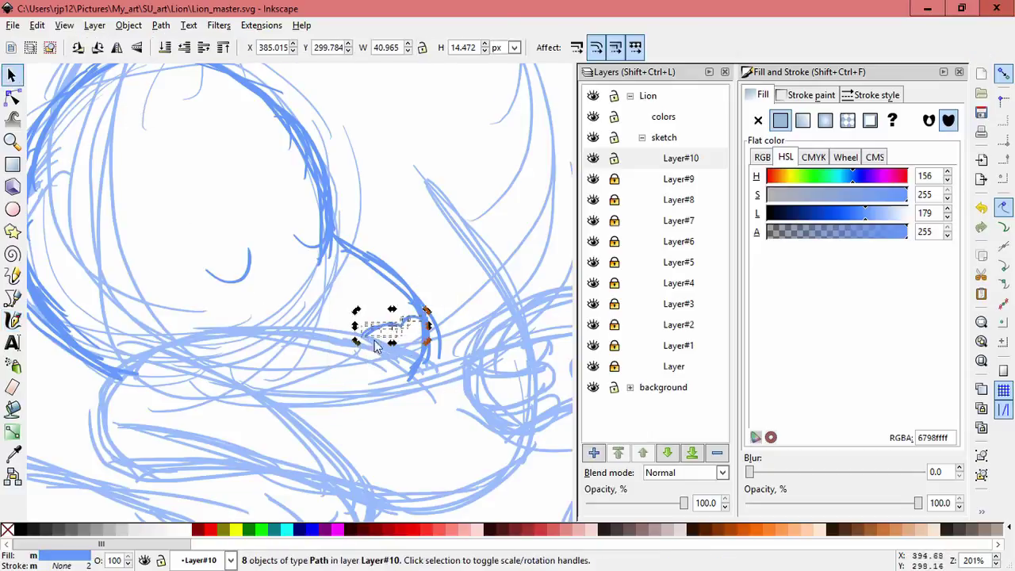
left_click_drag(355, 330, 356, 334)
left_click(410, 321)
left_click_drag(429, 330, 414, 365)
left_click(385, 375)
left_click(13, 319)
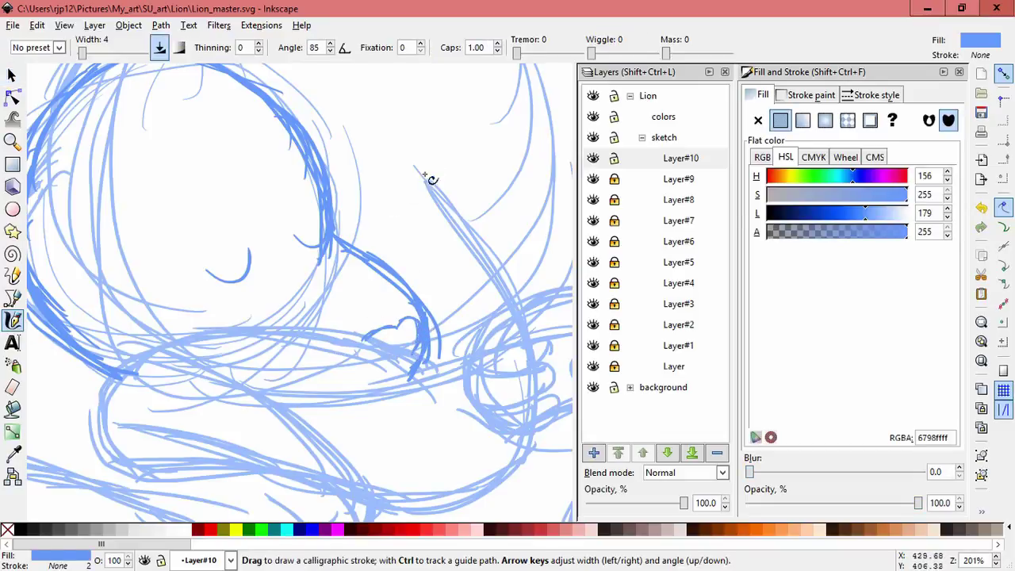
Step: Try the first mane strokes above and behind the lion's head, and undo them
key("Escape")
left_click_drag(391, 213, 467, 303)
scroll(469, 289, "down", 2)
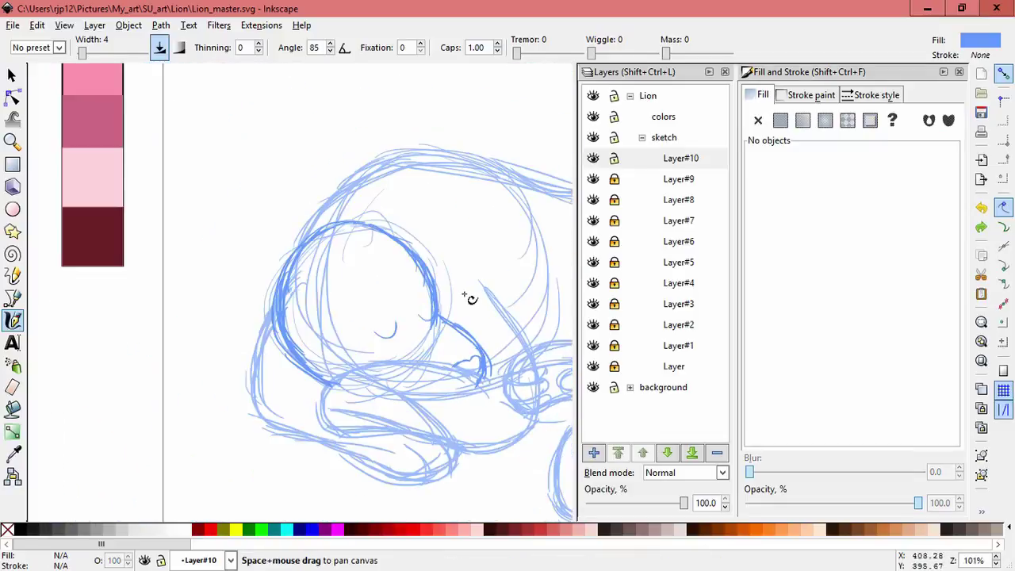
key("Page_Down")
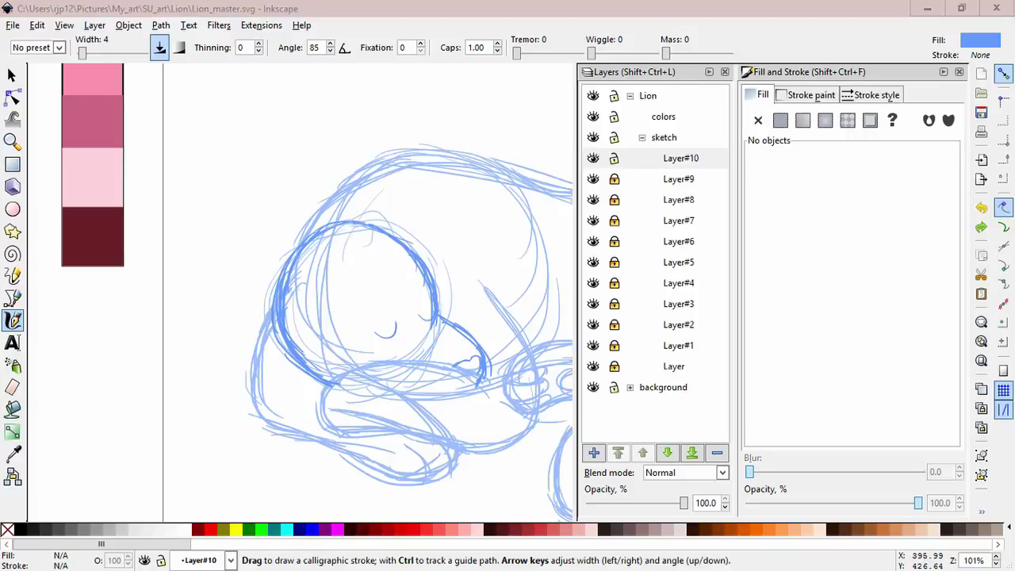
left_click_drag(377, 106, 263, 174)
key("ctrl+z")
key("space")
left_click_drag(505, 211, 378, 193)
mouse_move(434, 209)
left_mouse_down()
mouse_move(379, 224)
mouse_move(341, 256)
mouse_move(389, 267)
mouse_move(393, 247)
left_mouse_up()
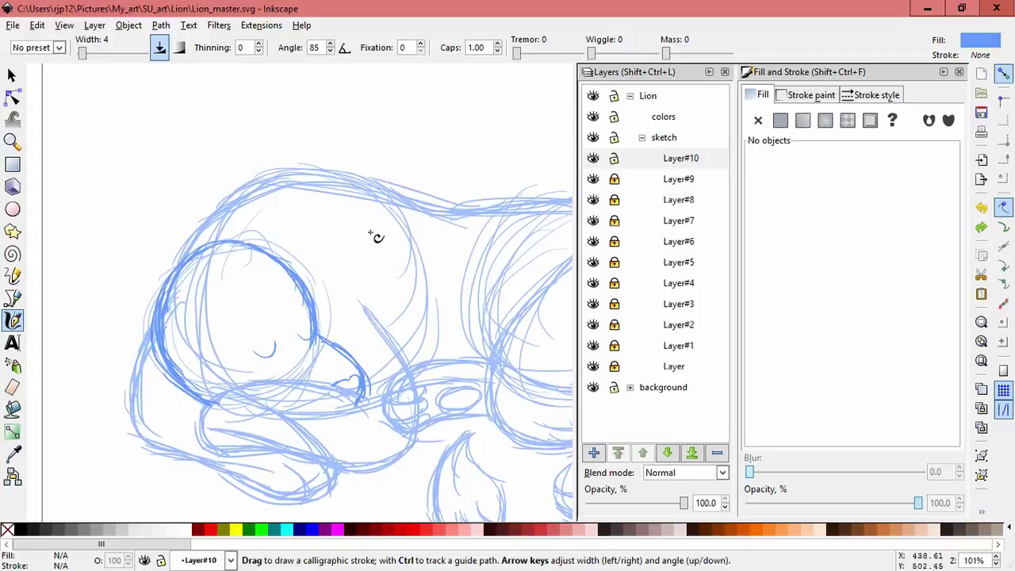
mouse_move(306, 211)
left_mouse_down()
mouse_move(310, 219)
mouse_move(335, 206)
left_mouse_up()
mouse_move(181, 252)
left_mouse_down()
mouse_move(176, 141)
mouse_move(238, 117)
left_mouse_up()
key("ctrl+z")
mouse_move(175, 254)
left_mouse_down()
mouse_move(156, 207)
mouse_move(164, 152)
mouse_move(169, 232)
left_mouse_up()
key("ctrl+z")
Step: Sketch the mane's upper outline from behind the head over the top, ending in a pointed tuft above the back
left_click_drag(155, 155, 183, 260)
left_click_drag(154, 152, 217, 89)
left_click_drag(164, 127, 254, 78)
left_click_drag(192, 100, 314, 82)
mouse_move(240, 79)
left_mouse_down()
mouse_move(360, 106)
mouse_move(444, 108)
left_mouse_up()
mouse_move(312, 79)
left_mouse_down()
mouse_move(476, 100)
mouse_move(446, 129)
mouse_move(418, 134)
mouse_move(480, 110)
mouse_move(394, 173)
mouse_move(464, 187)
left_mouse_up()
left_click_drag(469, 249, 369, 236)
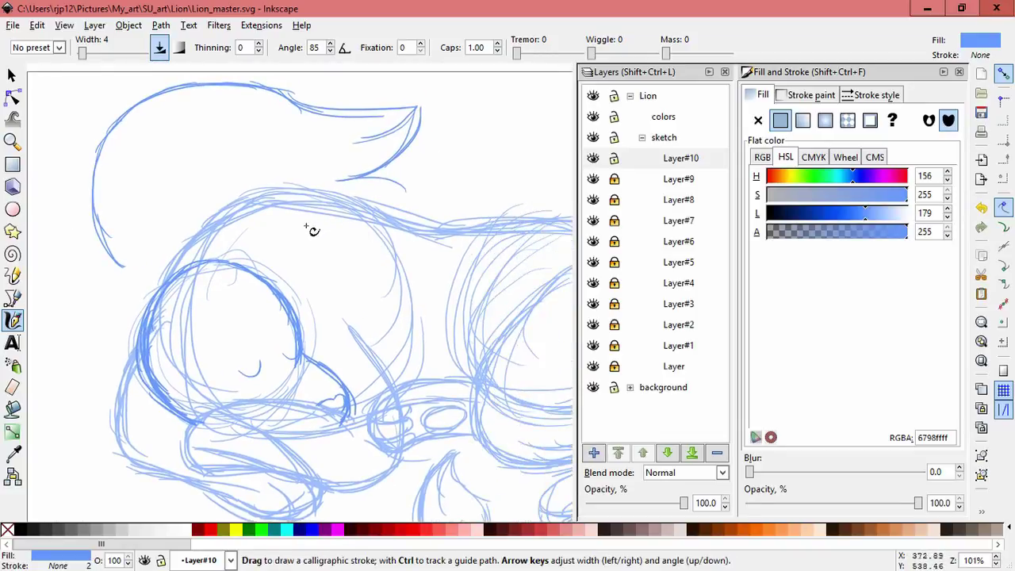
Step: Sketch a second pointed mane tuft below the first, curving back down toward the front of the neck
mouse_move(357, 180)
left_mouse_down()
mouse_move(416, 221)
mouse_move(415, 198)
mouse_move(450, 209)
mouse_move(490, 188)
left_mouse_up()
key("ctrl+z")
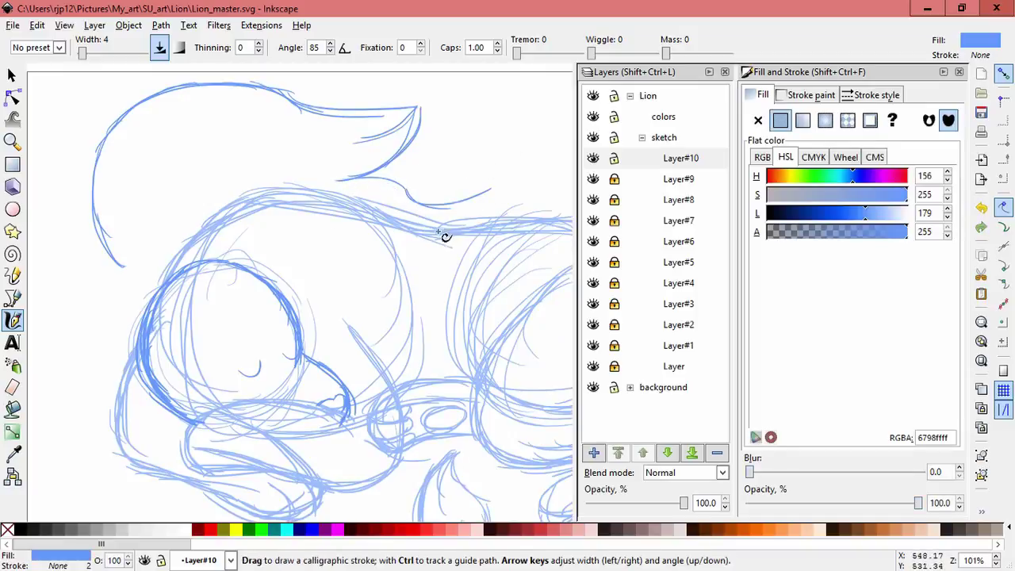
mouse_move(471, 227)
left_mouse_down()
mouse_move(494, 195)
mouse_move(393, 335)
mouse_move(426, 299)
left_mouse_up()
mouse_move(449, 278)
left_mouse_down()
mouse_move(421, 310)
mouse_move(372, 338)
mouse_move(432, 258)
mouse_move(489, 227)
left_mouse_up()
left_click_drag(492, 188, 455, 290)
Step: Select all the mane strokes without the nose strokes and cut them from Layer#10
scroll(272, 226, "down", 2)
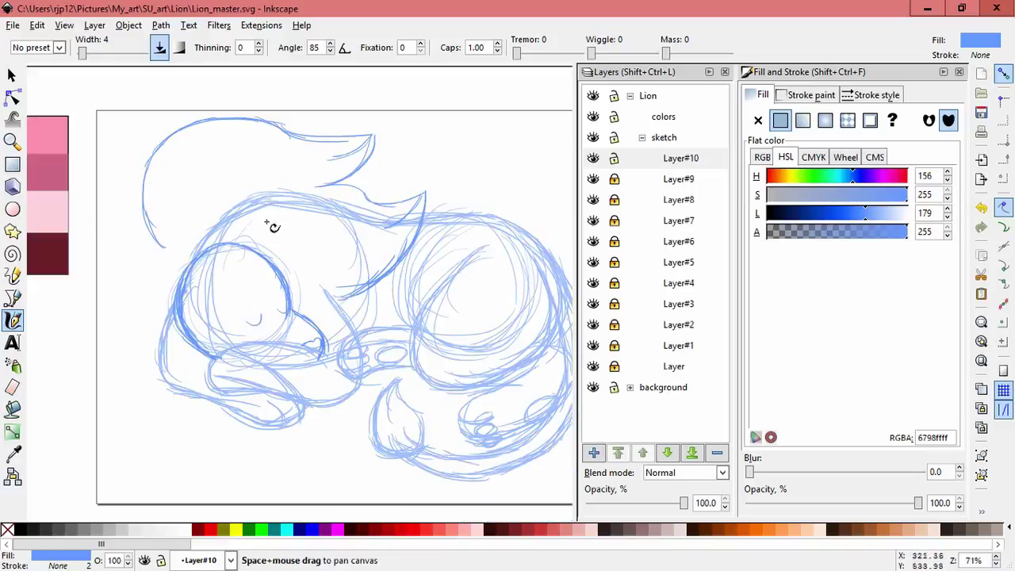
left_click(11, 74)
mouse_move(126, 141)
left_mouse_down()
mouse_move(242, 317)
mouse_move(406, 362)
left_mouse_up()
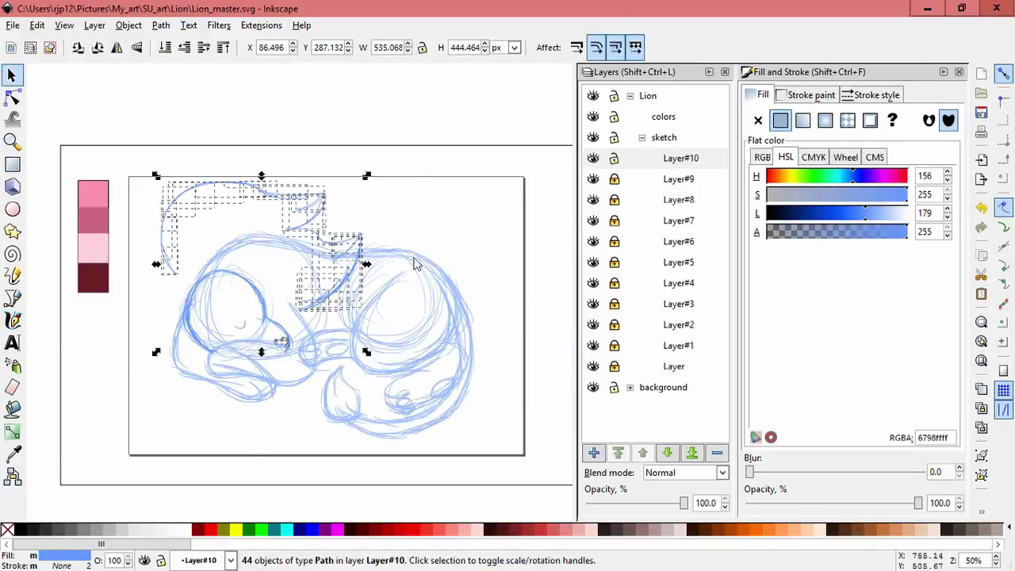
left_click(240, 295)
mouse_move(396, 323)
left_mouse_down()
mouse_move(214, 233)
mouse_move(144, 155)
left_mouse_up()
key("Delete")
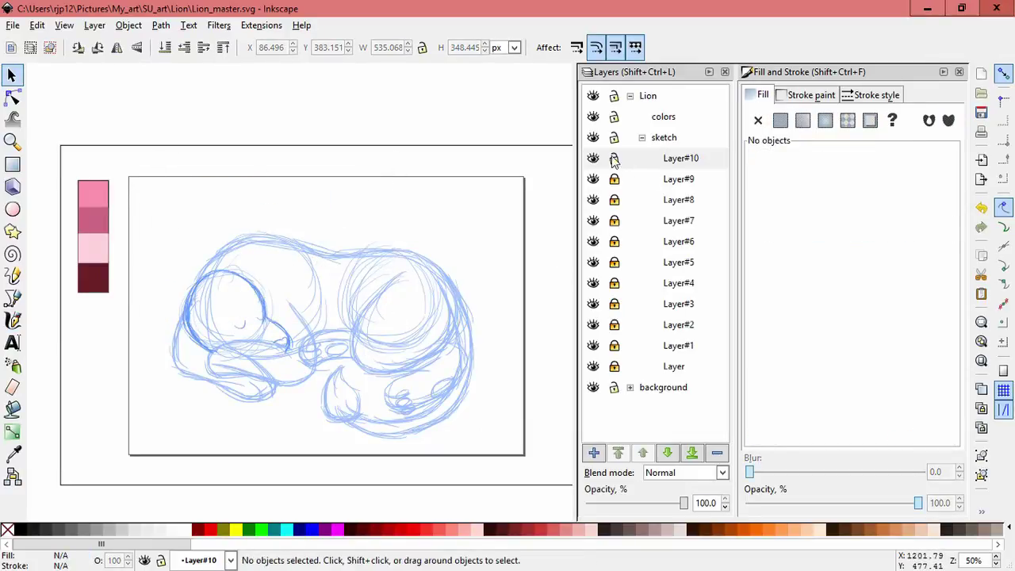
Step: Lock Layer#10, add a new layer above it, and paste the mane strokes there in place
left_click(616, 161)
left_click(594, 452)
left_click(560, 338)
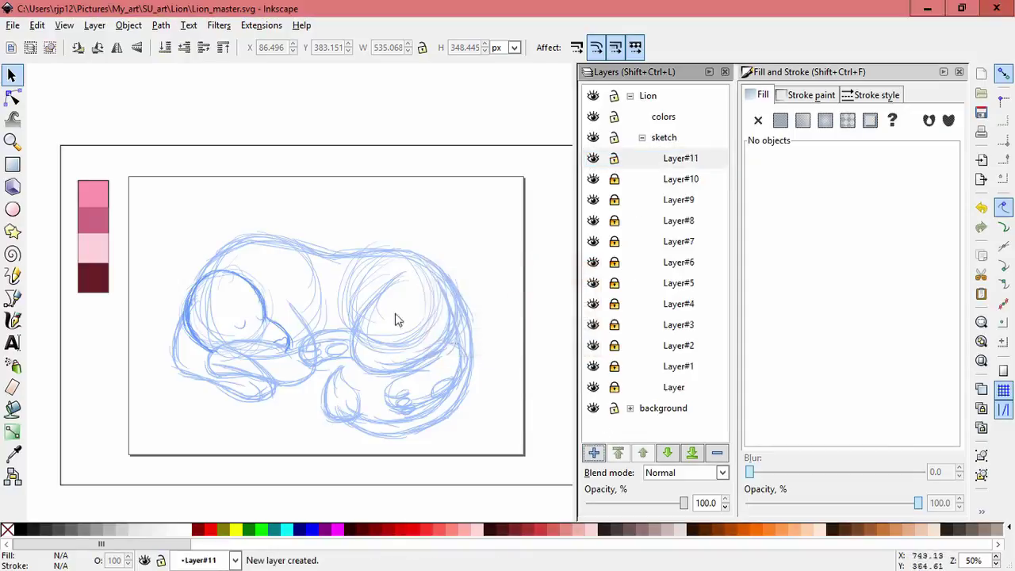
left_click(37, 24)
left_click(127, 156)
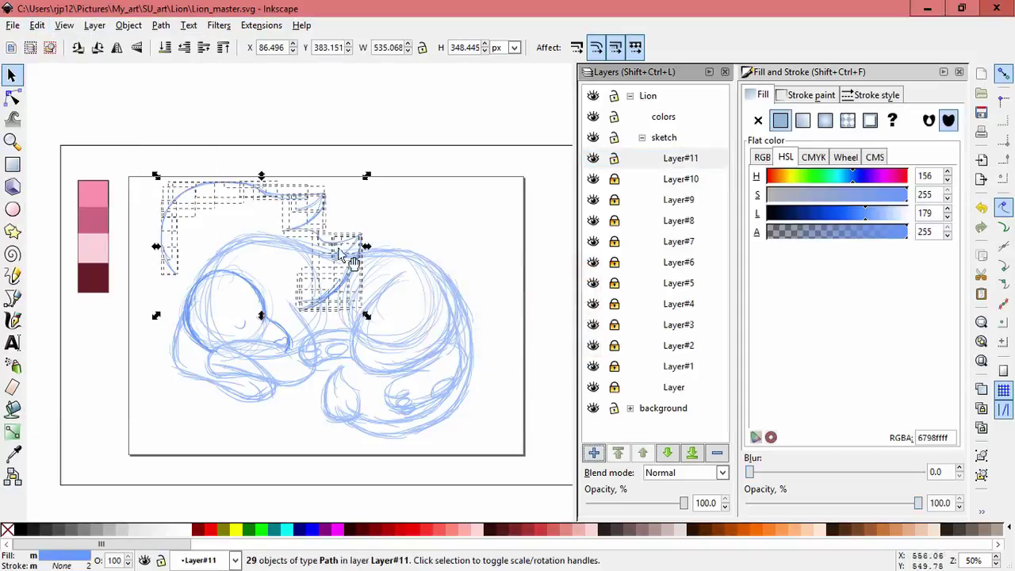
Step: Scale the pasted mane strokes down to about 469 px wide and shift them slightly into position around the head
left_click_drag(367, 175, 354, 198)
left_click_drag(299, 240, 303, 235)
left_click(341, 317)
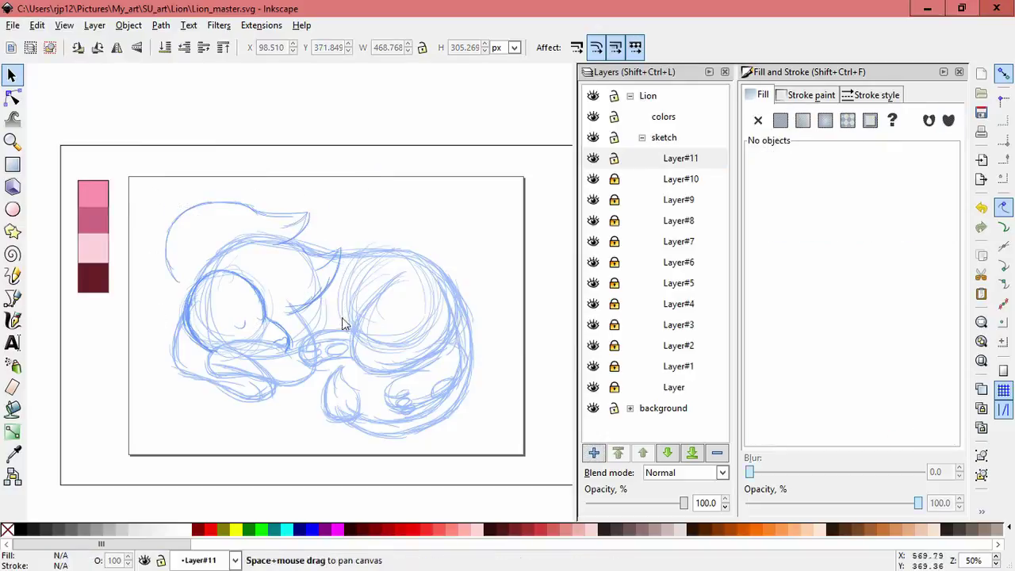
Step: Sketch the mane's rear outline with calligraphic strokes from the notch behind the head down to a small outward tip
scroll(341, 317, "up", 1)
left_click_drag(301, 308, 359, 317)
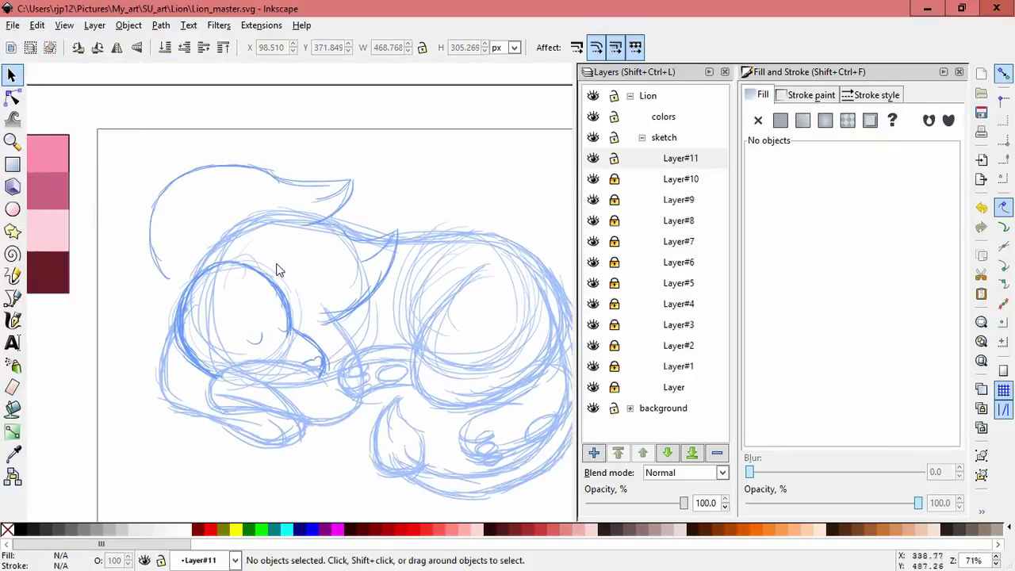
left_click_drag(258, 264, 269, 260)
left_click(18, 319)
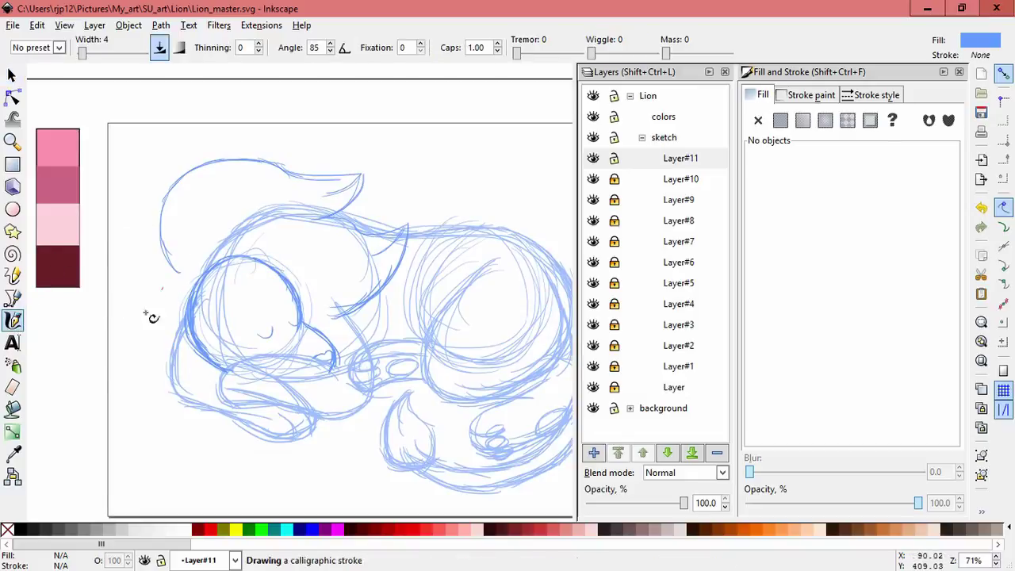
scroll(156, 304, "up", 1)
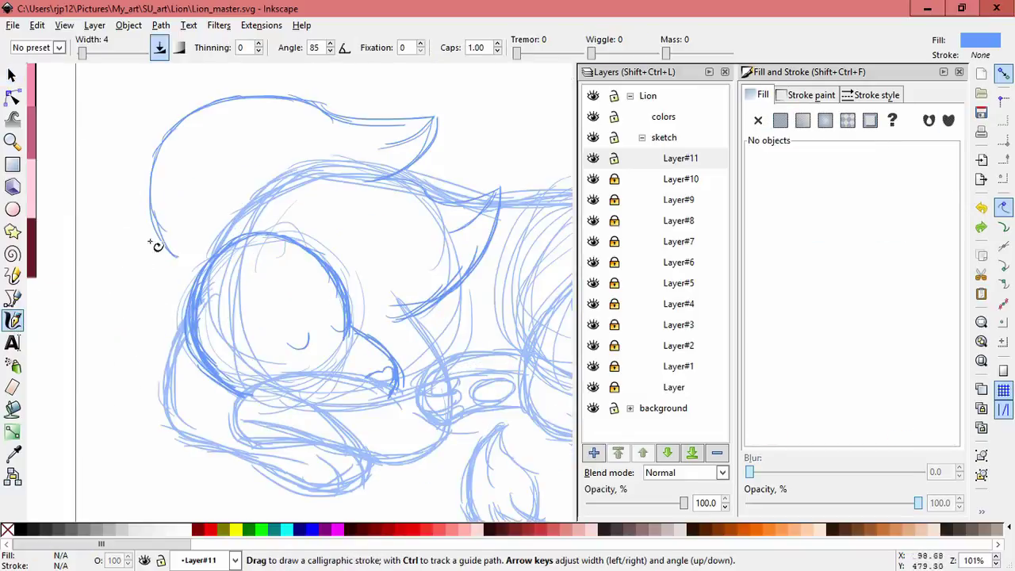
left_click_drag(175, 259, 129, 315)
mouse_move(172, 261)
left_mouse_down()
mouse_move(124, 350)
mouse_move(129, 406)
mouse_move(110, 421)
left_mouse_up()
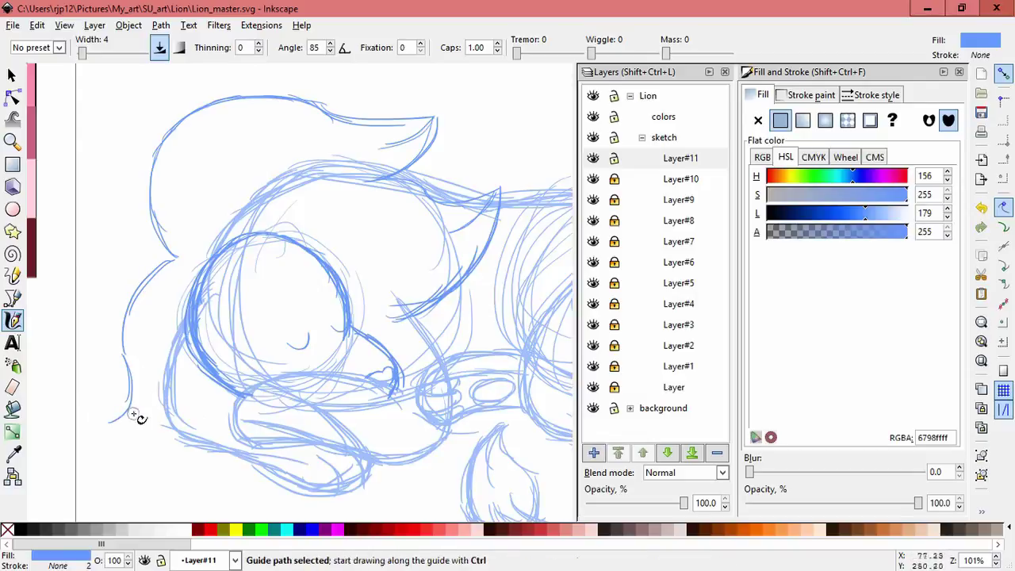
key("ctrl+z")
left_click_drag(125, 354, 118, 402)
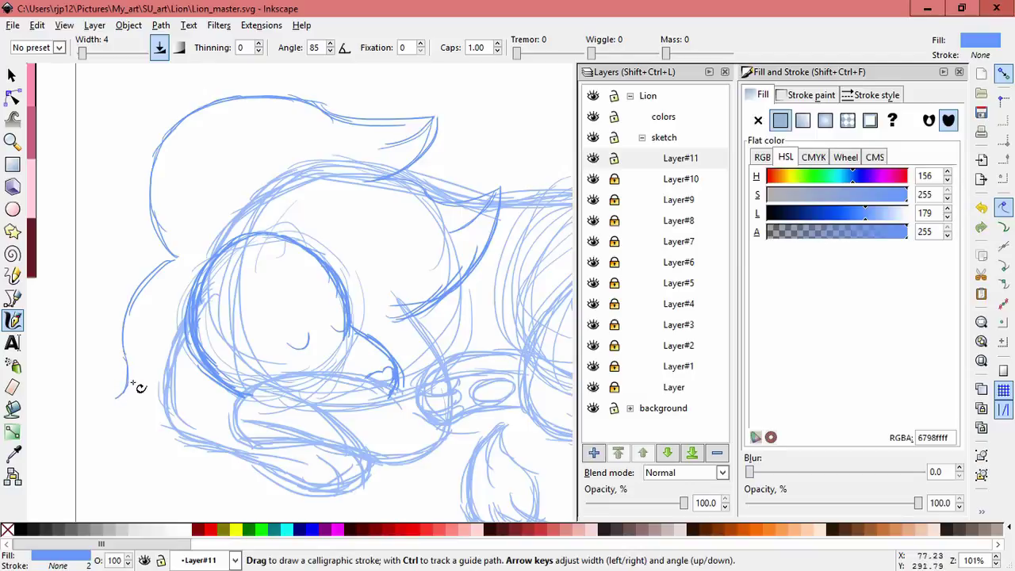
Step: Sketch the lower mane lock curving from the rear tip under the head to the jaw, undoing the misplaced strokes
mouse_move(129, 386)
left_mouse_down()
mouse_move(148, 430)
mouse_move(131, 417)
mouse_move(146, 428)
left_mouse_up()
key("ctrl+z")
mouse_move(122, 401)
left_mouse_down()
mouse_move(133, 421)
mouse_move(186, 434)
left_mouse_up()
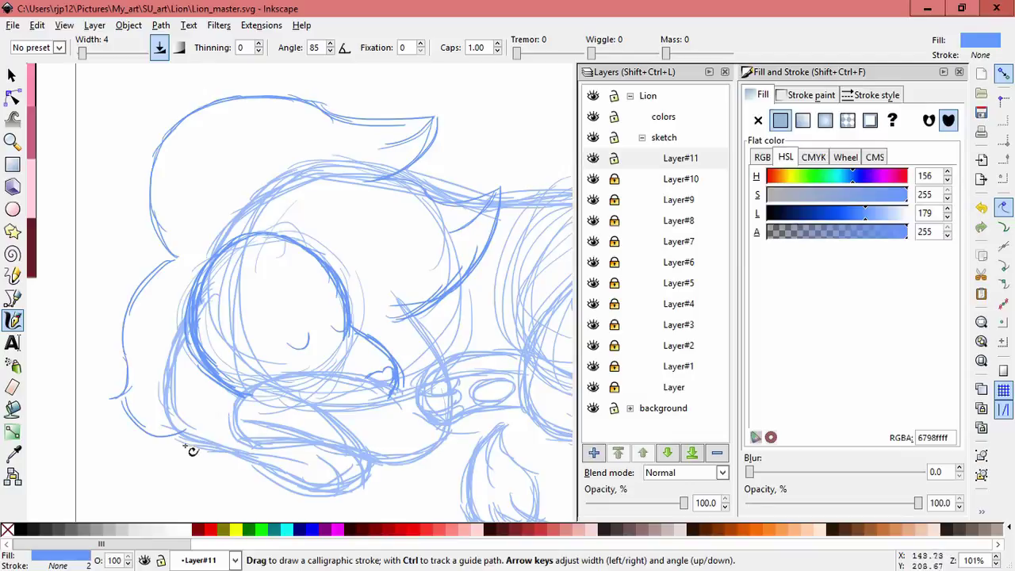
key("ctrl+z")
mouse_move(124, 397)
left_mouse_down()
mouse_move(212, 416)
mouse_move(248, 397)
left_mouse_up()
left_click_drag(188, 429, 241, 399)
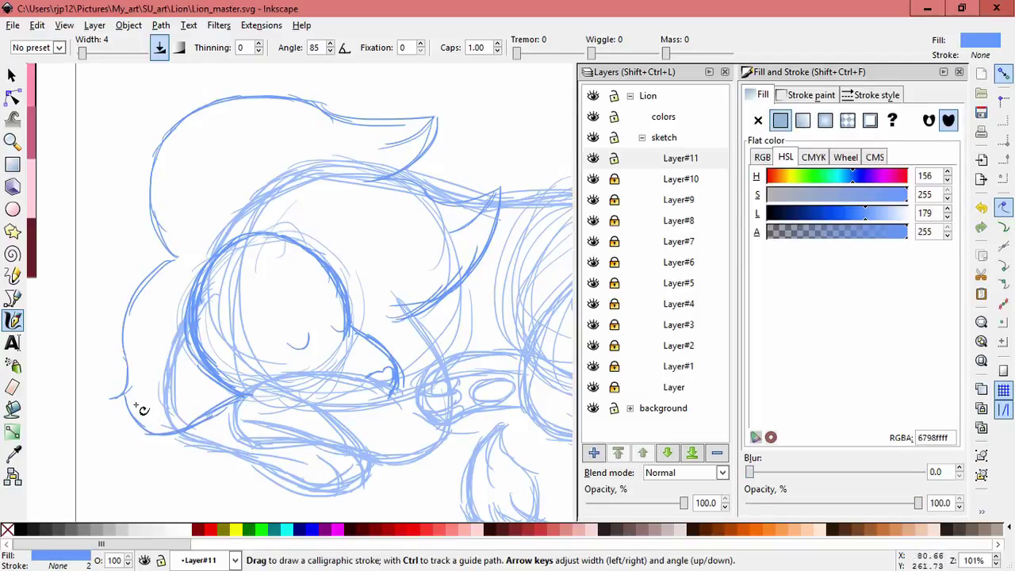
Step: Reinforce the lower lock and the rear mane outline around the notch with a second pass of strokes
mouse_move(125, 400)
left_mouse_down()
mouse_move(168, 438)
mouse_move(210, 409)
left_mouse_up()
left_click_drag(125, 395, 119, 396)
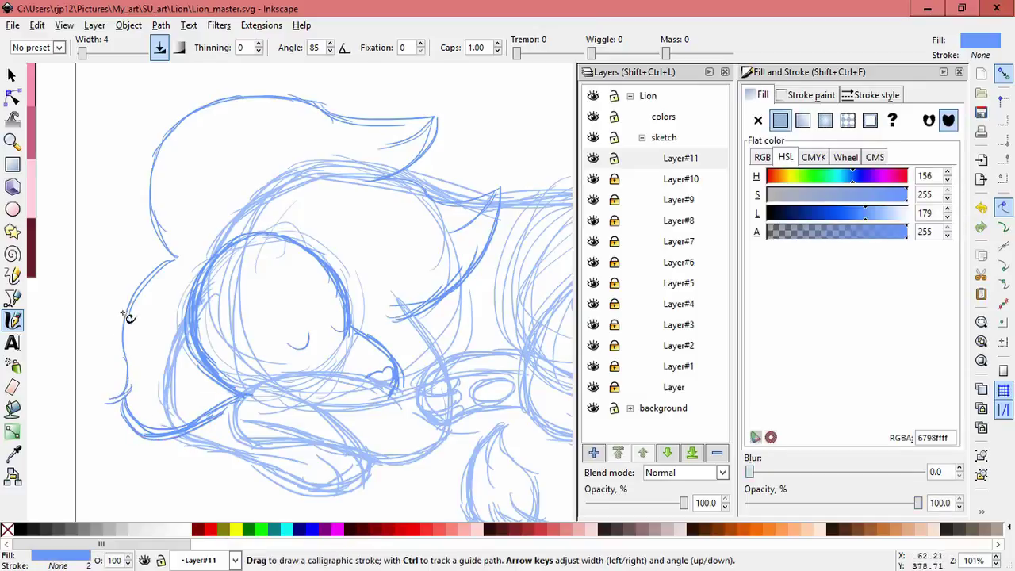
mouse_move(170, 257)
left_mouse_down()
mouse_move(150, 272)
mouse_move(119, 343)
mouse_move(121, 292)
mouse_move(119, 394)
left_mouse_up()
left_click_drag(174, 255, 147, 187)
Step: Try a hairline along the inner edge of the head circle, from the forehead around to the jaw
mouse_move(305, 247)
left_mouse_down()
mouse_move(224, 294)
mouse_move(245, 275)
left_mouse_up()
key("ctrl+z")
key("ctrl+z")
mouse_move(300, 245)
left_mouse_down()
mouse_move(236, 263)
mouse_move(208, 327)
left_mouse_up()
mouse_move(231, 265)
left_mouse_down()
mouse_move(208, 296)
mouse_move(211, 361)
left_mouse_up()
left_click_drag(207, 297, 224, 396)
mouse_move(294, 245)
left_mouse_down()
mouse_move(216, 276)
mouse_move(201, 317)
left_mouse_up()
left_click_drag(254, 252, 224, 396)
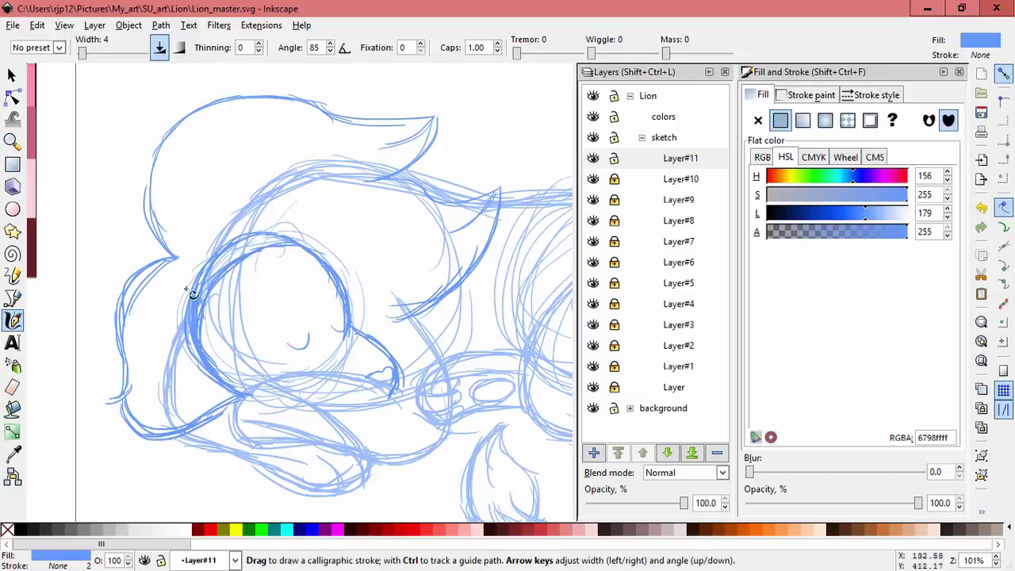
Step: Darken the lower edge of the front mane tuft and add short neck strokes beside the muzzle
left_click_drag(408, 317, 449, 265)
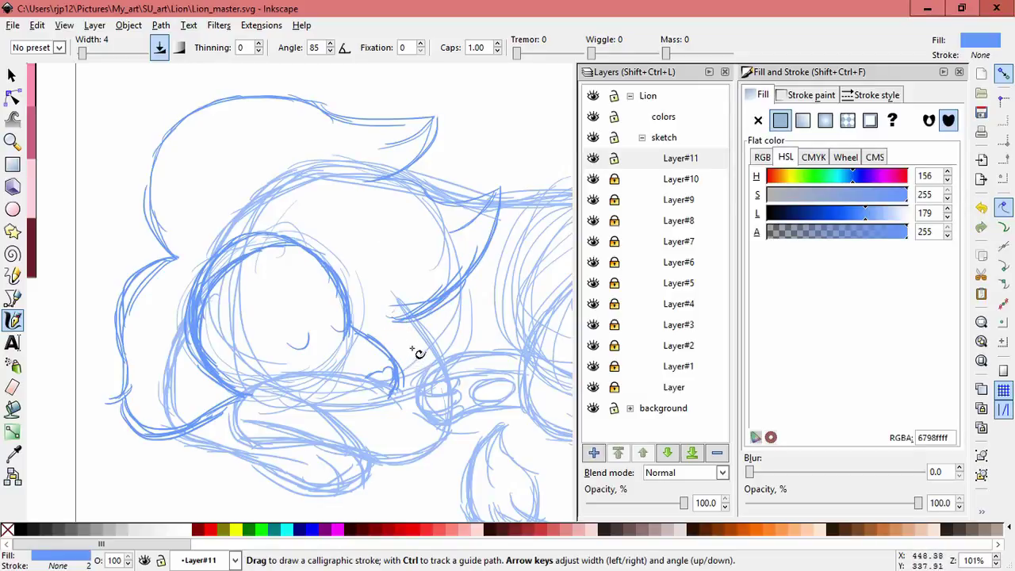
left_click_drag(411, 343, 400, 382)
Step: Try more hairline strokes across the forehead, and delete all the strokes along the inner edge of the head
mouse_move(339, 272)
left_mouse_down()
mouse_move(300, 255)
mouse_move(240, 300)
left_mouse_up()
mouse_move(278, 270)
left_mouse_down()
mouse_move(231, 294)
mouse_move(230, 353)
mouse_move(210, 377)
left_mouse_up()
key("ctrl+z")
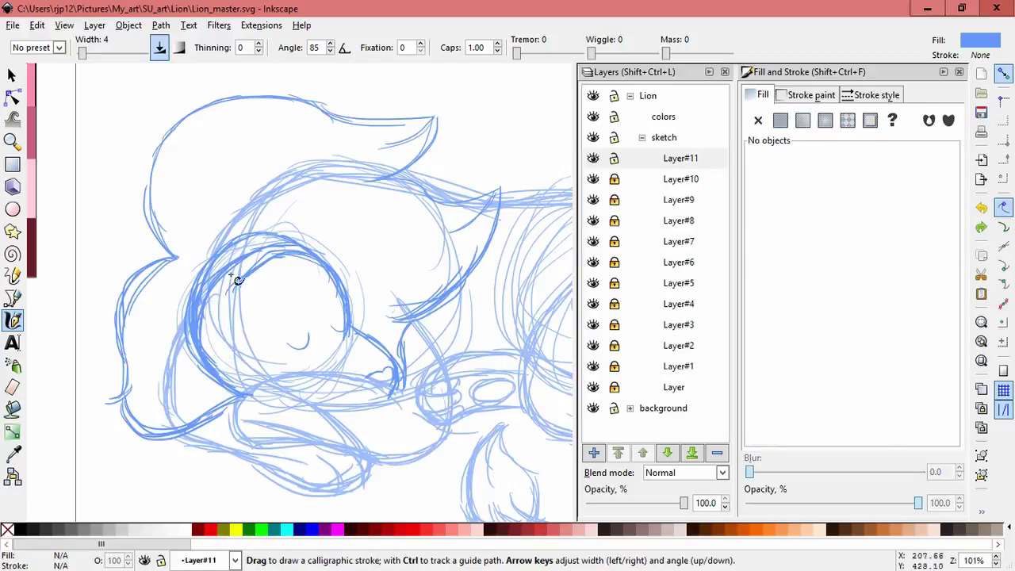
left_click(12, 75)
mouse_move(192, 193)
left_mouse_down()
mouse_move(330, 376)
mouse_move(376, 356)
left_mouse_up()
key("Delete")
left_click_drag(281, 366, 167, 244)
left_click_drag(245, 369, 153, 318)
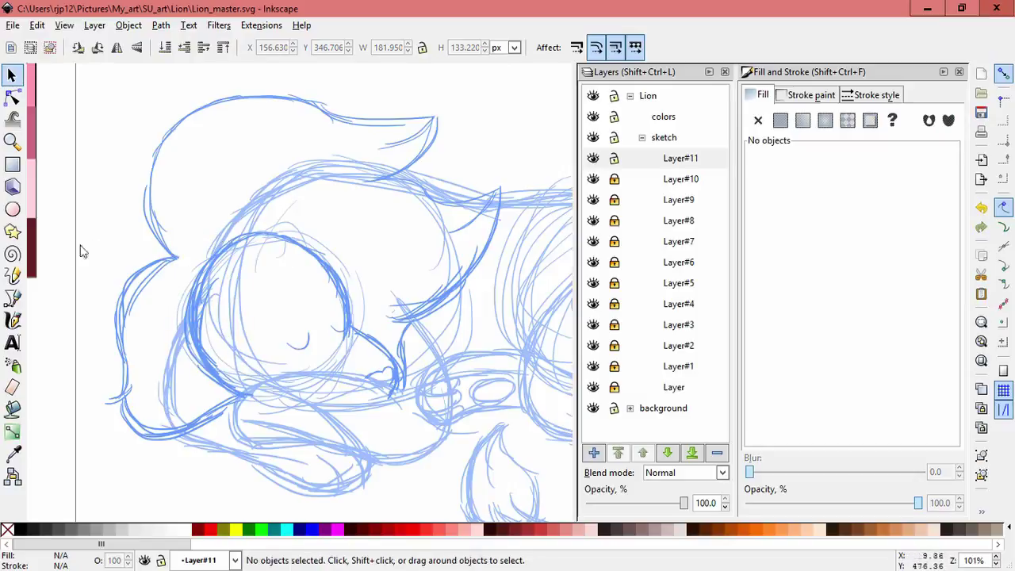
Step: Sketch the ear on top of the head with calligraphic outline strokes and an inner line, undoing the misplaced ones
left_click(12, 319)
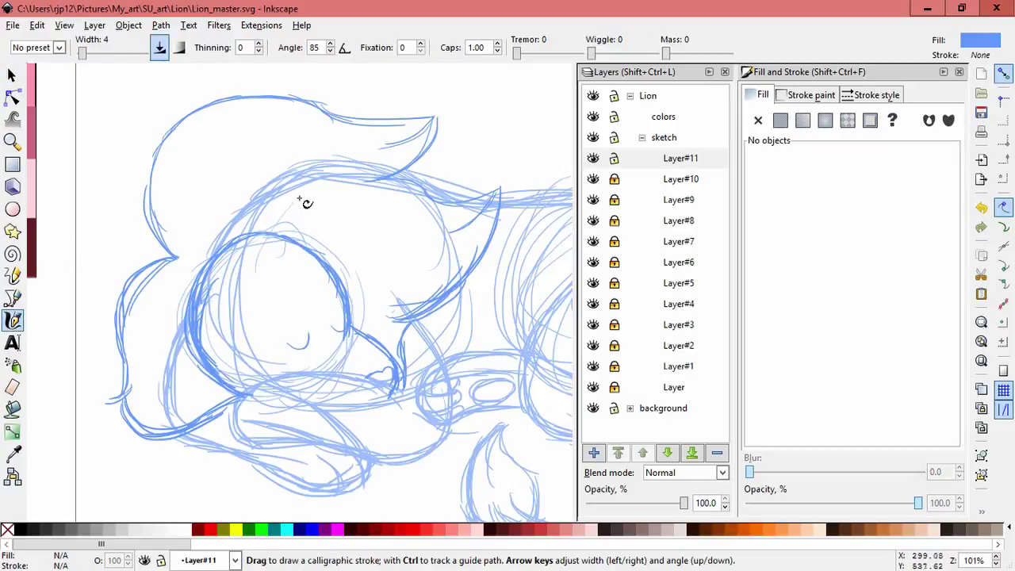
left_click_drag(300, 223, 287, 231)
mouse_move(299, 194)
left_mouse_down()
mouse_move(282, 227)
mouse_move(304, 188)
left_mouse_up()
key("Escape")
key("Escape")
mouse_move(321, 224)
left_mouse_down()
mouse_move(306, 191)
mouse_move(312, 214)
mouse_move(315, 195)
mouse_move(324, 206)
mouse_move(307, 189)
mouse_move(306, 241)
left_mouse_up()
key("ctrl+z")
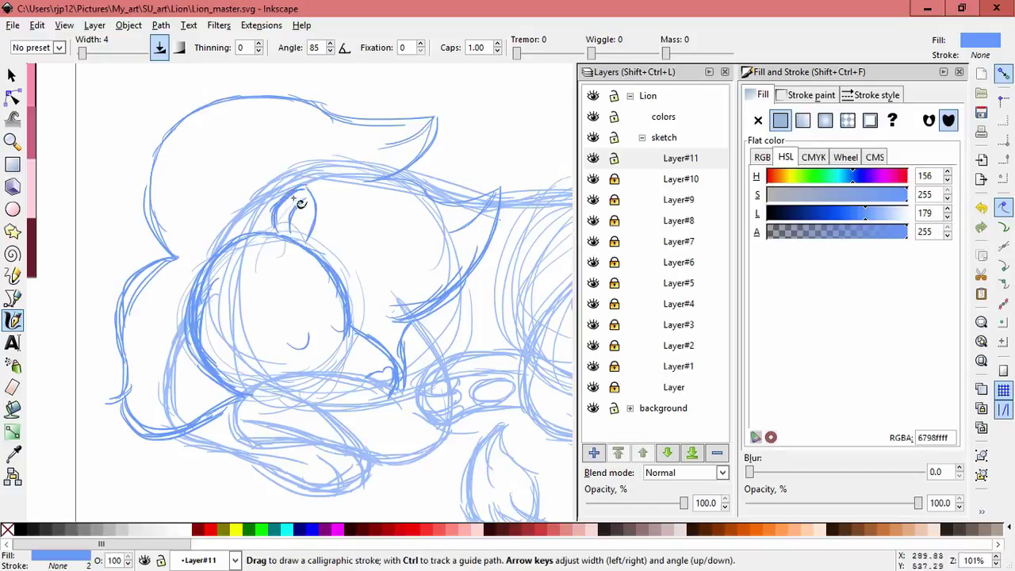
key("Escape")
left_click_drag(271, 222, 307, 189)
key("ctrl+z")
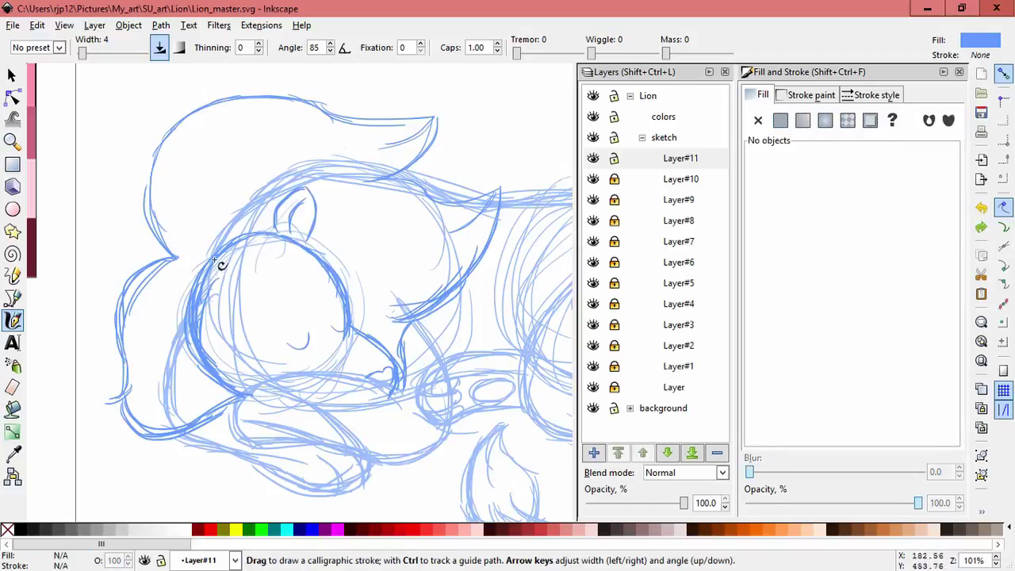
Step: Try sketching the second ear over the back of the head circle, and undo its strokes
left_click_drag(254, 266, 235, 256)
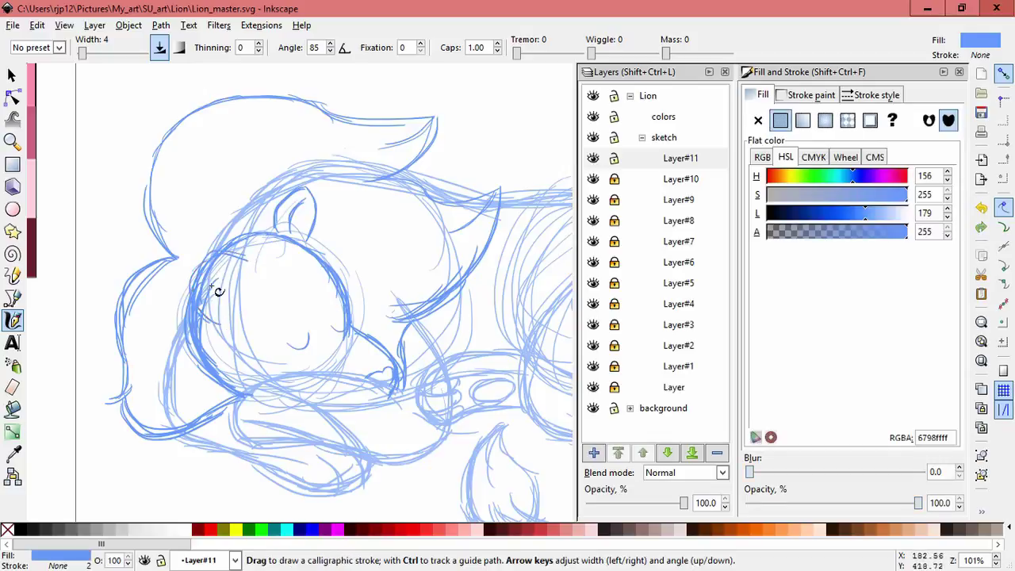
key("Escape")
left_click_drag(239, 255, 212, 257)
left_click_drag(212, 307, 226, 332)
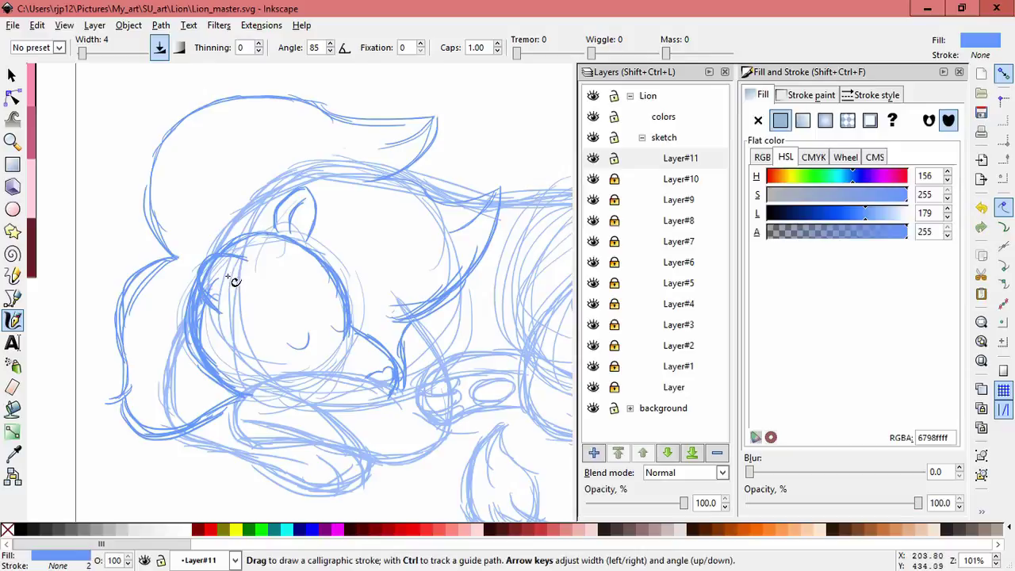
key("ctrl+z")
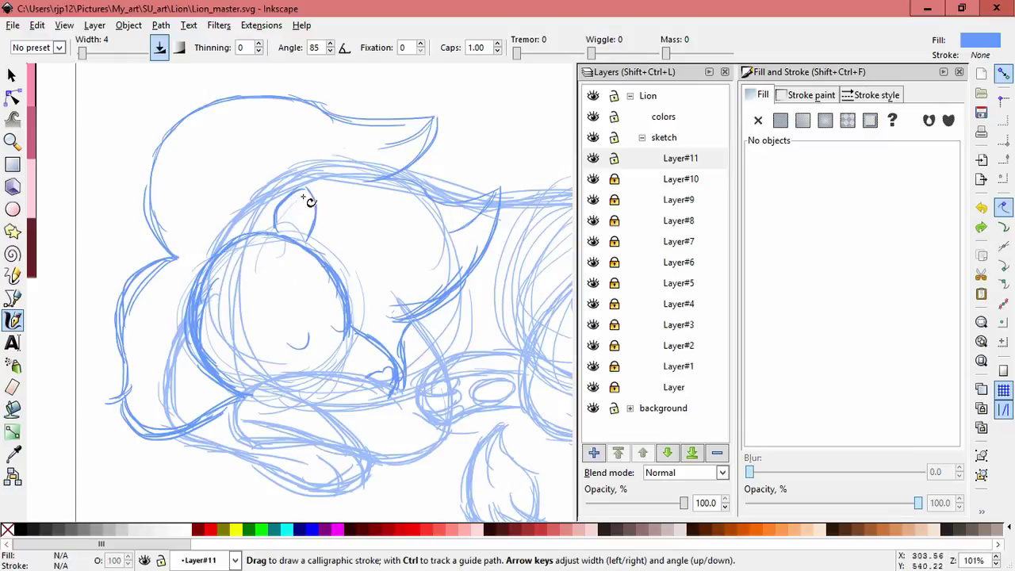
Step: Redraw the inner line of the top ear and sketch a rounded second ear at the back of the head
mouse_move(310, 203)
left_mouse_down()
mouse_move(242, 312)
mouse_move(303, 204)
mouse_move(288, 228)
mouse_move(293, 209)
mouse_move(279, 298)
mouse_move(226, 346)
mouse_move(317, 204)
left_mouse_up()
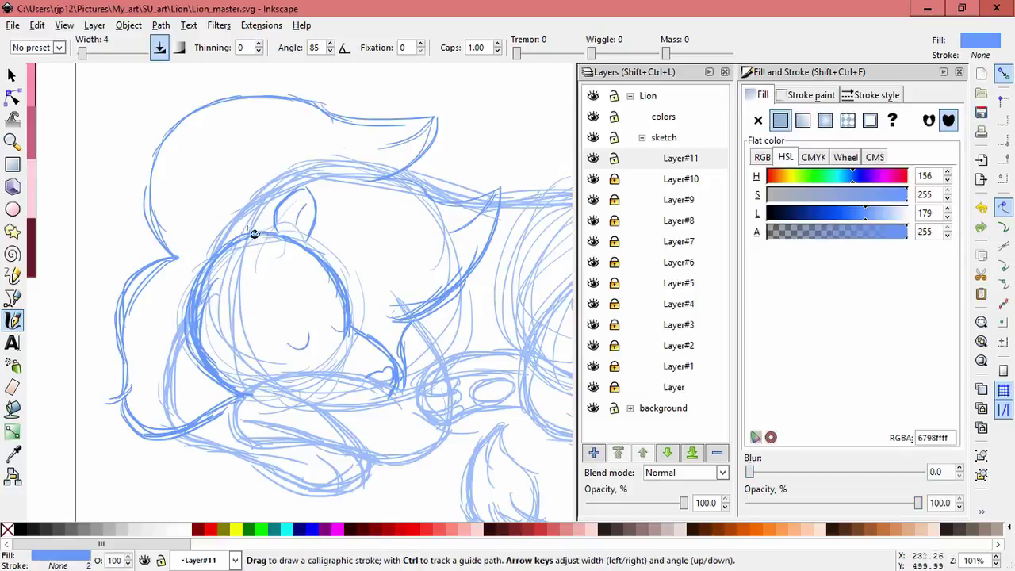
mouse_move(244, 242)
left_mouse_down()
mouse_move(223, 284)
mouse_move(211, 241)
mouse_move(214, 295)
mouse_move(240, 244)
mouse_move(225, 240)
mouse_move(241, 253)
mouse_move(218, 284)
mouse_move(228, 256)
mouse_move(241, 294)
left_mouse_up()
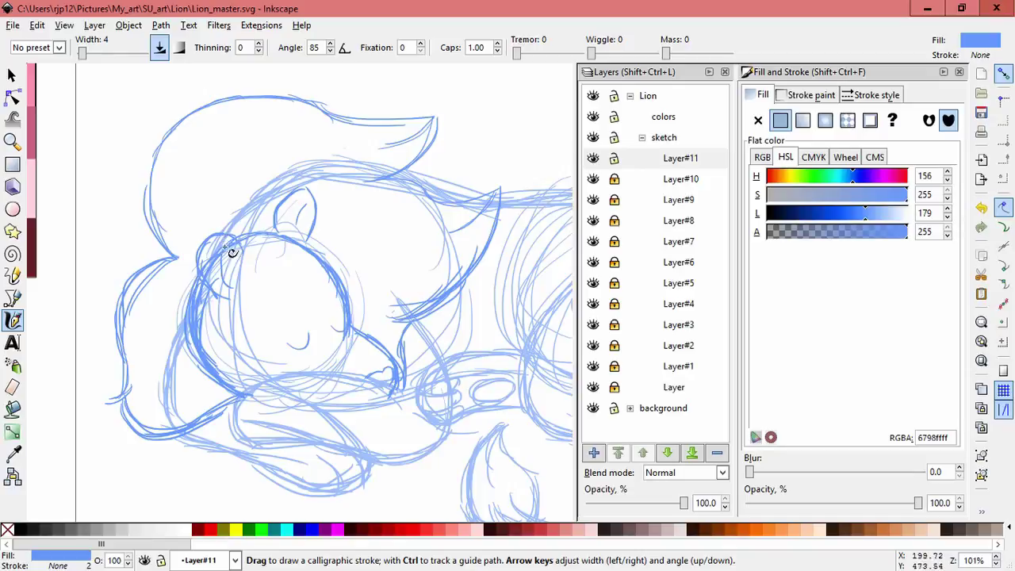
left_click_drag(221, 257, 231, 286)
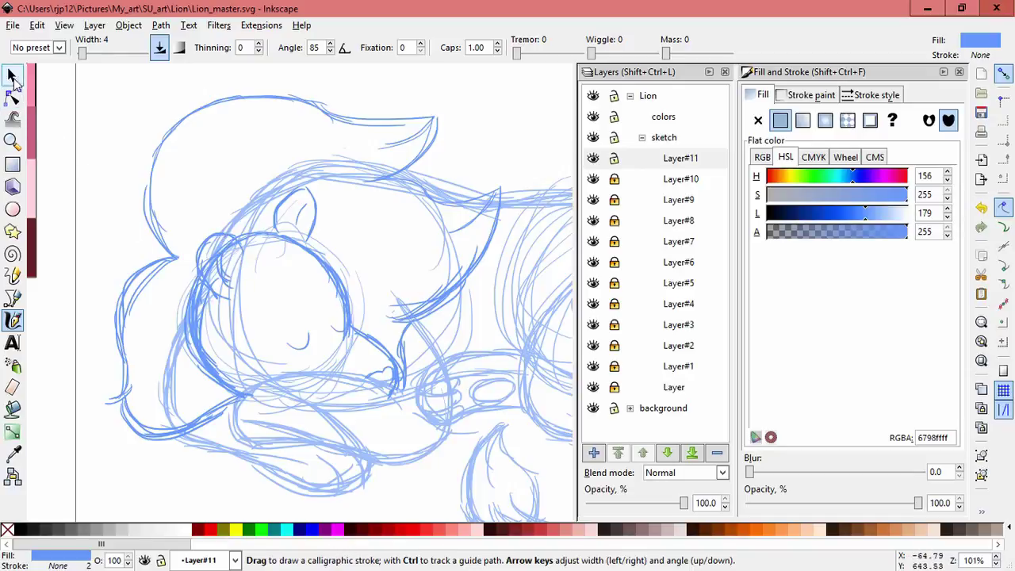
Step: Select each ear's strokes and shift the rear ear toward the mane notch and the top ear slightly lower
left_click(12, 75)
left_click_drag(179, 204, 207, 267)
left_click_drag(238, 170, 307, 220)
left_click(347, 242)
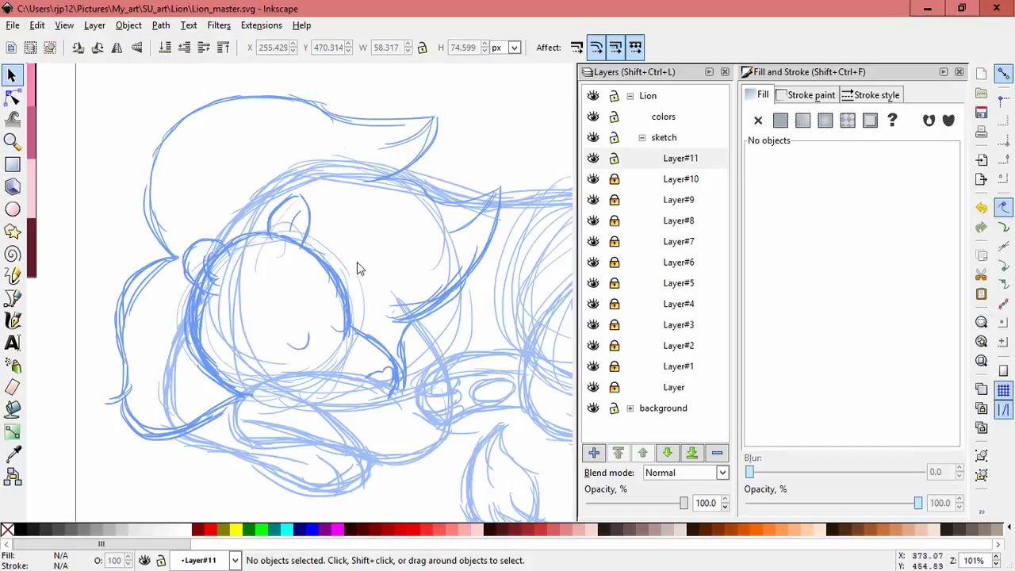
Step: Narrow the strokes on the rear side of the top ear and slightly adjust the size of the whole ear
scroll(369, 259, "up", 3)
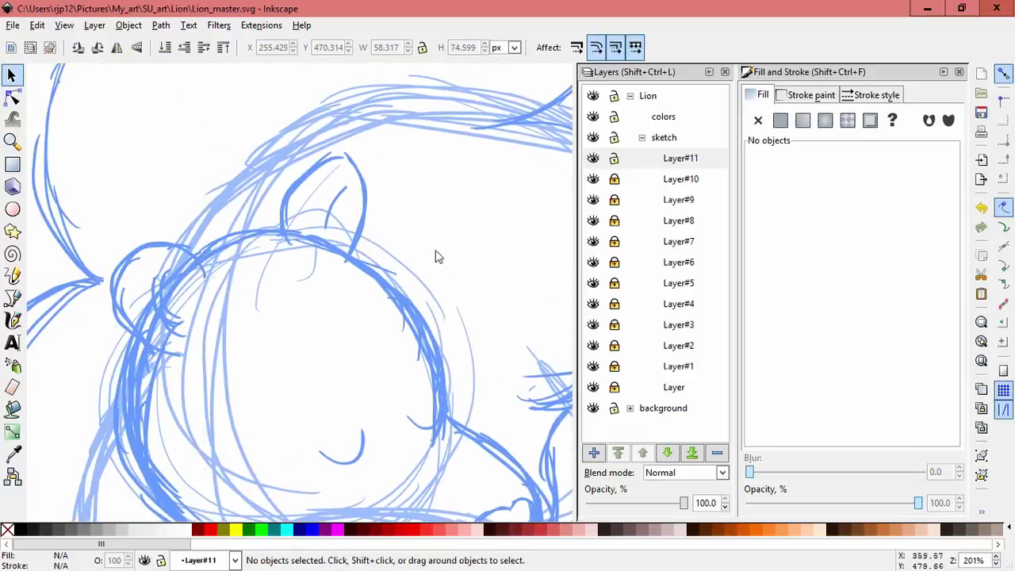
left_click_drag(255, 131, 400, 284)
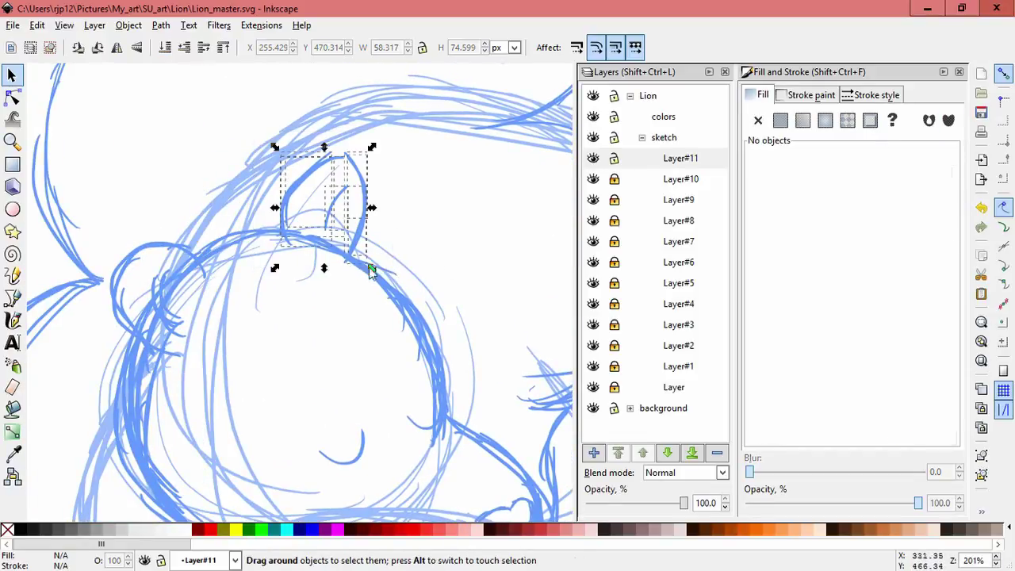
left_click_drag(238, 109, 340, 262)
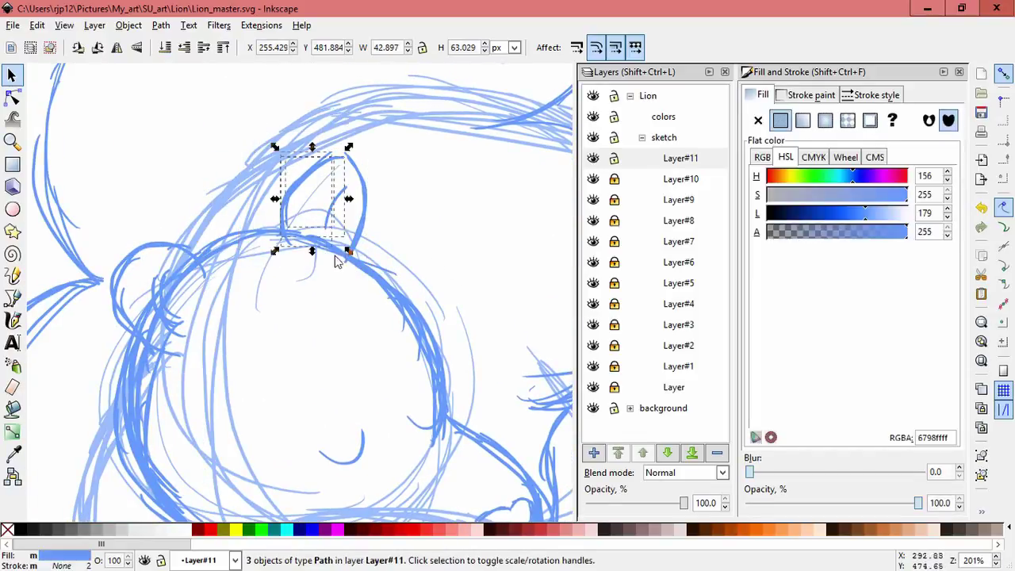
left_click_drag(278, 198, 290, 198)
left_click(403, 245)
left_click_drag(420, 319, 255, 131)
left_click_drag(371, 148, 345, 159)
left_click(252, 288)
Step: Group the rear ear's strokes and shift the ear outward toward the notch in the mane
left_click_drag(62, 225, 254, 401)
key("ctrl+z")
mouse_move(269, 412)
left_mouse_down()
mouse_move(161, 355)
mouse_move(90, 211)
mouse_move(86, 220)
mouse_move(105, 205)
left_mouse_up()
key("ctrl+g")
left_click_drag(161, 315, 143, 322)
left_click(424, 228)
Step: Select all strokes of the top ear and rotate them slightly clockwise
mouse_move(423, 233)
left_mouse_down()
mouse_move(436, 154)
mouse_move(351, 226)
mouse_move(390, 306)
mouse_move(448, 277)
mouse_move(272, 68)
left_mouse_up()
left_click(339, 170)
mouse_move(396, 177)
left_mouse_down()
mouse_move(392, 197)
mouse_move(405, 194)
left_mouse_up()
left_click(389, 262)
left_click_drag(402, 257, 404, 245)
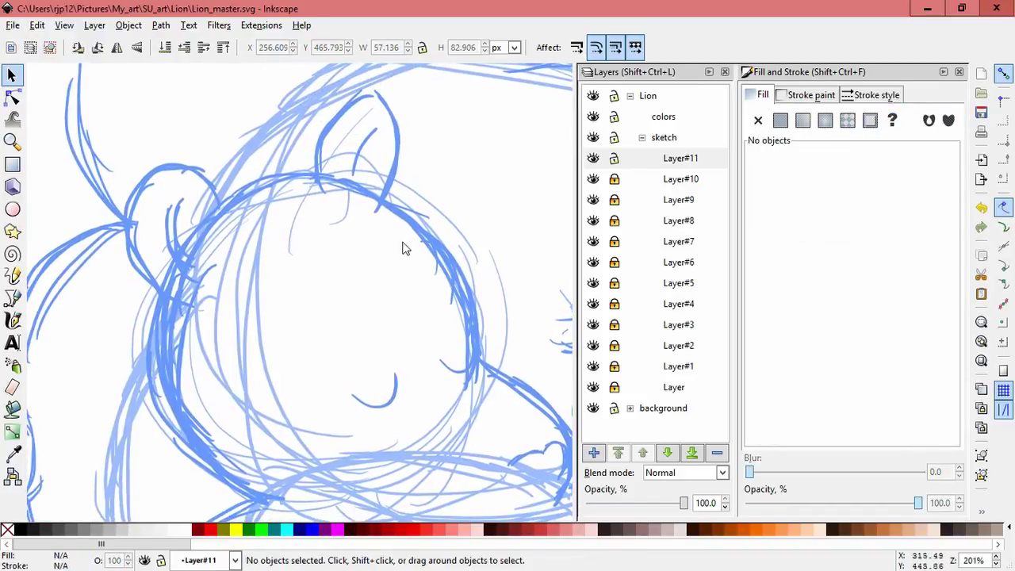
Step: Switch to the Calligraphy tool, add a new layer above Layer#11 and lock Layer#11
left_click(13, 322)
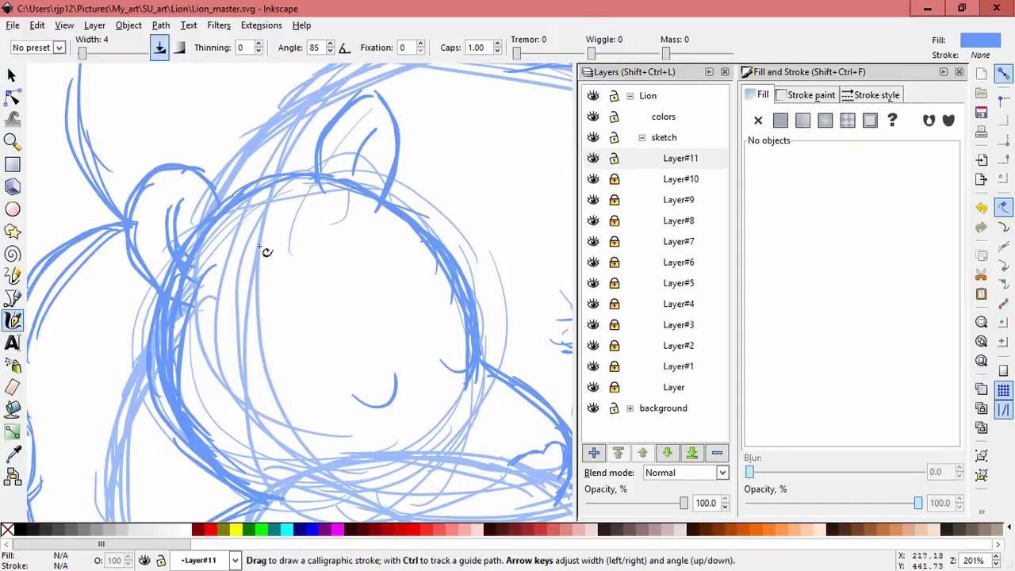
left_click(593, 453)
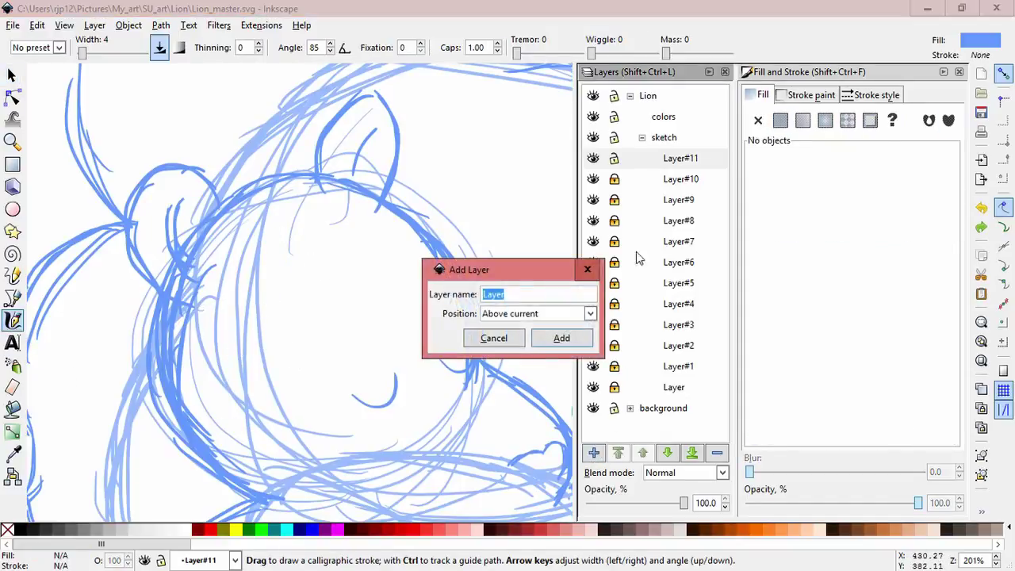
key("Return")
left_click(613, 158)
left_click(613, 158)
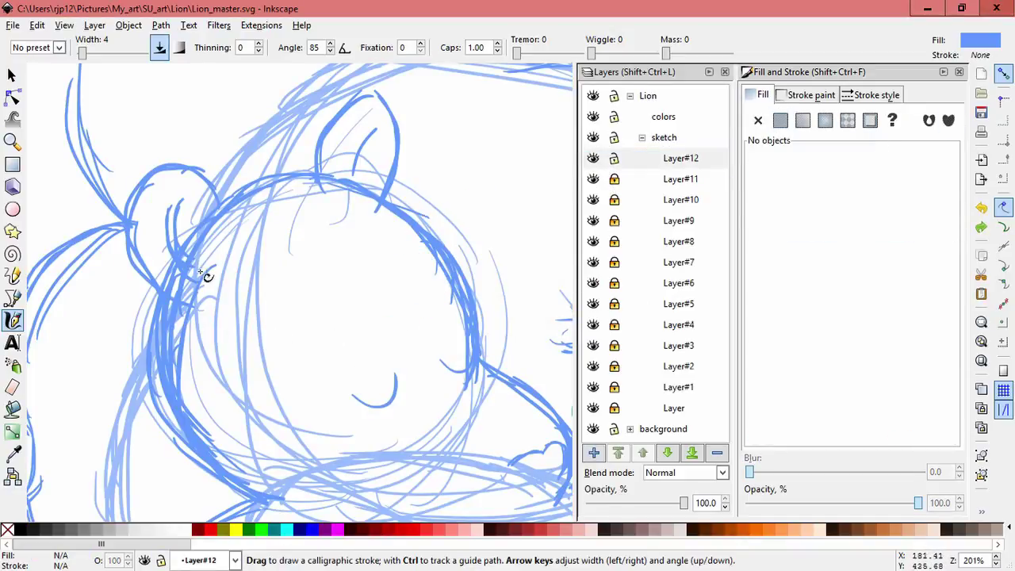
Step: Sketch small curved fur tufts along the head outline at the base of both ears, redoing the misplaced stroke
left_click_drag(224, 238, 261, 231)
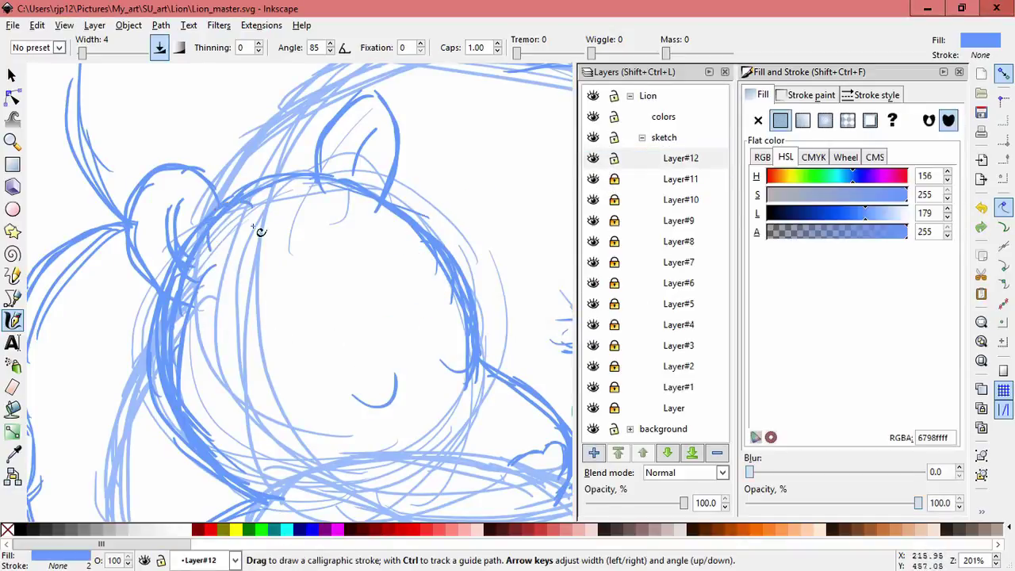
mouse_move(212, 262)
left_mouse_down()
mouse_move(215, 233)
mouse_move(221, 246)
mouse_move(252, 222)
left_mouse_up()
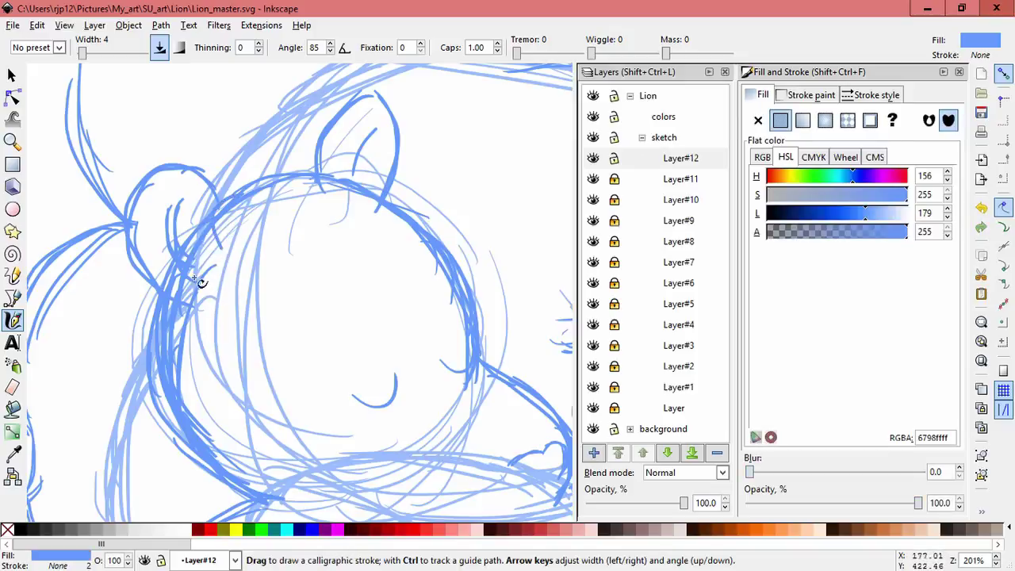
mouse_move(193, 315)
left_mouse_down()
mouse_move(197, 269)
mouse_move(225, 275)
left_mouse_up()
key("ctrl+z")
mouse_move(198, 310)
left_mouse_down()
mouse_move(223, 283)
mouse_move(196, 257)
mouse_move(254, 225)
left_mouse_up()
mouse_move(330, 171)
left_mouse_down()
mouse_move(391, 198)
mouse_move(395, 184)
mouse_move(383, 182)
mouse_move(401, 205)
left_mouse_up()
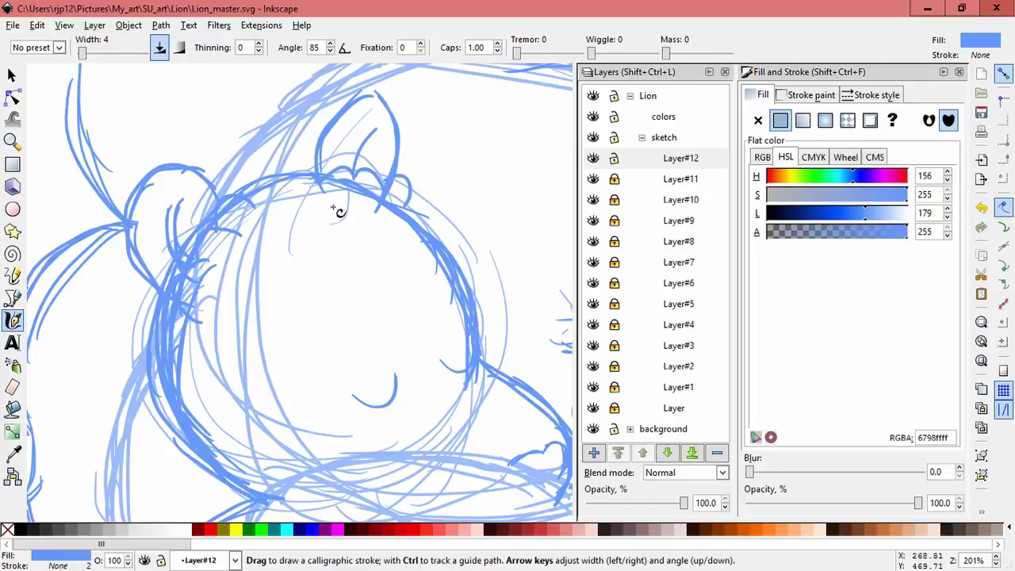
Step: Select all the fur tuft strokes and darken their fill to a lightness of 156
left_click_drag(349, 200, 238, 275)
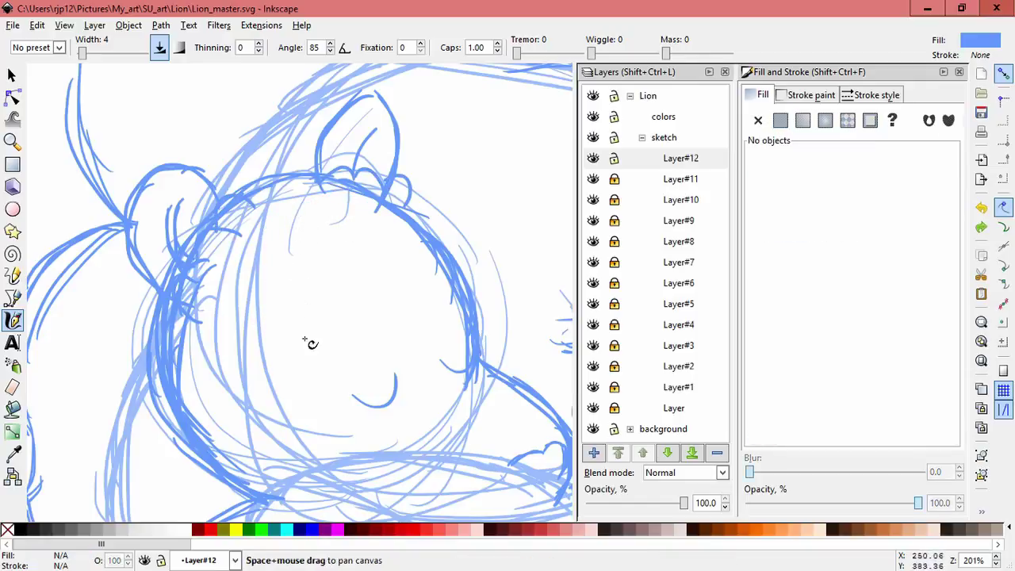
scroll(301, 285, "down", 4)
scroll(306, 287, "up", 1)
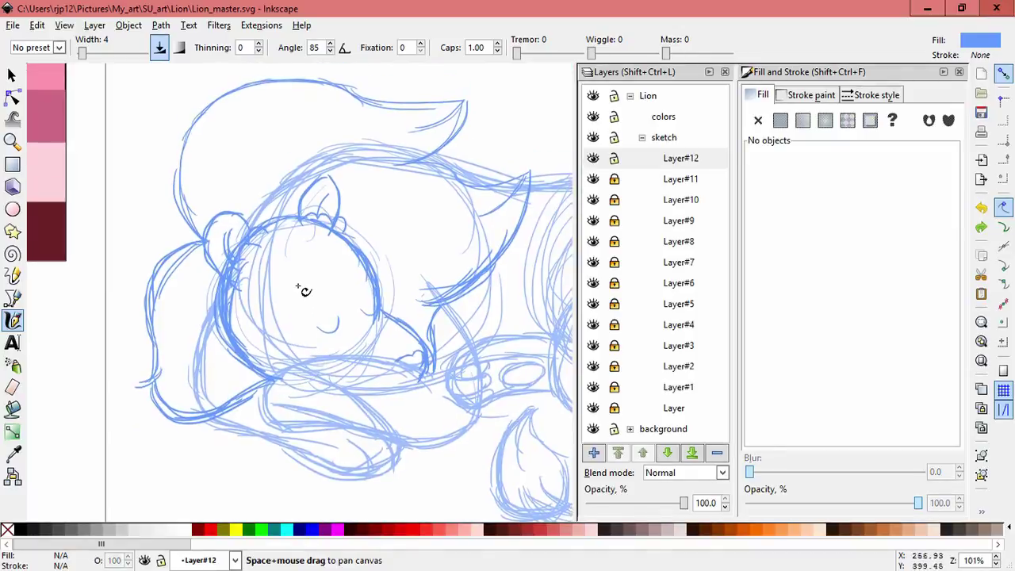
key("s")
left_click_drag(352, 333, 231, 182)
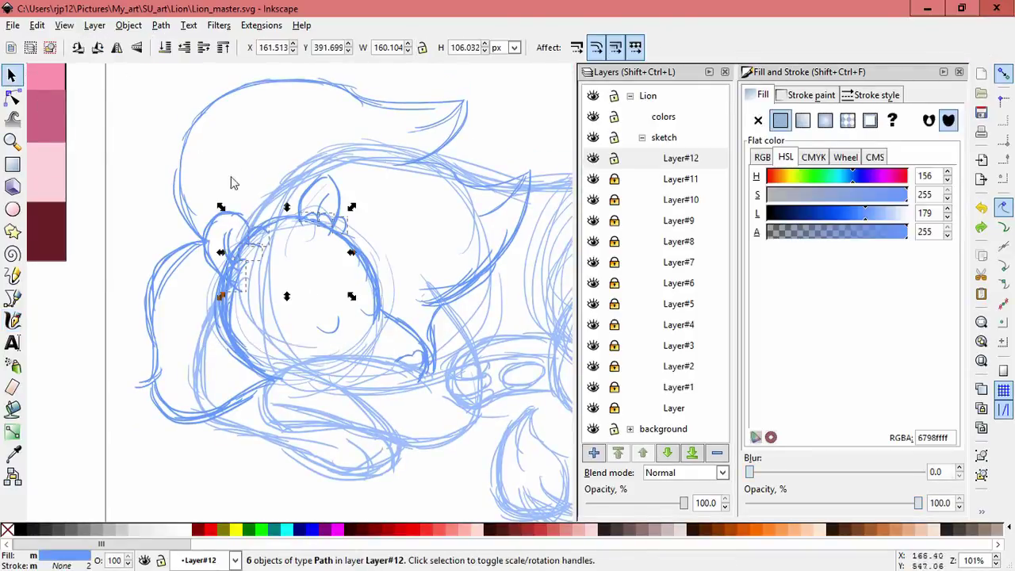
left_click_drag(871, 216, 856, 218)
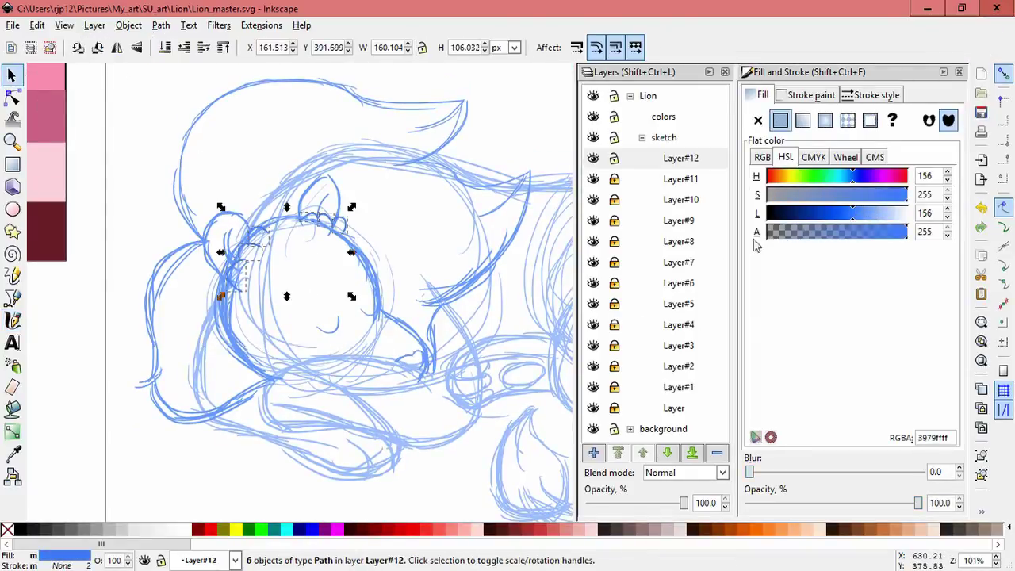
key("Escape")
Step: Adjust the fur tufts beside the rear ear, turning the lowest one and moving it outward onto the head outline
scroll(267, 290, "up", 2, "ctrl")
left_click_drag(305, 339, 155, 128)
left_click(197, 239)
left_click_drag(173, 225, 173, 208)
left_click(239, 314)
left_click_drag(240, 334, 154, 206)
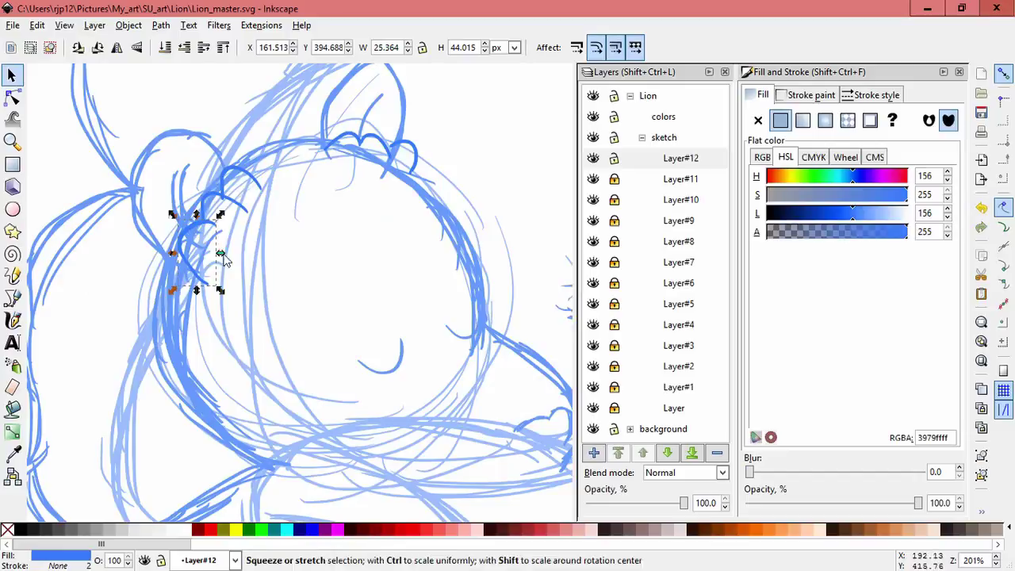
left_click(193, 267)
left_click_drag(173, 252, 173, 243)
left_click_drag(196, 292, 187, 294)
left_click_drag(186, 296, 163, 276)
Step: Reshape and reposition the upper fur tufts beside the rear ear to follow the head outline
left_click(233, 211)
mouse_move(233, 211)
left_mouse_down()
mouse_move(215, 209)
mouse_move(233, 203)
left_mouse_up()
left_click(223, 211)
left_click_drag(220, 204, 238, 176)
left_click(292, 262)
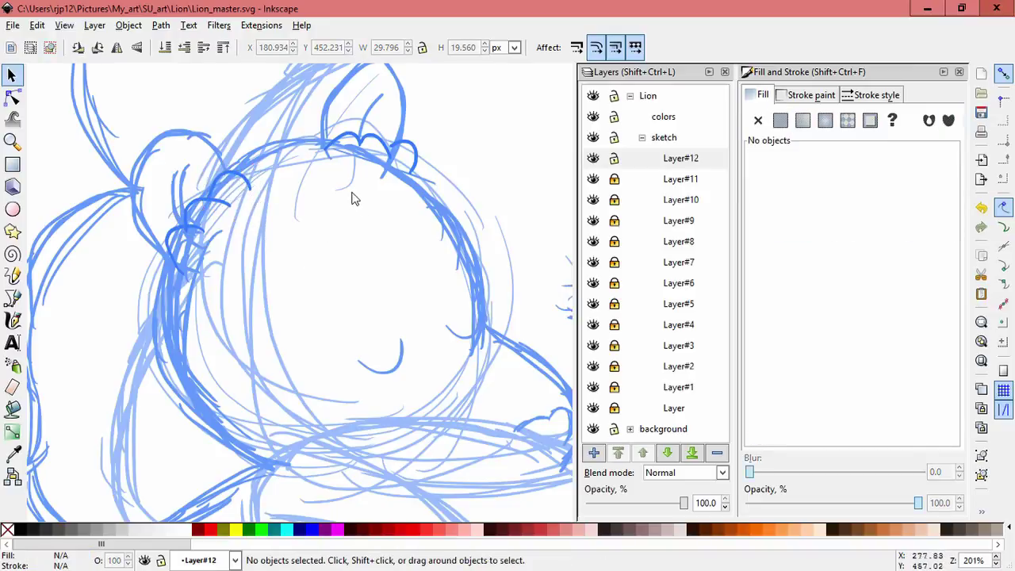
Step: Select the fur tufts under the top ear and shift them slightly backward along the head outline
scroll(356, 200, "up", 1)
scroll(355, 200, "right", 2)
left_click_drag(244, 130, 414, 278)
mouse_move(355, 170)
left_mouse_down()
mouse_move(334, 176)
mouse_move(352, 190)
mouse_move(341, 205)
mouse_move(345, 194)
left_mouse_up()
left_click(314, 256)
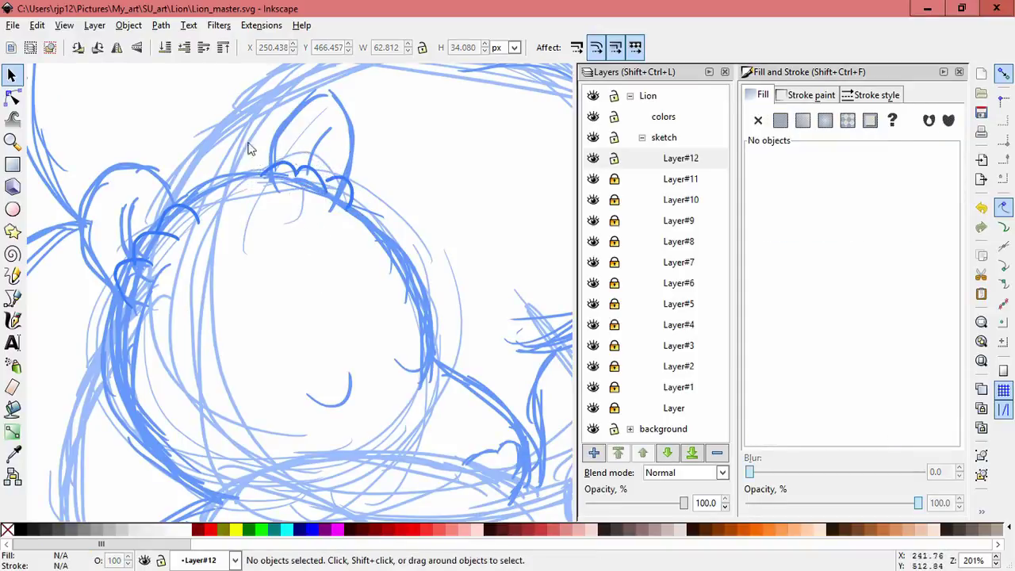
Step: Squeeze the fur tufts under the top ear closer together so they fit within the ear's base
left_click_drag(249, 148, 360, 229)
left_click_drag(255, 186, 289, 192)
left_click(327, 184)
left_click(347, 202)
left_click(328, 180)
left_click(327, 178)
left_click_drag(321, 159, 301, 181)
left_click(309, 301)
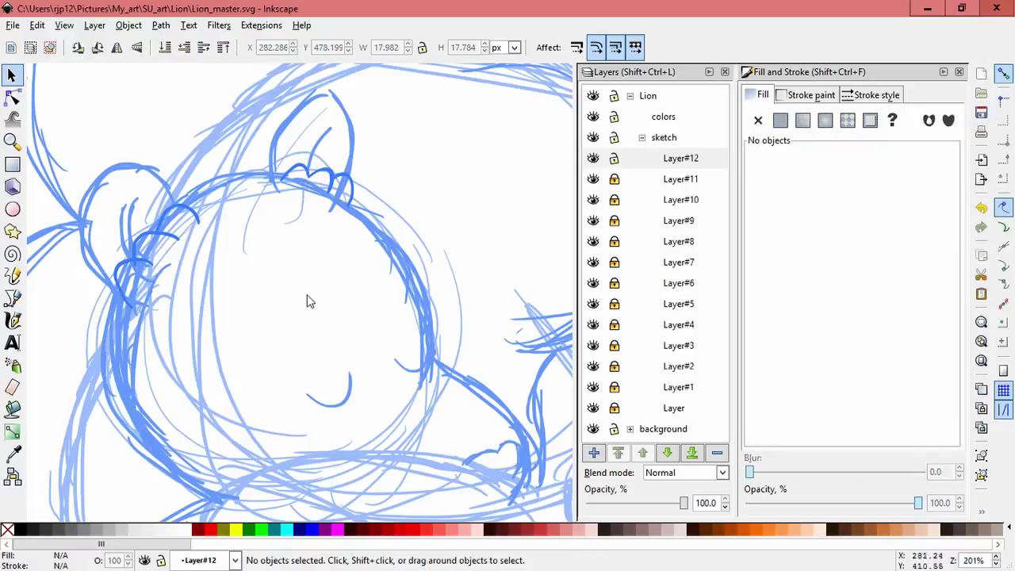
Step: Try sketching dark contour strokes inside the back of the head with the Calligraphy tool, and undo them
scroll(297, 262, "down", 2)
scroll(181, 241, "left", 1)
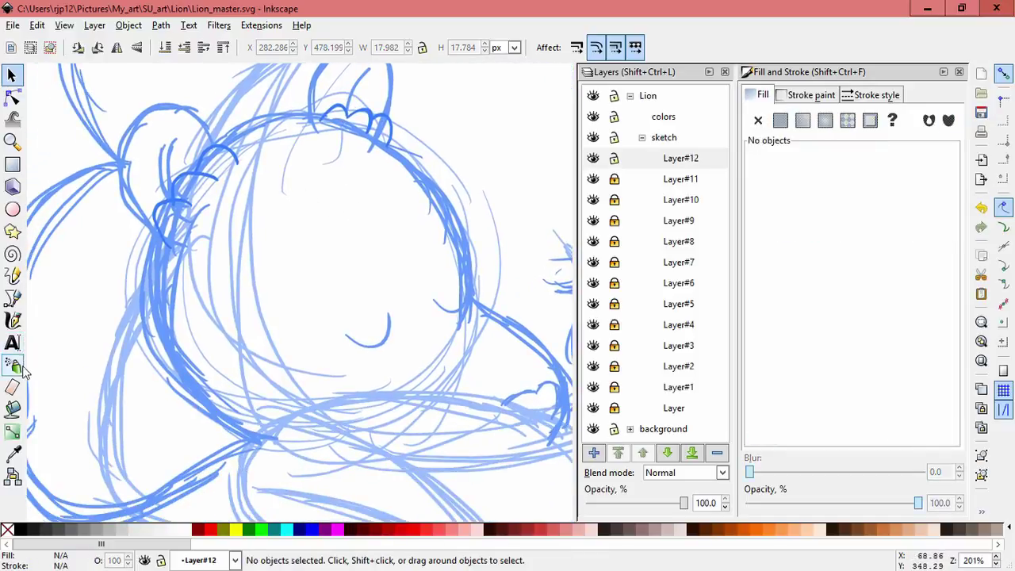
left_click(13, 321)
mouse_move(207, 285)
left_mouse_down()
mouse_move(206, 369)
mouse_move(255, 424)
left_mouse_up()
left_click_drag(197, 356, 268, 436)
mouse_move(245, 205)
left_mouse_down()
mouse_move(190, 339)
mouse_move(193, 326)
left_mouse_up()
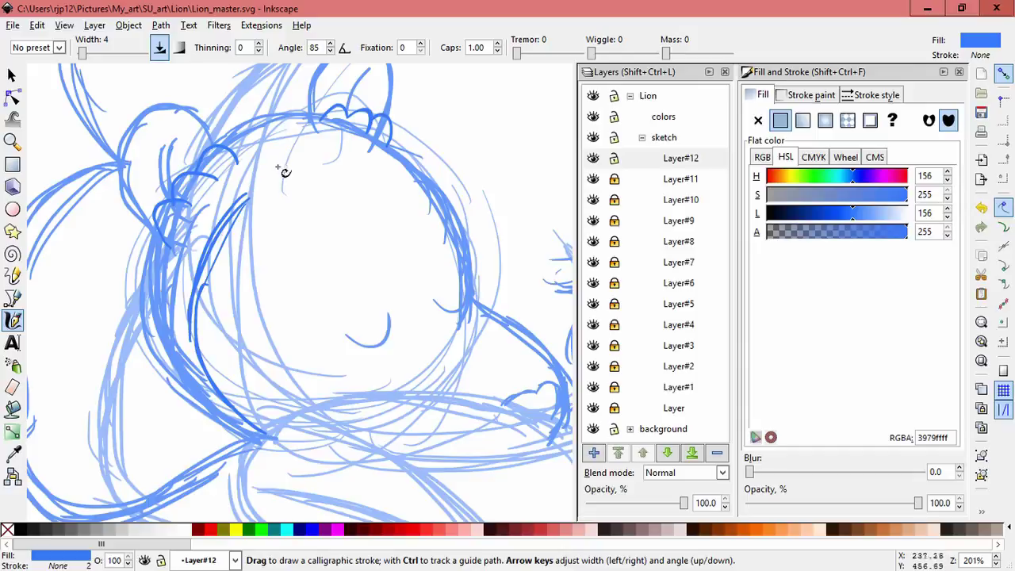
key("ctrl+z")
key("ctrl+z")
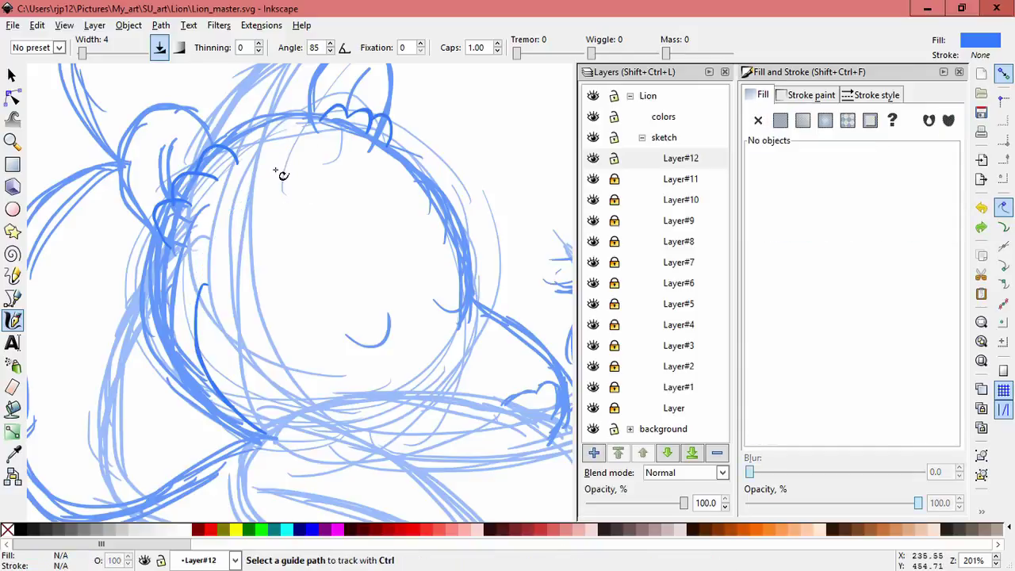
key("ctrl+z")
key("ctrl+z")
Step: Darken the top of the head outline between the ears and down the forehead with calligraphic strokes
left_click_drag(322, 138, 215, 147)
mouse_move(372, 148)
left_mouse_down()
mouse_move(256, 135)
mouse_move(289, 143)
mouse_move(222, 145)
left_mouse_up()
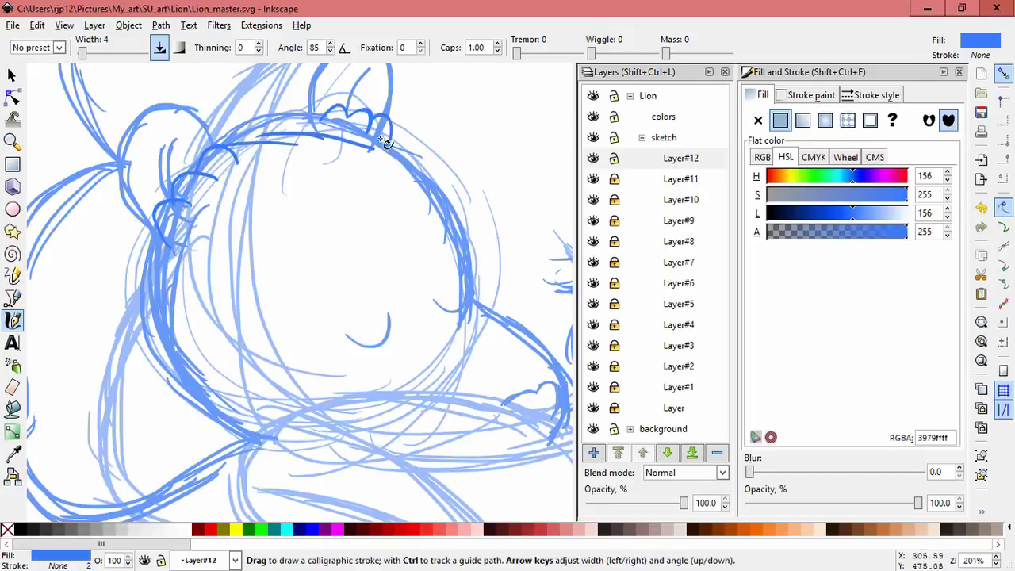
left_click_drag(391, 140, 433, 195)
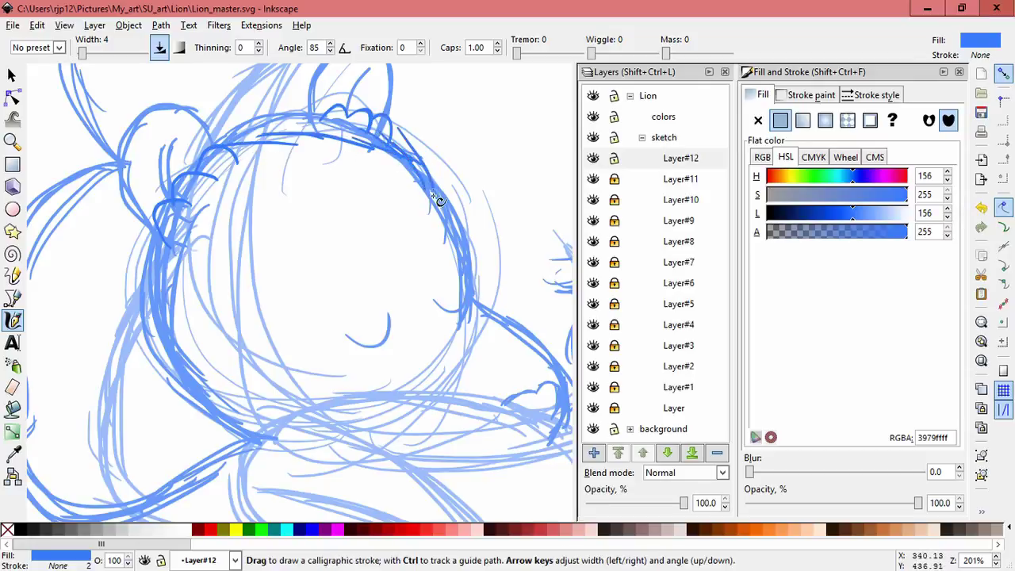
left_click_drag(321, 140, 228, 155)
Step: Darken the back of the head outline from below the rear ear down to the jaw with calligraphic strokes
left_click_drag(166, 251, 159, 310)
left_click_drag(160, 252, 181, 371)
left_click_drag(158, 272, 201, 380)
mouse_move(168, 318)
left_mouse_down()
mouse_move(242, 397)
mouse_move(270, 409)
left_mouse_up()
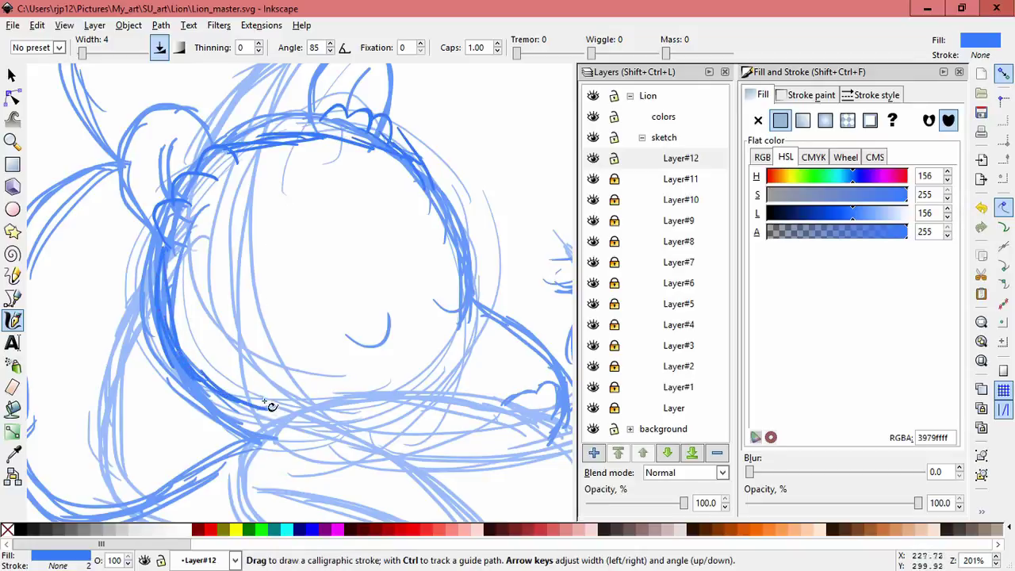
scroll(455, 373, "down", 3)
mouse_move(485, 310)
left_mouse_down()
mouse_move(382, 221)
mouse_move(294, 253)
left_mouse_up()
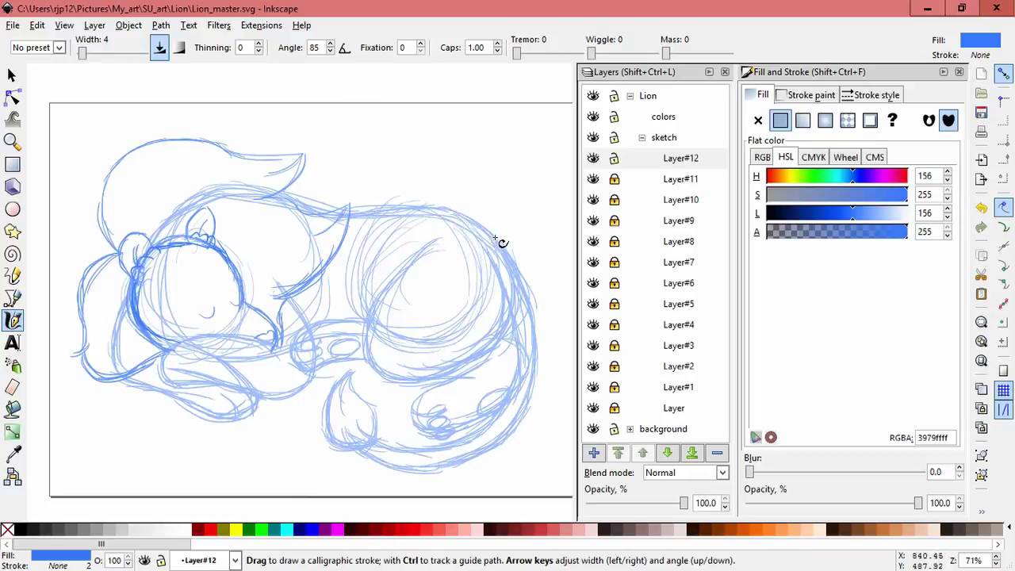
Step: Lock Layer#12 and add a layer named lines directly above the sketch layer
left_click(614, 159)
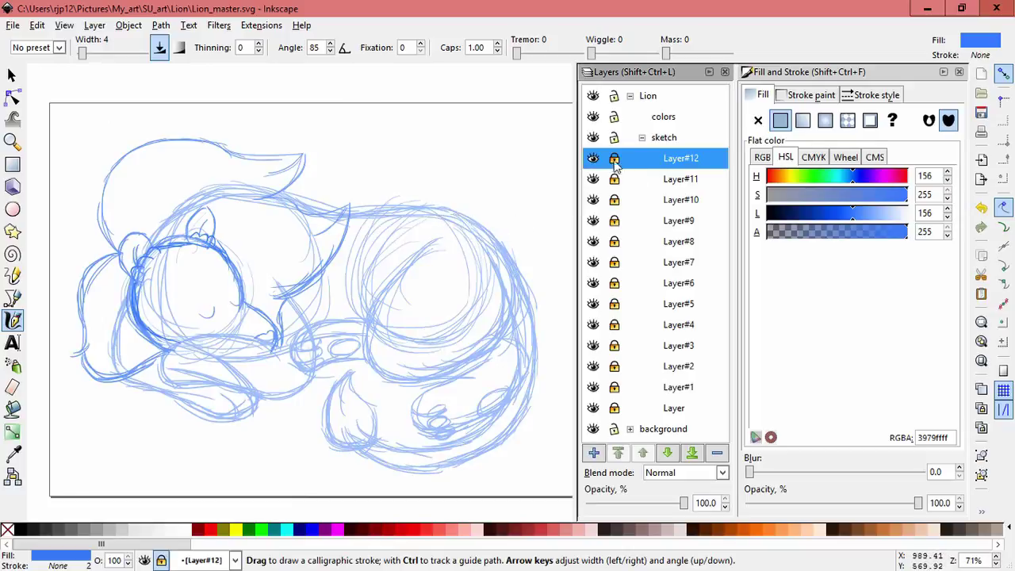
left_click(642, 138)
left_click(665, 119)
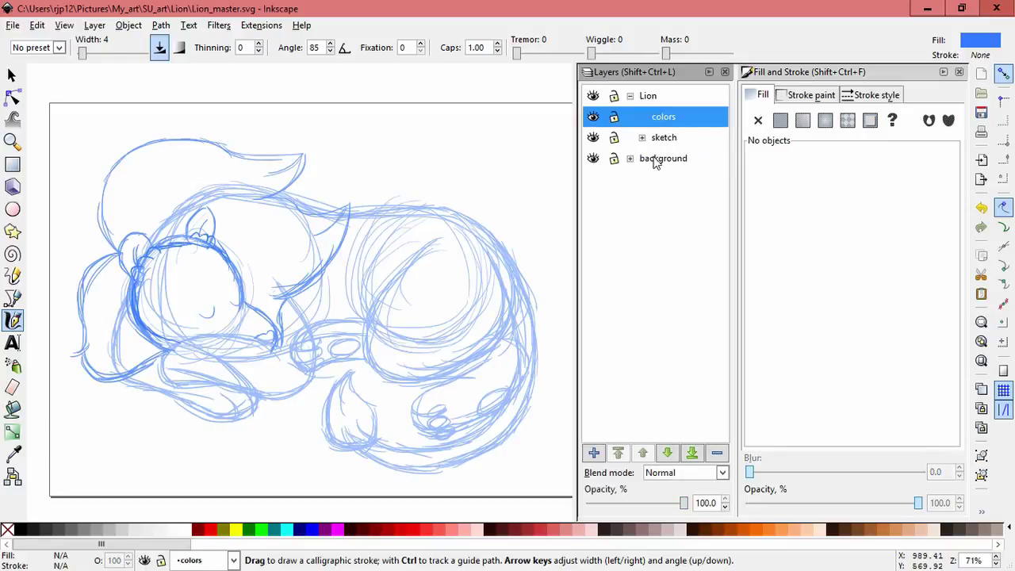
left_click(666, 138)
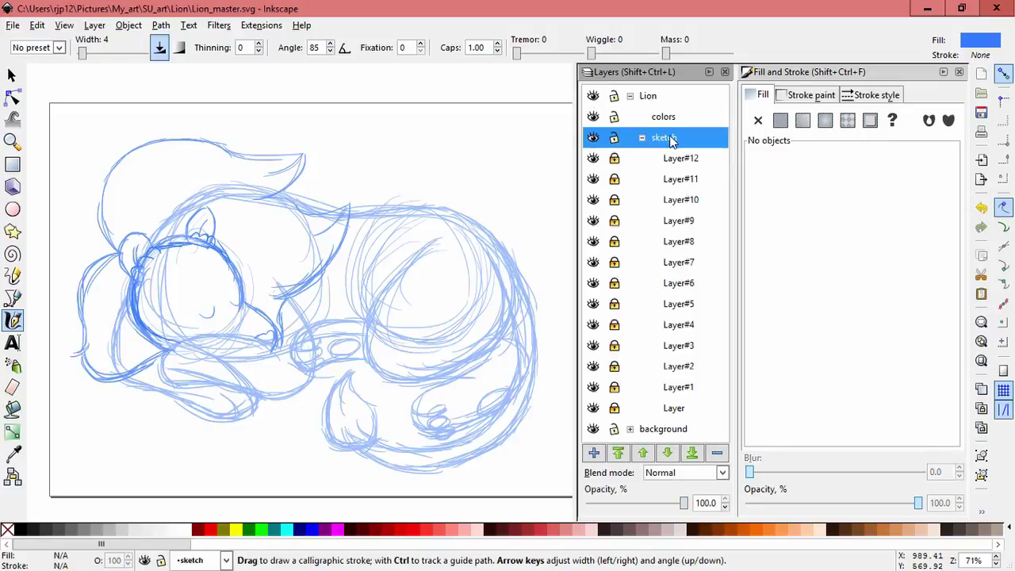
key("shift+ctrl+n")
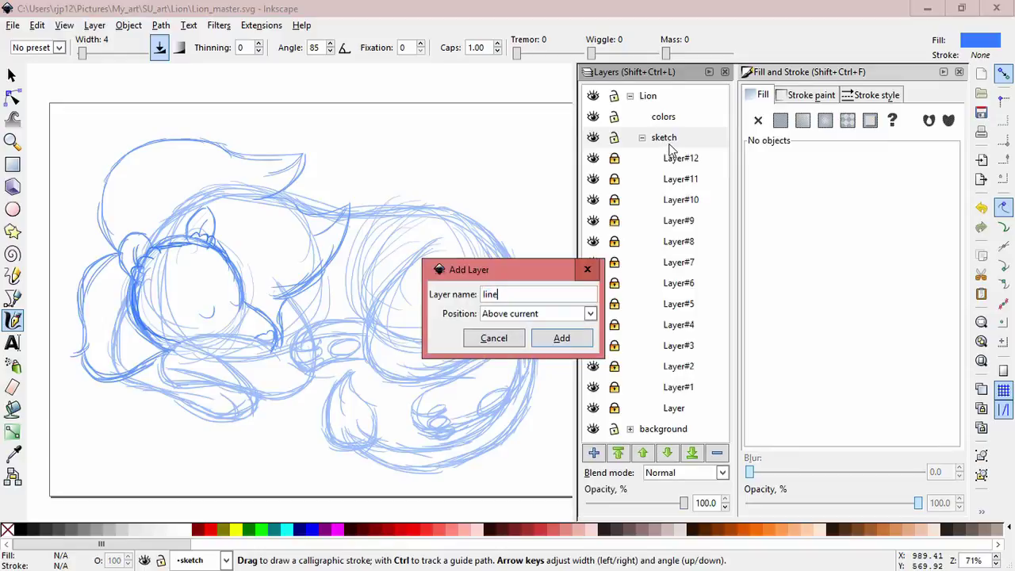
key("Return")
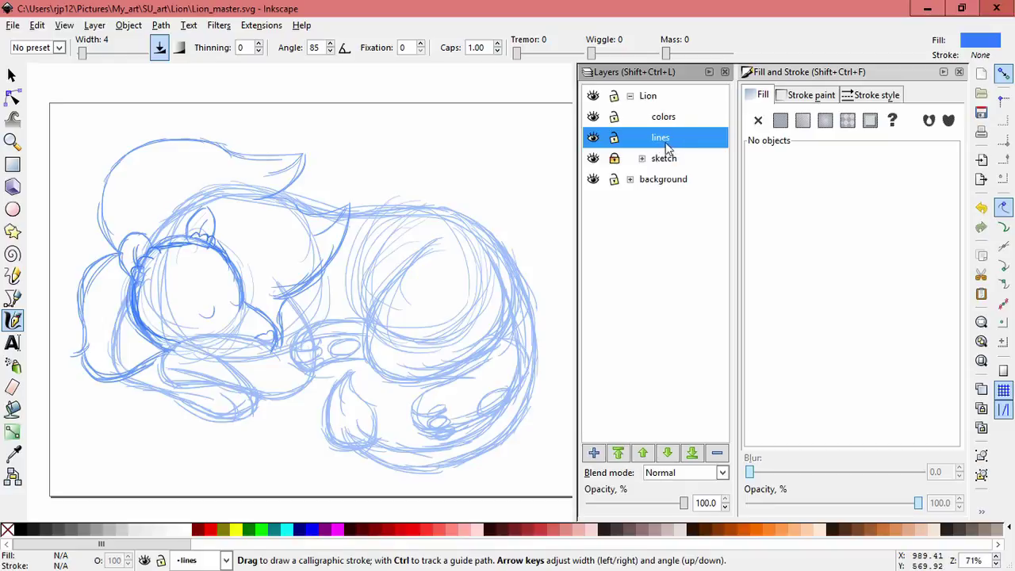
Step: Add a sublayer with the default name inside the lines layer
key("shift+ctrl+n")
left_click(591, 314)
left_click(539, 361)
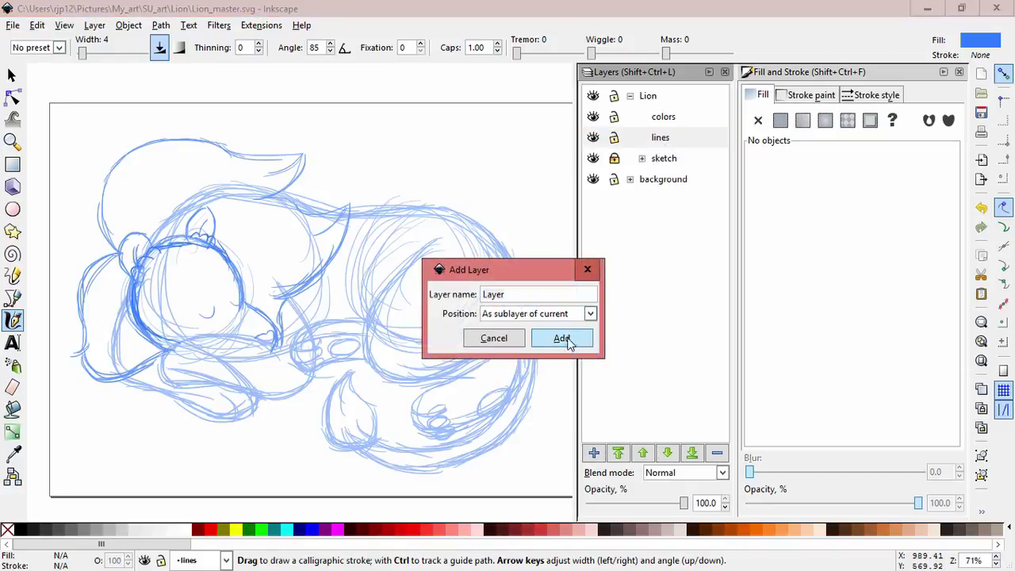
left_click(568, 338)
Step: Set the calligraphic stroke fill to black, and undo the test strokes made over the mane
left_click_drag(363, 172, 361, 286)
key("ctrl+z")
left_click_drag(251, 325, 330, 289)
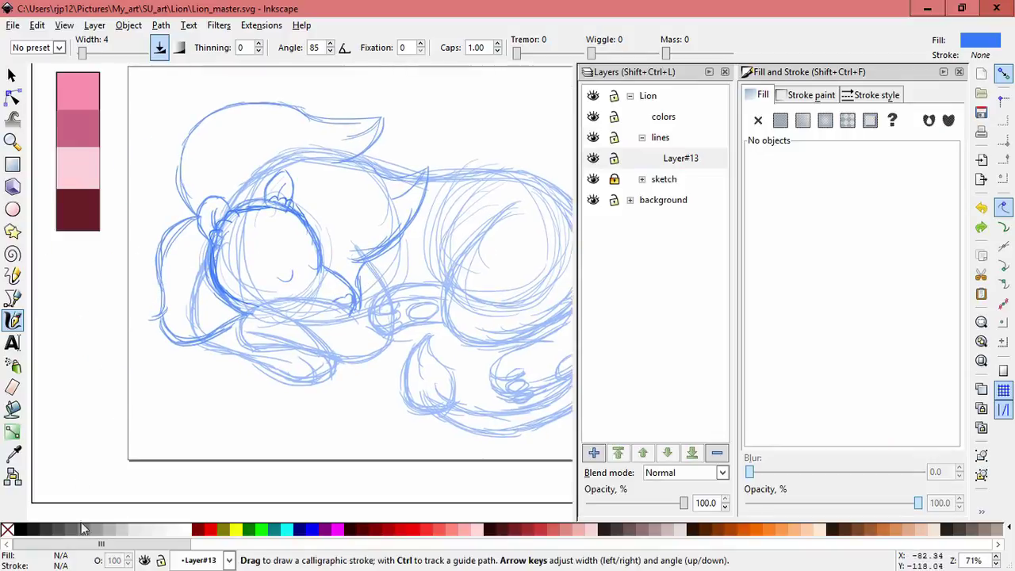
left_click(19, 528)
left_click_drag(390, 176, 482, 120)
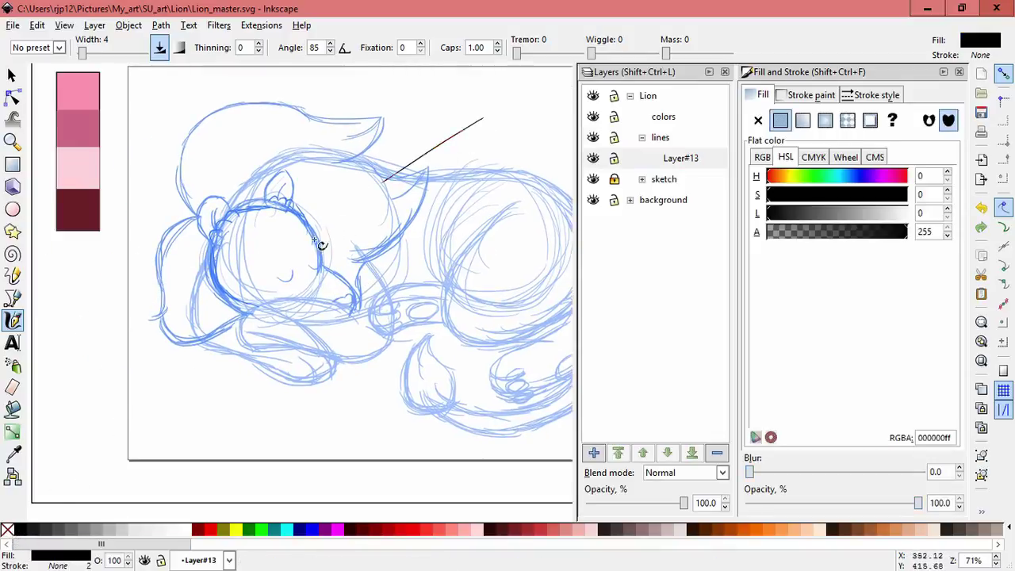
key("ctrl+z")
Step: Try inking the short curve near the front edge of the face with black calligraphic strokes, and undo them
scroll(349, 254, "up", 3)
left_click_drag(271, 227, 423, 242)
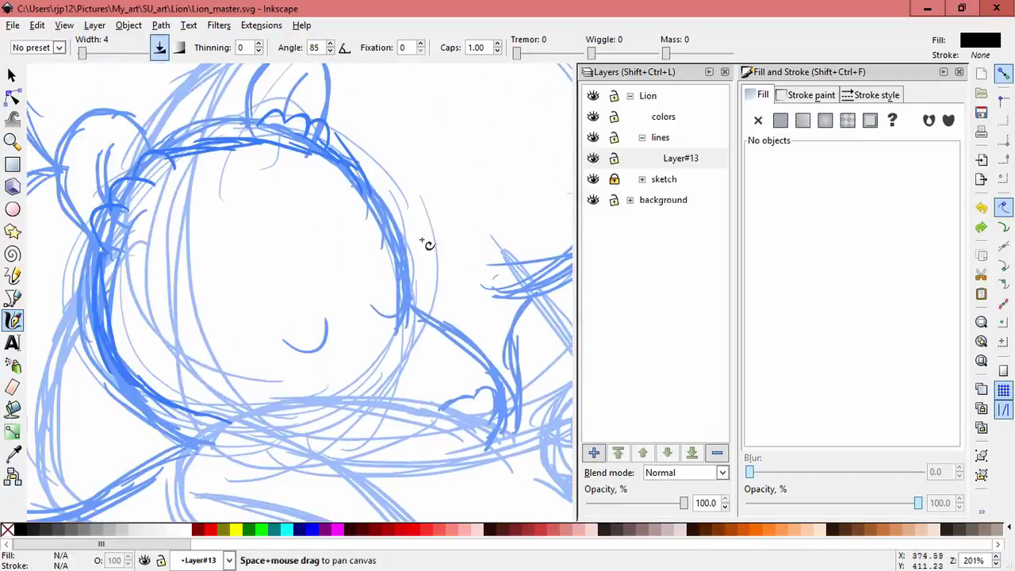
left_click_drag(375, 312, 413, 284)
key("ctrl+z")
key("ctrl+z")
left_click_drag(381, 315, 406, 301)
key("ctrl+z")
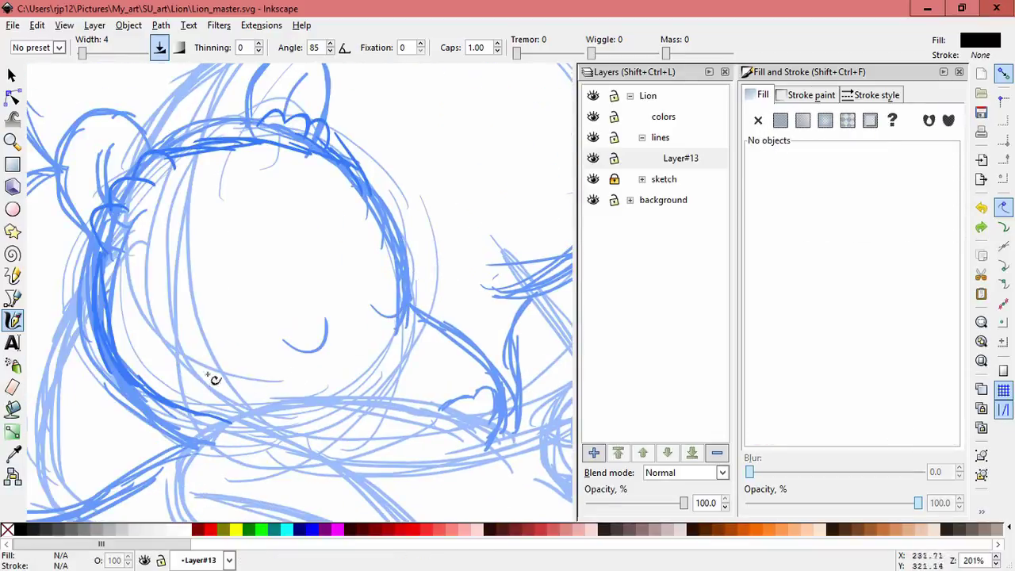
Step: Ink the lower outer edge of the left ear down to the head with black calligraphic strokes
left_click_drag(206, 179, 268, 241)
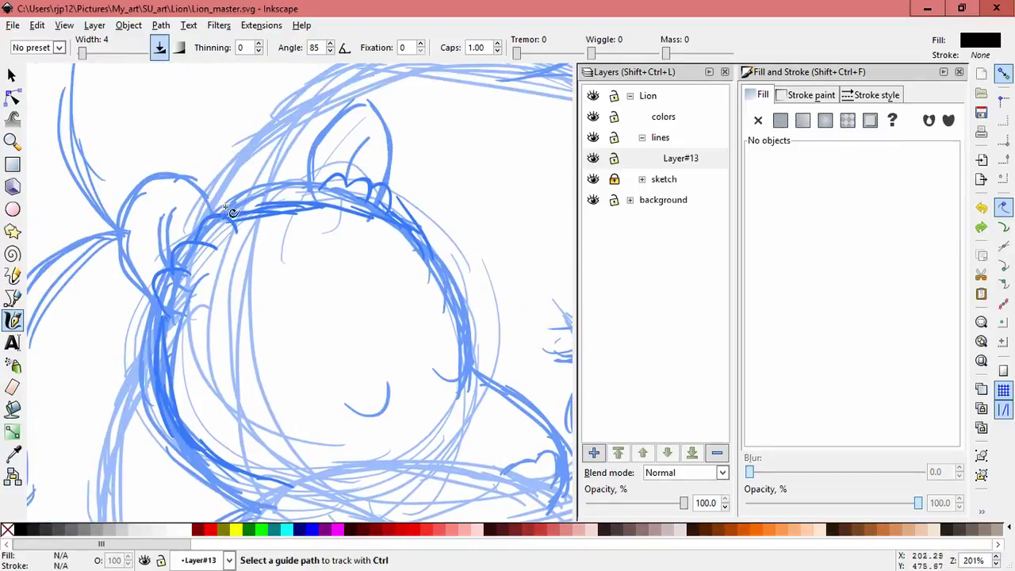
scroll(214, 222, "up", 1)
scroll(190, 286, "left", 1)
mouse_move(173, 362)
left_mouse_down()
mouse_move(137, 326)
mouse_move(157, 344)
mouse_move(123, 279)
left_mouse_up()
mouse_move(146, 334)
left_mouse_down()
mouse_move(124, 254)
mouse_move(127, 284)
mouse_move(117, 259)
mouse_move(159, 337)
mouse_move(116, 287)
mouse_move(181, 363)
left_mouse_up()
key("ctrl+z")
key("ctrl+z")
key("ctrl+z")
left_click_drag(118, 297, 150, 344)
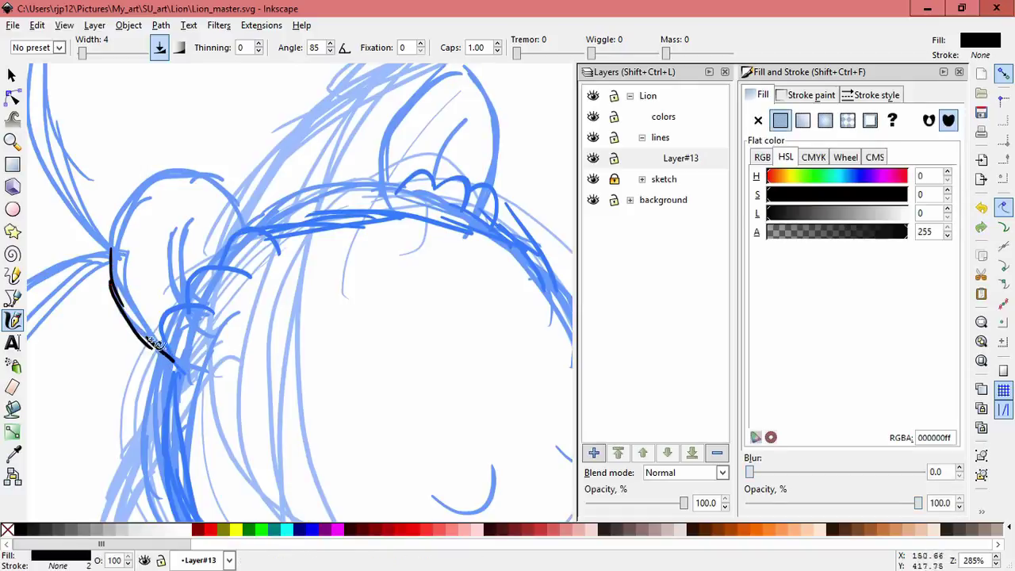
key("ctrl+z")
left_click_drag(116, 292, 176, 365)
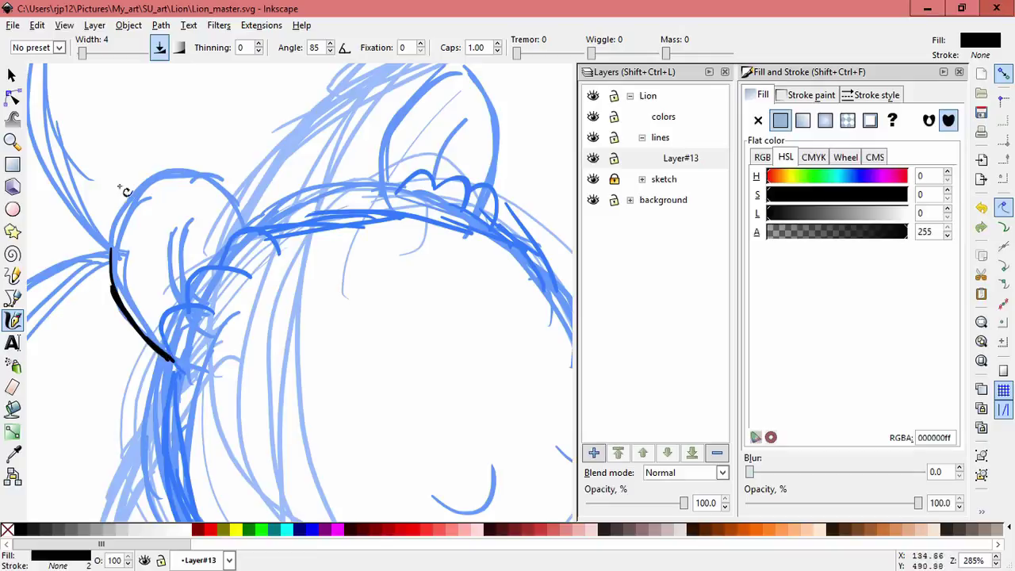
Step: Ink the rounded upper outline of the left ear, ending where the ear meets the crown of the head
mouse_move(114, 287)
left_mouse_down()
mouse_move(120, 210)
mouse_move(115, 225)
mouse_move(152, 188)
mouse_move(143, 185)
mouse_move(199, 179)
mouse_move(239, 215)
left_mouse_up()
key("ctrl+z")
key("ctrl+z")
key("ctrl+z")
key("ctrl+z")
mouse_move(189, 176)
left_mouse_down()
mouse_move(248, 230)
mouse_move(211, 177)
mouse_move(250, 231)
left_mouse_up()
key("ctrl+z")
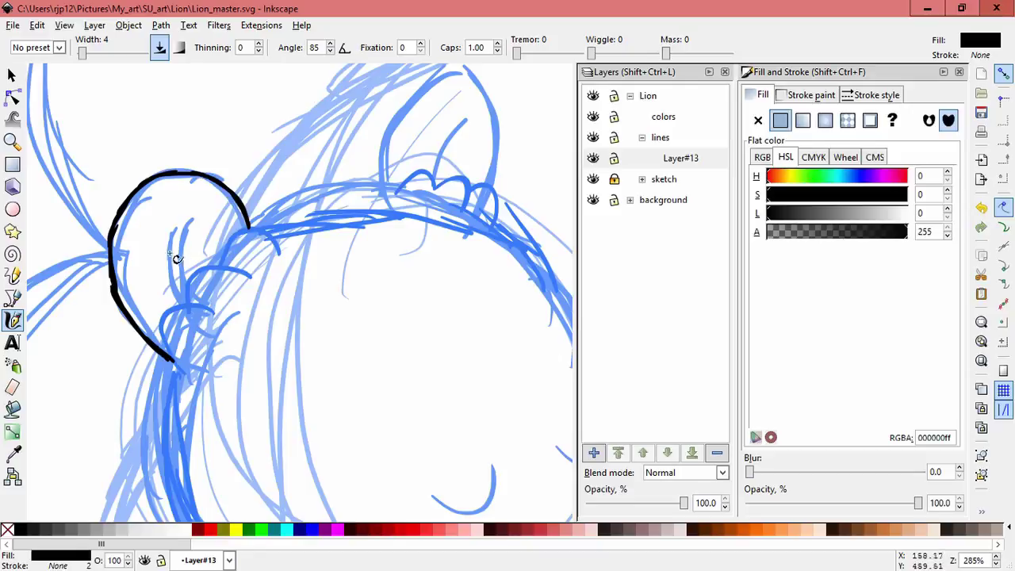
Step: Ink the curved inner fold of the left ear
mouse_move(191, 218)
left_mouse_down()
mouse_move(179, 226)
mouse_move(175, 277)
left_mouse_up()
key("ctrl+z")
left_click_drag(190, 216, 171, 236)
mouse_move(186, 217)
left_mouse_down()
mouse_move(169, 266)
mouse_move(179, 298)
left_mouse_up()
Step: Ink the right ear's outline, its inner fold and the scalloped fur tufts at its base
key("space")
mouse_move(369, 183)
left_mouse_down()
mouse_move(286, 247)
mouse_move(364, 147)
mouse_move(399, 150)
mouse_move(399, 176)
mouse_move(411, 180)
left_mouse_up()
key("ctrl+z")
mouse_move(390, 144)
left_mouse_down()
mouse_move(406, 183)
mouse_move(402, 150)
mouse_move(402, 179)
mouse_move(392, 145)
mouse_move(413, 222)
left_mouse_up()
key("ctrl+z")
key("ctrl+z")
mouse_move(413, 187)
left_mouse_down()
mouse_move(408, 255)
mouse_move(350, 246)
mouse_move(375, 204)
mouse_move(358, 219)
mouse_move(346, 255)
mouse_move(317, 263)
mouse_move(370, 261)
mouse_move(337, 239)
mouse_move(386, 271)
mouse_move(394, 256)
mouse_move(414, 286)
mouse_move(392, 251)
mouse_move(411, 282)
left_mouse_up()
key("ctrl+z")
key("ctrl+z")
key("ctrl+z")
key("ctrl+z")
key("ctrl+z")
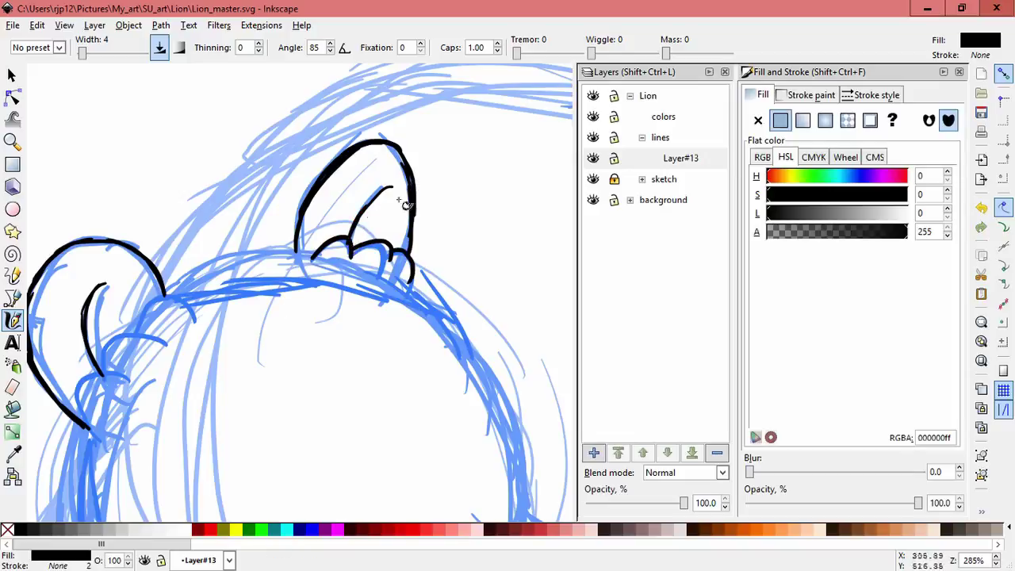
Step: Ink the three overlapping fur tufts along the base of the left ear
left_click_drag(205, 296, 311, 226)
mouse_move(196, 358)
left_mouse_down()
mouse_move(192, 334)
mouse_move(229, 305)
mouse_move(216, 306)
mouse_move(245, 265)
mouse_move(224, 285)
mouse_move(270, 276)
left_mouse_up()
key("ctrl+z")
left_click_drag(216, 302, 252, 266)
key("ctrl+z")
mouse_move(245, 265)
left_mouse_down()
mouse_move(270, 275)
mouse_move(250, 264)
mouse_move(277, 232)
mouse_move(303, 242)
left_mouse_up()
left_click_drag(275, 233, 249, 261)
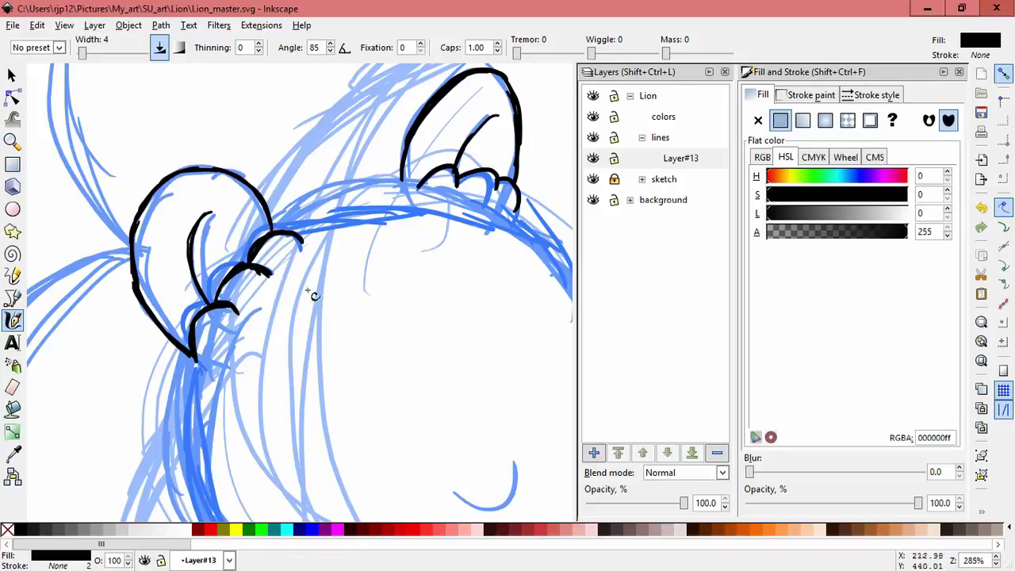
Step: Ink the back of the head from the left ear down to the jaw, with short cheek fur strokes
left_click_drag(378, 279, 282, 270)
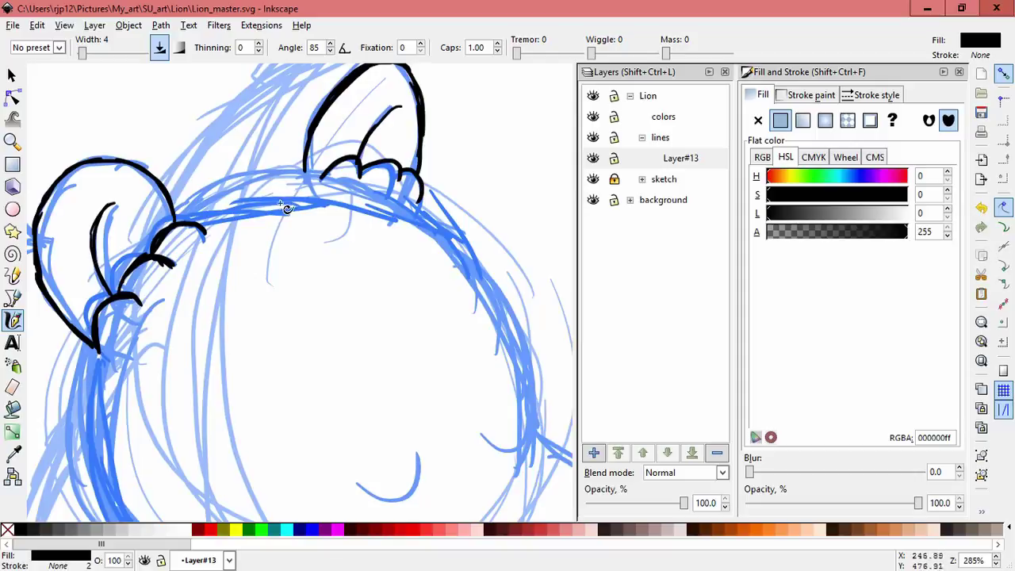
left_click_drag(132, 396, 225, 278)
mouse_move(184, 238)
left_mouse_down()
mouse_move(200, 329)
mouse_move(182, 295)
mouse_move(179, 256)
mouse_move(223, 356)
left_mouse_up()
mouse_move(189, 286)
left_mouse_down()
mouse_move(253, 408)
mouse_move(256, 358)
left_mouse_up()
key("space")
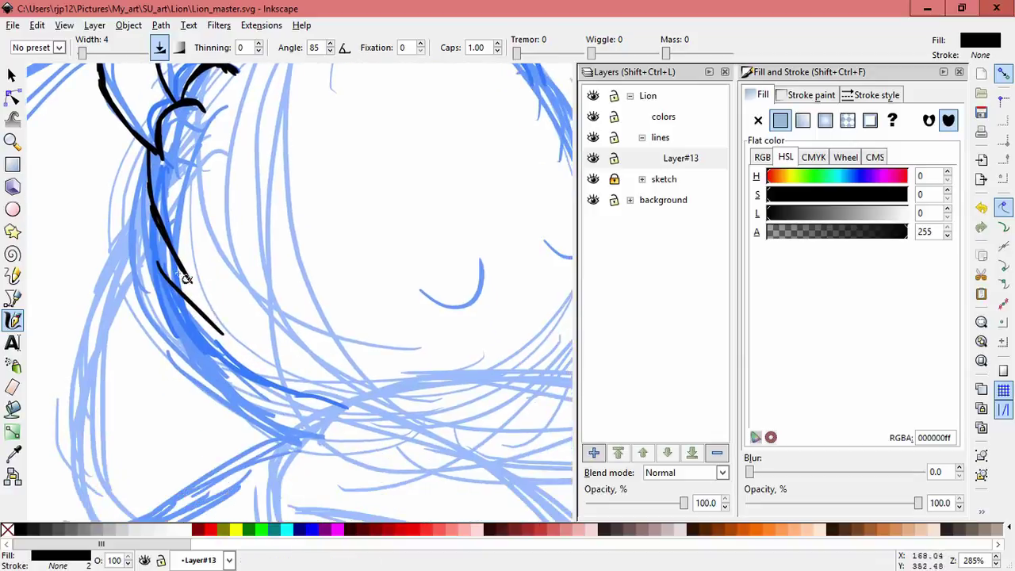
key("ctrl+z")
left_click(183, 289)
key("ctrl+z")
left_click_drag(167, 269, 213, 300)
mouse_move(166, 269)
left_mouse_down()
mouse_move(193, 287)
mouse_move(167, 271)
mouse_move(246, 347)
mouse_move(236, 346)
mouse_move(174, 274)
mouse_move(257, 337)
mouse_move(196, 305)
mouse_move(185, 285)
mouse_move(255, 381)
mouse_move(344, 413)
left_mouse_up()
Step: Ink the crown of the head between the ears and continue the outline down the forehead
left_click_drag(325, 263, 331, 314)
left_click_drag(189, 227, 277, 206)
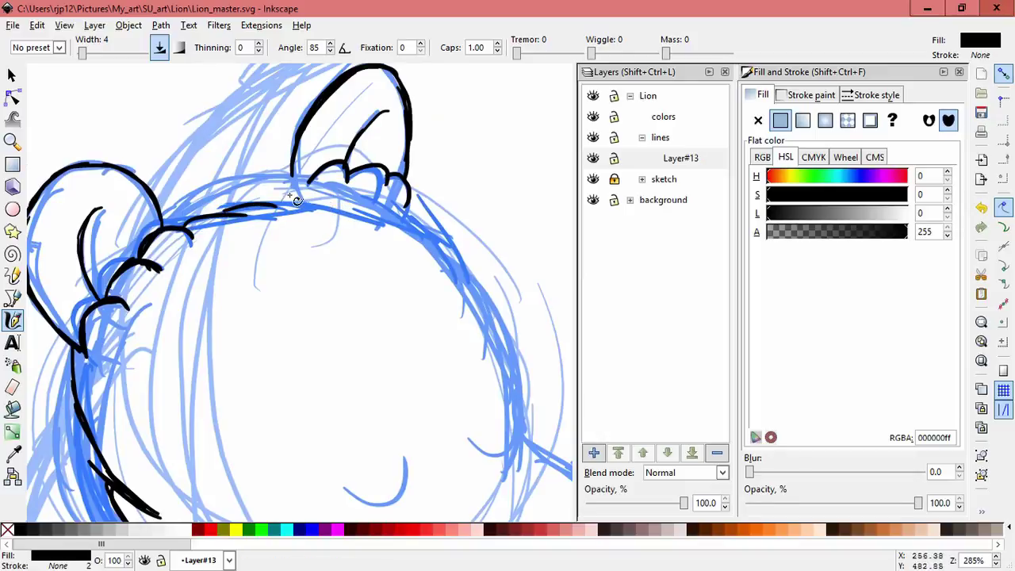
mouse_move(271, 200)
left_mouse_down()
mouse_move(401, 230)
mouse_move(430, 220)
mouse_move(380, 203)
left_mouse_up()
mouse_move(322, 149)
left_mouse_down()
mouse_move(389, 227)
mouse_move(413, 278)
left_mouse_up()
mouse_move(376, 217)
left_mouse_down()
mouse_move(419, 295)
mouse_move(352, 151)
left_mouse_up()
mouse_move(381, 181)
left_mouse_down()
mouse_move(388, 243)
mouse_move(303, 193)
mouse_move(381, 242)
mouse_move(431, 301)
mouse_move(443, 345)
left_mouse_up()
key("ctrl+z")
Step: Ink the bridge and front of the muzzle together with the bumpy outline of the nose
mouse_move(420, 282)
left_mouse_down()
mouse_move(436, 342)
mouse_move(437, 331)
mouse_move(441, 367)
left_mouse_up()
left_click_drag(435, 312, 440, 369)
mouse_move(355, 338)
left_mouse_down()
mouse_move(408, 320)
mouse_move(435, 377)
left_mouse_up()
left_click_drag(438, 341, 438, 355)
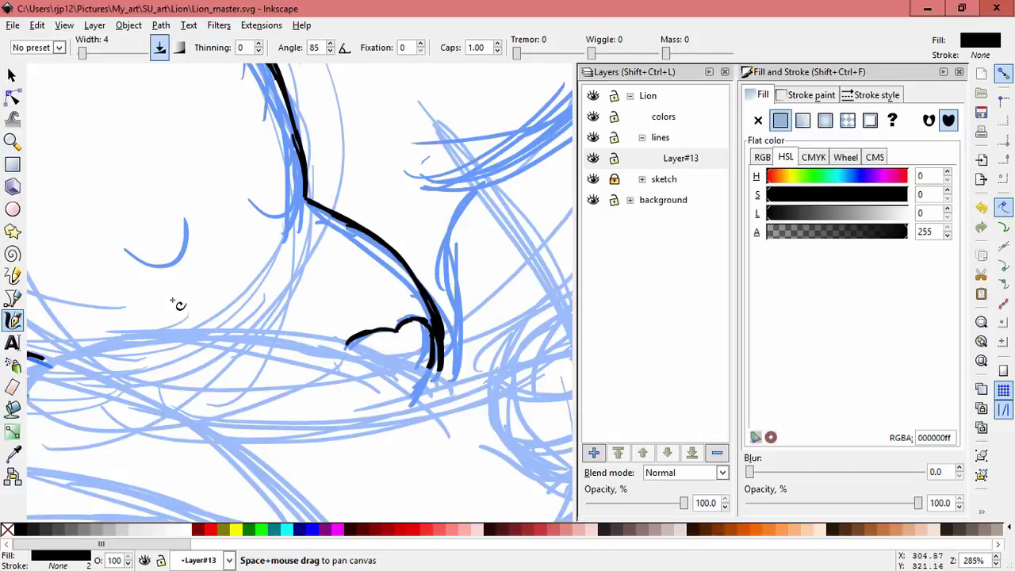
Step: Ink the outer edge of the mane lock behind the head, from the left ear down toward its curled tip
left_click_drag(176, 303, 308, 252)
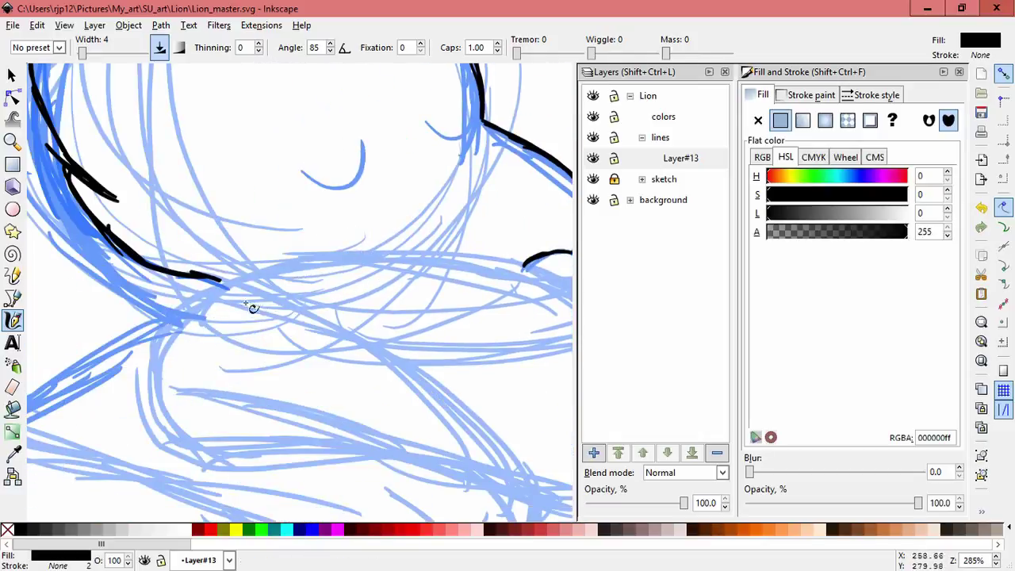
scroll(406, 319, "down", 2)
scroll(406, 319, "down", 1)
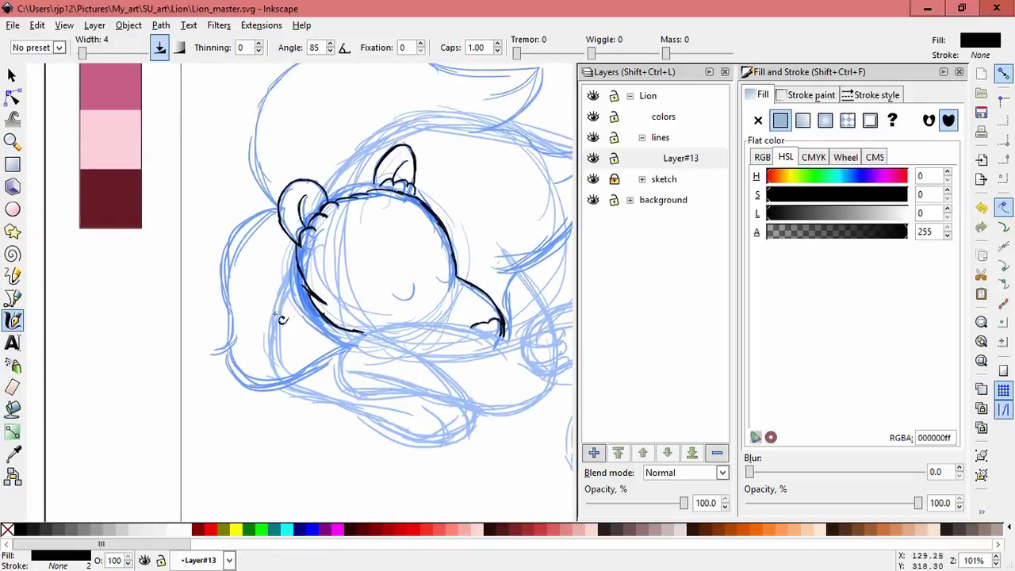
scroll(254, 344, "up", 1)
mouse_move(269, 169)
left_mouse_down()
mouse_move(282, 156)
mouse_move(235, 180)
mouse_move(214, 212)
left_mouse_up()
key("ctrl+z")
left_click_drag(236, 176, 210, 223)
key("ctrl+z")
key("ctrl+z")
mouse_move(235, 177)
left_mouse_down()
mouse_move(205, 239)
mouse_move(222, 305)
left_mouse_up()
key("ctrl+z")
left_click_drag(205, 247, 221, 305)
mouse_move(219, 293)
left_mouse_down()
mouse_move(217, 342)
mouse_move(233, 365)
left_mouse_up()
Step: Ink the small pointed curl at the end of the mane lock behind the head
key("space")
scroll(233, 366, "down", 1)
scroll(229, 367, "up", 3, "ctrl")
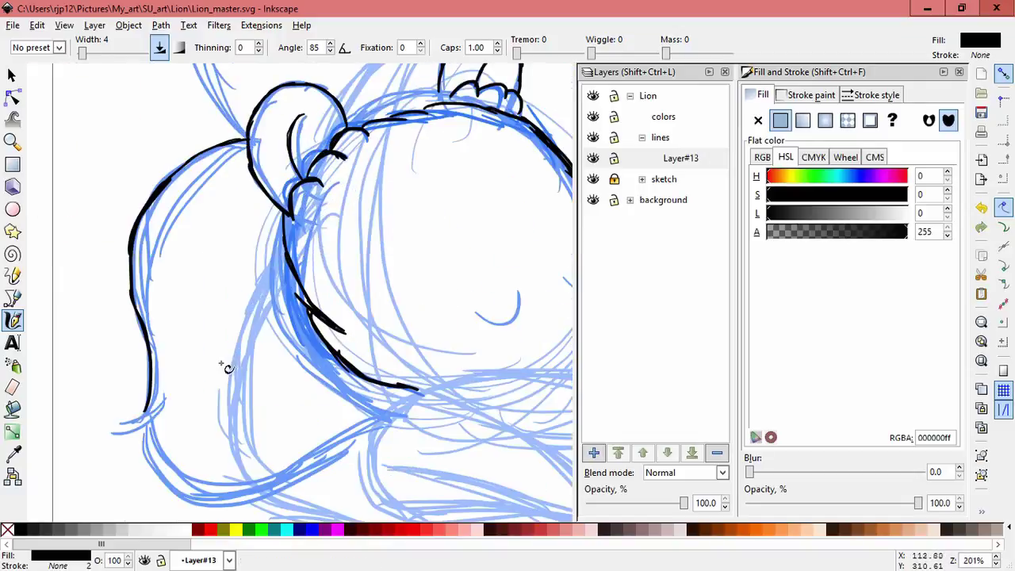
left_click_drag(270, 341, 225, 357)
left_click_drag(293, 323, 265, 358)
key("ctrl+z")
key("ctrl+z")
left_click_drag(294, 324, 276, 361)
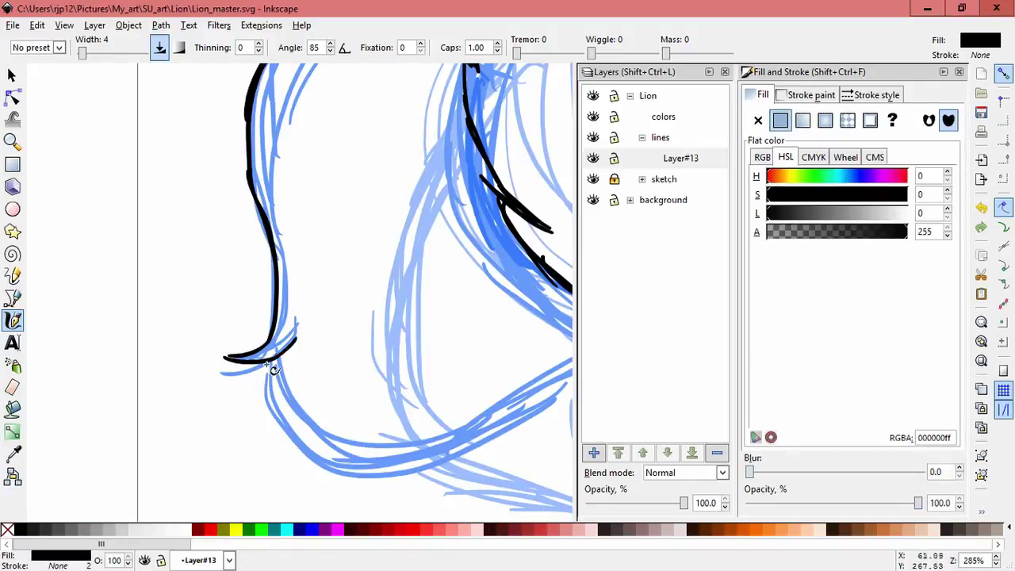
Step: Ink the lower mane lock's curve from below the curl around to the back of the jaw
left_click_drag(268, 398, 282, 417)
mouse_move(352, 402)
left_mouse_down()
mouse_move(290, 397)
mouse_move(181, 361)
left_mouse_up()
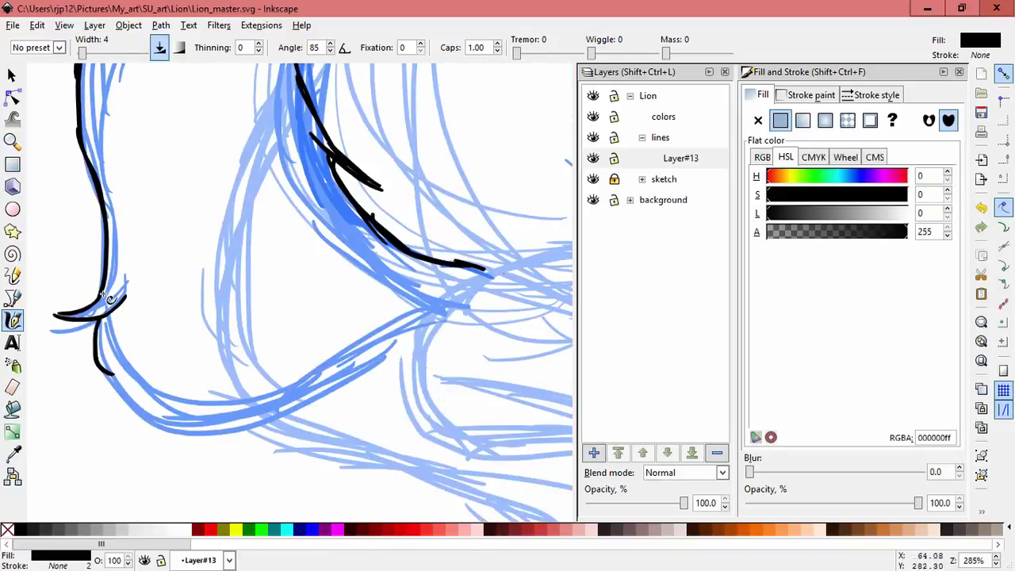
key("ctrl+z")
mouse_move(96, 347)
left_mouse_down()
mouse_move(112, 385)
mouse_move(142, 413)
left_mouse_up()
left_click_drag(103, 371, 156, 418)
mouse_move(132, 404)
left_mouse_down()
mouse_move(165, 423)
mouse_move(226, 421)
mouse_move(339, 369)
mouse_move(444, 304)
left_mouse_up()
key("ctrl+z")
mouse_move(347, 362)
left_mouse_down()
mouse_move(441, 306)
mouse_move(349, 357)
left_mouse_up()
left_click_drag(410, 325, 299, 406)
key("ctrl+z")
Step: Ink the short mane curve rising from the outer edge of the left ear
scroll(436, 329, "down", 3)
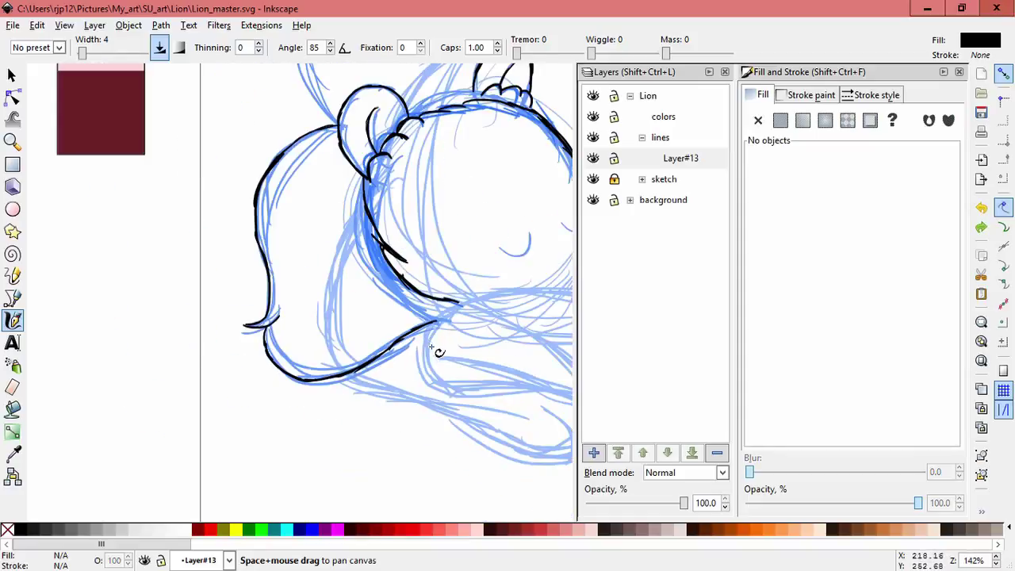
scroll(456, 200, "up", 2)
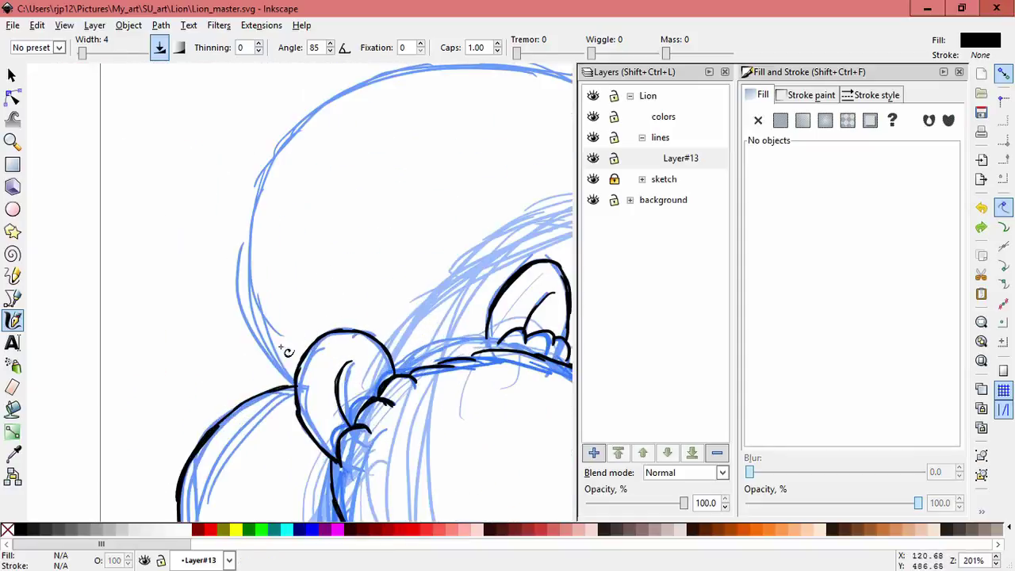
mouse_move(261, 349)
left_mouse_down()
mouse_move(301, 385)
mouse_move(263, 329)
left_mouse_up()
key("ctrl+z")
key("ctrl+z")
key("ctrl+z")
left_click_drag(292, 385, 273, 338)
key("ctrl+z")
mouse_move(294, 385)
left_mouse_down()
mouse_move(260, 352)
mouse_move(240, 302)
mouse_move(259, 205)
left_mouse_up()
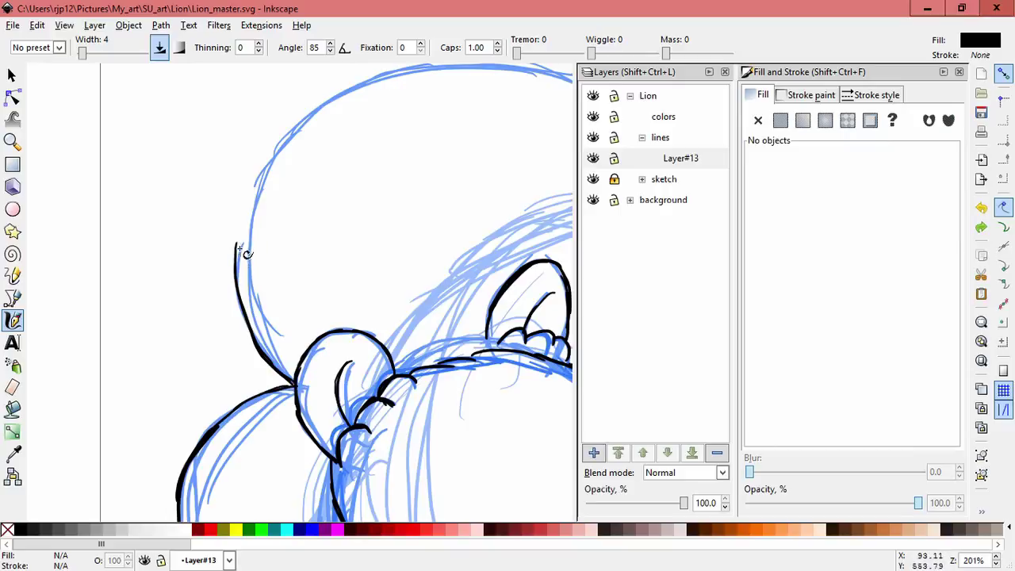
Step: Ink the large rounded back edge of the upper mane, sweeping up to the top of the mane
left_click_drag(246, 278, 242, 221)
key("ctrl+z")
mouse_move(247, 283)
left_mouse_down()
mouse_move(248, 219)
mouse_move(289, 132)
mouse_move(310, 129)
left_mouse_up()
left_click_drag(366, 87, 374, 84)
key("ctrl+z")
left_click_drag(283, 139, 353, 91)
left_click_drag(292, 130, 298, 125)
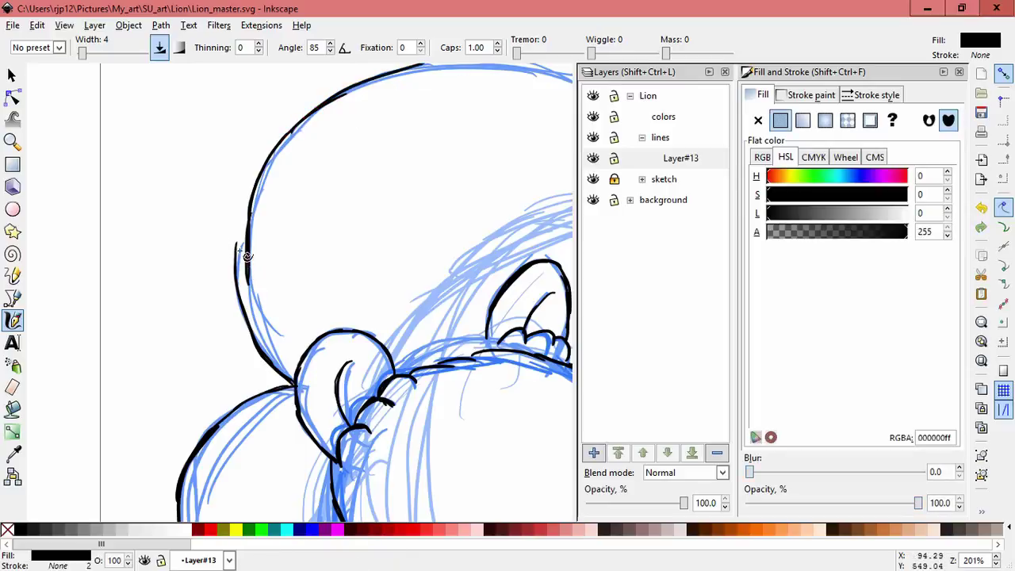
mouse_move(248, 204)
left_mouse_down()
mouse_move(257, 312)
mouse_move(253, 299)
left_mouse_up()
key("ctrl+z")
key("ctrl+z")
key("ctrl+z")
Step: Ink the top edge of the mane from the rounded crest down along the wavy dip toward the upper lock's tip
key("space")
left_click_drag(434, 204, 217, 313)
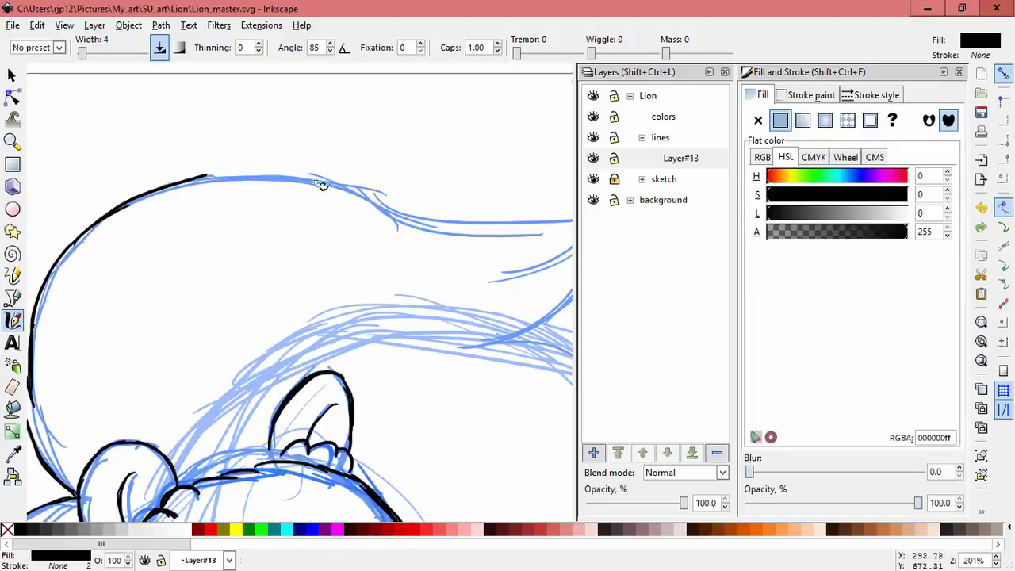
mouse_move(186, 180)
left_mouse_down()
mouse_move(253, 173)
mouse_move(345, 190)
mouse_move(261, 198)
left_mouse_up()
key("ctrl+z")
key("space")
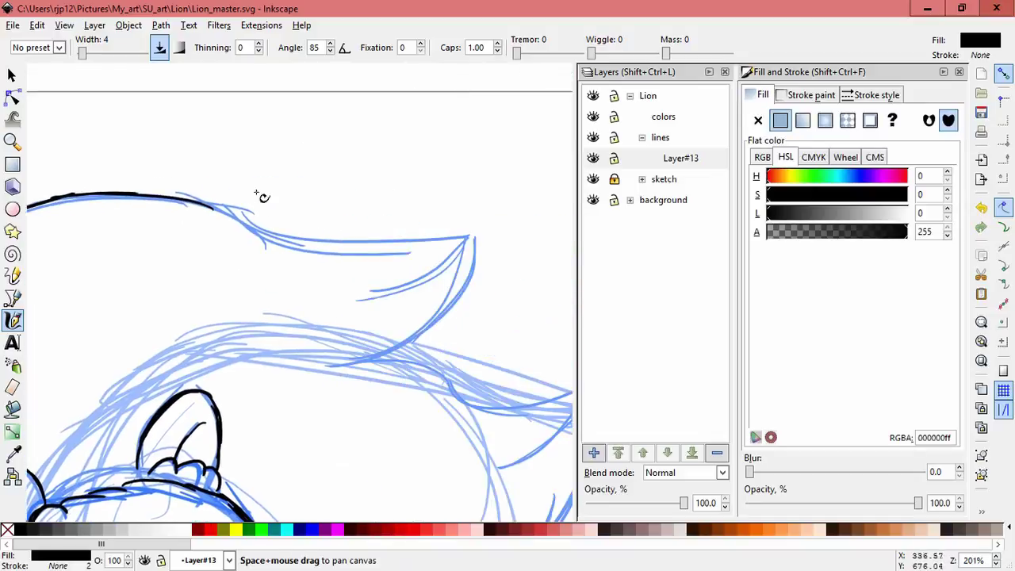
left_click_drag(199, 209, 268, 244)
mouse_move(209, 204)
left_mouse_down()
mouse_move(340, 239)
mouse_move(407, 246)
mouse_move(457, 236)
left_mouse_up()
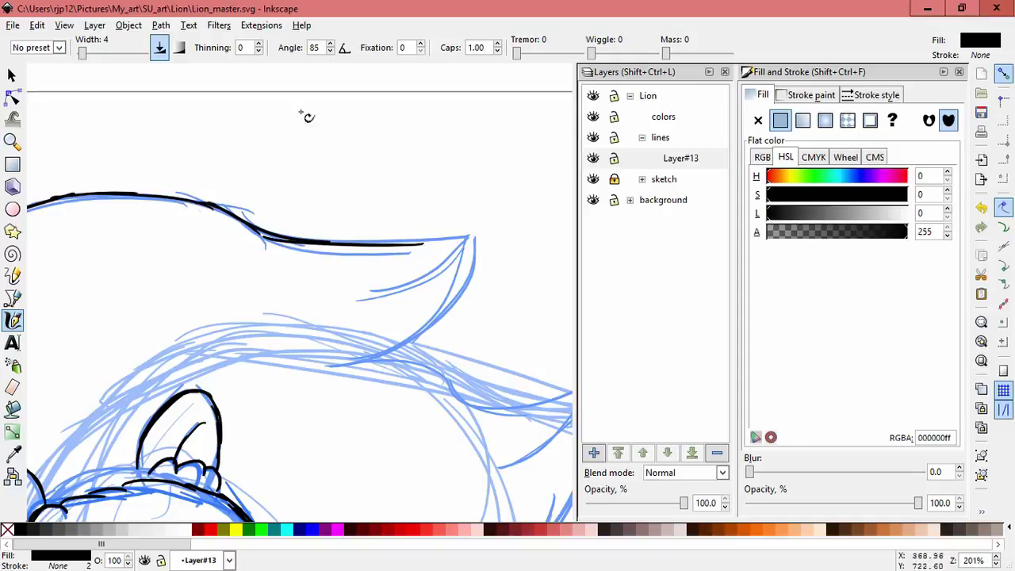
Step: Ink the upturned pointed tip of the upper mane lock and a first pass of its underside
mouse_move(389, 242)
left_mouse_down()
mouse_move(310, 236)
mouse_move(468, 235)
mouse_move(485, 215)
left_mouse_up()
key("ctrl+z")
key("ctrl+z")
mouse_move(422, 241)
left_mouse_down()
mouse_move(485, 211)
mouse_move(389, 358)
mouse_move(330, 368)
mouse_move(429, 325)
left_mouse_up()
key("ctrl+z")
key("ctrl+z")
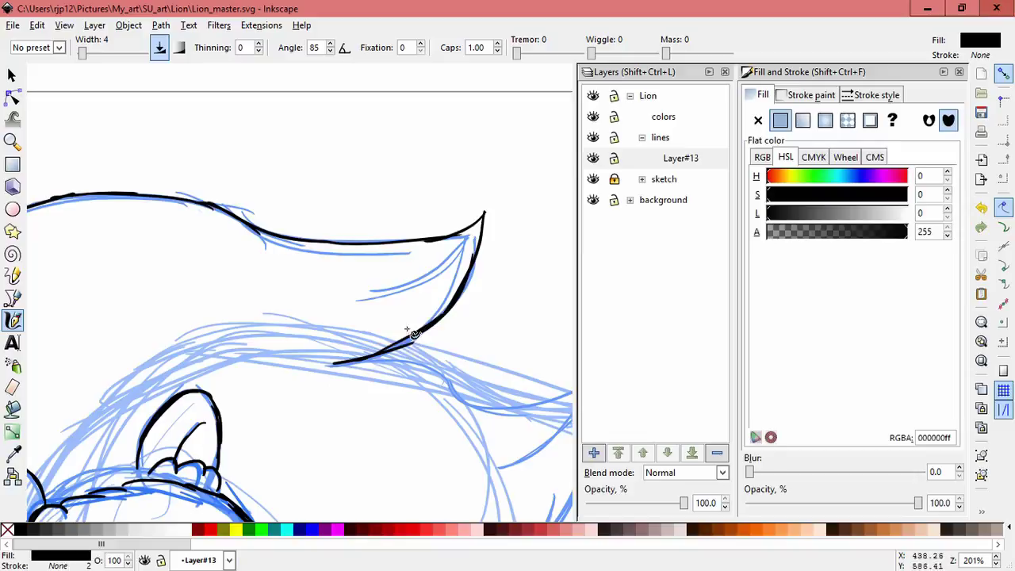
Step: Redraw the underside of the upper mane lock as a smooth curve and add a short crease inside its tip
key("ctrl+z")
key("ctrl+z")
key("ctrl+z")
left_click_drag(325, 369, 378, 357)
left_click_drag(341, 368, 408, 342)
key("ctrl+z")
mouse_move(343, 367)
left_mouse_down()
mouse_move(425, 330)
mouse_move(458, 295)
left_mouse_up()
key("ctrl+z")
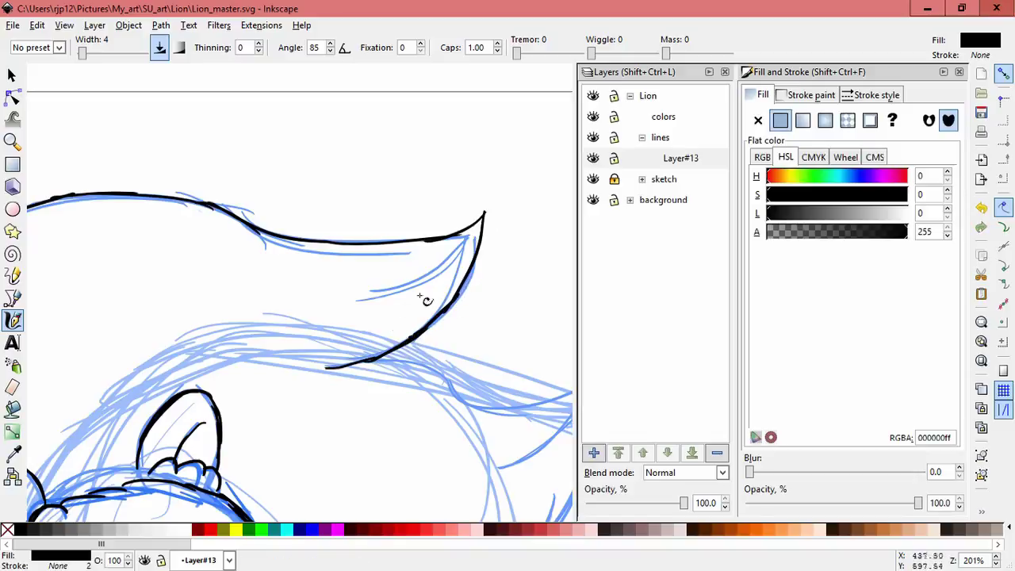
left_click_drag(483, 213, 429, 272)
Step: Ink the upper edge of the second mane lock, curving from under the first lock to a raised pointed tip
key("space")
left_click_drag(480, 333, 379, 255)
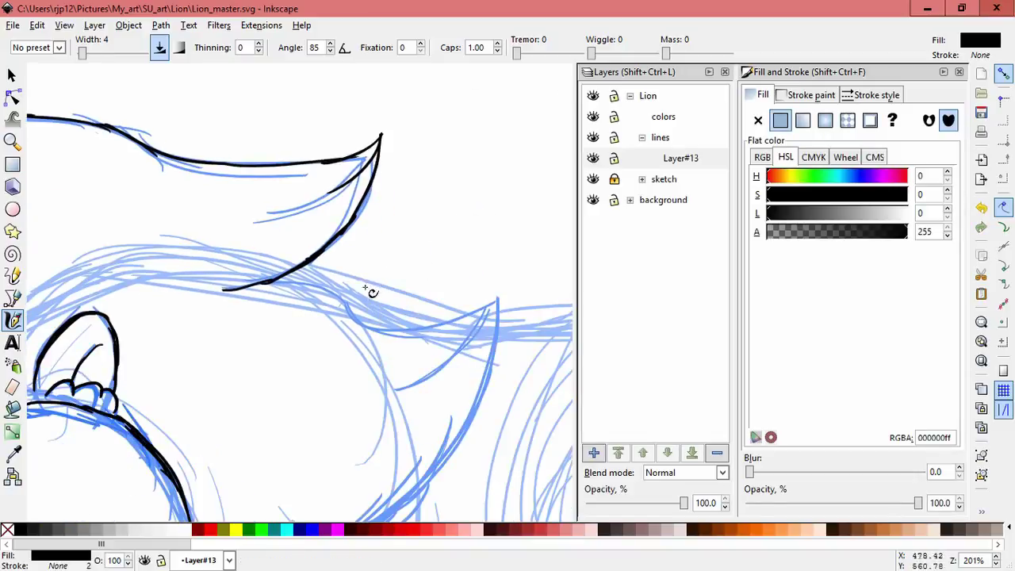
left_click_drag(277, 277, 354, 287)
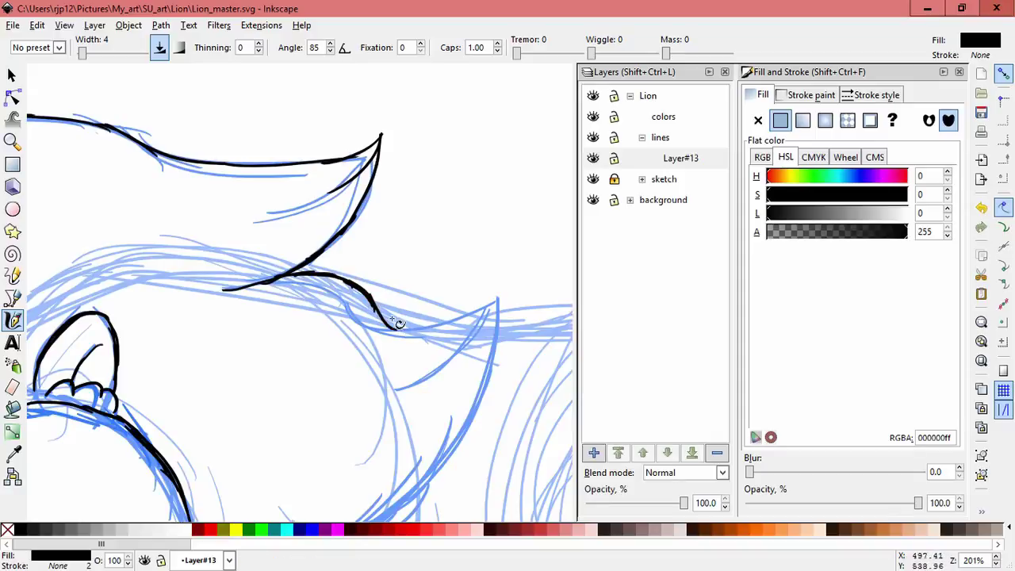
mouse_move(413, 332)
left_mouse_down()
mouse_move(457, 321)
mouse_move(425, 326)
mouse_move(513, 279)
left_mouse_up()
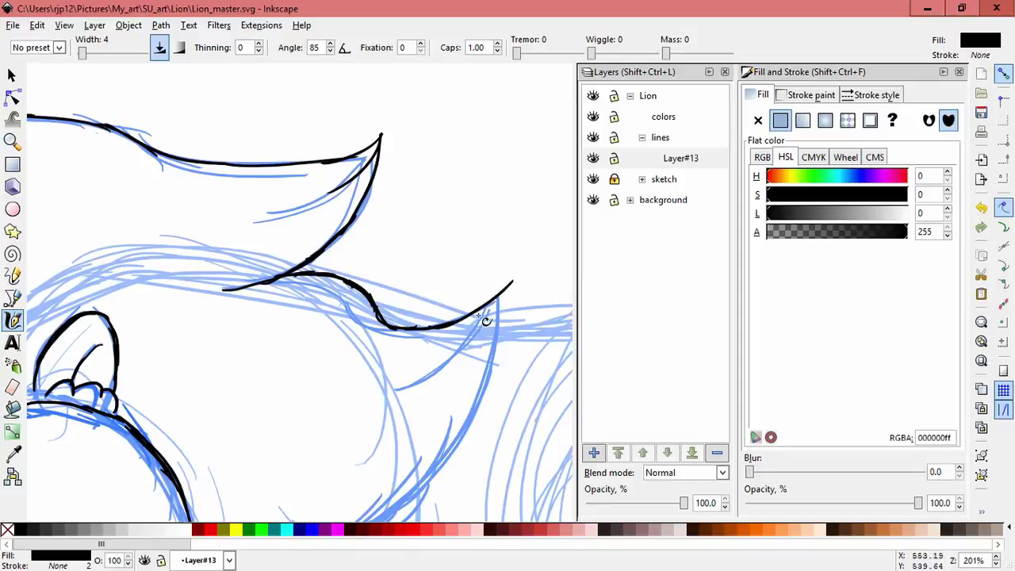
Step: Ink the upper part of the second mane lock's outer edge, curving down from its pointed tip
left_click_drag(509, 301, 479, 396)
left_click_drag(506, 320, 451, 419)
mouse_move(470, 394)
left_mouse_down()
mouse_move(506, 243)
mouse_move(467, 329)
left_mouse_up()
key("ctrl+z")
key("ctrl+z")
left_click_drag(544, 174, 467, 319)
left_click_drag(533, 218, 462, 317)
Step: Ink and thicken the lower underside of the second mane lock, and add a short crease inside its tip
left_click_drag(306, 412, 360, 413)
mouse_move(307, 410)
left_mouse_down()
mouse_move(340, 410)
mouse_move(312, 411)
mouse_move(420, 373)
left_mouse_up()
key("ctrl+z")
mouse_move(356, 413)
left_mouse_down()
mouse_move(420, 382)
mouse_move(408, 391)
mouse_move(452, 358)
left_mouse_up()
left_click_drag(398, 399, 493, 305)
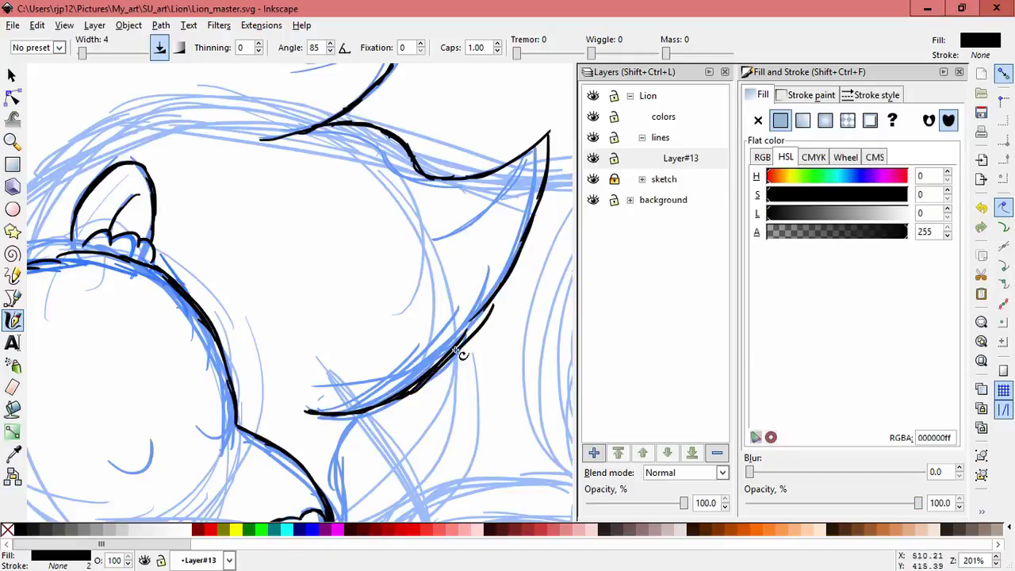
key("ctrl+z")
key("ctrl+z")
mouse_move(460, 341)
left_mouse_down()
mouse_move(494, 291)
mouse_move(403, 396)
mouse_move(481, 306)
mouse_move(360, 408)
left_mouse_up()
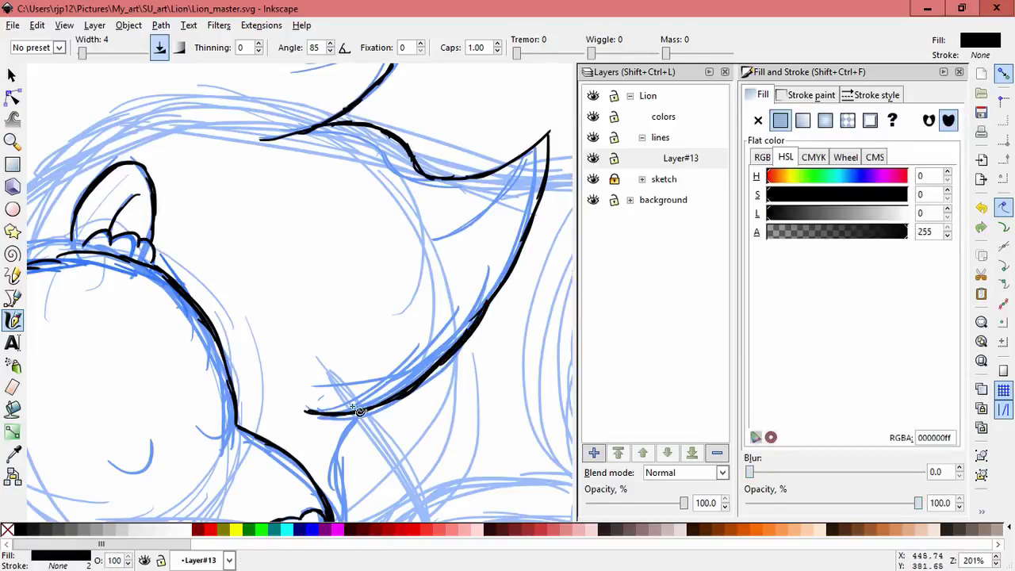
left_click_drag(551, 147, 511, 204)
scroll(425, 292, "down", 3)
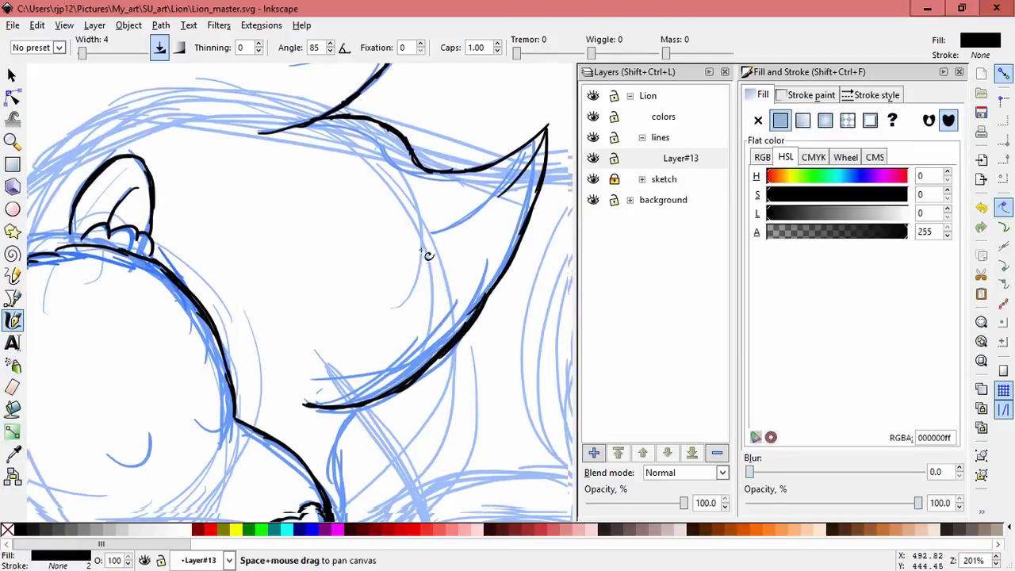
Step: Ink the short throat line running from beneath the lower mane lock down to the lion's muzzle
left_click_drag(350, 310, 341, 351)
key("ctrl+z")
left_click_drag(347, 340, 341, 442)
scroll(403, 358, "down", 2)
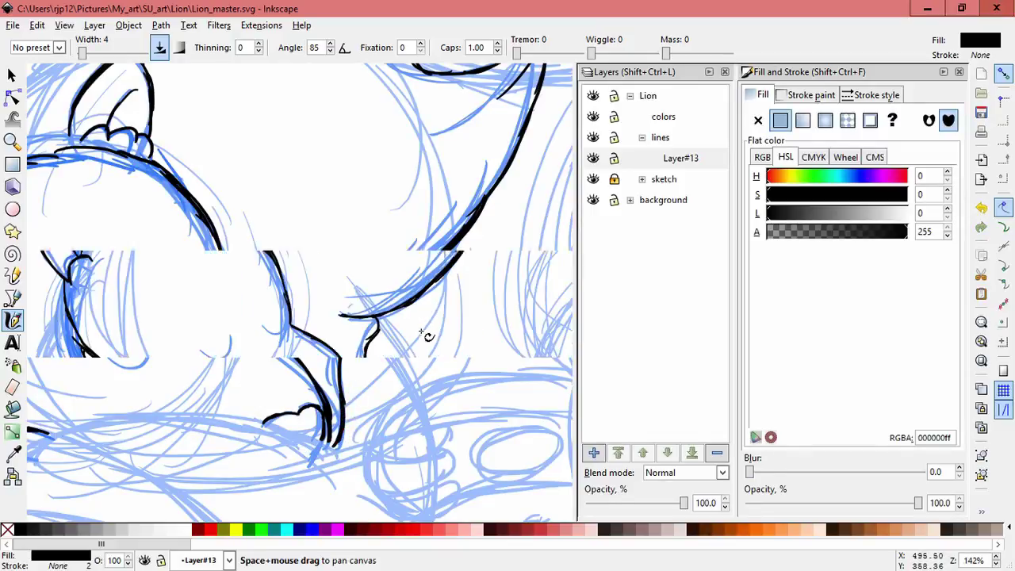
left_click_drag(464, 350, 406, 314)
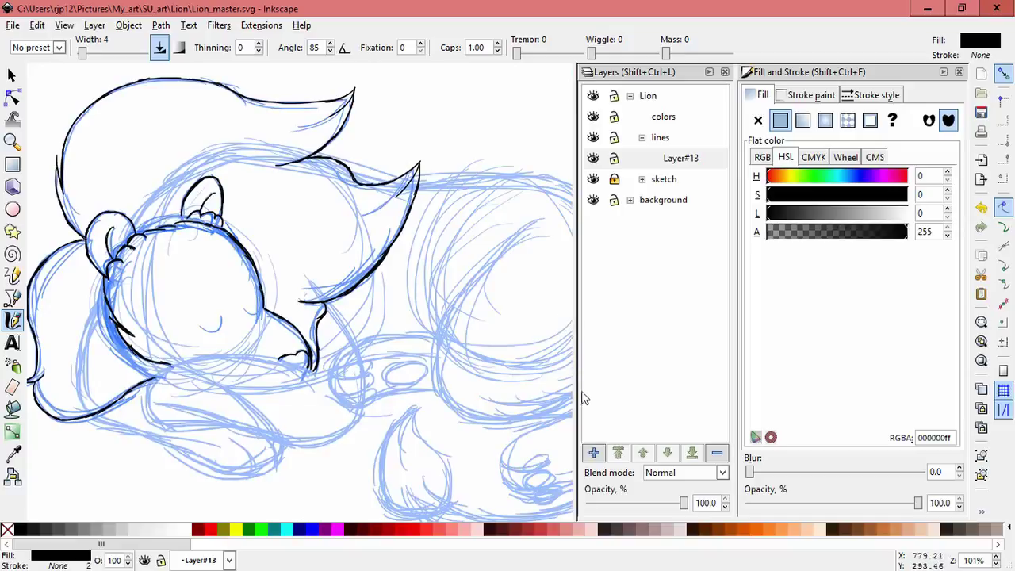
Step: Add a new layer above Layer#13, lock Layer#13, and ink the upper front curve of the lion's haunch
left_click(594, 453)
left_click(562, 337)
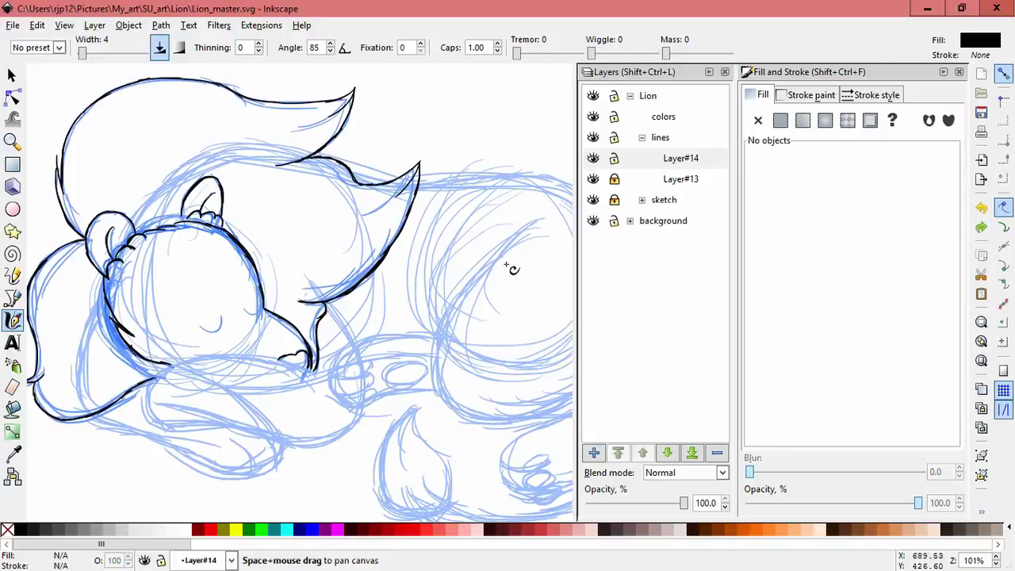
scroll(510, 272, "up", 1)
left_click_drag(442, 208, 330, 291)
left_click_drag(434, 214, 326, 326)
key("ctrl+z")
key("ctrl+z")
mouse_move(424, 222)
left_mouse_down()
mouse_move(326, 302)
mouse_move(341, 290)
mouse_move(311, 333)
left_mouse_up()
left_click_drag(380, 247, 298, 351)
left_click_drag(344, 279, 290, 378)
key("ctrl+z")
left_click_drag(338, 297, 286, 395)
left_click_drag(314, 330, 287, 407)
key("ctrl+z")
key("ctrl+z")
key("ctrl+z")
Step: Extend the haunch's front contour downward along the sketch, past where it meets the small paw
left_click_drag(331, 304, 291, 386)
left_click_drag(309, 330, 297, 441)
left_click_drag(291, 390, 319, 456)
key("ctrl+z")
mouse_move(292, 420)
left_mouse_down()
mouse_move(320, 480)
mouse_move(337, 468)
left_mouse_up()
key("ctrl+z")
key("ctrl+z")
Step: Ink the rounded underside of the thigh, from the base of its front contour to the top of the hind foot
key("space")
mouse_move(468, 460)
left_mouse_down()
mouse_move(379, 376)
mouse_move(339, 375)
left_mouse_up()
key("Escape")
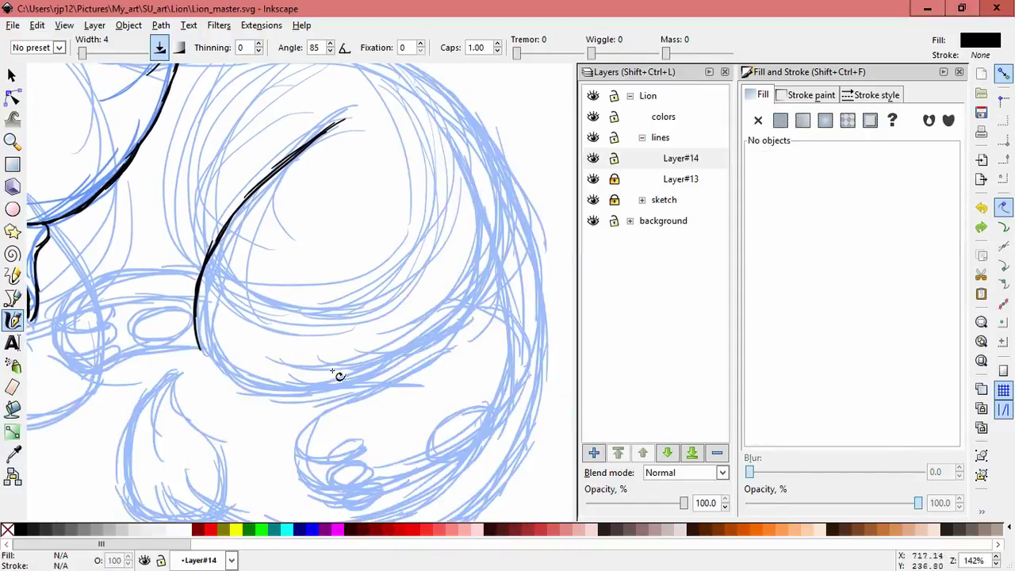
key("ctrl+z")
left_click_drag(197, 348, 248, 389)
key("ctrl+z")
key("ctrl+z")
mouse_move(198, 346)
left_mouse_down()
mouse_move(240, 388)
mouse_move(226, 381)
left_mouse_up()
key("ctrl+z")
key("ctrl+z")
left_click_drag(200, 349, 276, 401)
left_click_drag(217, 373, 314, 389)
left_click_drag(237, 386, 329, 371)
key("ctrl+z")
mouse_move(388, 386)
left_mouse_down()
mouse_move(397, 389)
mouse_move(266, 402)
left_mouse_up()
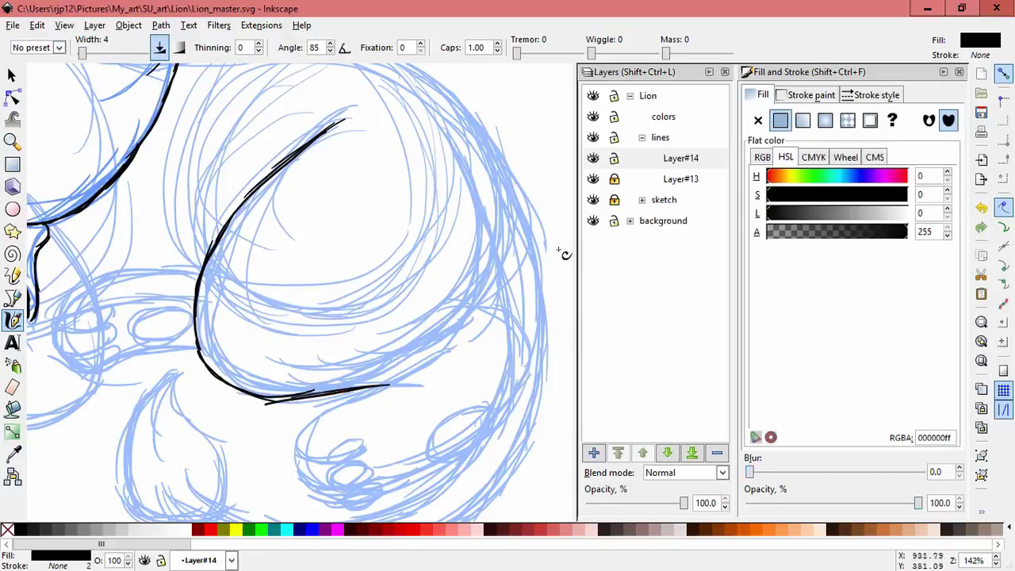
Step: Ink the short crease line that runs from the back of the thigh toward the inner edge of the tail
left_click_drag(445, 302, 516, 326)
key("ctrl+z")
mouse_move(449, 302)
left_mouse_down()
mouse_move(505, 312)
mouse_move(529, 330)
mouse_move(503, 312)
mouse_move(528, 345)
left_mouse_up()
key("ctrl+z")
key("ctrl+z")
mouse_move(493, 307)
left_mouse_down()
mouse_move(526, 338)
mouse_move(530, 371)
left_mouse_up()
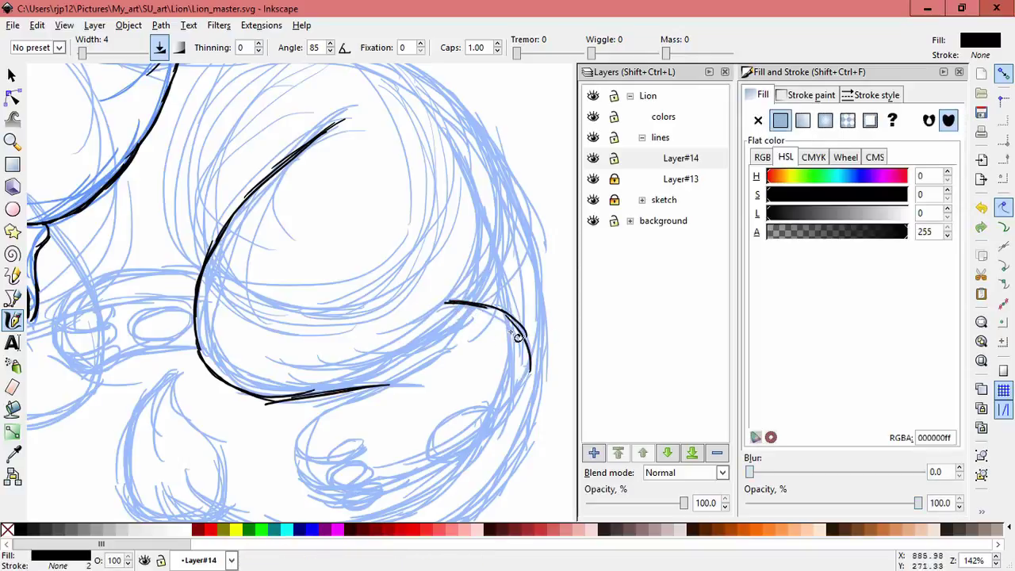
key("ctrl+z")
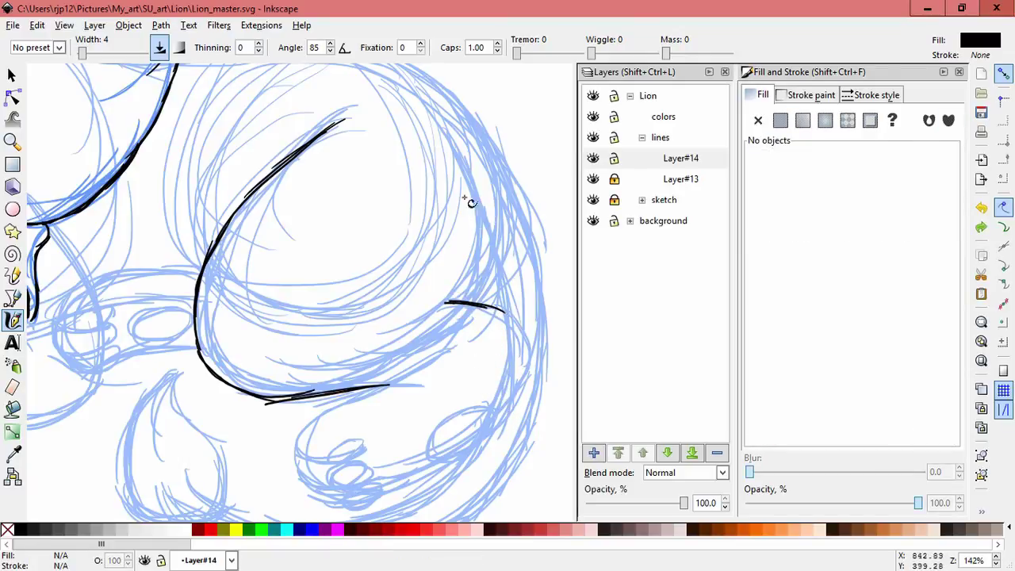
Step: Ink the rear curve of the haunch down to the short crease line
mouse_move(452, 153)
left_mouse_down()
mouse_move(482, 204)
mouse_move(460, 276)
left_mouse_up()
key("ctrl+z")
left_click_drag(446, 302, 466, 279)
mouse_move(447, 301)
left_mouse_down()
mouse_move(476, 265)
mouse_move(482, 227)
mouse_move(464, 273)
left_mouse_up()
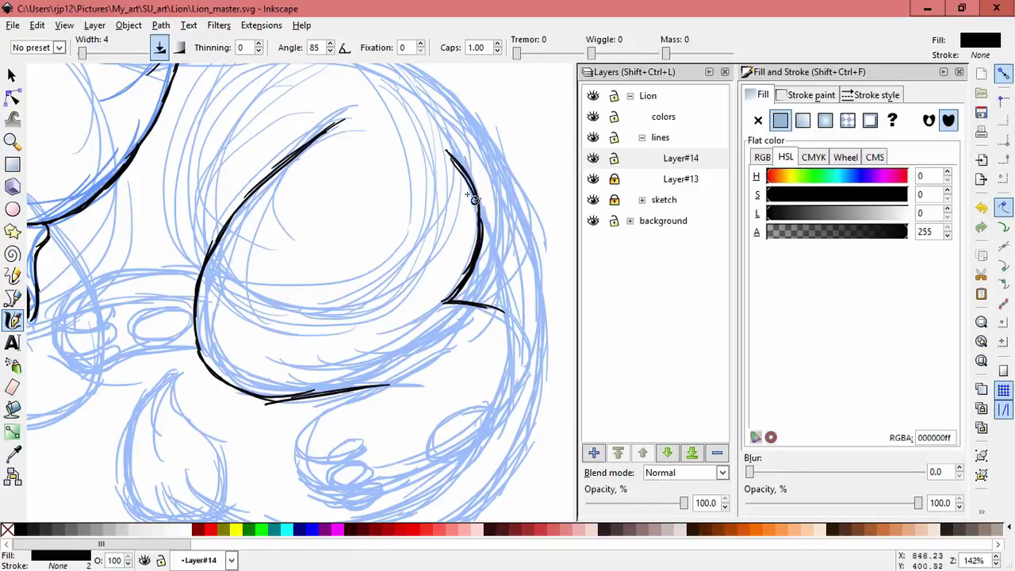
Step: Ink the upper part of the tail's inner edge, from the haunch's rear curve down past the crease
key("ctrl+z")
mouse_move(482, 213)
left_mouse_down()
mouse_move(480, 263)
mouse_move(493, 258)
mouse_move(503, 301)
left_mouse_up()
key("ctrl+z")
left_click_drag(483, 221, 503, 321)
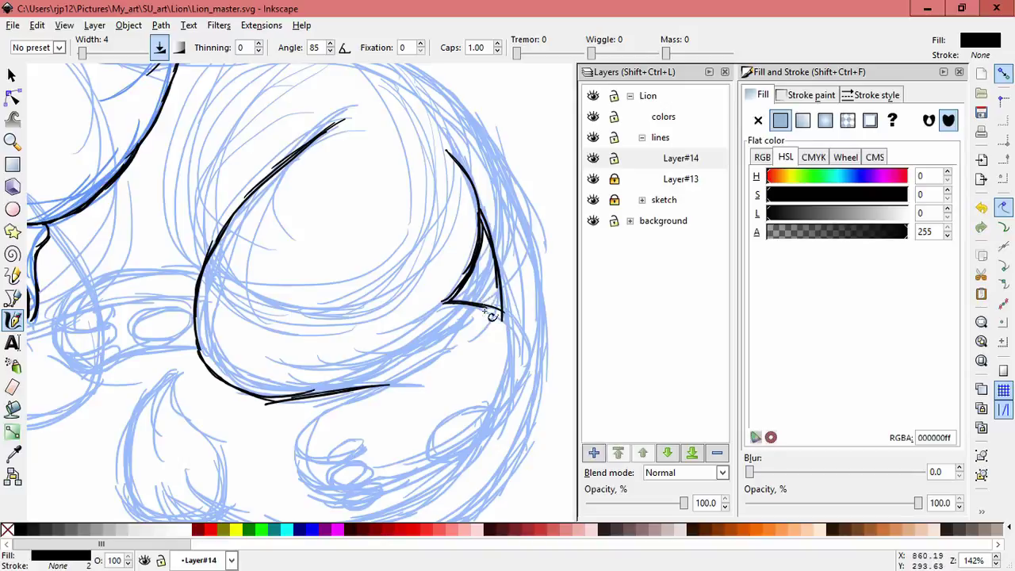
key("ctrl+z")
key("ctrl+z")
left_click_drag(483, 209, 498, 267)
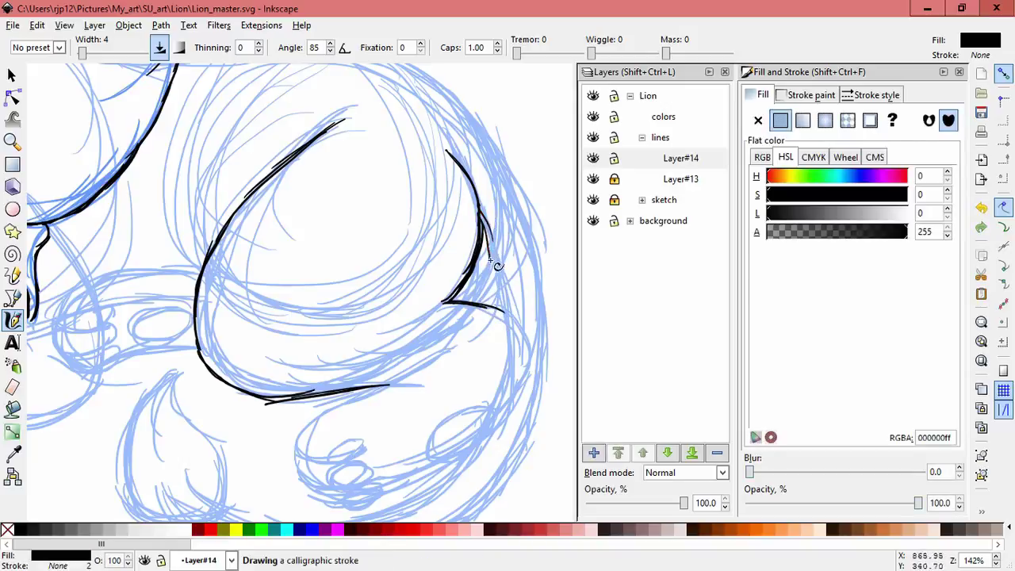
key("ctrl+z")
left_click_drag(491, 221, 505, 381)
key("ctrl+z")
mouse_move(503, 297)
left_mouse_down()
mouse_move(497, 406)
mouse_move(523, 250)
mouse_move(505, 313)
left_mouse_up()
Step: Continue the tail's inner edge around beneath the hind foot until it reaches the tail tuft
key("space")
mouse_move(521, 268)
left_mouse_down()
mouse_move(468, 349)
mouse_move(428, 376)
left_mouse_up()
left_click_drag(489, 333, 407, 387)
key("ctrl+z")
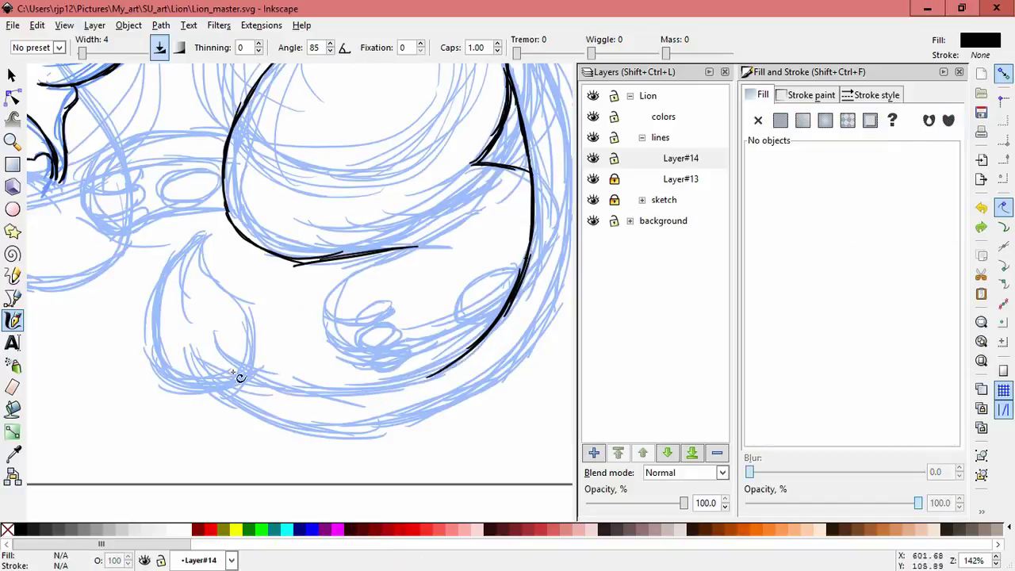
mouse_move(267, 387)
left_mouse_down()
mouse_move(340, 397)
mouse_move(409, 375)
left_mouse_up()
key("ctrl+z")
key("ctrl+z")
key("ctrl+z")
left_click_drag(323, 397, 457, 374)
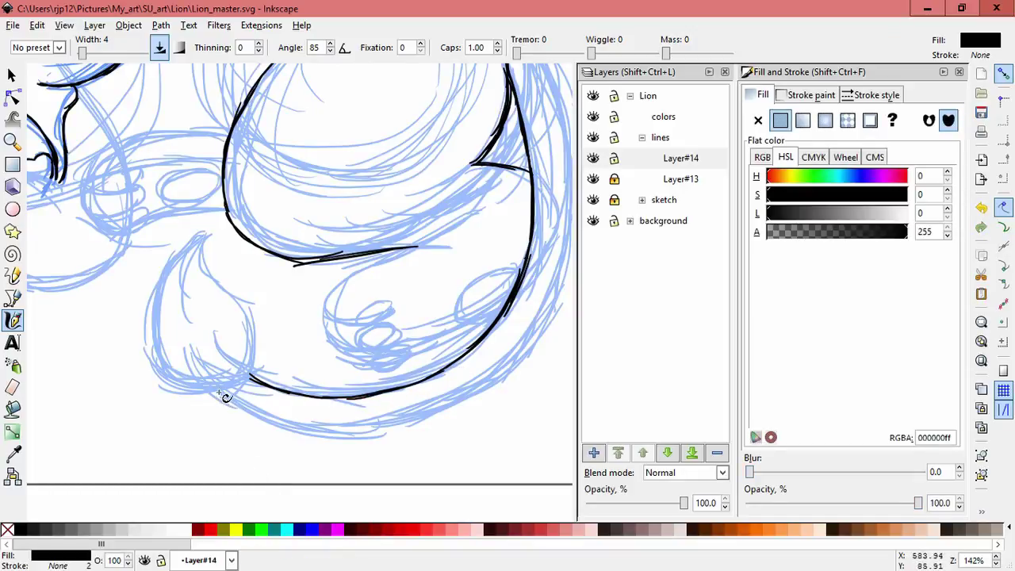
Step: Ink the tail's outer edge from the tuft along the bottom of the curl
mouse_move(222, 398)
left_mouse_down()
mouse_move(369, 431)
mouse_move(406, 420)
left_mouse_up()
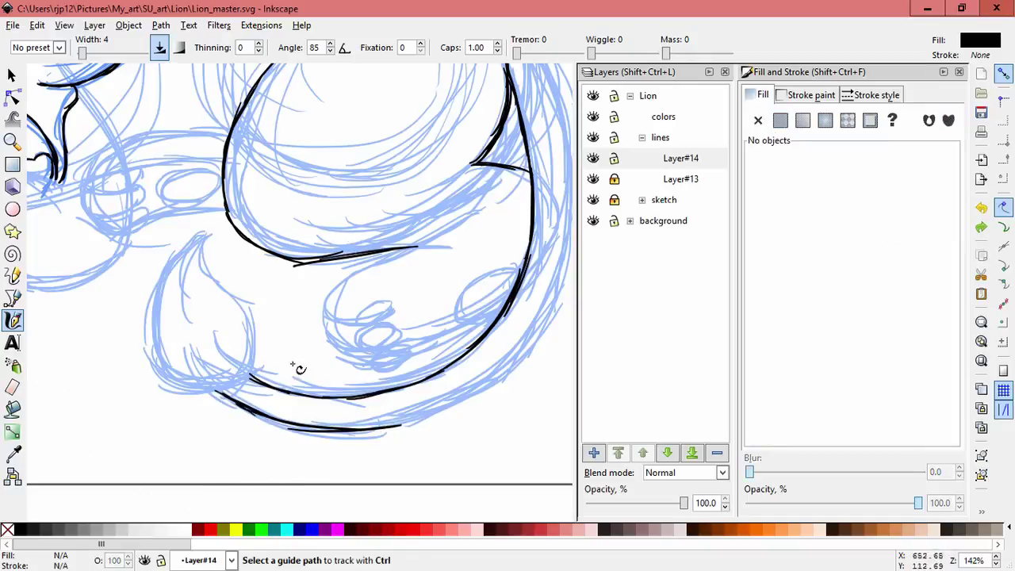
left_click_drag(336, 431, 440, 409)
left_click_drag(373, 428, 460, 400)
key("ctrl+z")
key("ctrl+z")
mouse_move(373, 427)
left_mouse_down()
mouse_move(441, 415)
mouse_move(532, 341)
left_mouse_up()
mouse_move(531, 341)
left_mouse_down()
mouse_move(420, 419)
mouse_move(439, 397)
left_mouse_up()
key("ctrl+z")
left_click_drag(386, 452, 439, 395)
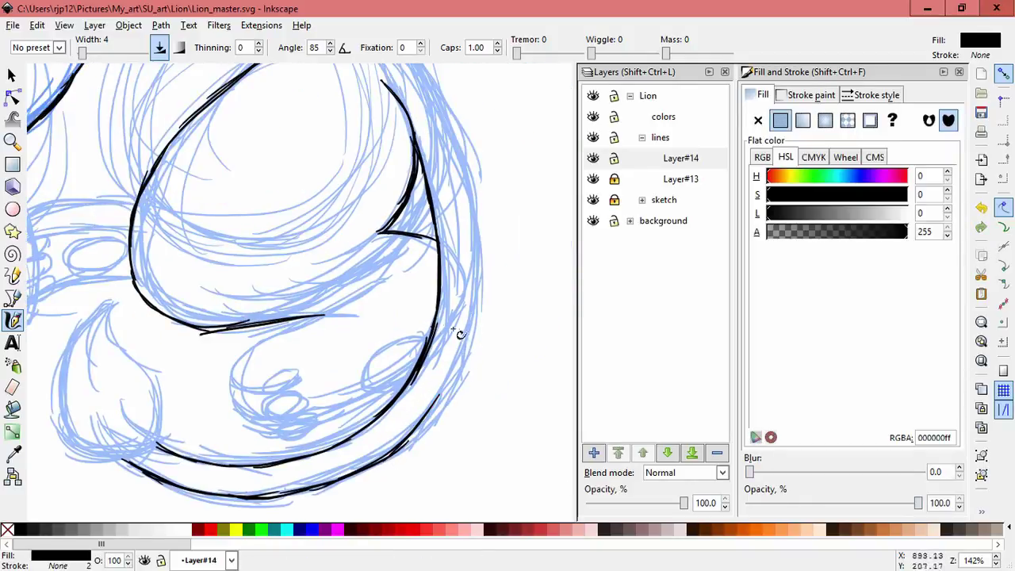
Step: Extend the tail's outer edge upward from the bottom curl beside the hind foot
left_click_drag(467, 341, 406, 440)
left_click_drag(448, 374, 396, 441)
key("ctrl+z")
key("ctrl+z")
key("ctrl+z")
left_click_drag(467, 338, 428, 419)
left_click_drag(455, 369, 389, 452)
key("ctrl+z")
left_click_drag(446, 389, 385, 452)
key("ctrl+z")
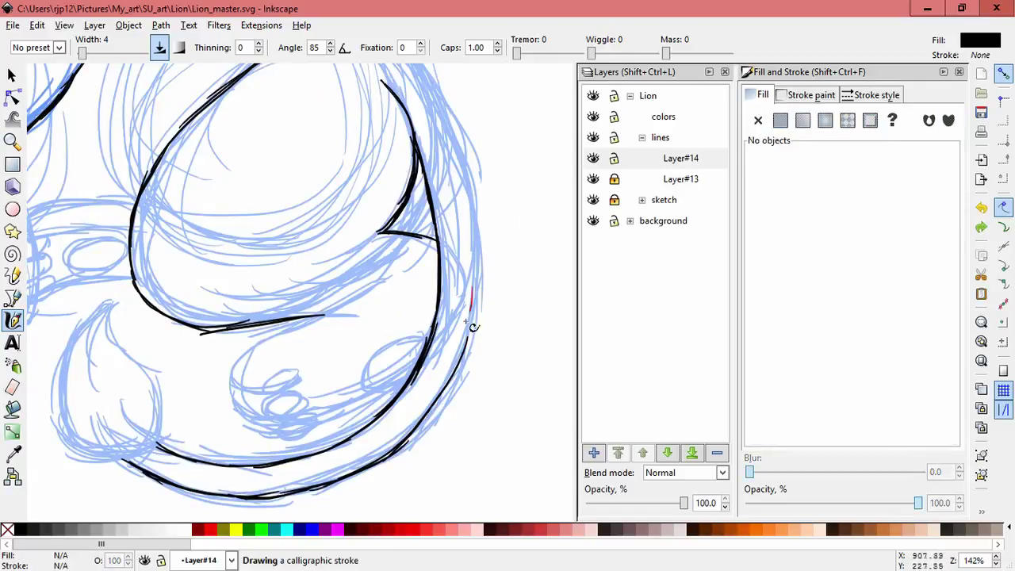
Step: Ink the near-vertical stretch of the tail's outer edge up to beside the haunch's rear curve
left_click_drag(465, 321, 462, 340)
left_click_drag(476, 272, 461, 347)
key("ctrl+z")
key("ctrl+z")
left_click_drag(476, 271, 458, 354)
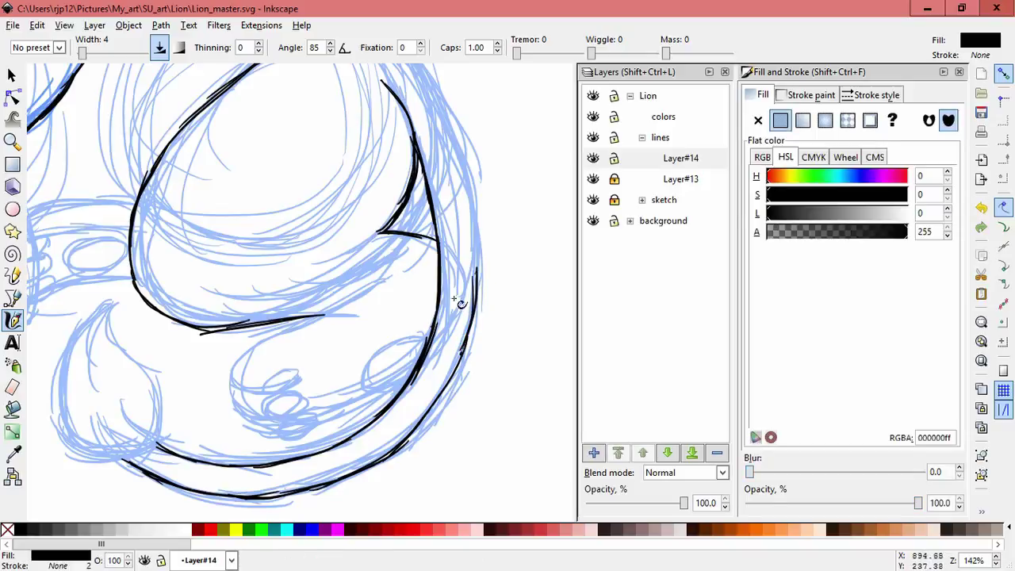
key("ctrl+z")
mouse_move(465, 184)
left_mouse_down()
mouse_move(479, 260)
mouse_move(474, 304)
left_mouse_up()
key("ctrl+z")
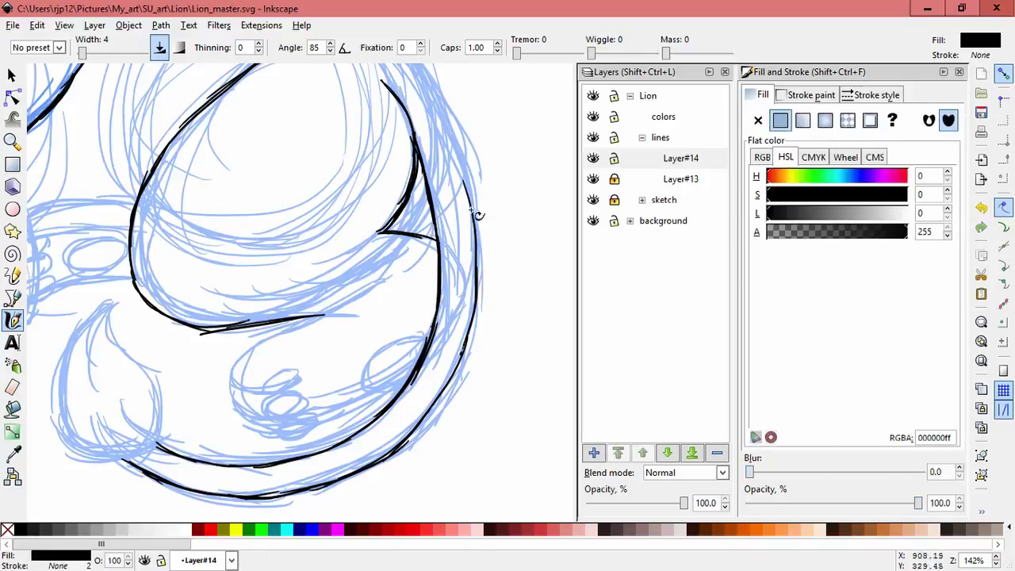
left_click_drag(467, 227, 453, 357)
Step: Ink the lion's back contour, joining the tail's outer edge over the haunch to the lower mane lock
scroll(460, 178, "up", 3)
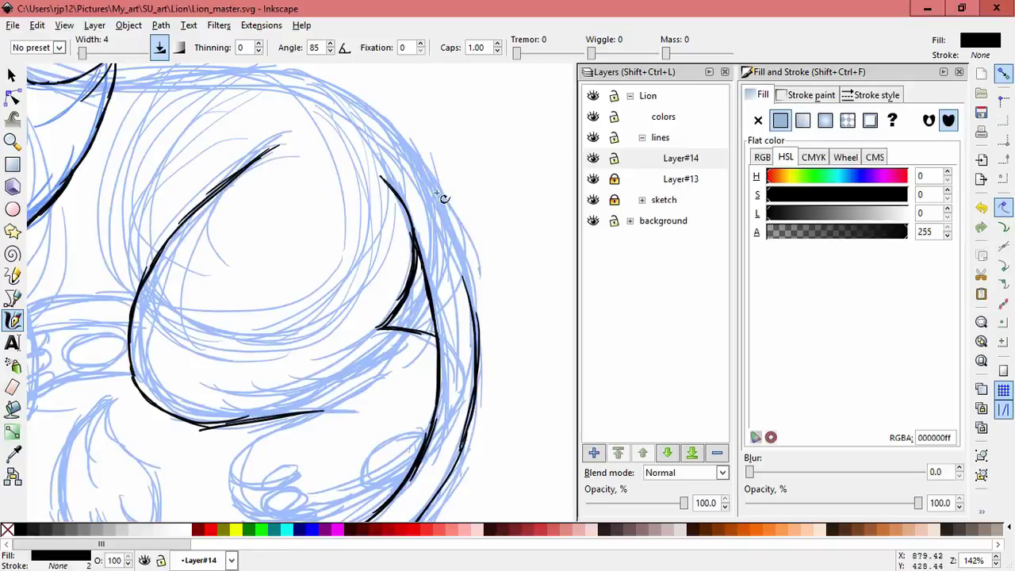
mouse_move(384, 129)
left_mouse_down()
mouse_move(460, 238)
mouse_move(482, 325)
mouse_move(473, 337)
left_mouse_up()
key("space")
left_click_drag(462, 228, 460, 217)
left_click_drag(337, 73, 430, 168)
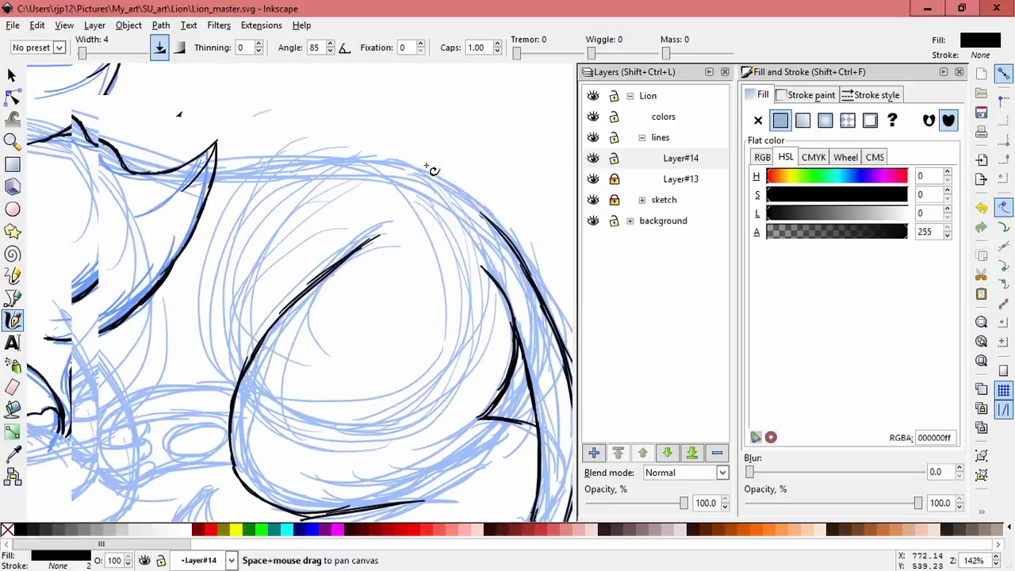
left_click_drag(214, 192, 306, 170)
key("Escape")
mouse_move(217, 183)
left_mouse_down()
mouse_move(363, 162)
mouse_move(333, 163)
mouse_move(428, 176)
mouse_move(469, 190)
mouse_move(496, 218)
left_mouse_up()
key("ctrl+z")
left_click_drag(436, 179, 497, 229)
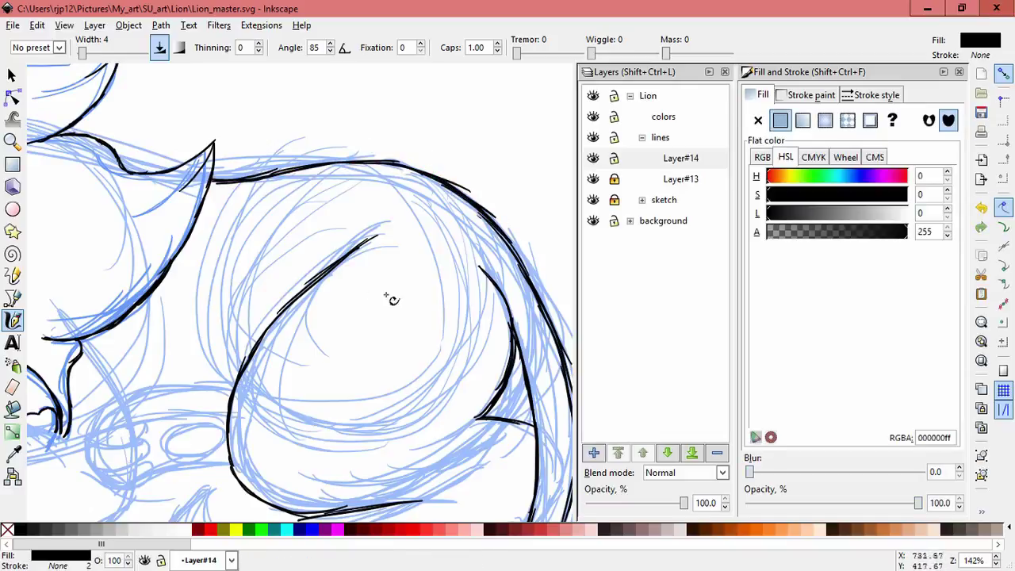
Step: Ink the top contour of the hind foot from the back of the thigh to the front of the toes
scroll(415, 324, "down", 5)
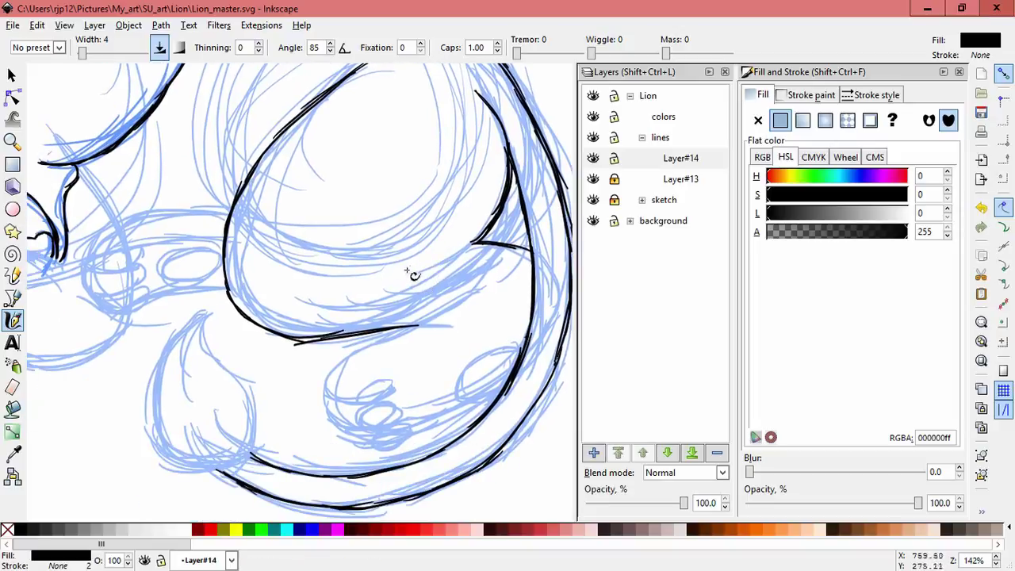
left_click_drag(462, 297, 400, 329)
left_click_drag(468, 294, 379, 337)
mouse_move(450, 308)
left_mouse_down()
mouse_move(342, 355)
mouse_move(327, 389)
left_mouse_up()
left_click_drag(336, 363, 333, 402)
key("ctrl+z")
key("ctrl+z")
key("ctrl+z")
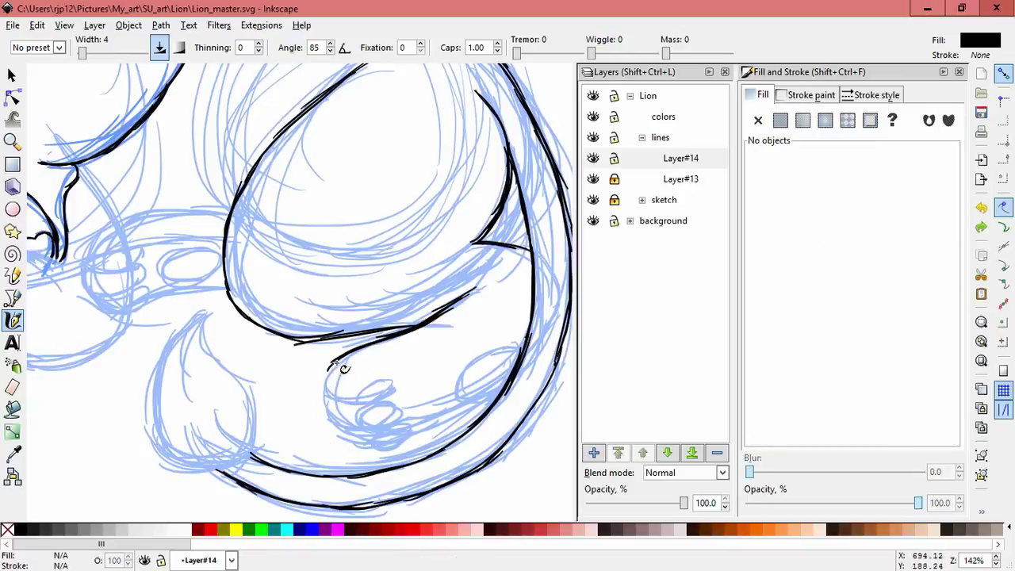
left_click_drag(327, 366, 332, 380)
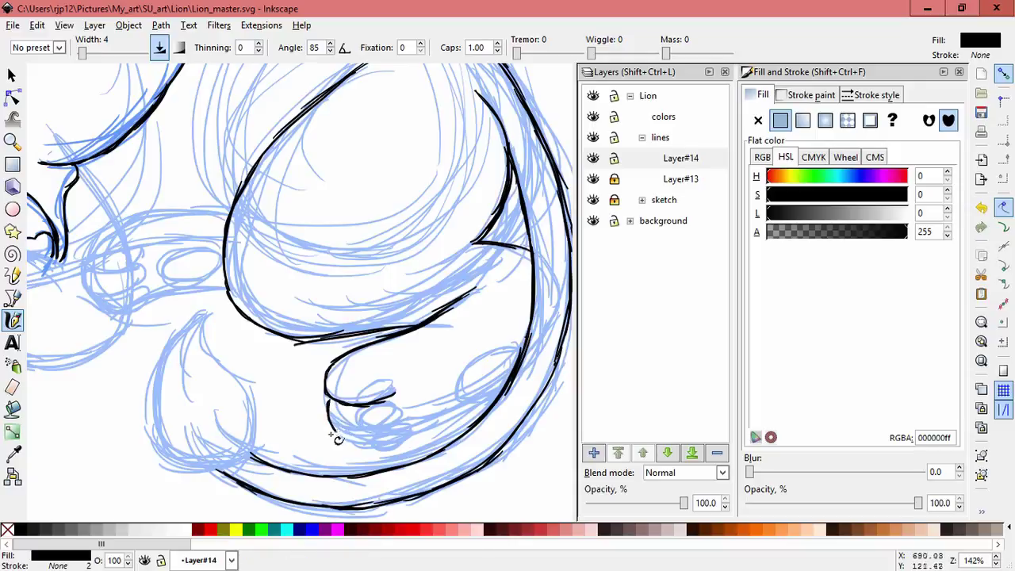
Step: Ink the hind foot's toes and its sole line back to the inner edge of the tail
key("ctrl+z")
mouse_move(329, 403)
left_mouse_down()
mouse_move(339, 432)
mouse_move(400, 432)
mouse_move(376, 432)
mouse_move(402, 420)
left_mouse_up()
key("ctrl+z")
key("ctrl+z")
key("ctrl+z")
key("ctrl+z")
key("ctrl+z")
left_click_drag(365, 446, 485, 401)
key("ctrl+z")
left_click_drag(419, 431, 503, 391)
left_click_drag(461, 417, 503, 391)
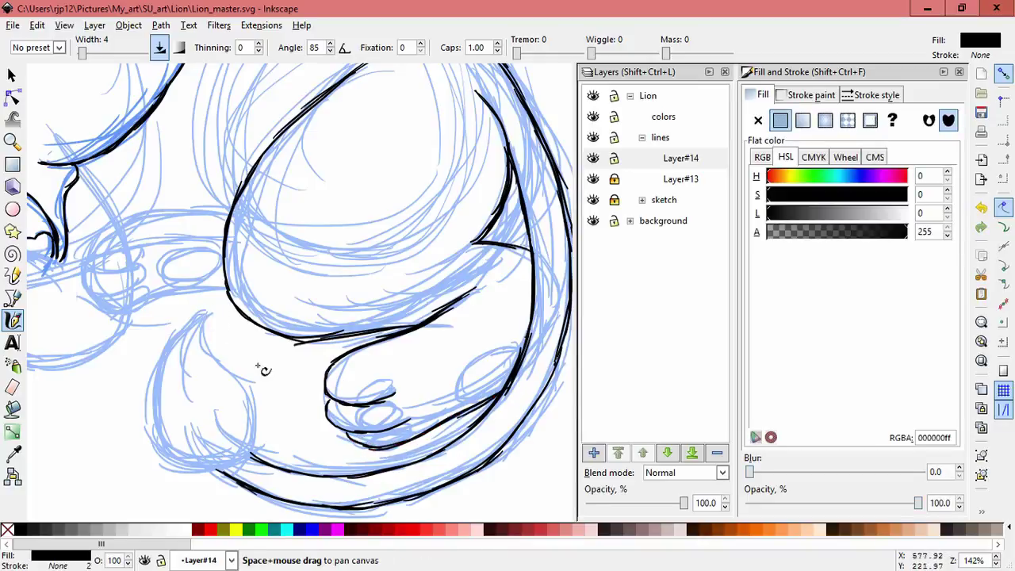
Step: Ink the upper and lower edges of the small leg that sticks out between the thigh and the chest
left_click_drag(258, 365, 305, 405)
left_click_drag(278, 249, 179, 258)
key("ctrl+z")
key("ctrl+z")
key("ctrl+z")
left_click_drag(278, 251, 163, 259)
left_click_drag(193, 345, 272, 329)
left_click_drag(188, 325, 237, 368)
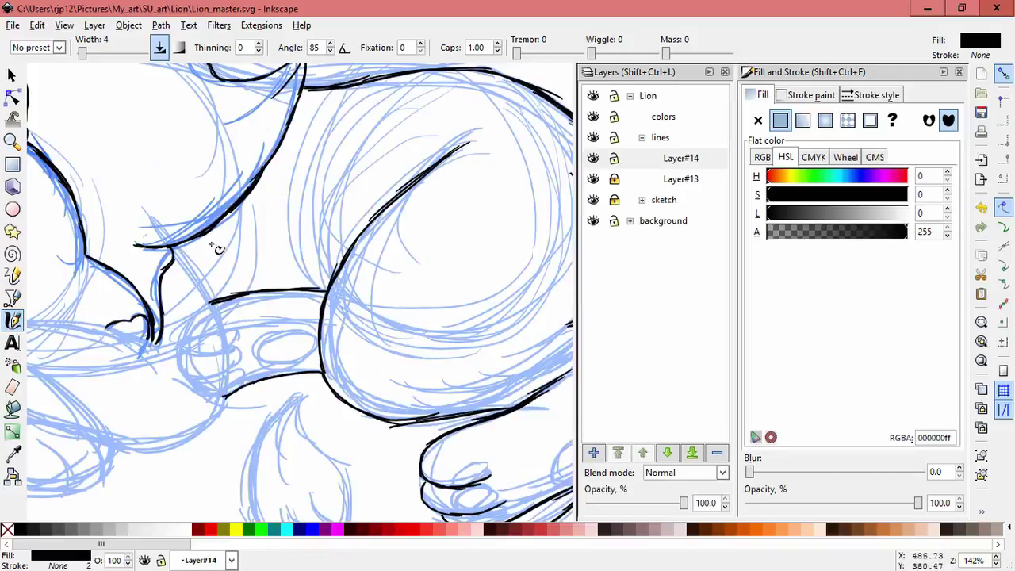
Step: Ink the chest contour from beneath the mane down across the small leg and around to the front paw
mouse_move(181, 256)
left_mouse_down()
mouse_move(207, 283)
mouse_move(172, 247)
mouse_move(222, 315)
mouse_move(199, 276)
mouse_move(229, 377)
left_mouse_up()
left_click_drag(224, 331, 231, 385)
left_click_drag(103, 379, 292, 318)
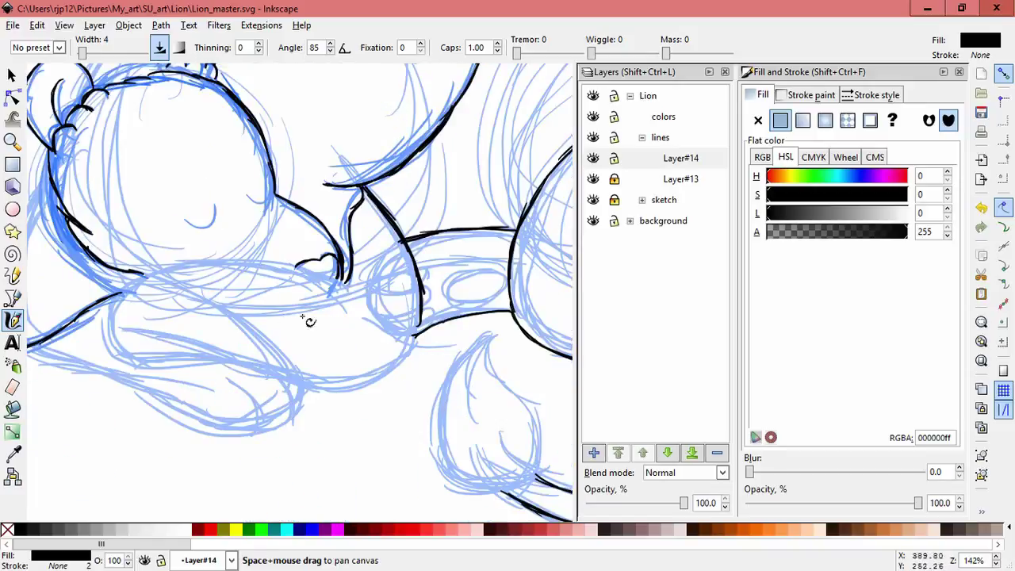
mouse_move(420, 322)
left_mouse_down()
mouse_move(409, 345)
mouse_move(419, 318)
mouse_move(417, 341)
mouse_move(362, 384)
mouse_move(398, 364)
mouse_move(287, 387)
mouse_move(347, 398)
left_mouse_up()
key("ctrl+z")
key("ctrl+z")
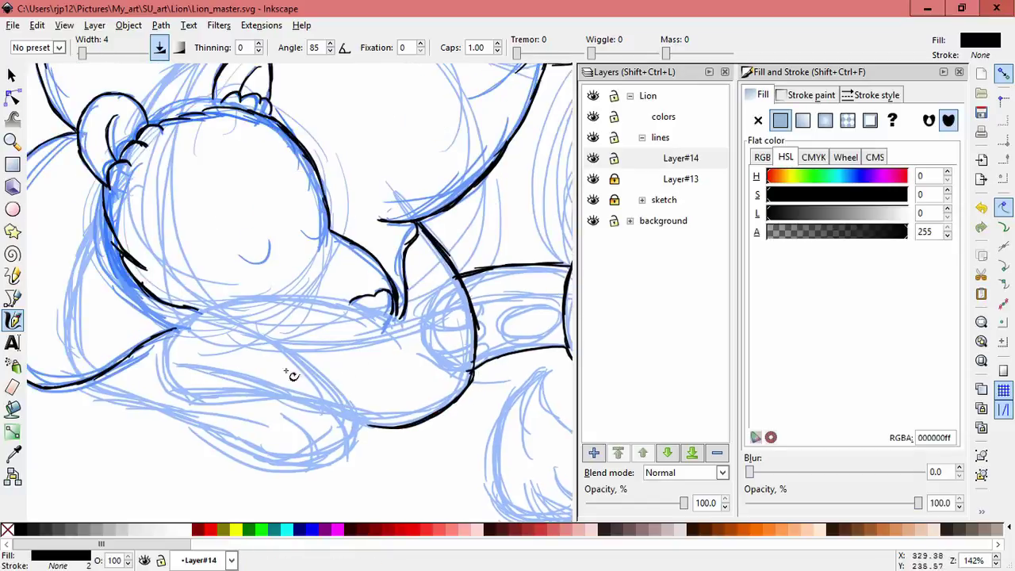
Step: Ink the foreleg's upper contour from beneath the jaw down to where the chest line meets the paw
mouse_move(189, 307)
left_mouse_down()
mouse_move(236, 319)
mouse_move(313, 363)
left_mouse_up()
key("ctrl+z")
left_click_drag(266, 333, 336, 400)
key("ctrl+z")
left_click_drag(304, 355, 363, 425)
Step: Ink the rounded toe at the tip of the front paw and the curved line of the neighbouring toe
mouse_move(318, 367)
left_mouse_down()
mouse_move(356, 429)
mouse_move(357, 455)
left_mouse_up()
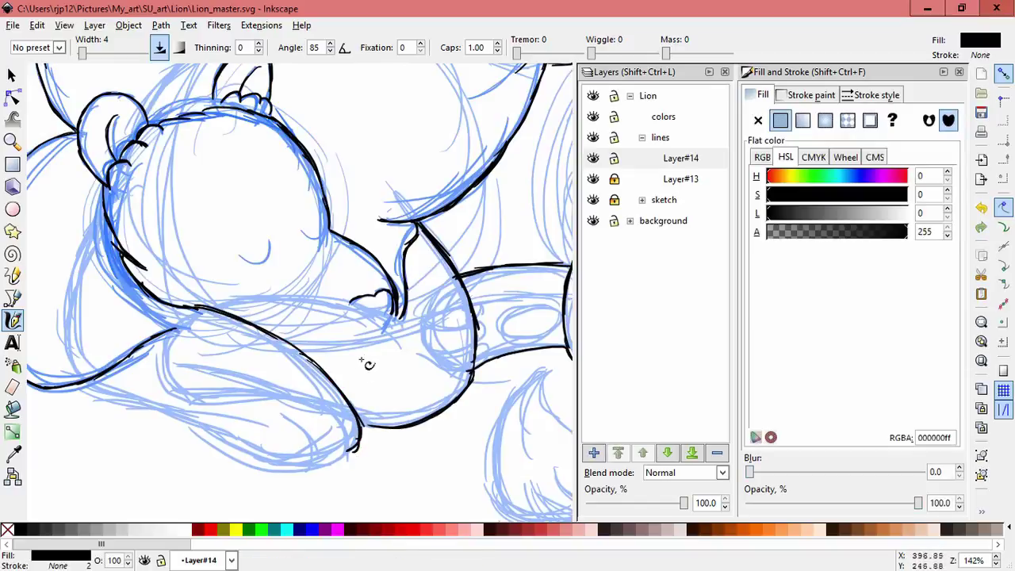
key("ctrl+z")
key("ctrl+z")
mouse_move(360, 418)
left_mouse_down()
mouse_move(354, 445)
mouse_move(361, 422)
mouse_move(349, 443)
mouse_move(323, 404)
mouse_move(343, 458)
mouse_move(312, 469)
mouse_move(347, 465)
left_mouse_up()
key("ctrl+z")
key("ctrl+z")
key("ctrl+z")
key("ctrl+z")
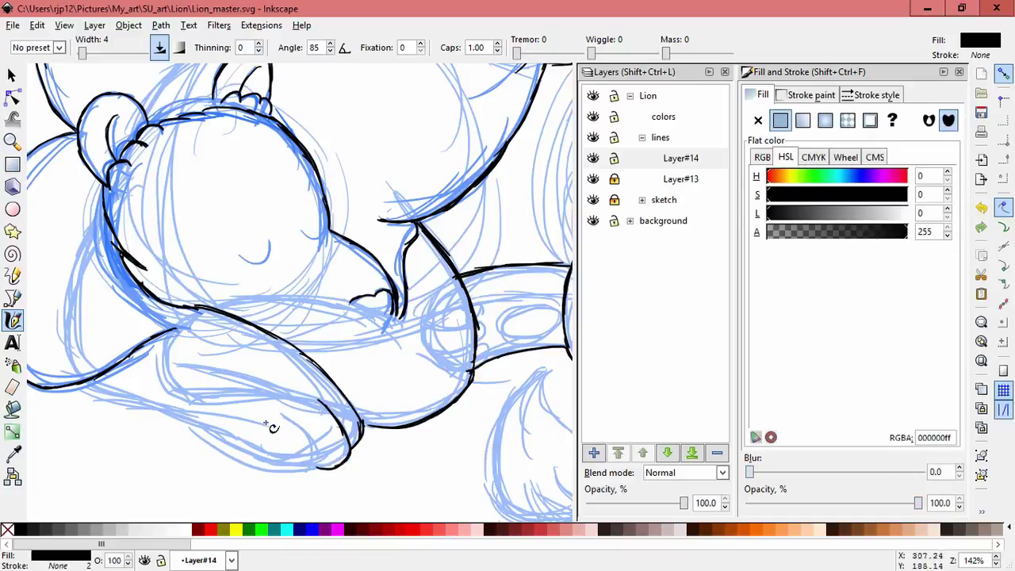
mouse_move(278, 412)
left_mouse_down()
mouse_move(307, 450)
mouse_move(306, 465)
left_mouse_up()
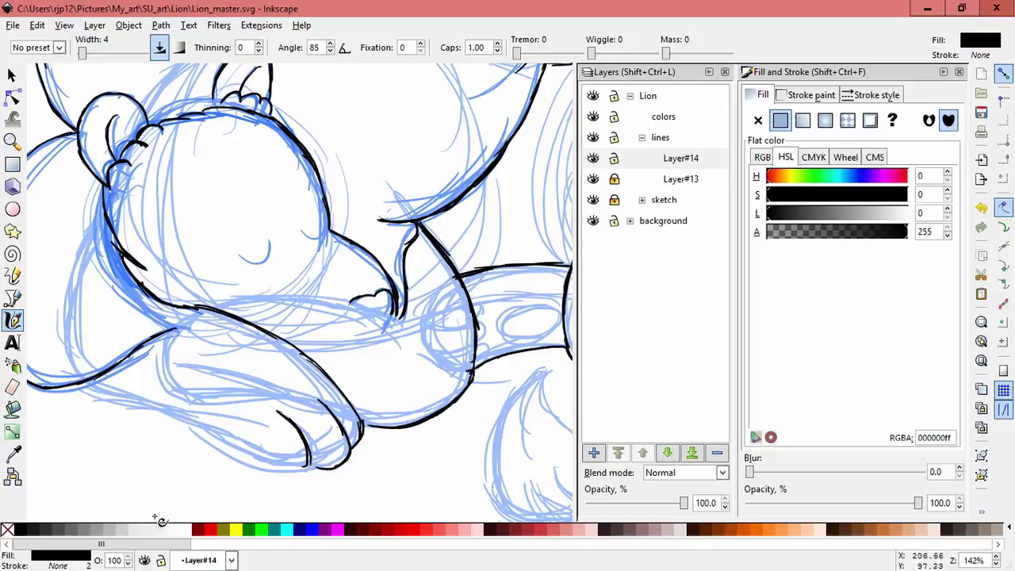
Step: Ink the foreleg's lower contour from the rounded front toe back to the mane's lower edge
mouse_move(214, 432)
left_mouse_down()
mouse_move(261, 460)
mouse_move(296, 463)
left_mouse_up()
left_click_drag(83, 387, 194, 427)
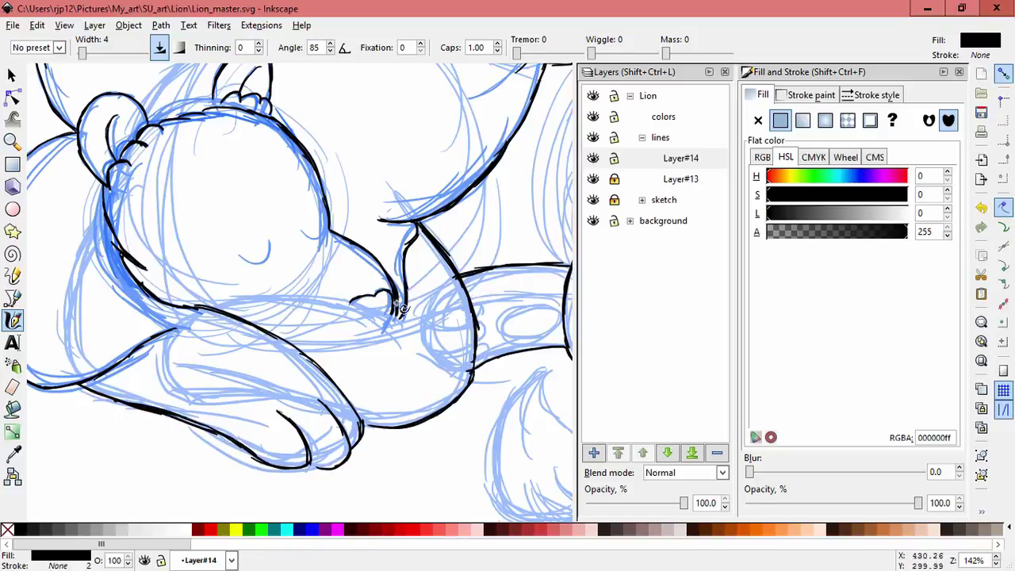
Step: Ink the jaw line along the muzzle's underside from the cheek to the tip below the nose
left_click_drag(386, 319, 383, 317)
key("ctrl+z")
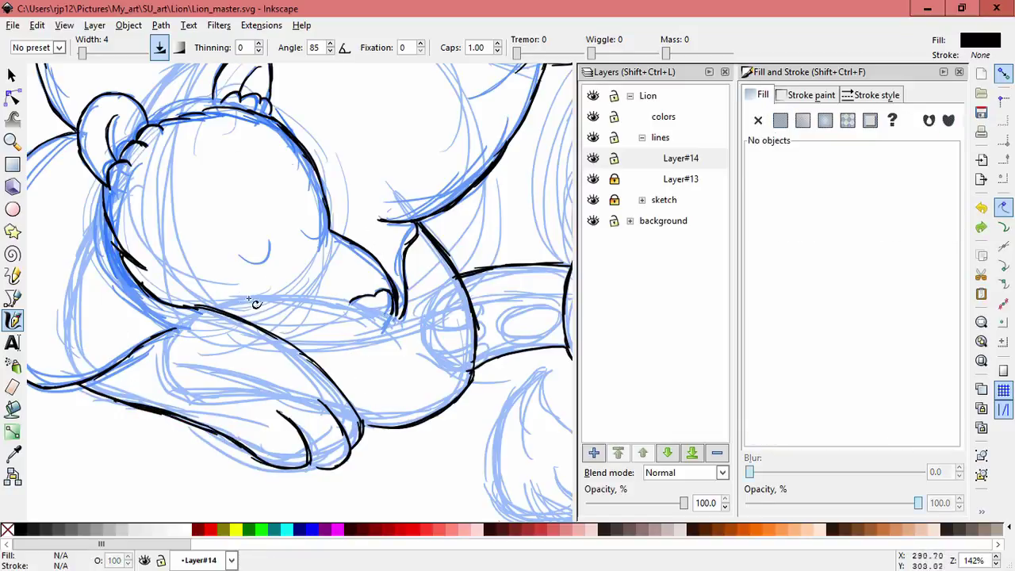
left_click_drag(209, 307, 323, 294)
left_click_drag(260, 298, 355, 304)
key("ctrl+z")
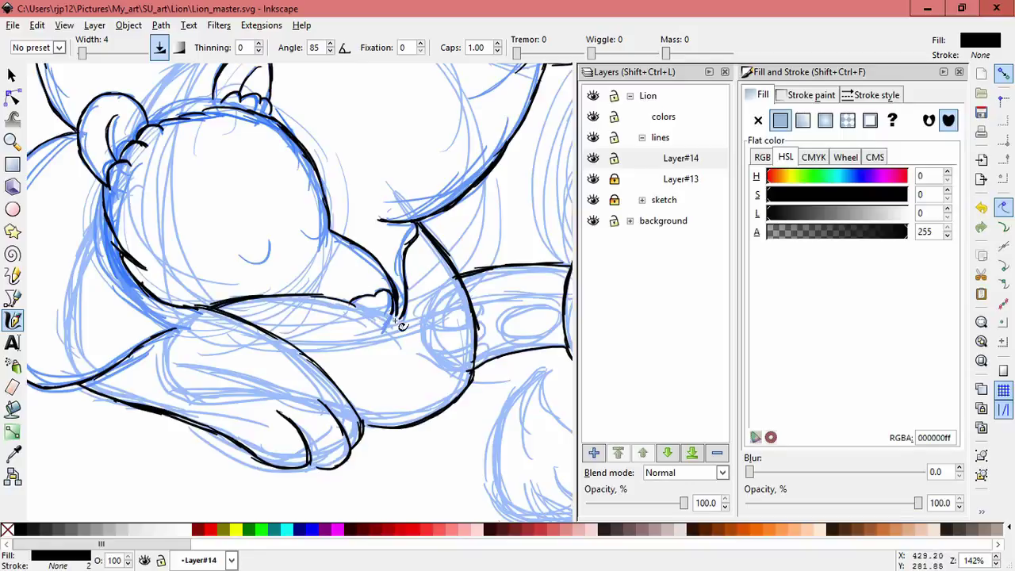
left_click_drag(338, 292, 354, 304)
key("ctrl+z")
left_click_drag(372, 311, 347, 306)
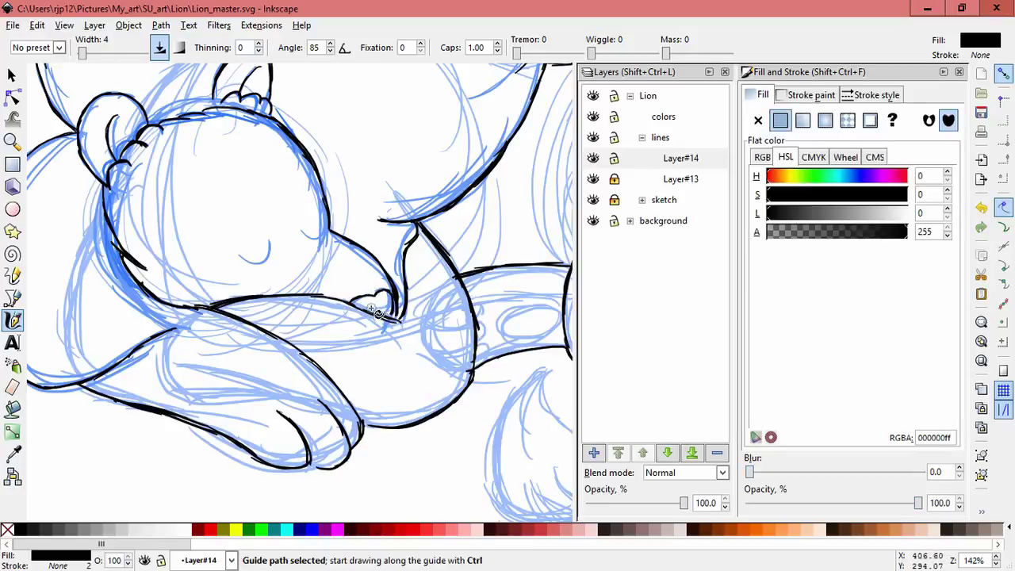
key("ctrl+z")
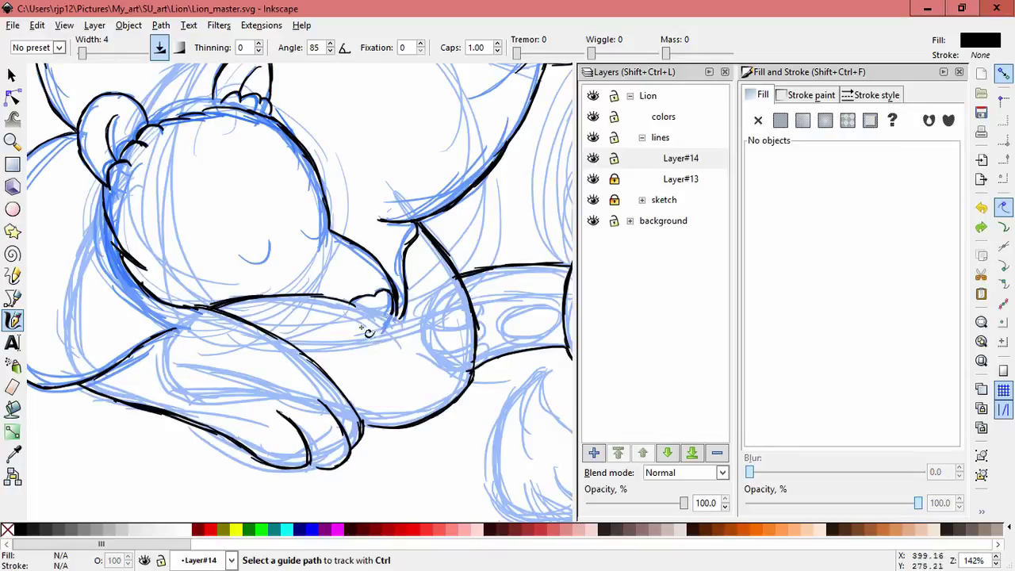
mouse_move(333, 298)
left_mouse_down()
mouse_move(400, 321)
mouse_move(324, 296)
mouse_move(348, 301)
left_mouse_up()
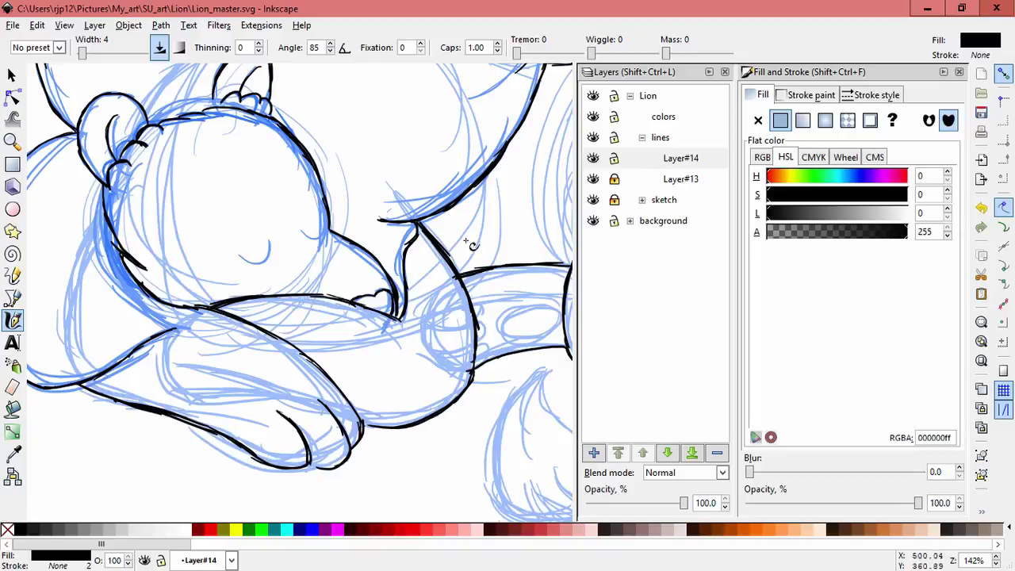
Step: Add a new layer above Layer#14 for the next lines and lock Layer#14
key("minus")
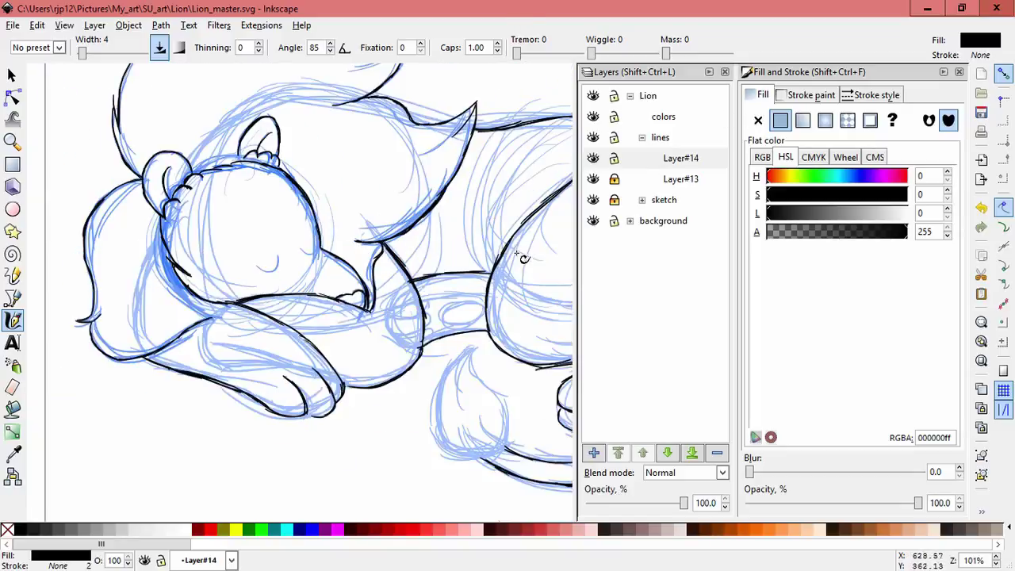
left_click_drag(503, 378, 389, 319)
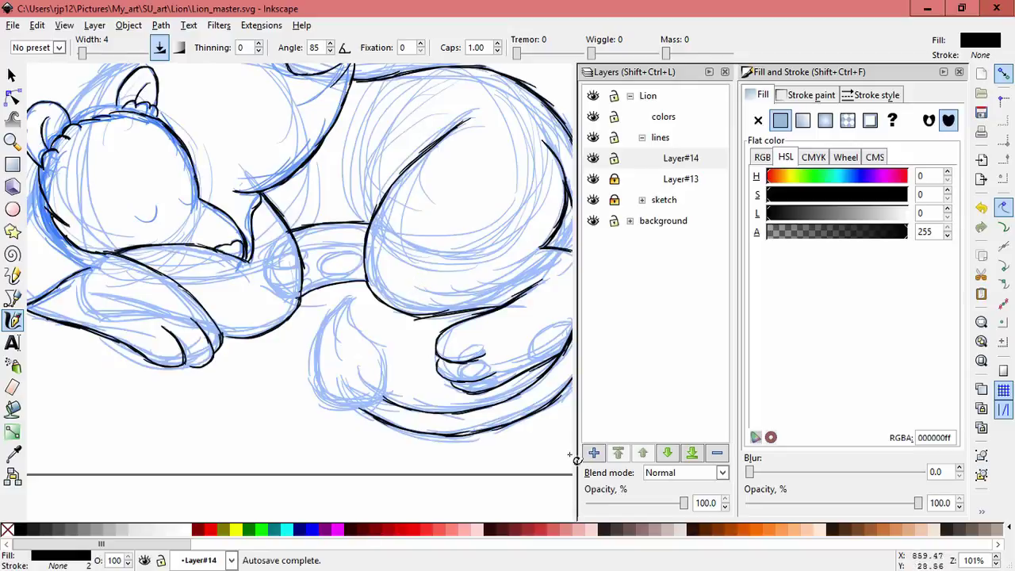
left_click(593, 451)
left_click(583, 338)
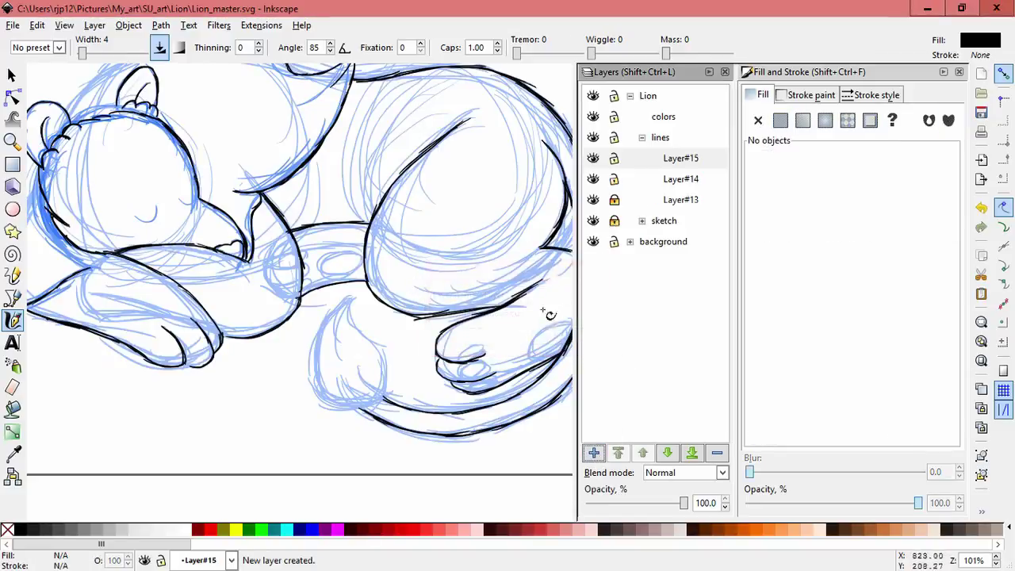
left_click(613, 179)
Step: Ink the tail tuft's inner contour from its pointed tip down the side facing the hind paw to the tail
mouse_move(345, 339)
left_mouse_down()
mouse_move(356, 335)
mouse_move(349, 374)
left_mouse_up()
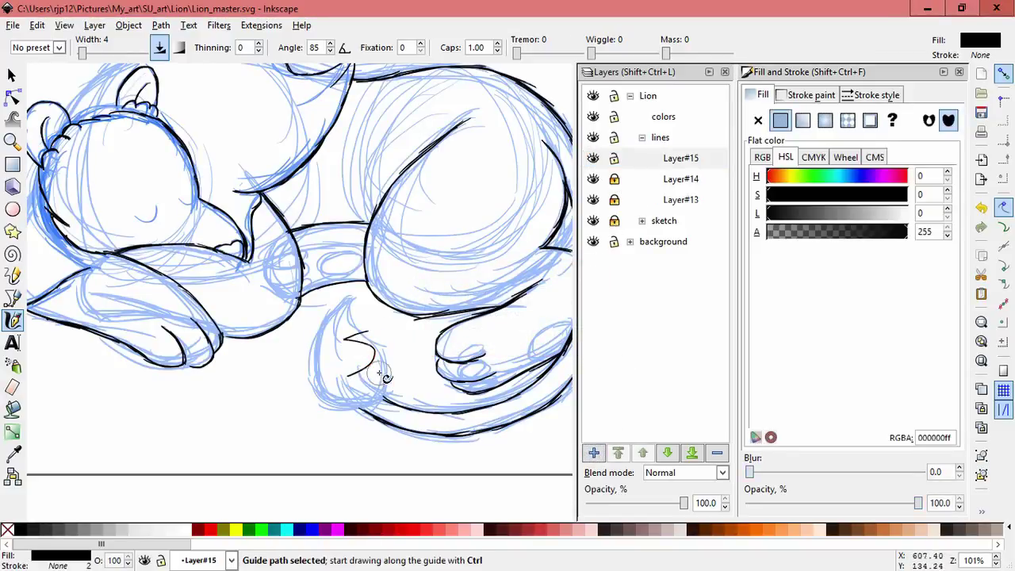
key("ctrl+z")
scroll(392, 366, "up", 3, "ctrl")
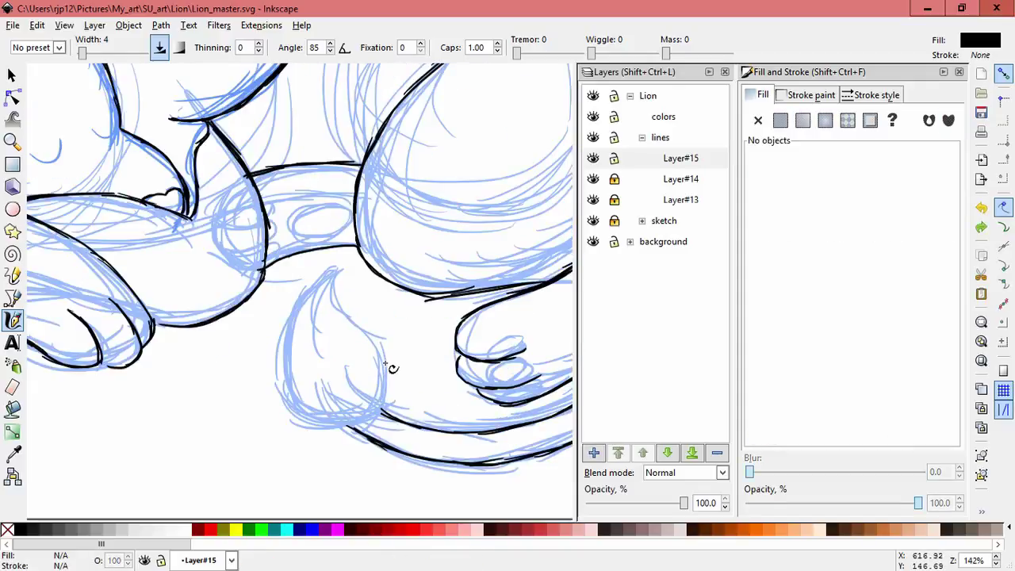
left_click_drag(367, 325, 316, 219)
mouse_move(341, 145)
left_mouse_down()
mouse_move(328, 217)
mouse_move(325, 205)
mouse_move(388, 272)
left_mouse_up()
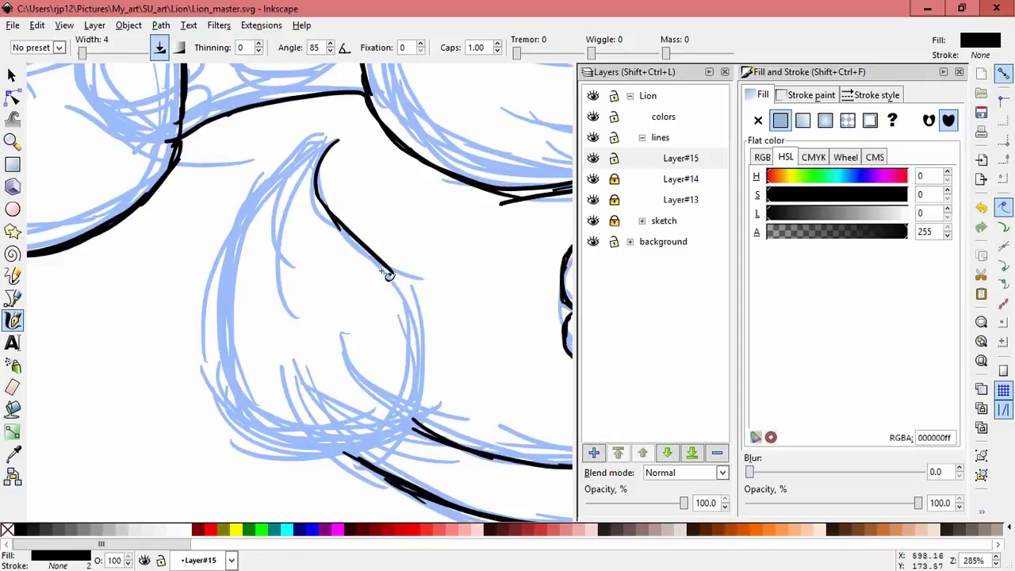
key("ctrl+z")
mouse_move(315, 191)
left_mouse_down()
mouse_move(346, 237)
mouse_move(384, 260)
left_mouse_up()
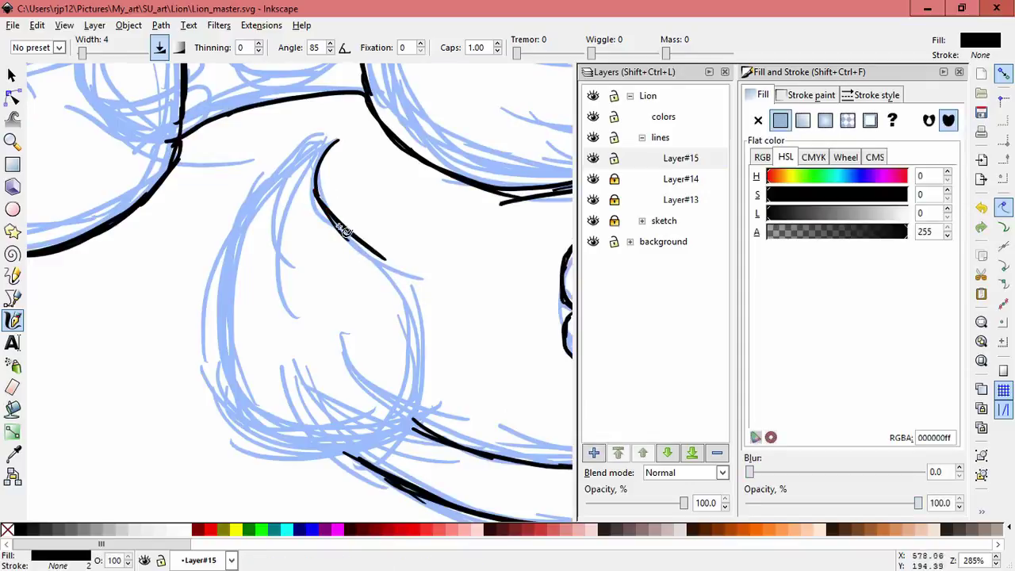
key("ctrl+z")
scroll(395, 278, "down", 2, "ctrl")
mouse_move(354, 220)
left_mouse_down()
mouse_move(398, 272)
mouse_move(410, 305)
left_mouse_up()
key("ctrl+z")
key("ctrl+z")
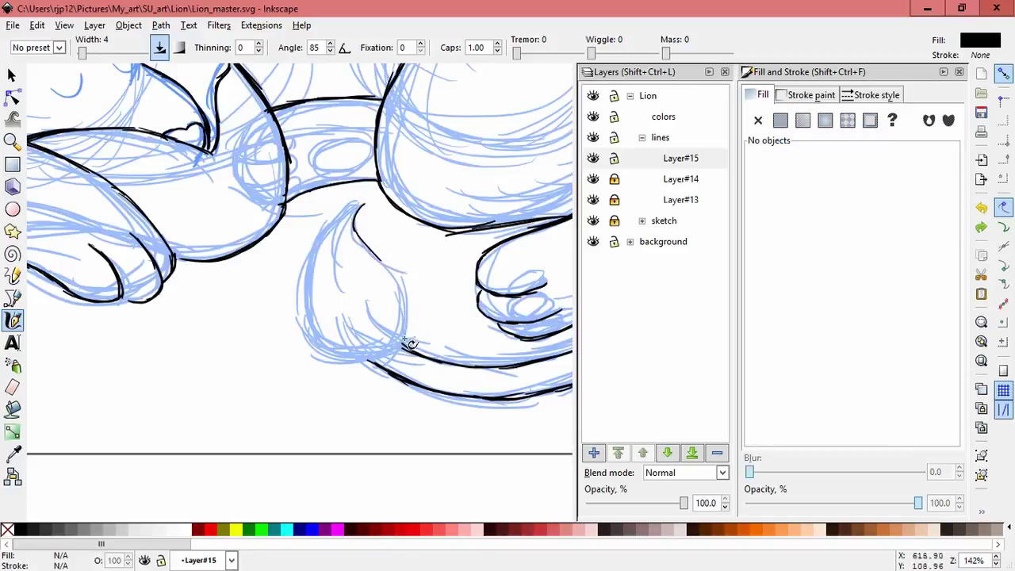
mouse_move(410, 342)
left_mouse_down()
mouse_move(399, 276)
mouse_move(375, 249)
mouse_move(402, 321)
left_mouse_up()
Step: Ink the tail tuft's outer side and rounded base, plus the curved hair line inside from the tip
mouse_move(350, 204)
left_mouse_down()
mouse_move(333, 214)
mouse_move(357, 211)
mouse_move(328, 230)
mouse_move(314, 270)
left_mouse_up()
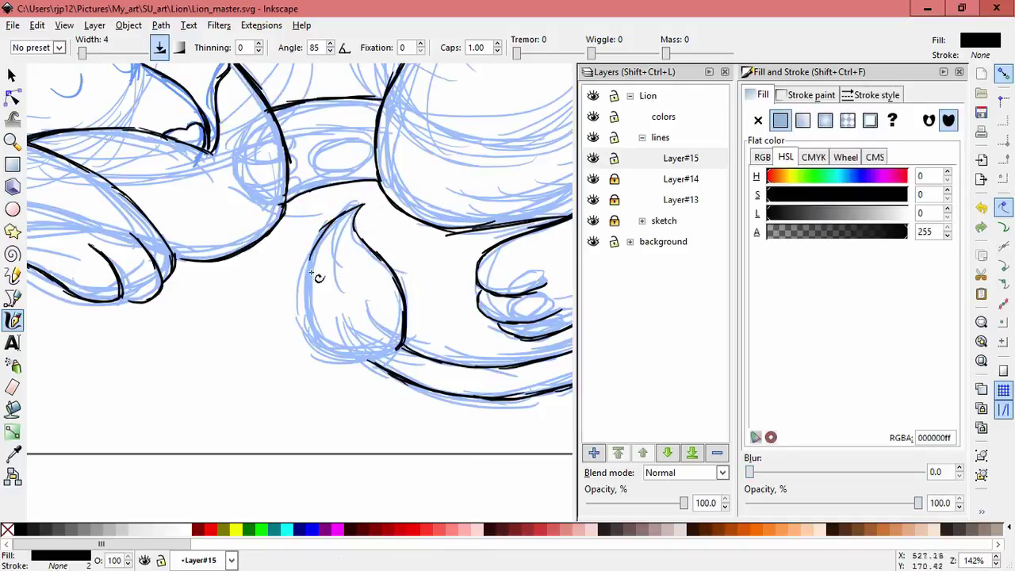
mouse_move(328, 236)
left_mouse_down()
mouse_move(305, 326)
mouse_move(348, 362)
mouse_move(394, 348)
left_mouse_up()
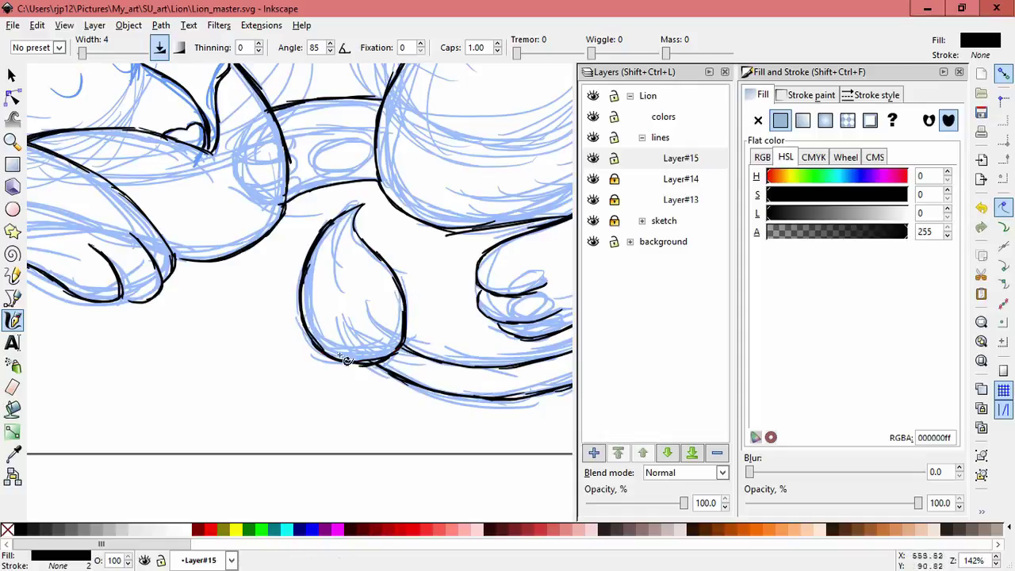
left_click_drag(359, 208, 339, 284)
key("ctrl+z")
left_click_drag(360, 207, 339, 285)
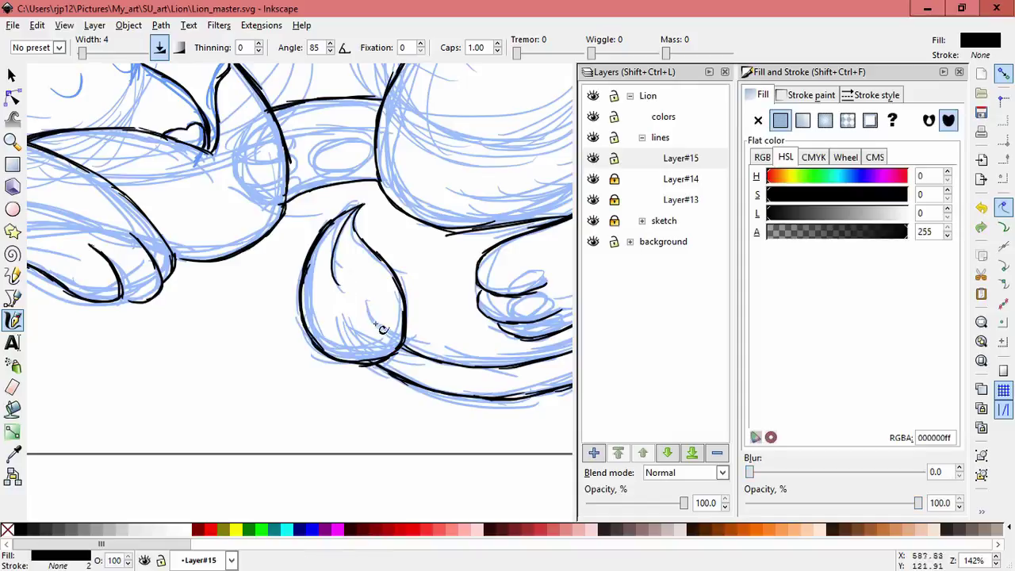
Step: Ink the three small oval toe pads and the larger heel pad on the hind paw beside the tail
scroll(410, 331, "right", 3)
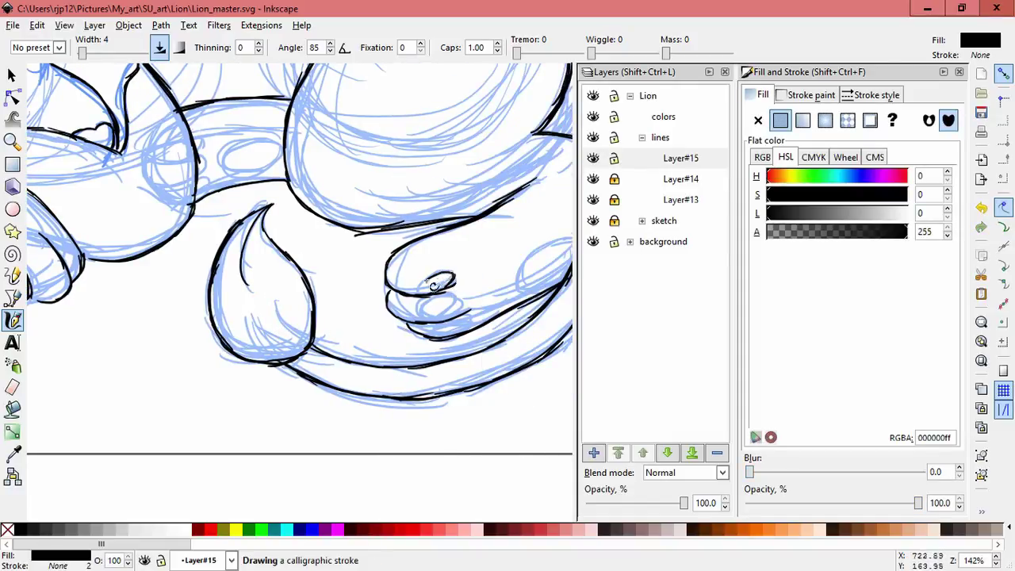
mouse_move(452, 296)
left_mouse_down()
mouse_move(426, 312)
mouse_move(443, 323)
left_mouse_up()
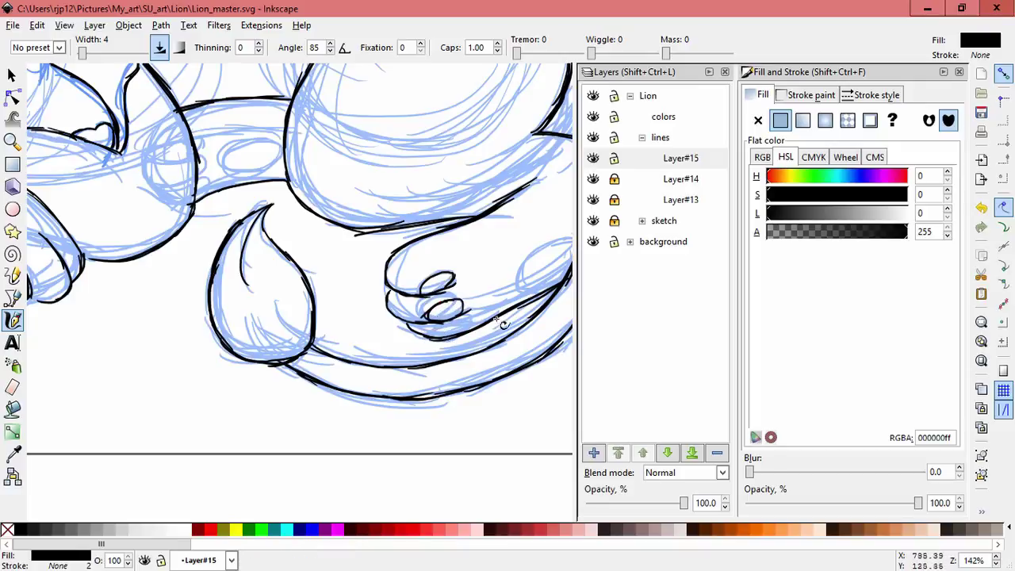
mouse_move(470, 325)
left_mouse_down()
mouse_move(449, 334)
mouse_move(469, 326)
left_mouse_up()
left_click_drag(550, 286, 466, 318)
mouse_move(500, 279)
left_mouse_down()
mouse_move(452, 292)
mouse_move(460, 280)
mouse_move(440, 333)
left_mouse_up()
Step: Ink the oval sole pad and small toe curves on the leg between the thigh and the chest
left_click_drag(341, 269, 428, 333)
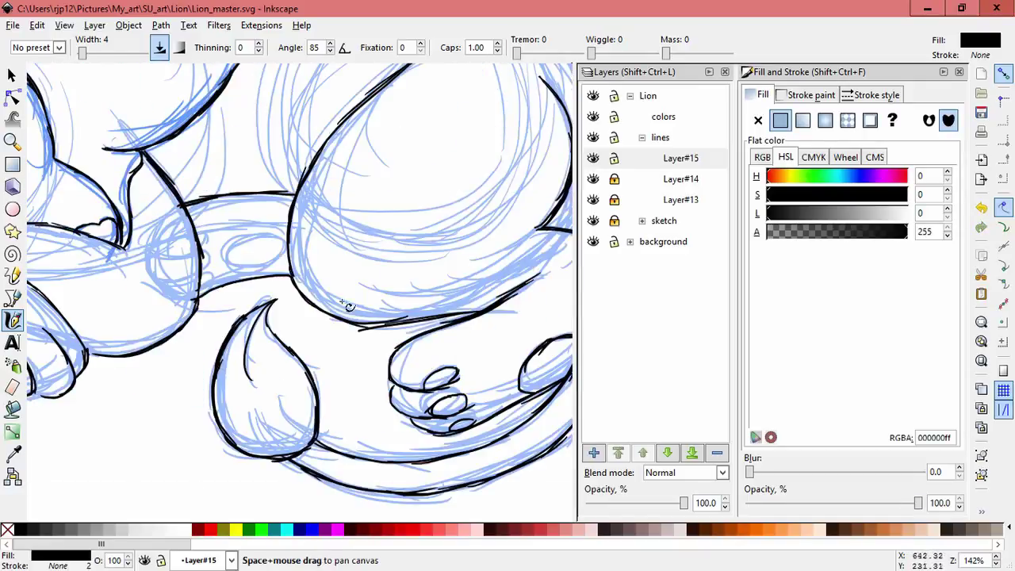
mouse_move(255, 239)
left_mouse_down()
mouse_move(228, 255)
mouse_move(252, 270)
mouse_move(278, 256)
mouse_move(276, 239)
left_mouse_up()
mouse_move(274, 285)
left_mouse_down()
mouse_move(248, 271)
mouse_move(279, 262)
left_mouse_up()
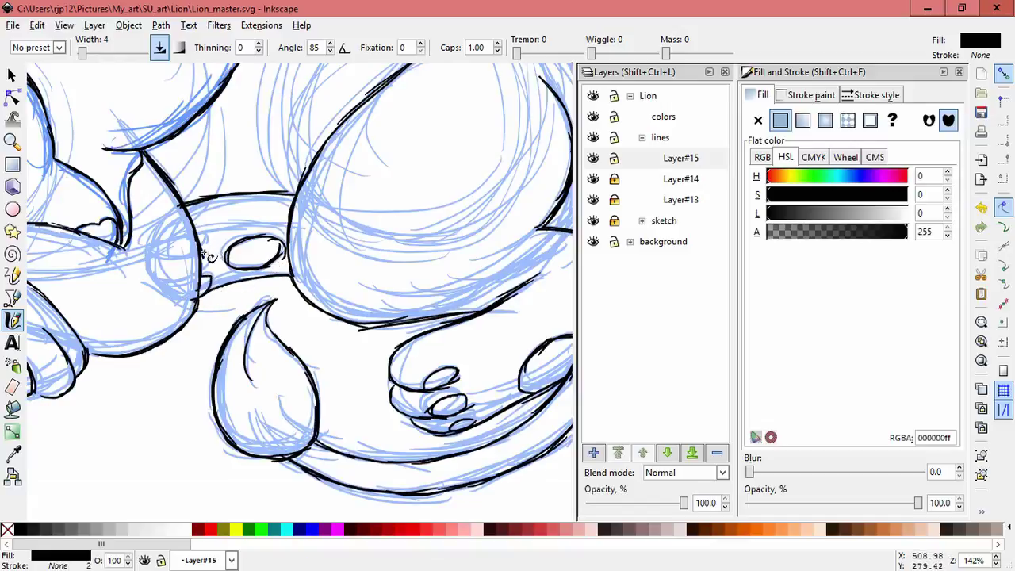
Step: Ink the U-shaped closed eye in the middle of the face with a single calligraphic stroke
left_click_drag(160, 291, 317, 350)
scroll(202, 285, "up", 1)
scroll(201, 286, "up", 1)
mouse_move(160, 270)
left_mouse_down()
mouse_move(193, 295)
mouse_move(158, 292)
mouse_move(207, 274)
left_mouse_up()
left_click_drag(147, 282, 207, 236)
key("ctrl+z")
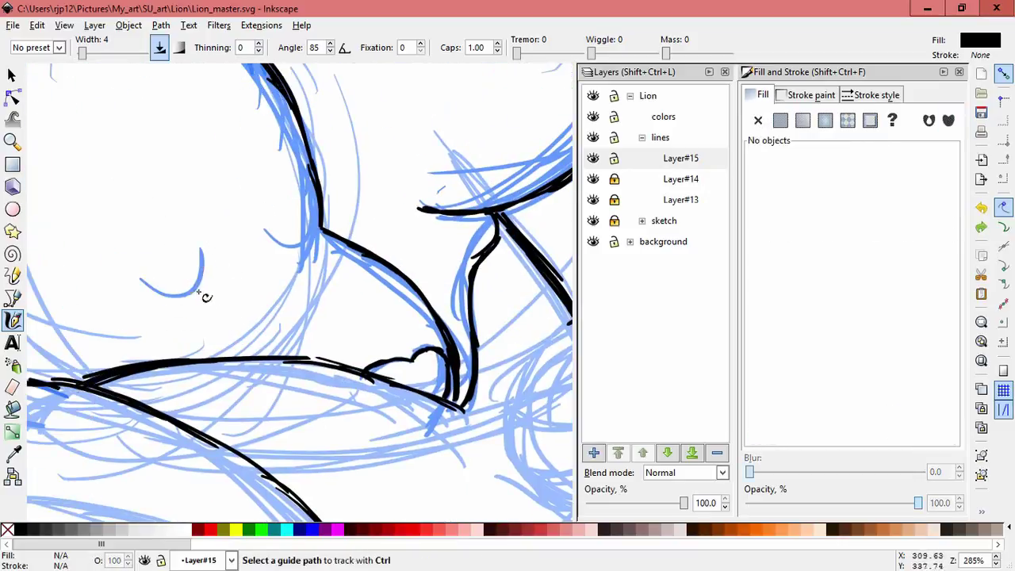
mouse_move(202, 256)
left_mouse_down()
mouse_move(162, 290)
mouse_move(188, 306)
left_mouse_up()
key("ctrl+z")
key("ctrl+z")
mouse_move(141, 280)
left_mouse_down()
mouse_move(205, 269)
mouse_move(206, 257)
left_mouse_up()
key("ctrl+z")
mouse_move(138, 278)
left_mouse_down()
mouse_move(199, 250)
mouse_move(213, 272)
mouse_move(203, 261)
left_mouse_up()
Step: Duplicate the inked eye and fit the copy over the sketched second eye beside the muzzle bridge
left_click(12, 75)
left_click(190, 298)
left_click(190, 299)
left_click(191, 301)
mouse_move(172, 306)
left_mouse_down()
mouse_move(334, 231)
mouse_move(325, 219)
mouse_move(306, 251)
mouse_move(297, 253)
mouse_move(325, 223)
left_mouse_up()
key("ctrl+d")
left_click(325, 219)
left_click(328, 219)
left_click(300, 248)
left_click_drag(258, 222, 263, 226)
key("ctrl+z")
left_click_drag(295, 260, 292, 258)
left_click_drag(254, 225, 304, 240)
left_click(286, 300)
Step: Hide the sketch layer so that only the inked line art of the lion is shown
scroll(309, 297, "down", 2, "ctrl")
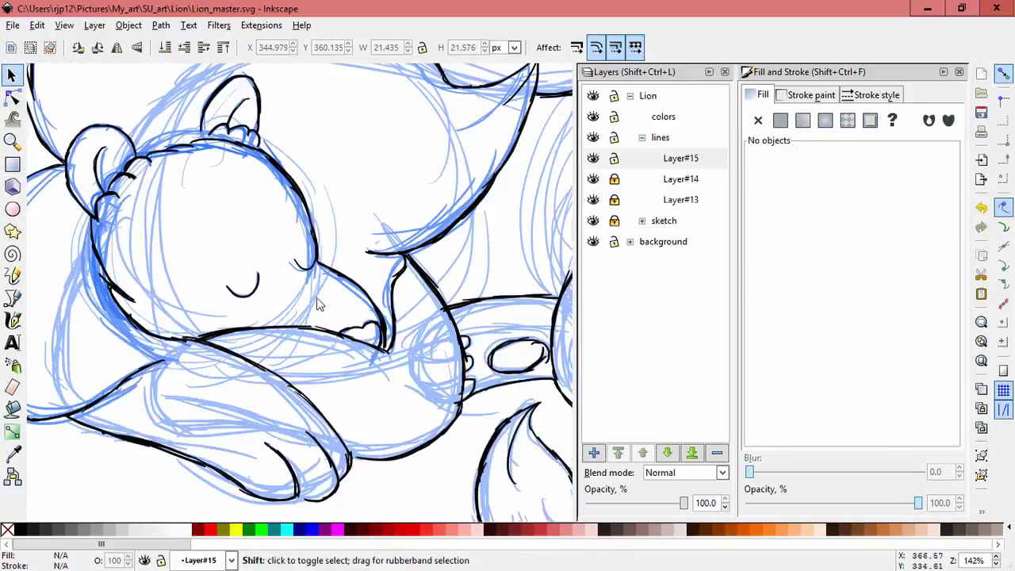
scroll(330, 316, "down", 2, "ctrl")
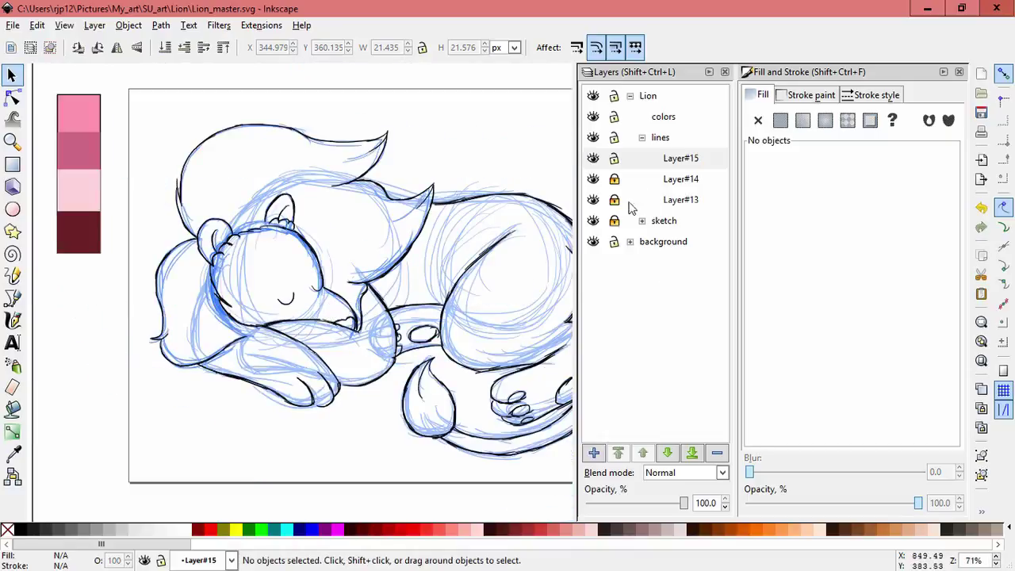
left_click(593, 220)
mouse_move(364, 430)
left_mouse_down()
mouse_move(312, 403)
mouse_move(293, 379)
mouse_move(329, 389)
mouse_move(340, 362)
left_mouse_up()
scroll(264, 305, "up", 1, "ctrl")
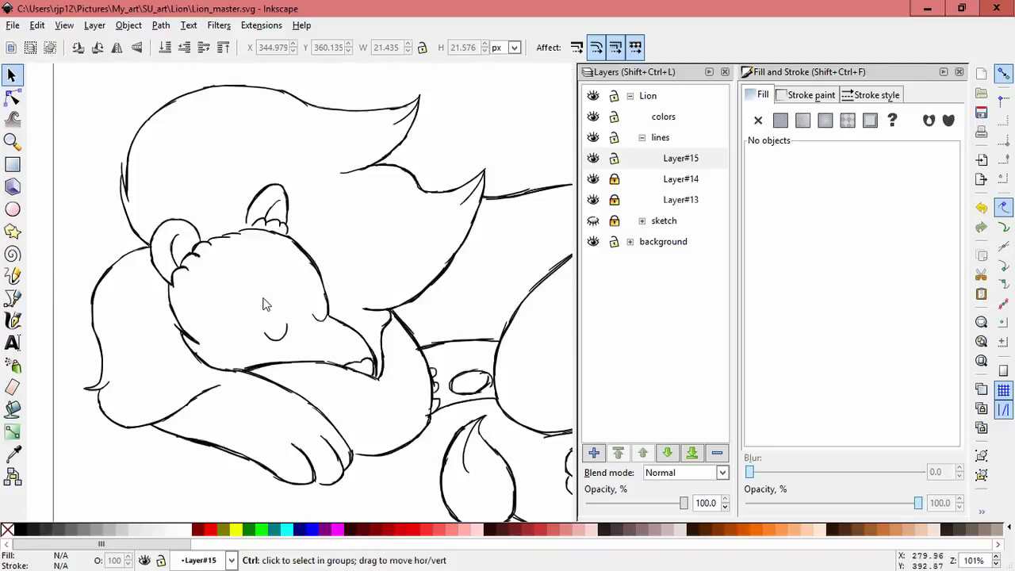
scroll(265, 297, "up", 1, "ctrl")
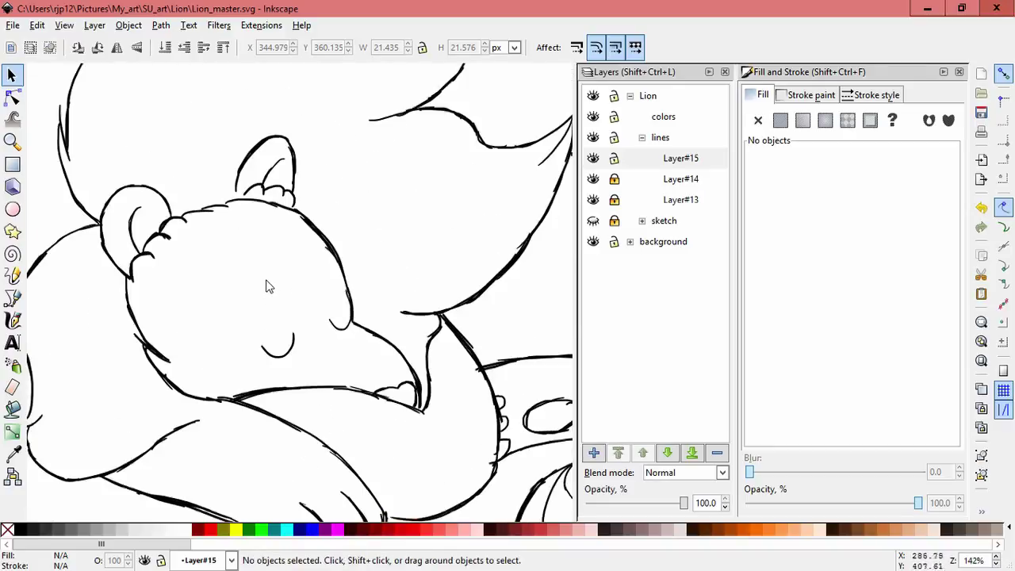
Step: Toggle each lines sublayer's visibility to check its contents, and make Layer#13 the active unlocked layer with Layer#15 locked
left_click(594, 158)
left_click(593, 158)
left_click(593, 179)
left_click(593, 179)
left_click(595, 200)
left_click(595, 201)
left_click(642, 208)
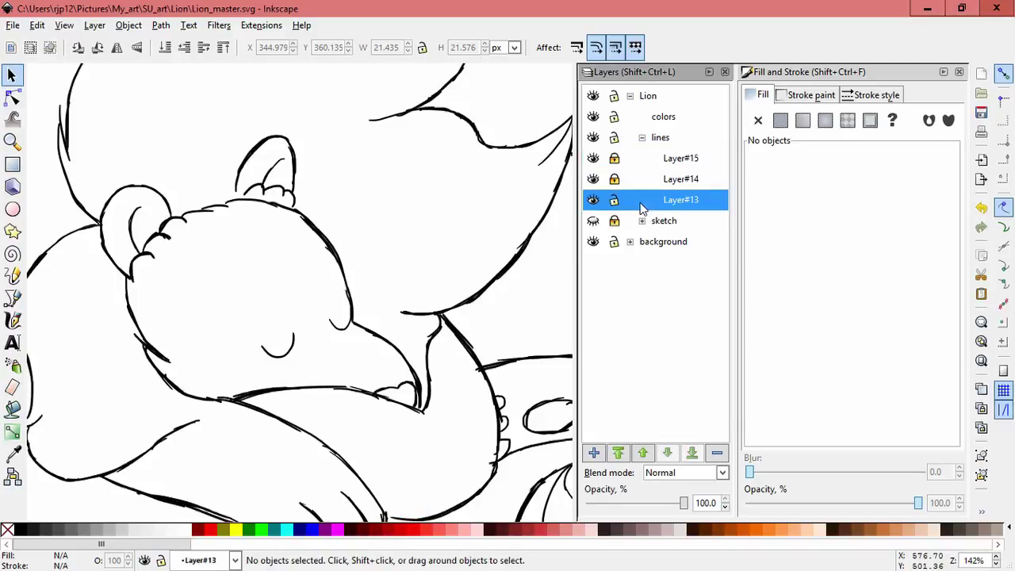
Step: Delete the stroke pieces that form the top of the head between the two ears
left_click(210, 215)
key("Delete")
left_click(196, 211)
key("Delete")
left_click(235, 204)
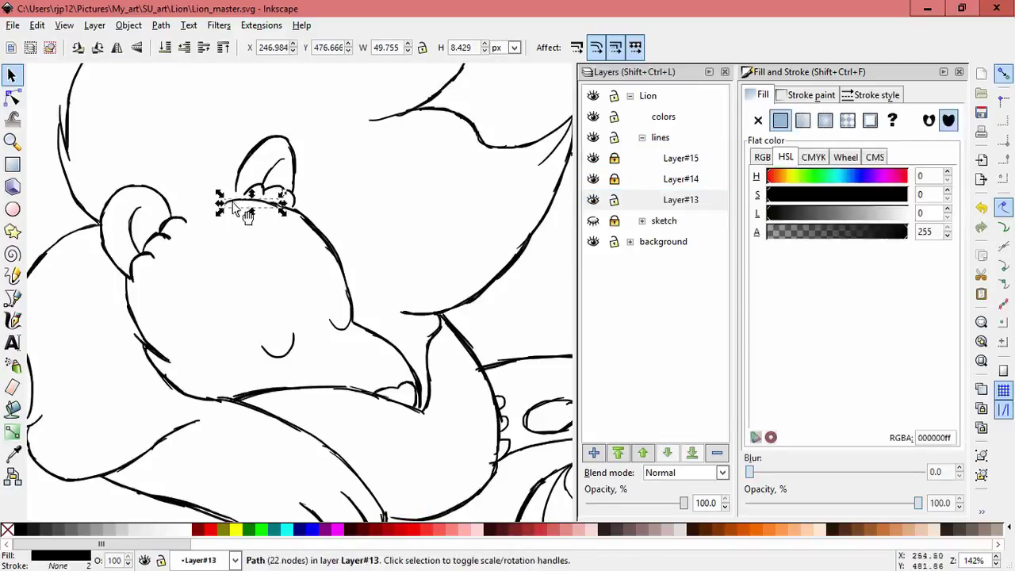
key("Delete")
left_click(283, 211)
key("Delete")
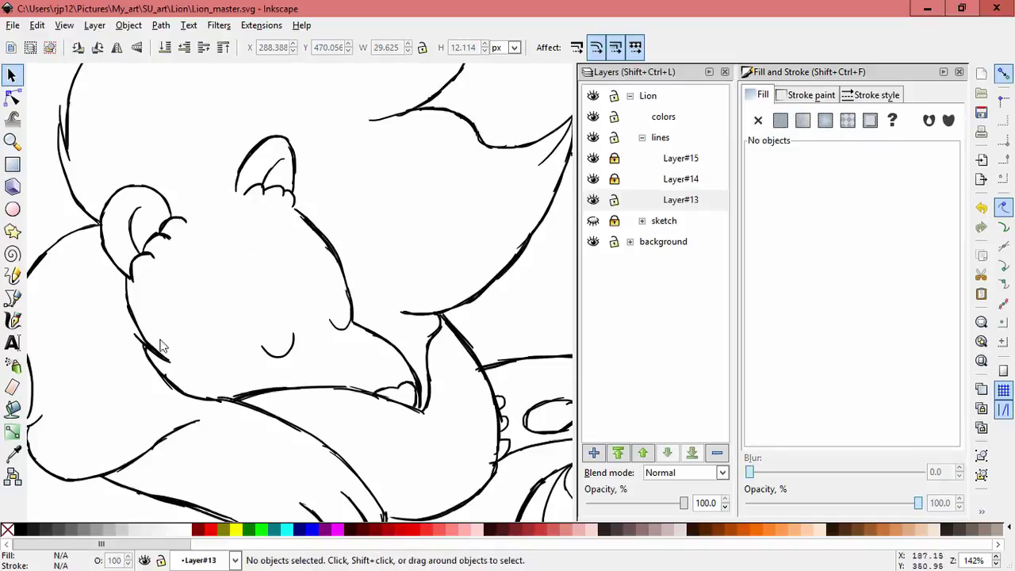
Step: Delete the cheek strokes that run from beneath the near ear down to the start of the jaw curve
left_click(166, 349)
left_click(131, 327)
left_click(159, 329)
left_click(168, 365)
key("Delete")
left_click(165, 358)
key("Delete")
left_click(164, 357)
key("Delete")
left_click(163, 354)
key("Delete")
left_click(166, 343)
left_click(205, 295)
left_click(158, 352)
key("Delete")
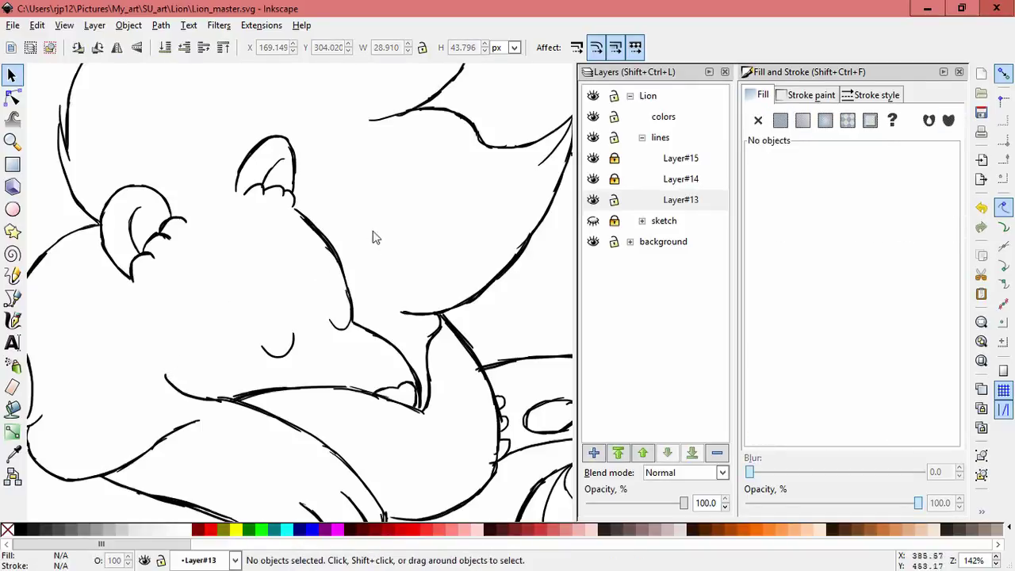
Step: Delete the overlapping forehead strokes below the far ear, keeping the curve that leads to the muzzle
left_click(302, 220)
left_click(331, 219)
left_click(321, 223)
left_click(309, 214)
key("Delete")
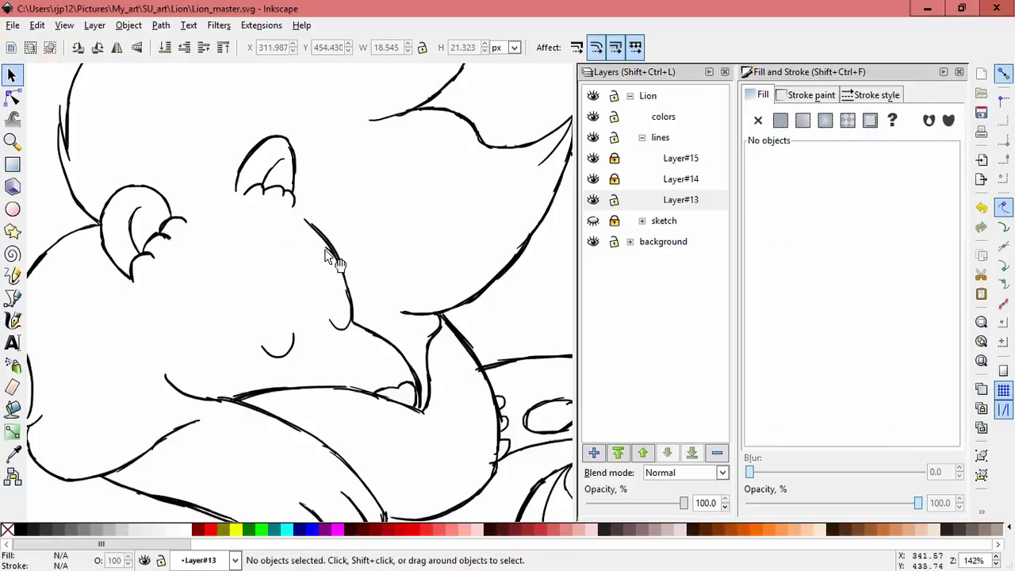
left_click_drag(330, 257, 259, 264)
key("Delete")
left_click_drag(308, 223, 248, 257)
key("Delete")
left_click_drag(349, 272, 354, 288)
left_click(389, 266)
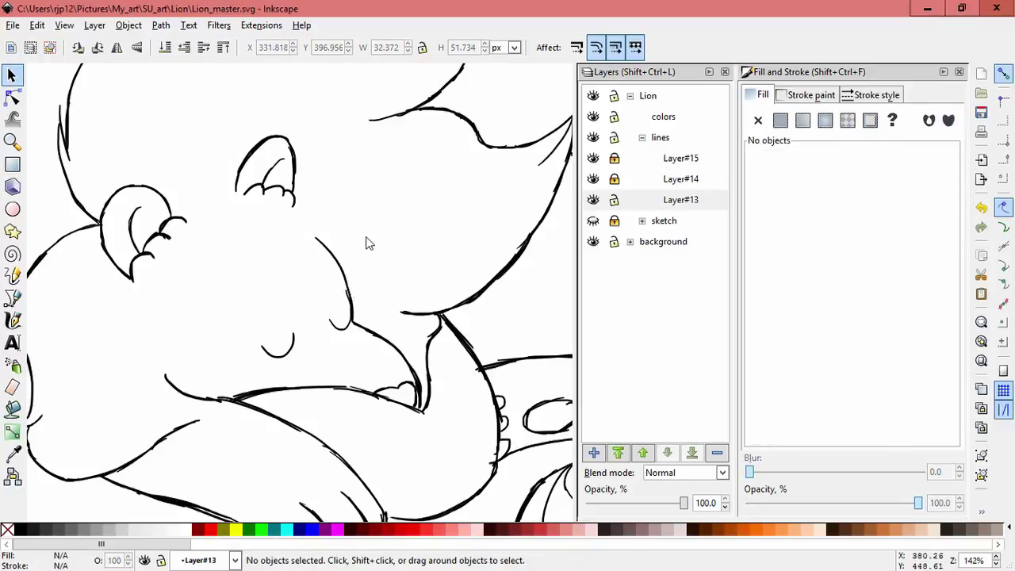
Step: Ink a lower, rounded head contour from the remaining forehead curve over the top and down toward the cheek
left_click(13, 320)
mouse_move(294, 232)
left_mouse_down()
mouse_move(317, 242)
mouse_move(288, 225)
mouse_move(231, 230)
mouse_move(252, 222)
mouse_move(192, 256)
left_mouse_up()
key("ctrl+z")
key("ctrl+z")
key("ctrl+z")
key("ctrl+z")
key("ctrl+z")
key("ctrl+z")
left_click_drag(240, 225, 208, 238)
mouse_move(239, 225)
left_mouse_down()
mouse_move(191, 253)
mouse_move(176, 278)
left_mouse_up()
key("ctrl+z")
left_click_drag(204, 243, 175, 287)
key("ctrl+z")
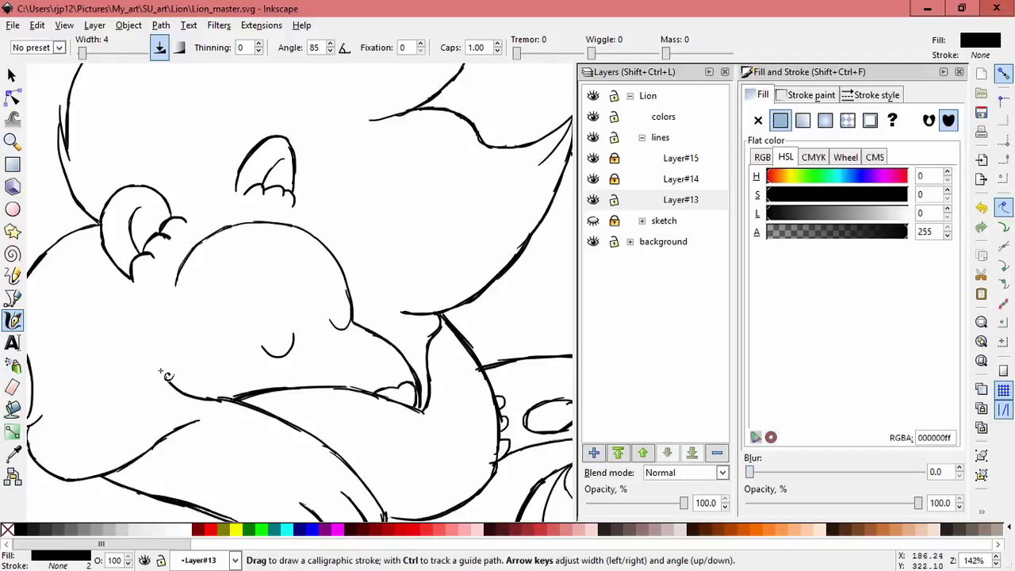
scroll(405, 265, "down", 2, "ctrl")
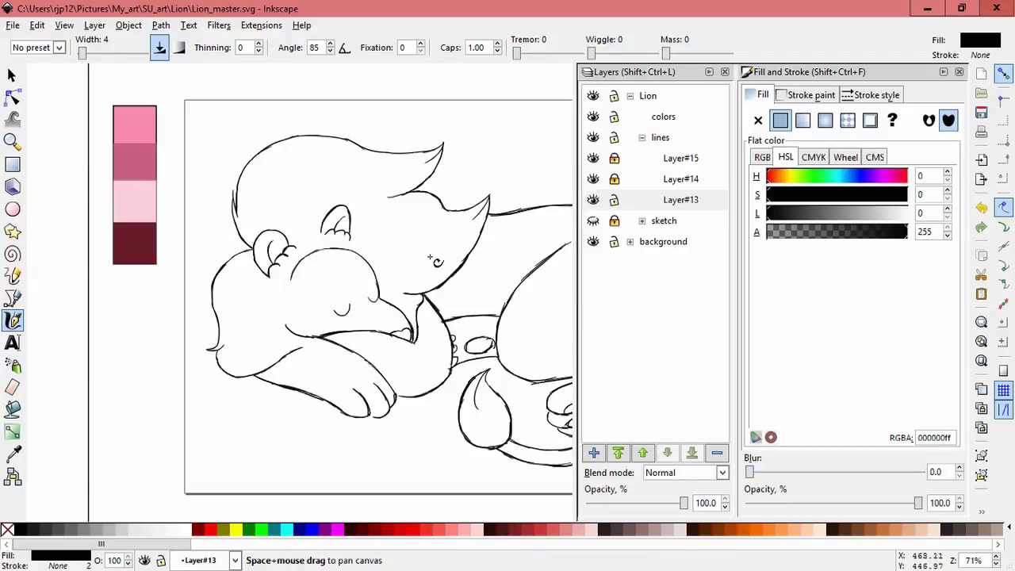
left_click_drag(418, 257, 362, 246)
scroll(330, 234, "up", 1, "ctrl")
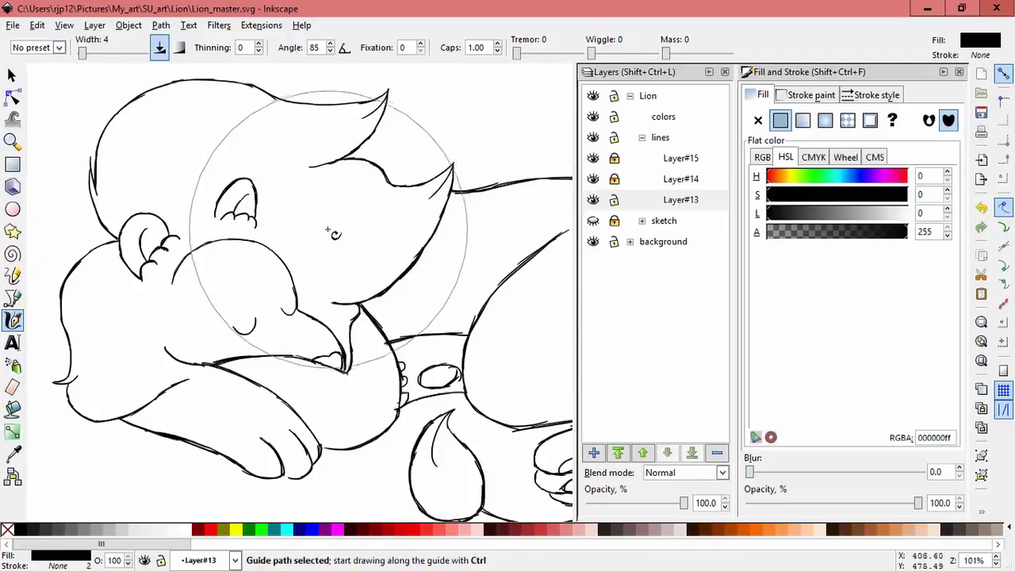
Step: Group all strokes of the far ear, and group all strokes of the near ear
key("s")
left_click_drag(289, 241, 190, 158)
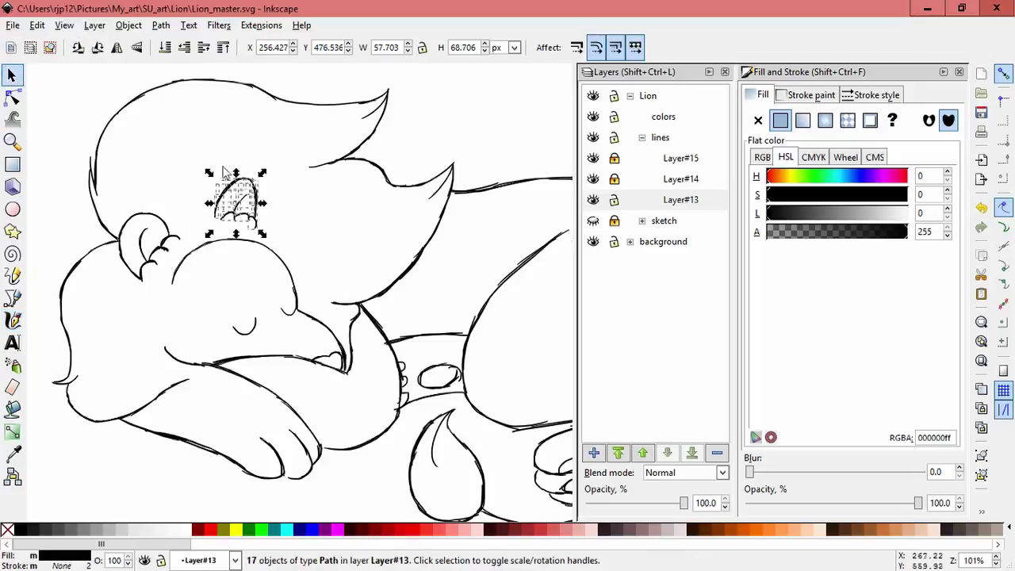
key("ctrl+g")
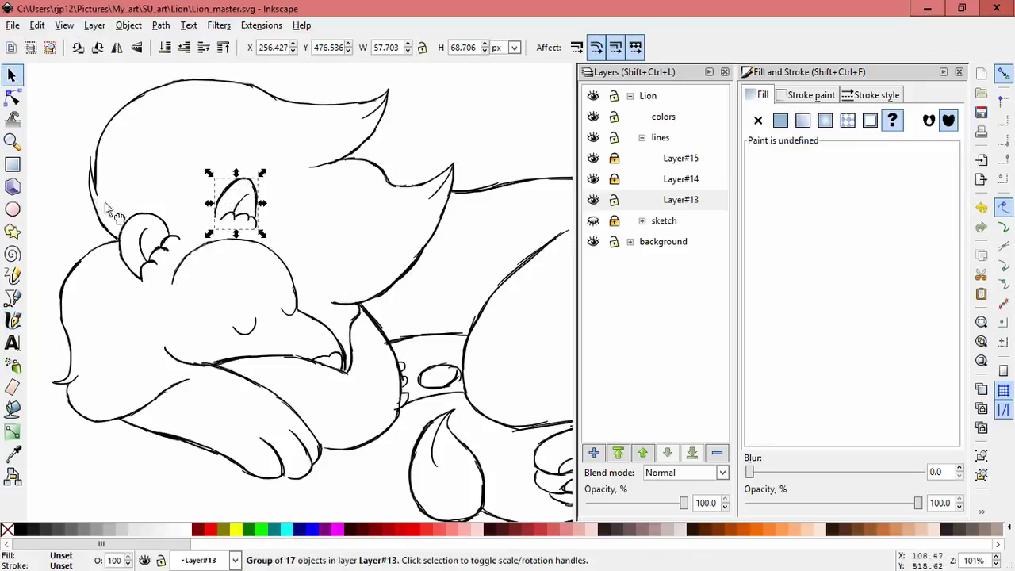
left_click_drag(105, 203, 162, 268)
key("ctrl+z")
mouse_move(111, 182)
left_mouse_down()
mouse_move(163, 239)
mouse_move(189, 295)
left_mouse_up()
key("ctrl+g")
Step: Shift the near ear slightly right and the far ear slightly right and down, and save the document
left_click_drag(172, 243, 190, 200)
key("Escape")
left_click(190, 242)
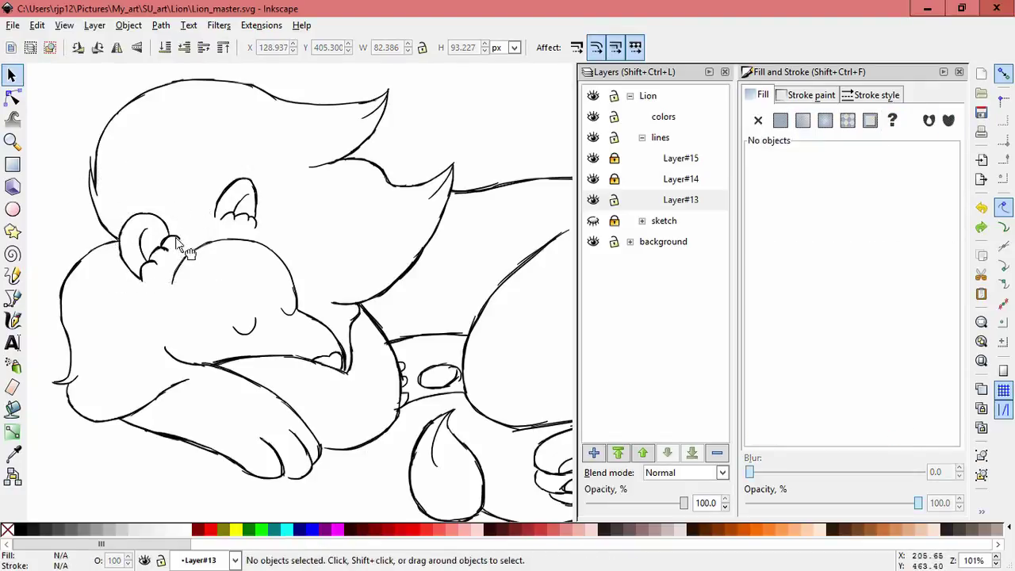
left_click_drag(188, 249, 194, 248)
mouse_move(249, 213)
left_mouse_down()
mouse_move(262, 209)
mouse_move(263, 220)
left_mouse_up()
key("Escape")
scroll(377, 313, "down", 3)
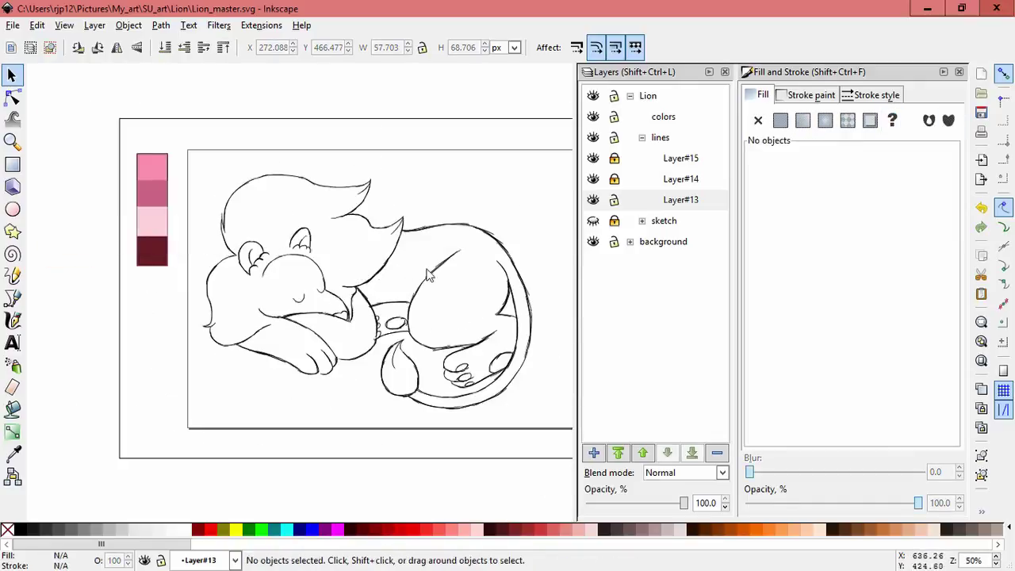
key("ctrl+s")
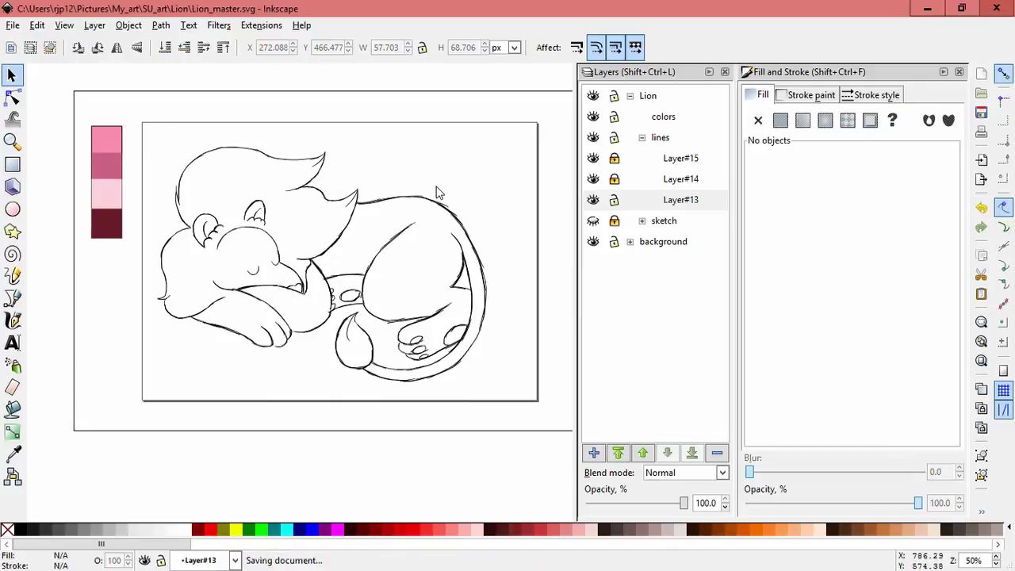
Step: Unlock Layer#14 and Layer#15 and scale the whole lion line art up to about 953 px wide by 682 px high
key("5")
key("4")
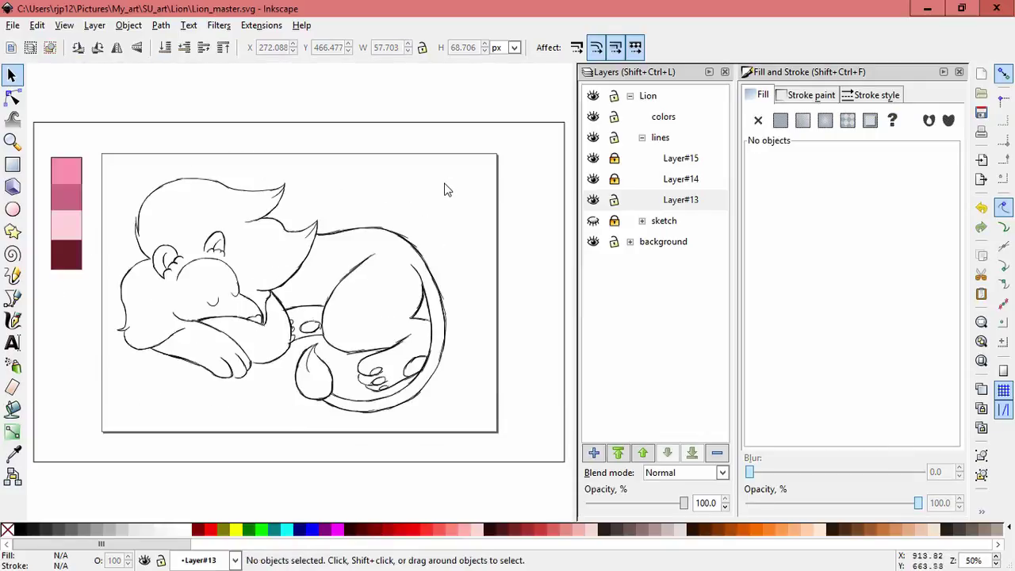
left_click(614, 180)
left_click_drag(97, 140, 491, 469)
left_click_drag(458, 295, 476, 252)
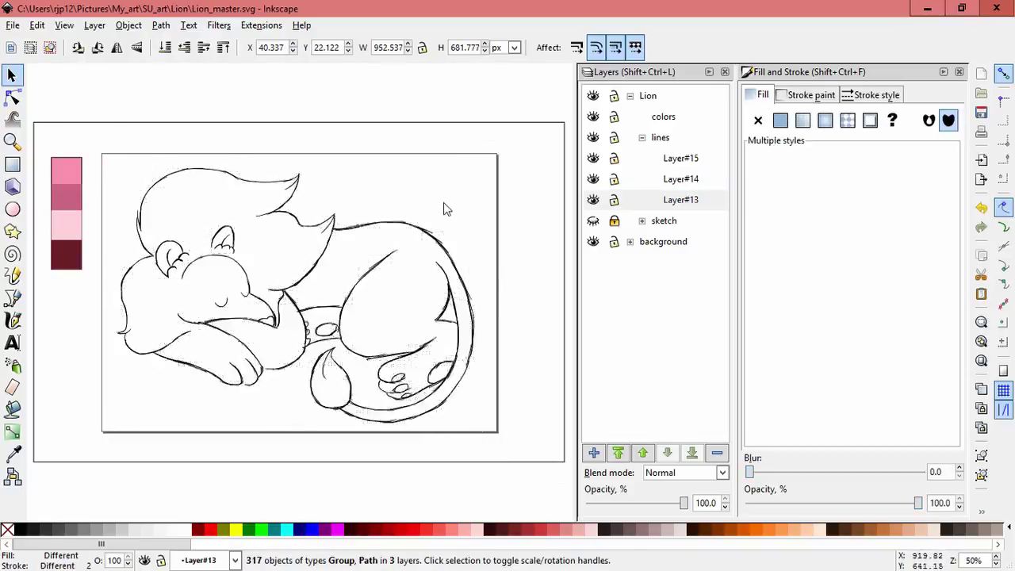
left_click(467, 218)
Step: Lock the three line art layers and add a new sublayer inside the colors layer
left_click_drag(614, 200, 613, 158)
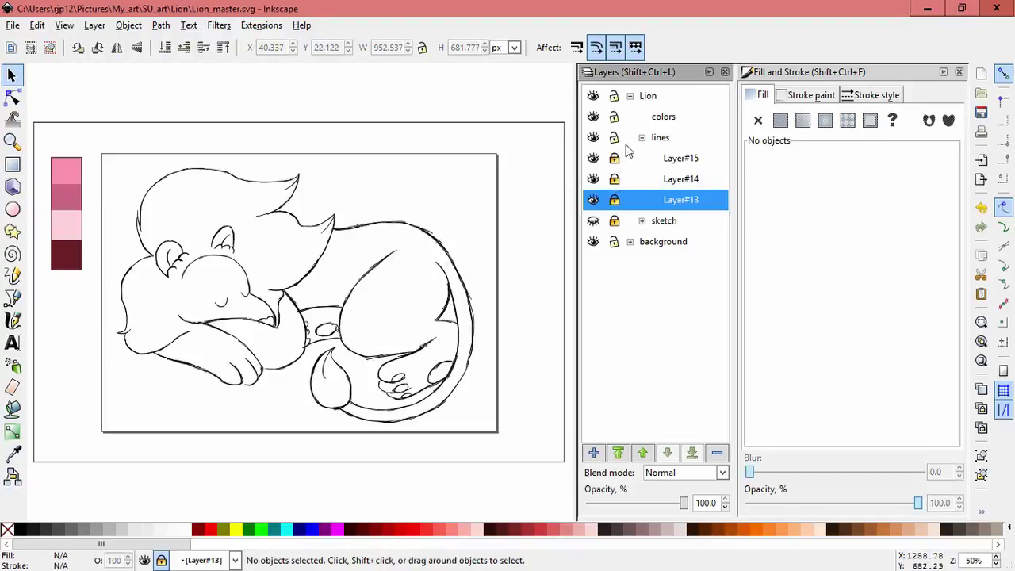
left_click(642, 137)
left_click(666, 119)
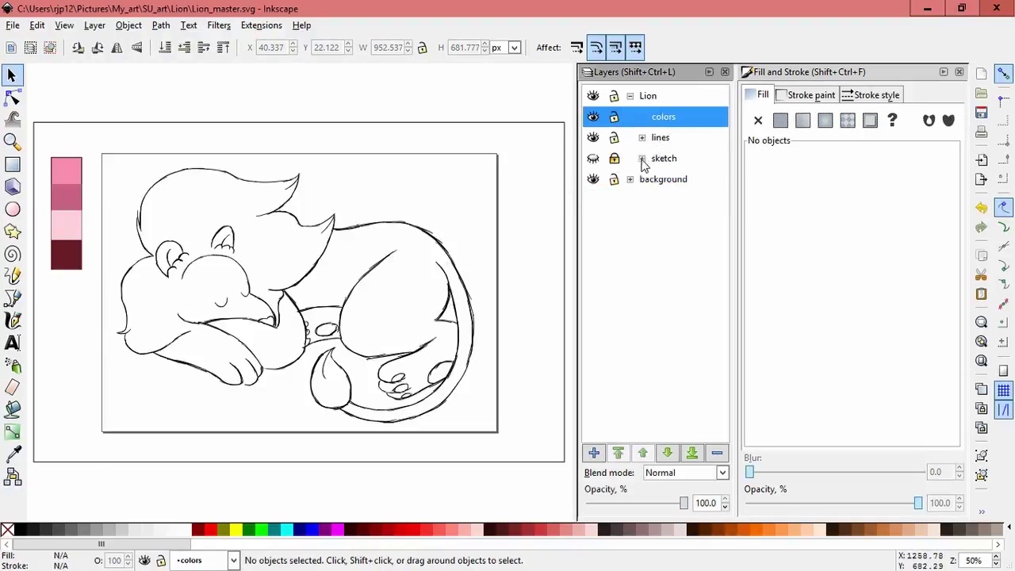
key("ctrl+shift+n")
left_click(586, 314)
left_click(574, 364)
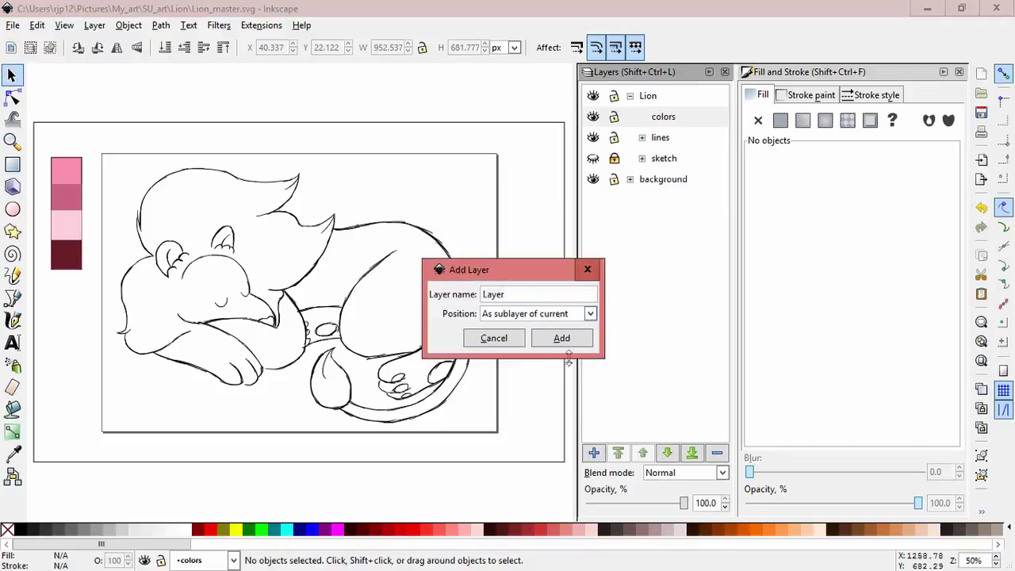
left_click(562, 338)
Step: Hatch the upper mane with spaced diagonal calligraphic strokes in the light pink palette colour (fad0db)
left_click(12, 320)
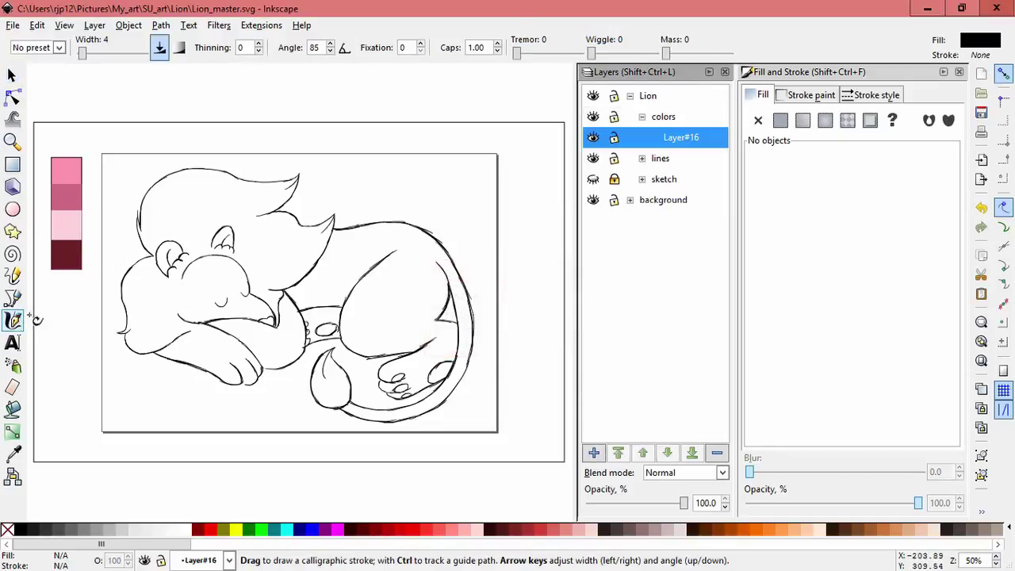
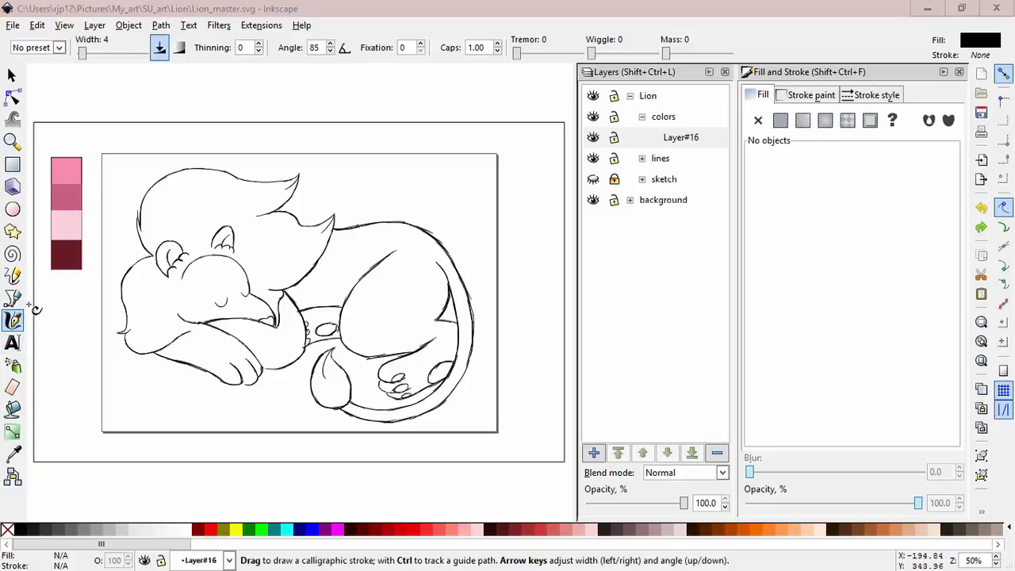
left_click(13, 453)
left_click(71, 237)
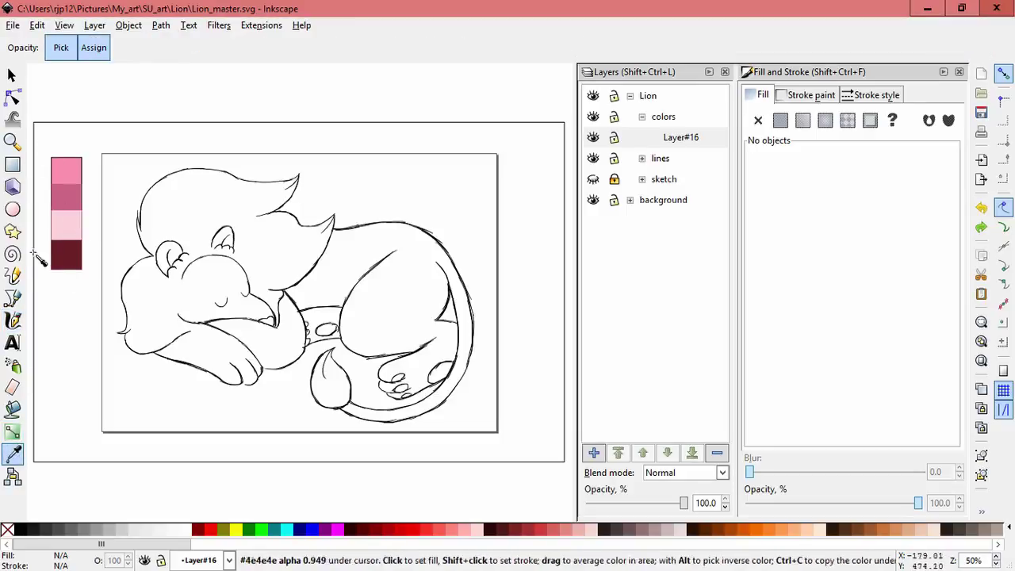
left_click(12, 319)
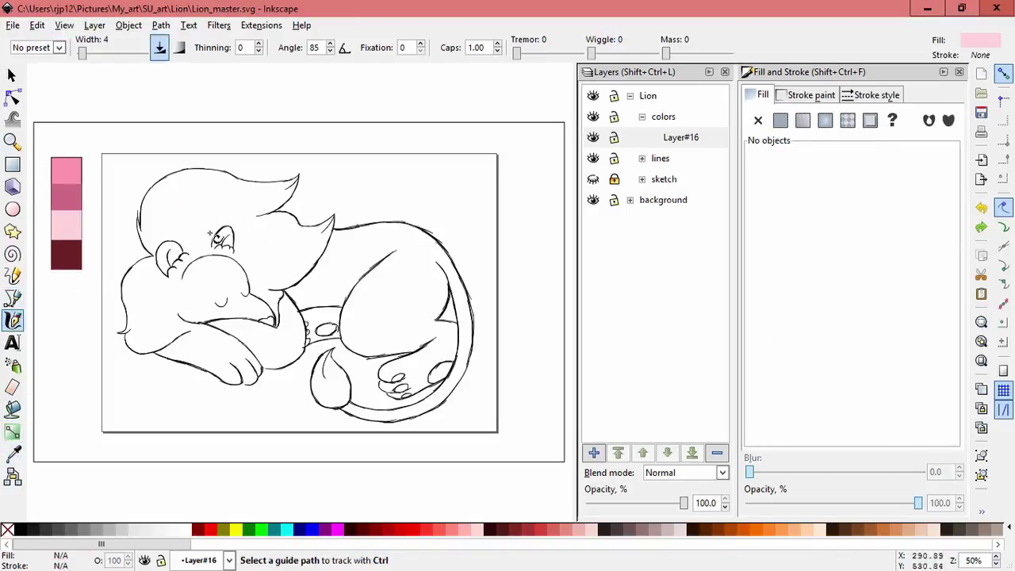
scroll(208, 230, "up", 1)
left_click_drag(138, 162, 137, 166)
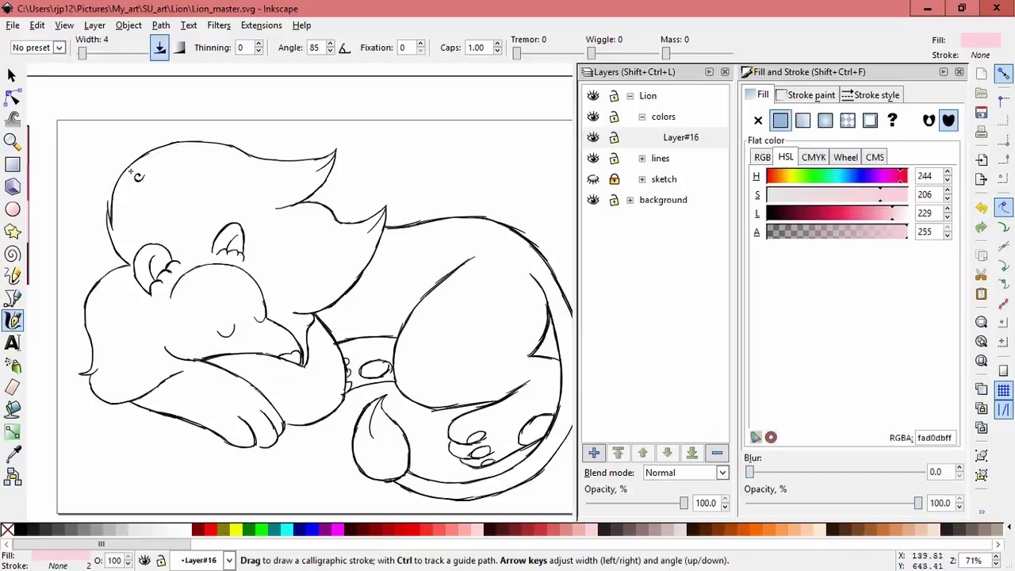
mouse_move(124, 224)
left_mouse_down()
mouse_move(245, 158)
mouse_move(263, 173)
left_mouse_up()
left_click_drag(139, 244, 252, 179)
left_click_drag(164, 236, 279, 177)
mouse_move(181, 252)
left_mouse_down()
mouse_move(209, 239)
mouse_move(316, 231)
left_mouse_up()
left_click_drag(265, 276, 340, 286)
key("ctrl+z")
mouse_move(270, 290)
left_mouse_down()
mouse_move(355, 269)
mouse_move(272, 299)
mouse_move(327, 288)
left_mouse_up()
key("ctrl+z")
key("ctrl+z")
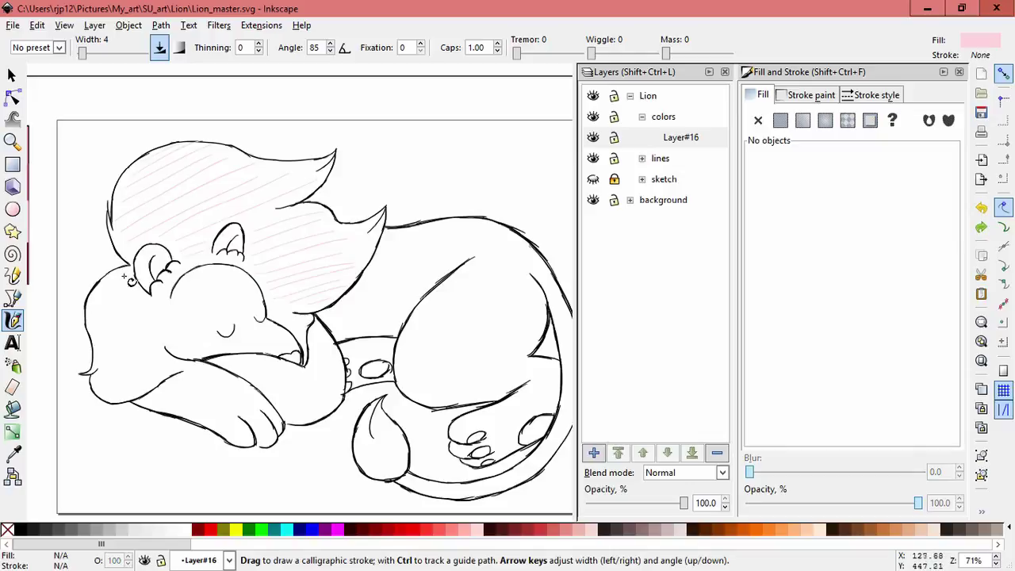
Step: Hatch the lower mane beside the cheek with light pink diagonal strokes
left_click_drag(126, 277, 90, 298)
left_click_drag(130, 285, 89, 310)
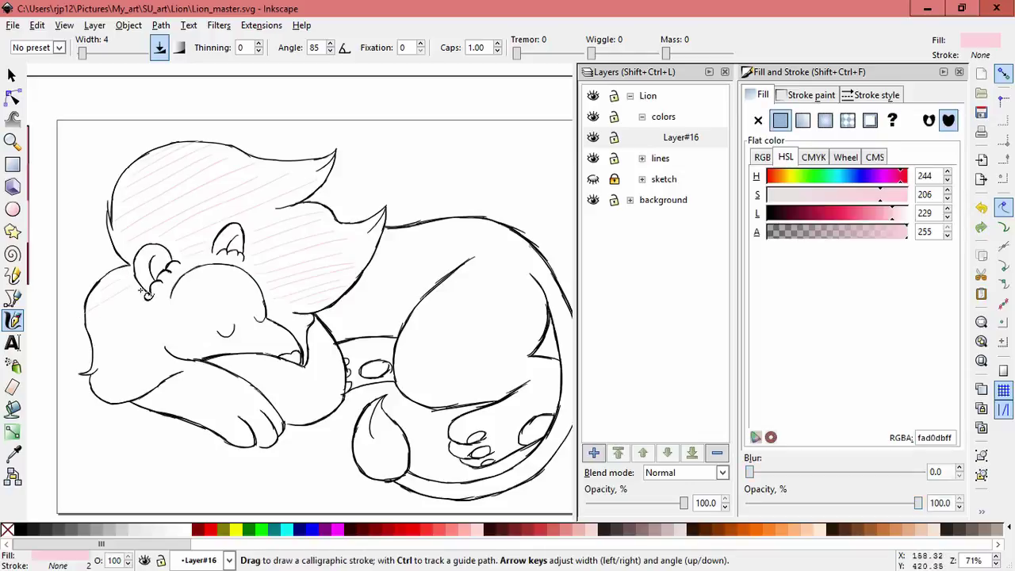
mouse_move(163, 313)
left_mouse_down()
mouse_move(96, 347)
mouse_move(133, 366)
mouse_move(106, 391)
left_mouse_up()
mouse_move(168, 370)
left_mouse_down()
mouse_move(116, 398)
mouse_move(158, 380)
mouse_move(148, 387)
left_mouse_up()
Step: Hatch the tuft at the end of the tail with light pink diagonal strokes
scroll(448, 429, "down", 2)
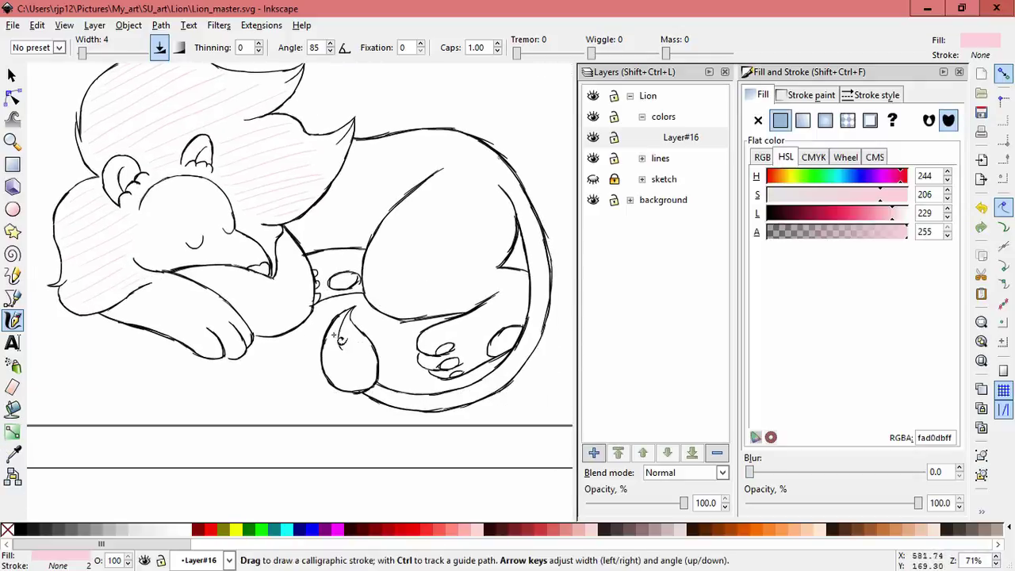
scroll(314, 343, "up", 1, "ctrl")
mouse_move(343, 307)
left_mouse_down()
mouse_move(315, 329)
mouse_move(309, 374)
left_mouse_up()
mouse_move(366, 339)
left_mouse_down()
mouse_move(315, 384)
mouse_move(335, 409)
left_mouse_up()
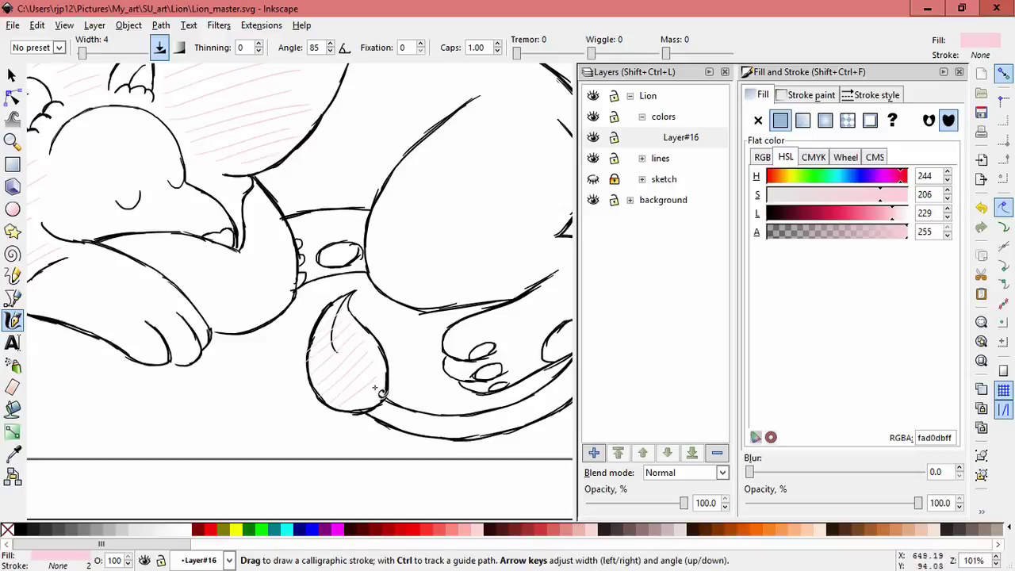
Step: Move the colors layer below the lines layer and make its sublayer Layer#16 the active drawing layer
left_click(649, 121)
left_click(666, 452)
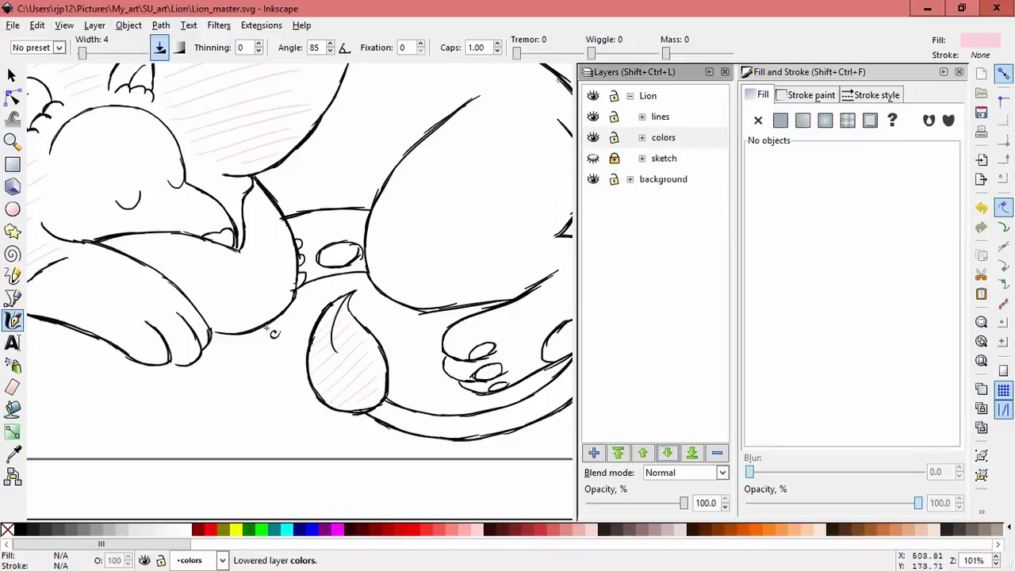
left_click_drag(322, 190, 253, 253)
key("ctrl+z")
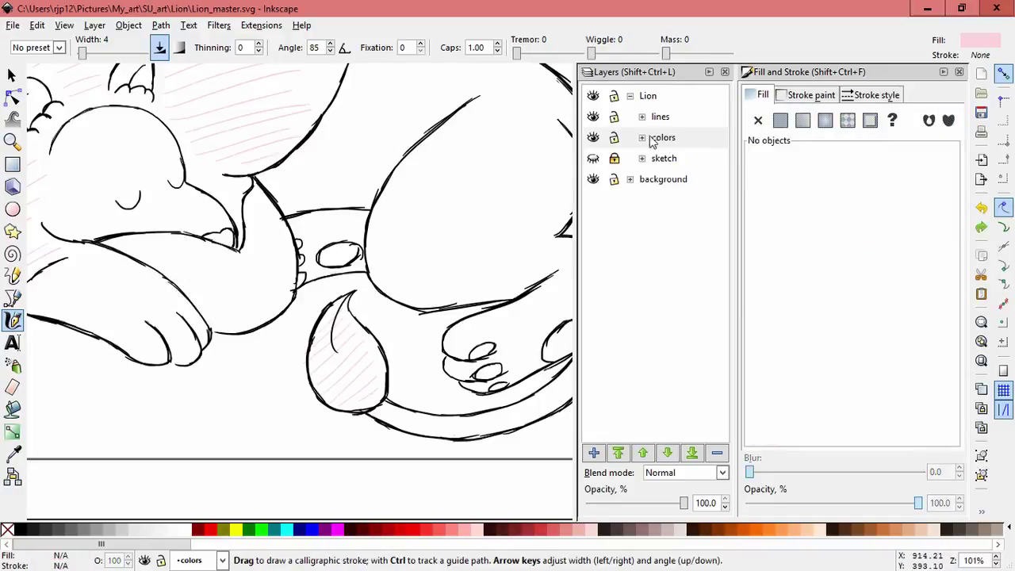
left_click(642, 137)
left_click(668, 161)
left_click_drag(388, 152, 342, 238)
key("ctrl+z")
Step: Hatch the insides of both ears with short diagonal strokes in the brighter pink palette colour (f589ad)
key("space")
left_click_drag(313, 273, 317, 273)
scroll(324, 279, "down", 2)
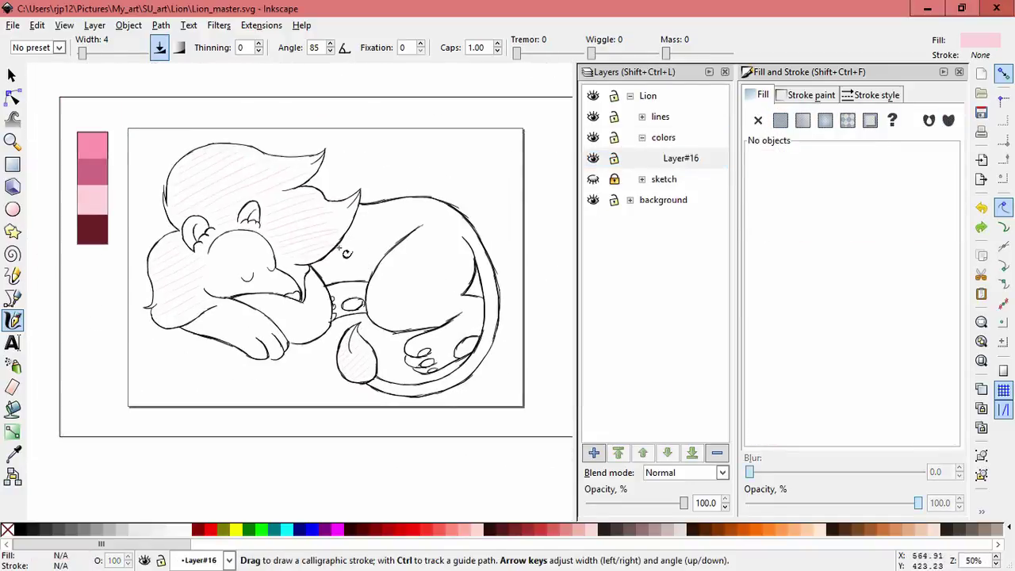
left_click(14, 456)
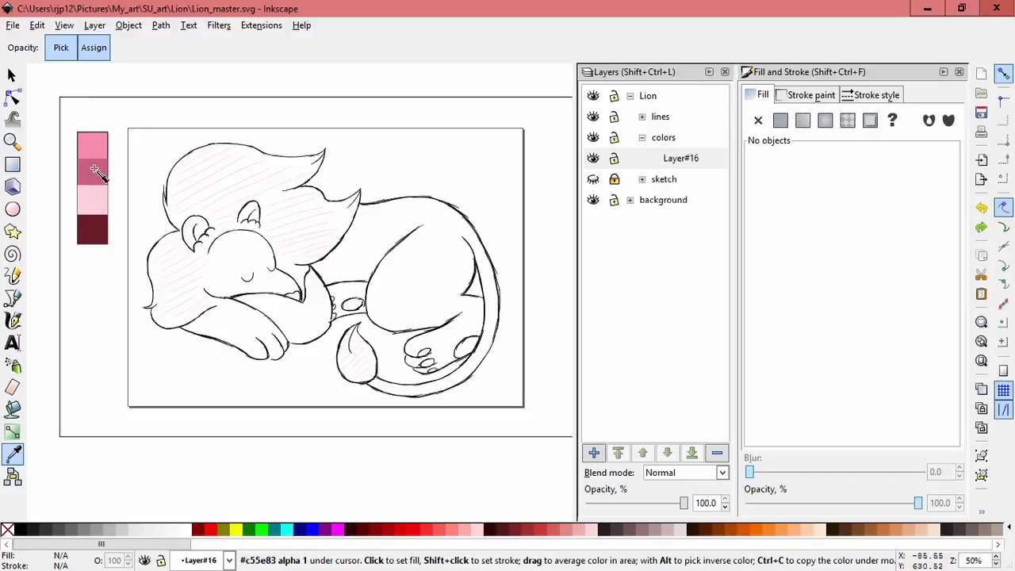
left_click(13, 319)
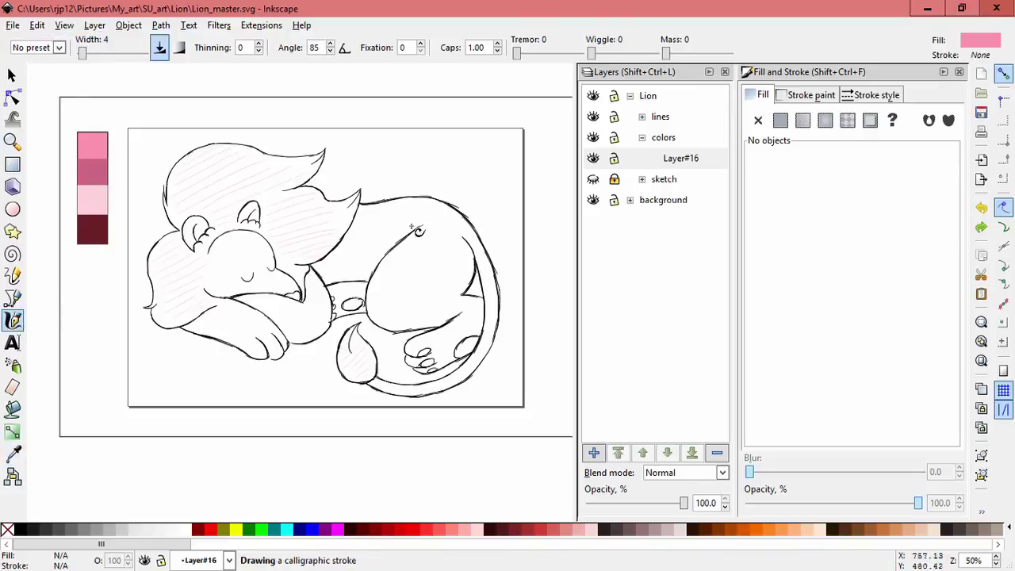
scroll(262, 279, "up", 2)
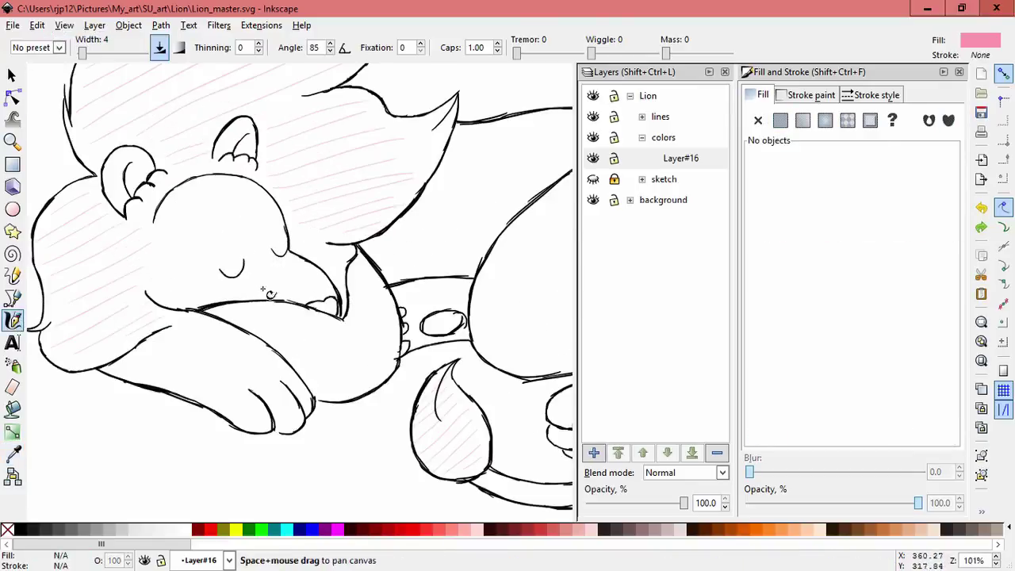
left_click_drag(127, 156, 140, 167)
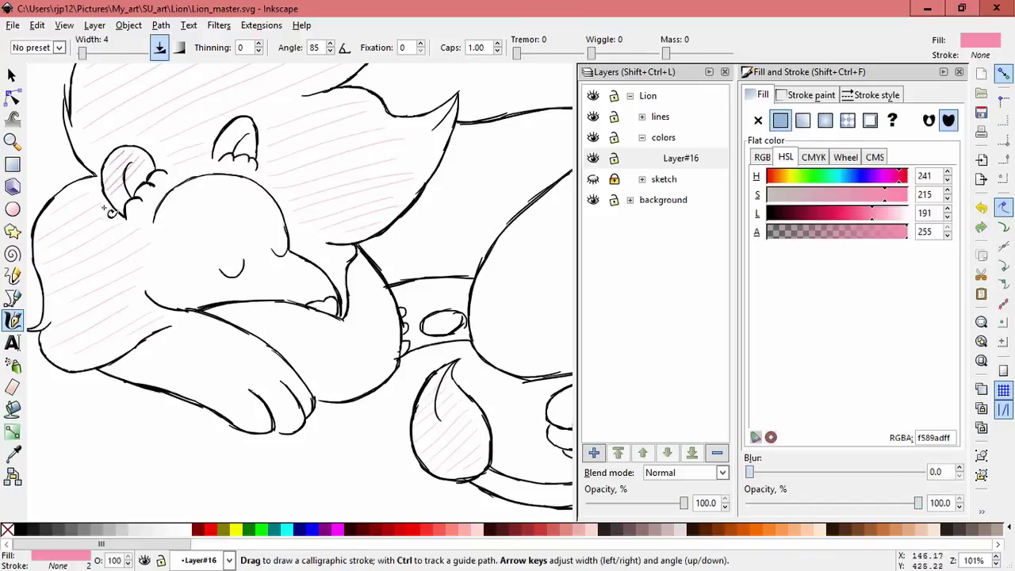
key("ctrl+z")
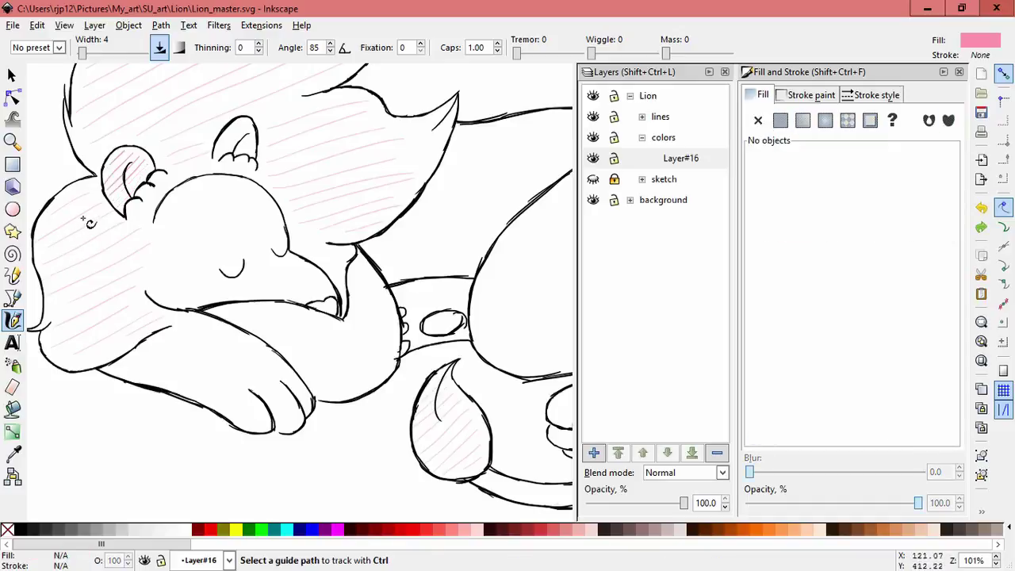
key("ctrl+z")
mouse_move(125, 161)
left_mouse_down()
mouse_move(104, 188)
mouse_move(137, 154)
mouse_move(106, 192)
mouse_move(145, 158)
mouse_move(109, 203)
mouse_move(143, 169)
mouse_move(115, 206)
mouse_move(136, 170)
left_mouse_up()
key("ctrl+z")
key("Escape")
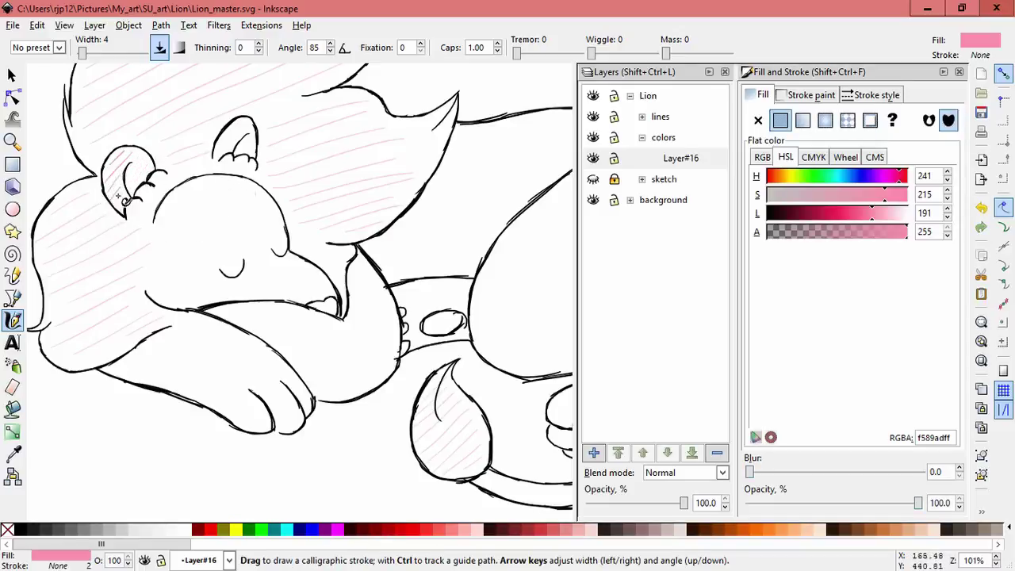
left_click_drag(139, 156, 135, 172)
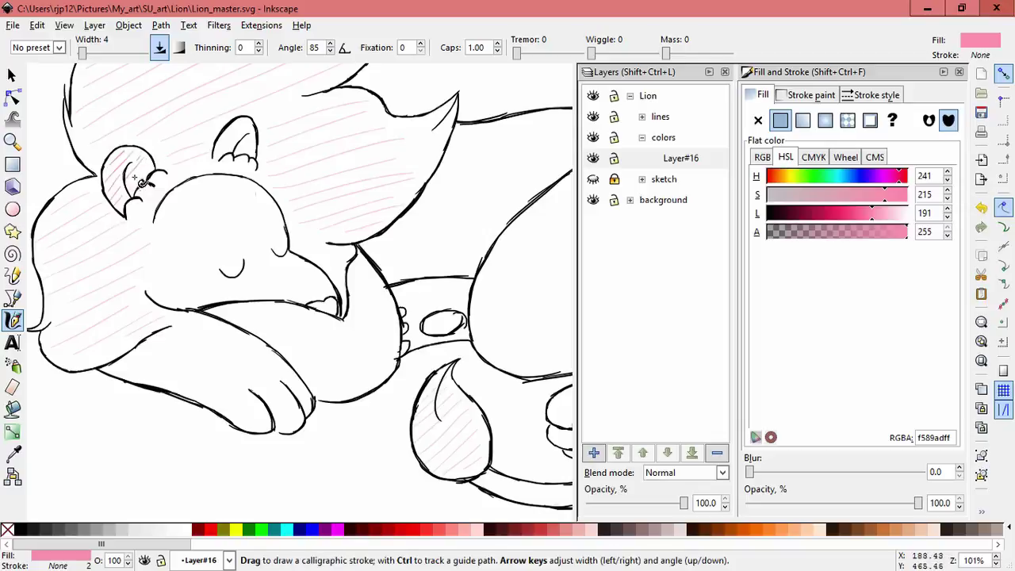
key("ctrl+z")
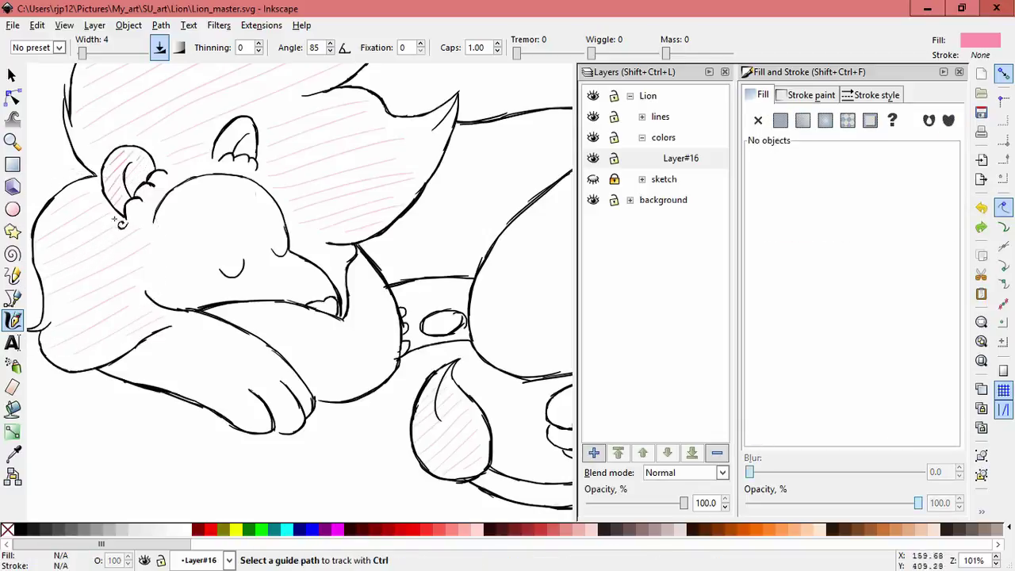
mouse_move(137, 176)
left_mouse_down()
mouse_move(154, 154)
mouse_move(133, 175)
left_mouse_up()
key("ctrl+z")
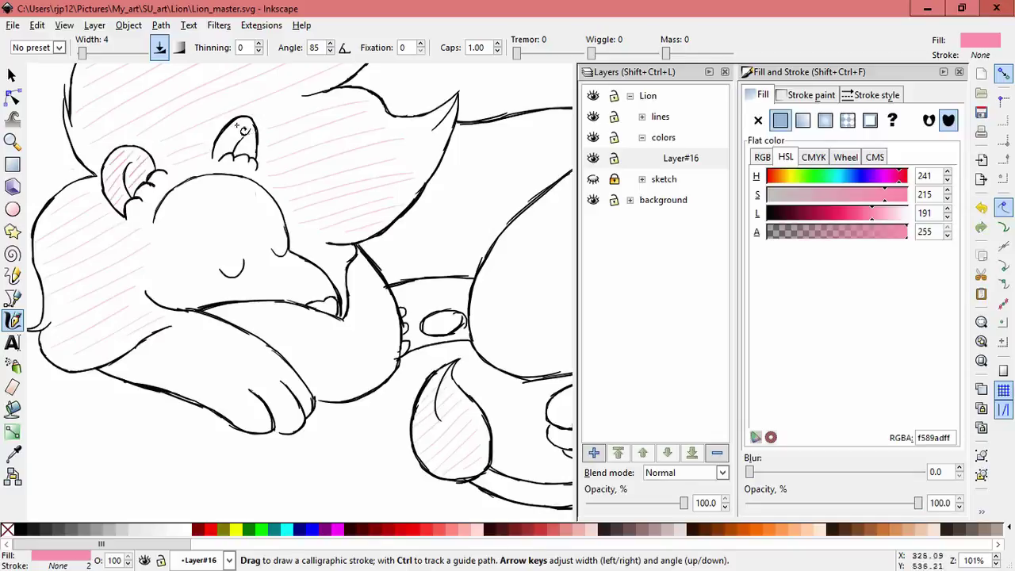
mouse_move(224, 140)
left_mouse_down()
mouse_move(252, 120)
mouse_move(217, 150)
mouse_move(251, 125)
mouse_move(260, 135)
mouse_move(238, 147)
mouse_move(277, 125)
mouse_move(256, 147)
left_mouse_up()
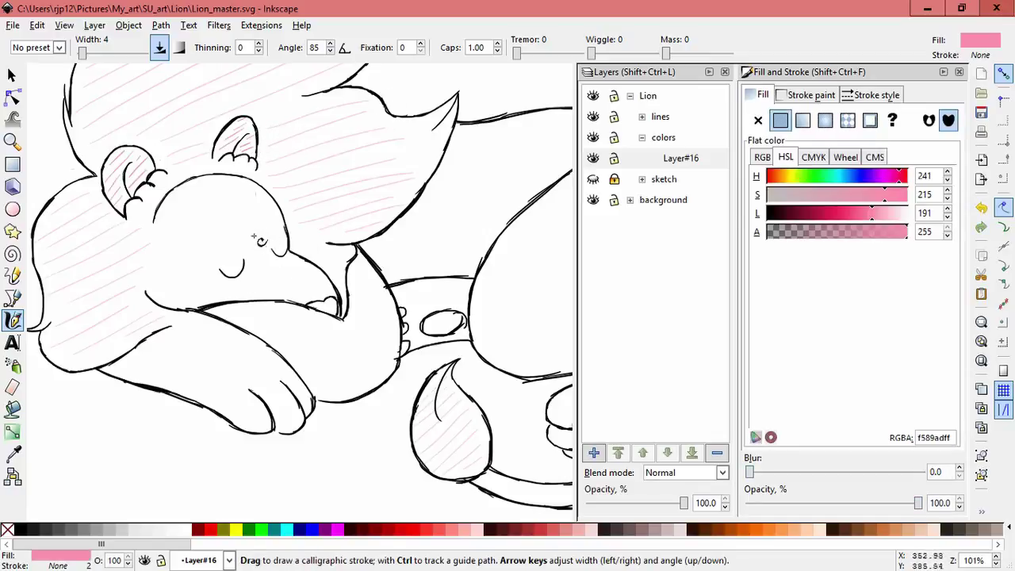
mouse_move(169, 207)
left_mouse_down()
mouse_move(233, 180)
mouse_move(218, 180)
mouse_move(265, 191)
mouse_move(200, 205)
mouse_move(253, 195)
left_mouse_up()
key("ctrl+z")
key("ctrl+z")
key("ctrl+z")
mouse_move(166, 226)
left_mouse_down()
mouse_move(256, 211)
mouse_move(262, 229)
left_mouse_up()
left_click_drag(179, 253, 269, 239)
mouse_move(171, 273)
left_mouse_down()
mouse_move(316, 261)
mouse_move(184, 291)
mouse_move(287, 272)
left_mouse_up()
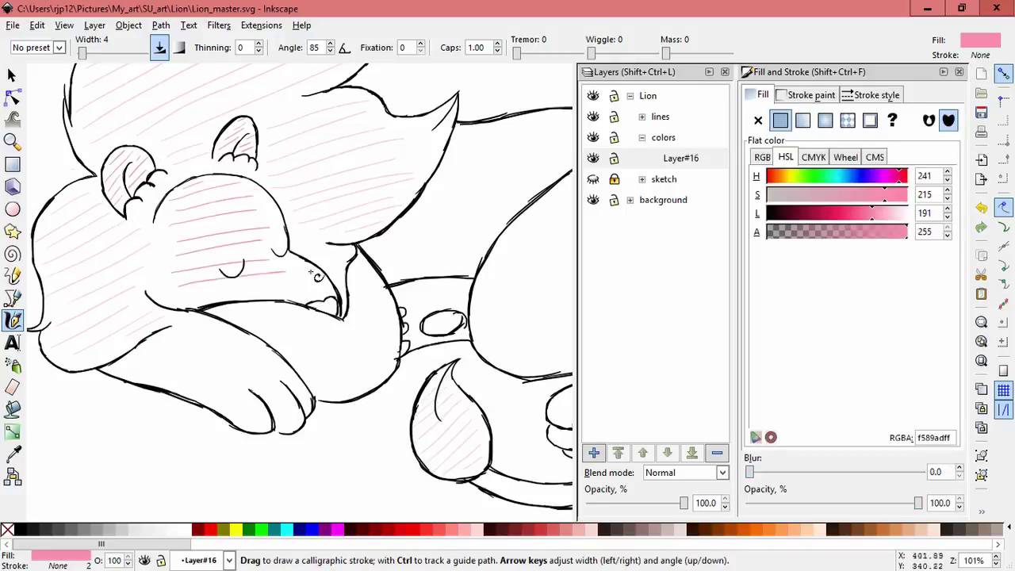
key("ctrl+z")
key("ctrl+z")
key("ctrl+z")
key("ctrl+z")
key("ctrl+z")
key("ctrl+z")
key("ctrl+z")
key("ctrl+z")
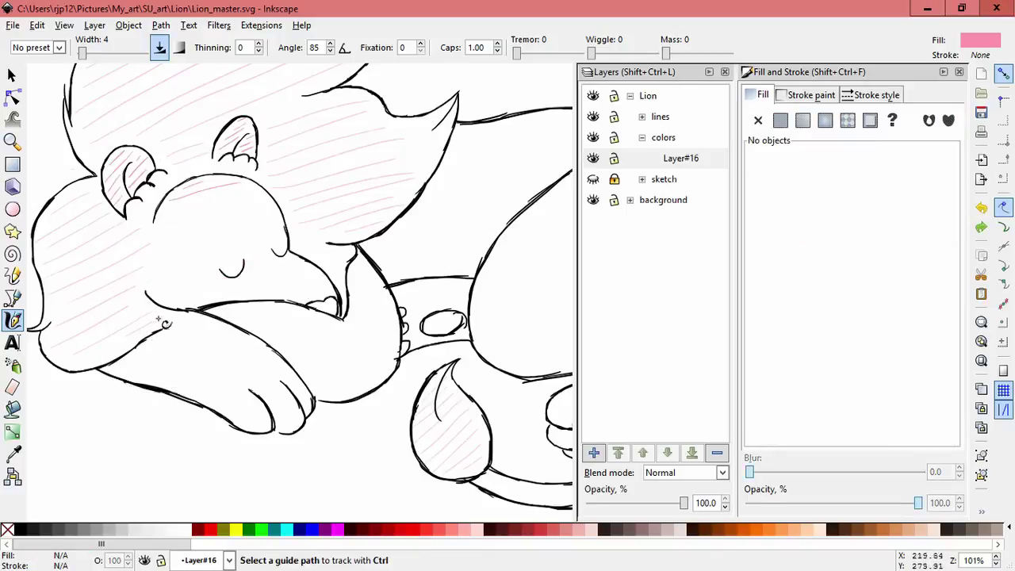
left_click_drag(156, 214, 151, 287)
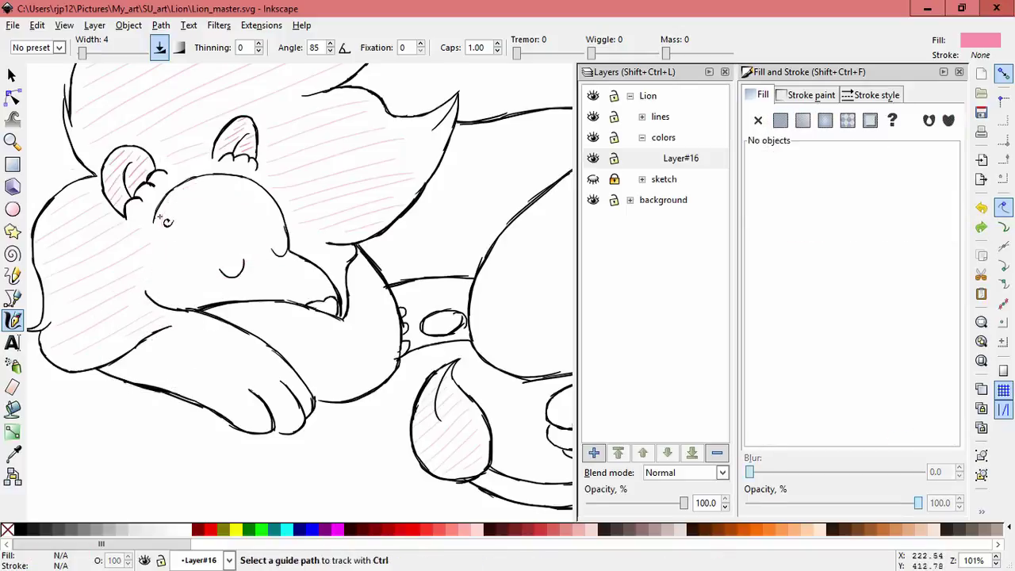
key("ctrl+z")
left_click_drag(151, 240, 149, 289)
left_click_drag(160, 221, 150, 294)
mouse_move(168, 203)
left_mouse_down()
mouse_move(157, 291)
mouse_move(169, 299)
left_mouse_up()
left_click_drag(192, 192, 182, 299)
key("ctrl+z")
key("ctrl+z")
key("ctrl+z")
key("ctrl+z")
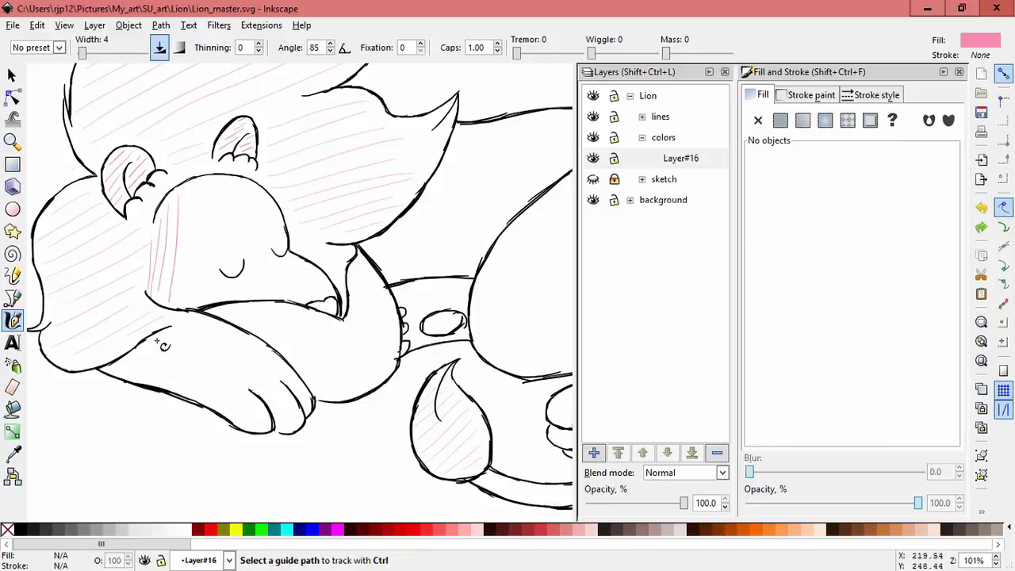
key("ctrl+z")
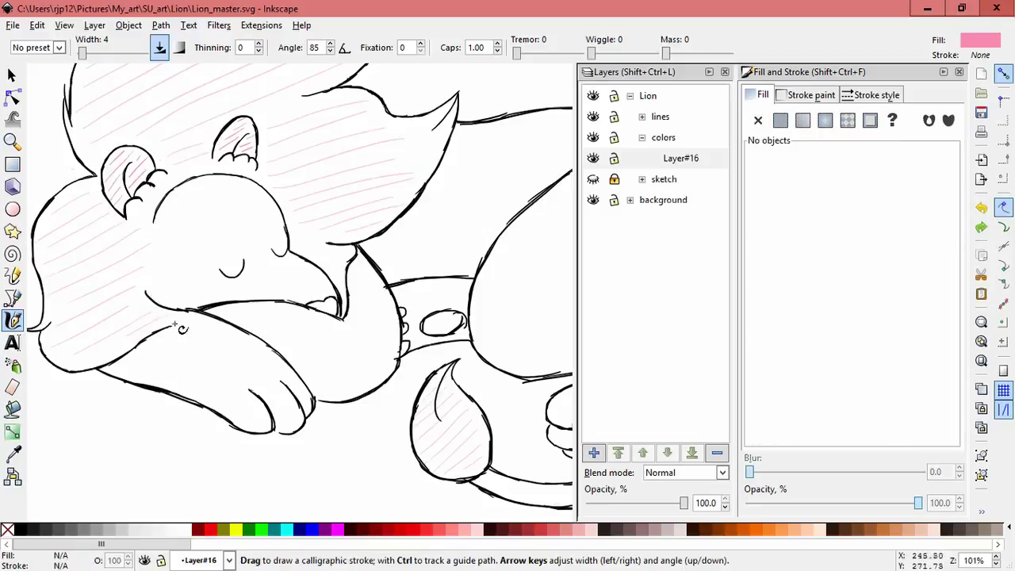
Step: Hatch the near foreleg and its paw with diagonal strokes in the brighter pink (f589ad)
left_click_drag(185, 326, 134, 354)
mouse_move(219, 328)
left_mouse_down()
mouse_move(153, 366)
mouse_move(184, 367)
mouse_move(164, 375)
left_mouse_up()
mouse_move(252, 344)
left_mouse_down()
mouse_move(242, 362)
mouse_move(191, 379)
mouse_move(181, 399)
left_mouse_up()
left_click_drag(268, 366, 176, 413)
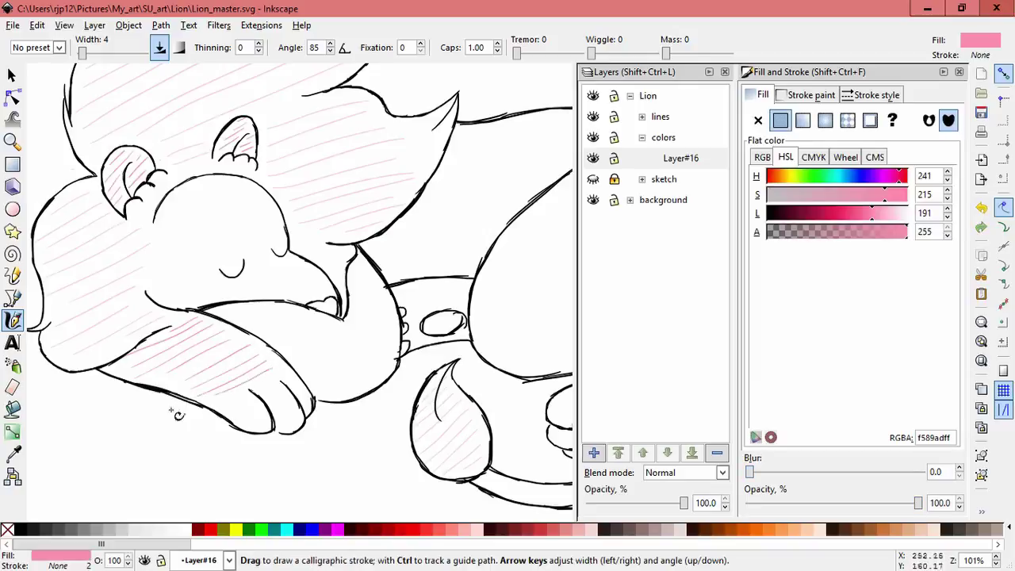
left_click_drag(270, 381, 200, 410)
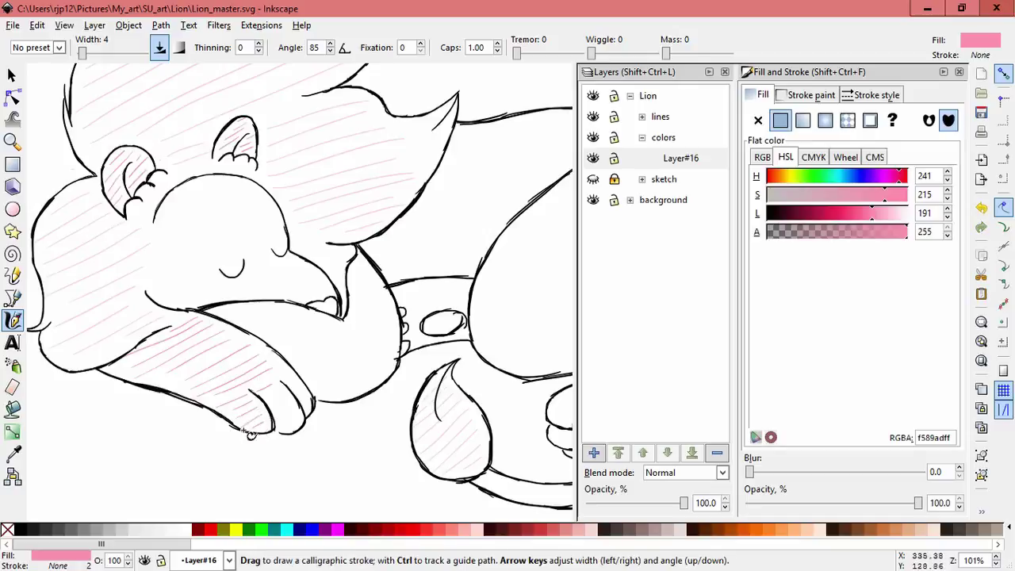
left_click_drag(283, 391, 263, 400)
left_click_drag(296, 384, 304, 390)
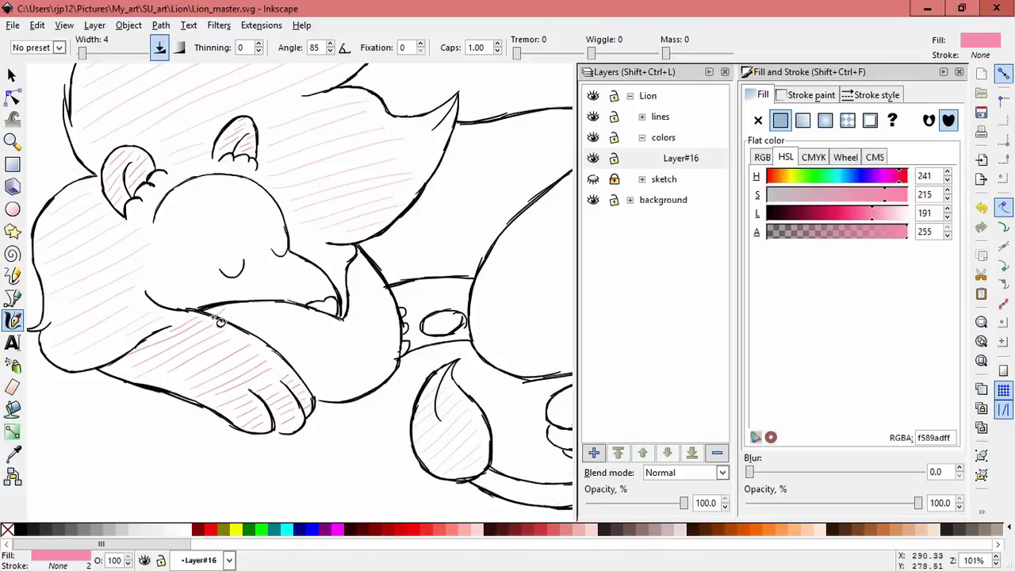
Step: Hatch the second foreleg, from under the chin to the bend beside the mane, with diagonal brighter pink strokes
left_click_drag(225, 316, 267, 312)
mouse_move(270, 310)
left_mouse_down()
mouse_move(234, 336)
mouse_move(294, 314)
mouse_move(263, 331)
mouse_move(327, 321)
mouse_move(277, 347)
left_mouse_up()
left_click_drag(339, 320, 283, 347)
left_click_drag(379, 310, 278, 354)
mouse_move(378, 319)
left_mouse_down()
mouse_move(281, 359)
mouse_move(336, 343)
mouse_move(311, 372)
left_mouse_up()
mouse_move(386, 340)
left_mouse_down()
mouse_move(314, 383)
mouse_move(322, 391)
left_mouse_up()
mouse_move(386, 300)
left_mouse_down()
mouse_move(346, 320)
mouse_move(349, 305)
left_mouse_up()
mouse_move(372, 272)
left_mouse_down()
mouse_move(347, 288)
mouse_move(348, 273)
left_mouse_up()
Step: Hatch the torso between the mane and the hind thigh with long diagonal brighter pink strokes, continuing onto the upper back
key("space")
left_click_drag(400, 300, 223, 361)
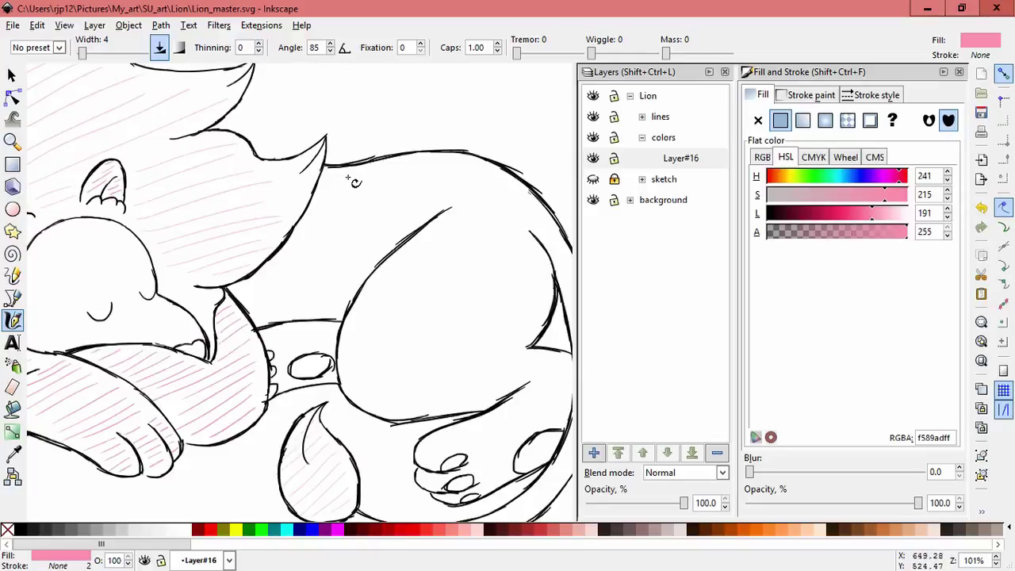
mouse_move(370, 167)
left_mouse_down()
mouse_move(306, 214)
mouse_move(240, 295)
left_mouse_up()
mouse_move(415, 170)
left_mouse_down()
mouse_move(321, 244)
mouse_move(353, 238)
mouse_move(421, 182)
mouse_move(328, 270)
mouse_move(432, 177)
mouse_move(275, 316)
left_mouse_up()
key("ctrl+z")
mouse_move(449, 184)
left_mouse_down()
mouse_move(285, 304)
mouse_move(408, 224)
mouse_move(290, 314)
mouse_move(447, 197)
left_mouse_up()
mouse_move(486, 186)
left_mouse_down()
mouse_move(418, 212)
mouse_move(310, 307)
left_mouse_up()
left_click_drag(461, 222, 294, 347)
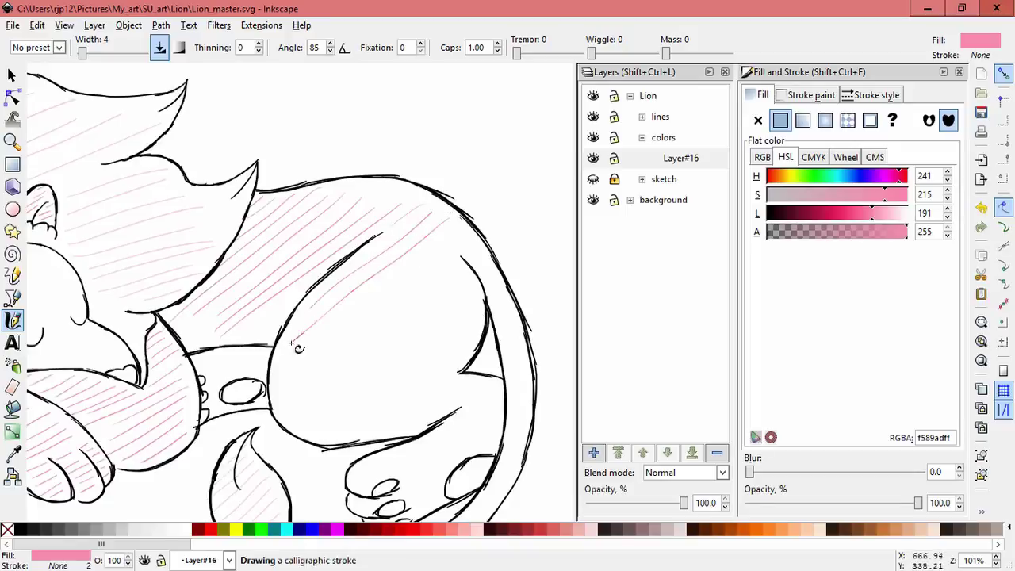
Step: Hatch the hind thigh and the lower hind leg with its foot using long diagonal brighter pink strokes
mouse_move(451, 235)
left_mouse_down()
mouse_move(281, 374)
mouse_move(444, 267)
mouse_move(322, 379)
left_mouse_up()
left_click_drag(460, 263, 318, 377)
left_click_drag(465, 274, 301, 413)
left_click_drag(459, 296, 301, 430)
key("ctrl+z")
key("minus")
key("minus")
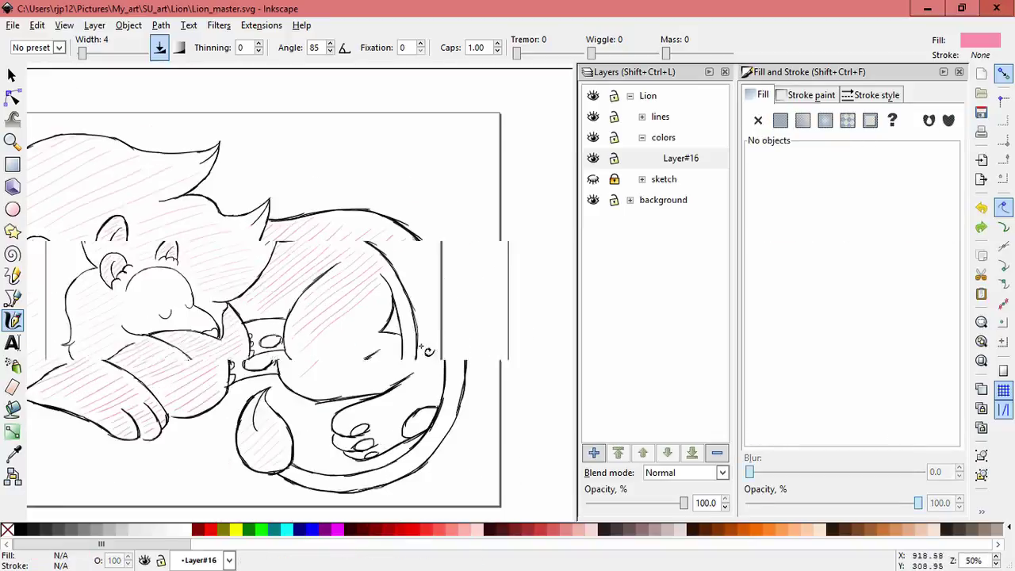
key("ctrl+z")
mouse_move(387, 291)
left_mouse_down()
mouse_move(298, 365)
mouse_move(361, 315)
mouse_move(310, 359)
left_mouse_up()
mouse_move(384, 308)
left_mouse_down()
mouse_move(318, 364)
mouse_move(357, 338)
mouse_move(336, 360)
left_mouse_up()
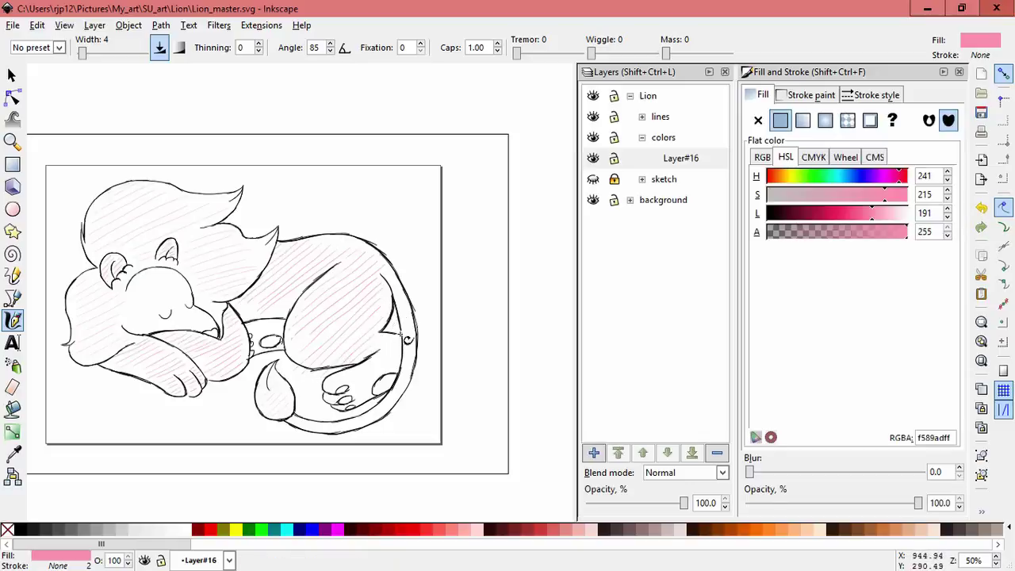
mouse_move(396, 339)
left_mouse_down()
mouse_move(337, 395)
mouse_move(395, 354)
mouse_move(387, 362)
mouse_move(337, 401)
mouse_move(318, 401)
mouse_move(360, 377)
mouse_move(334, 407)
mouse_move(398, 340)
left_mouse_up()
key("ctrl+z")
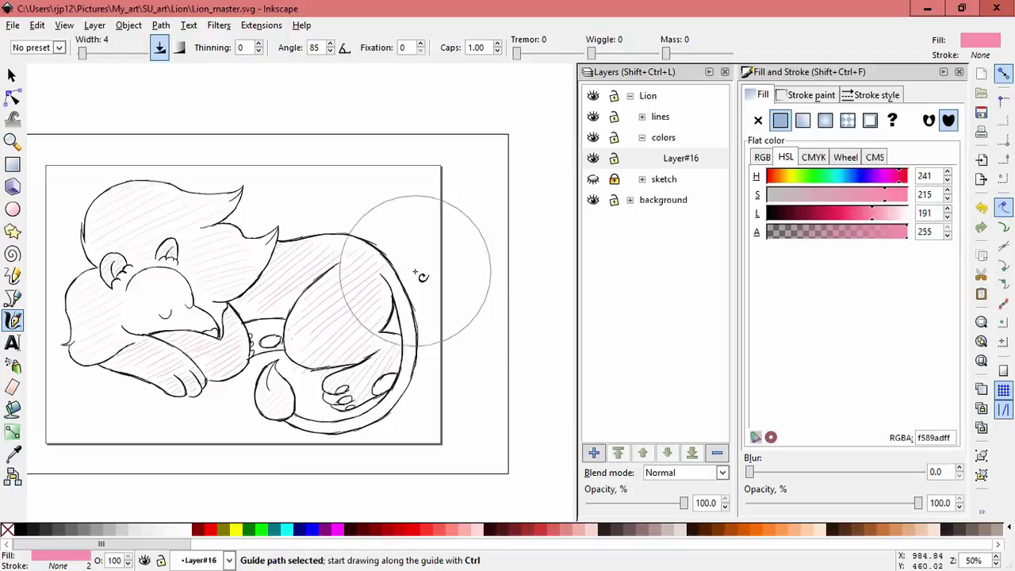
Step: Hatch the whole length of the curled tail and the small leg section between the foreleg and thigh with short brighter pink strokes
scroll(397, 299, "up", 2, "ctrl")
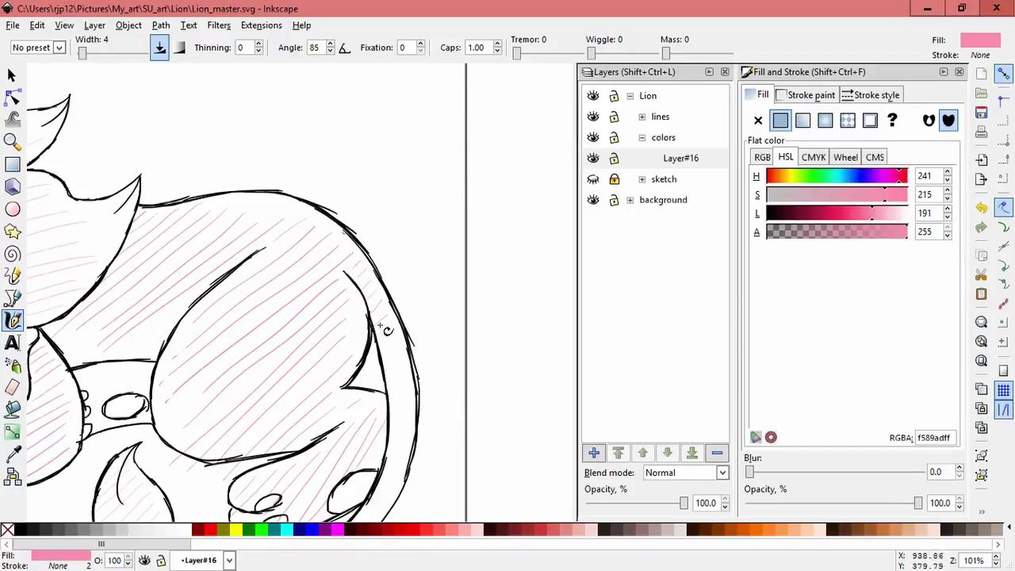
left_click_drag(398, 335, 381, 350)
left_click_drag(399, 350, 386, 369)
mouse_move(404, 444)
left_mouse_down()
mouse_move(434, 260)
mouse_move(426, 292)
left_mouse_up()
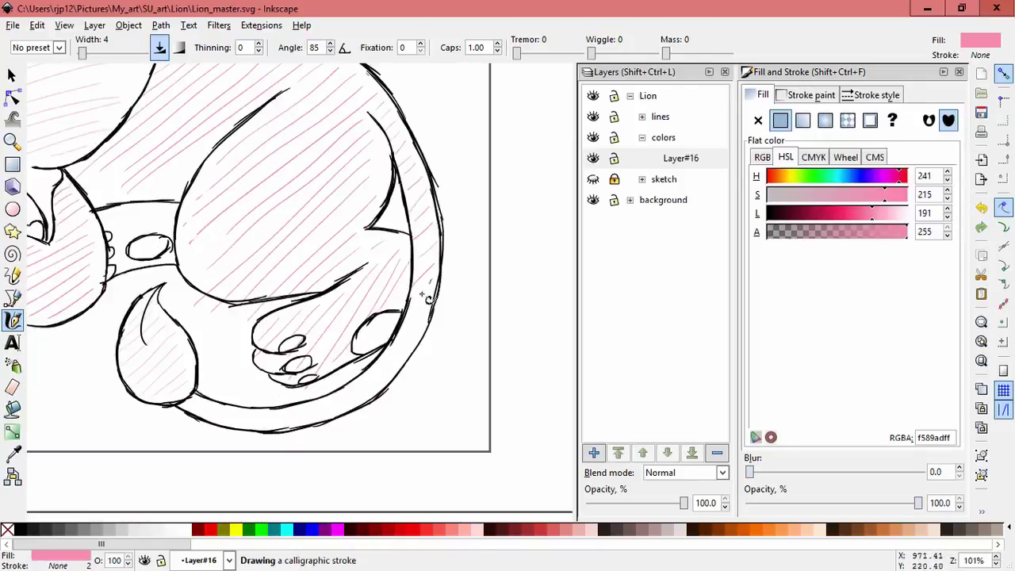
left_click_drag(361, 387, 266, 435)
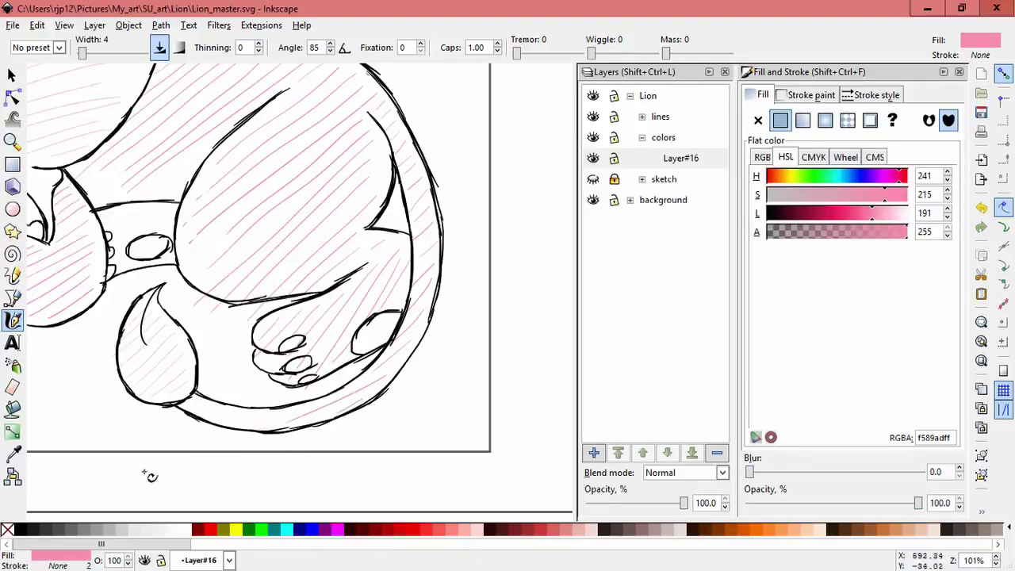
left_click_drag(257, 414, 241, 426)
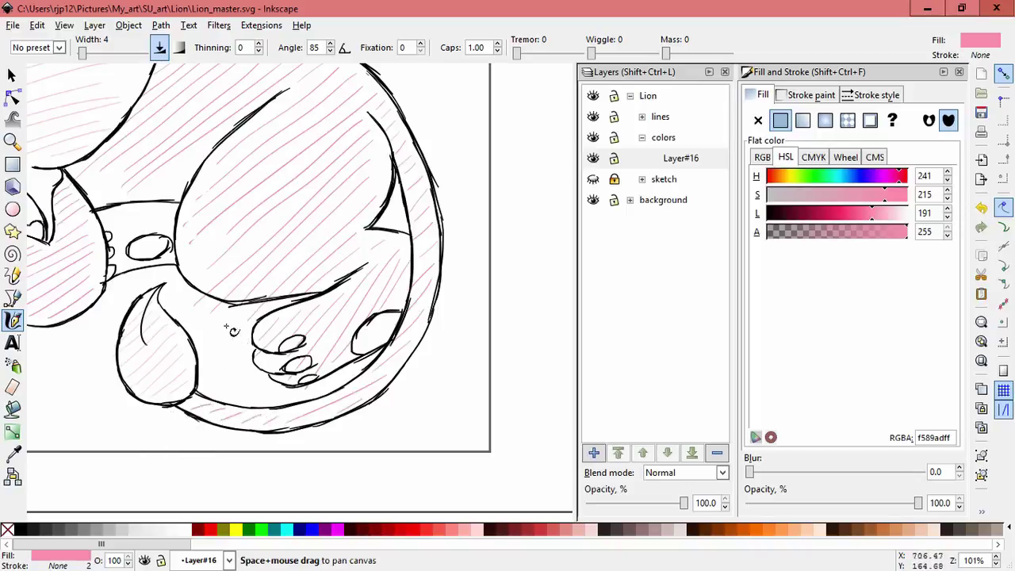
left_click_drag(106, 223, 145, 209)
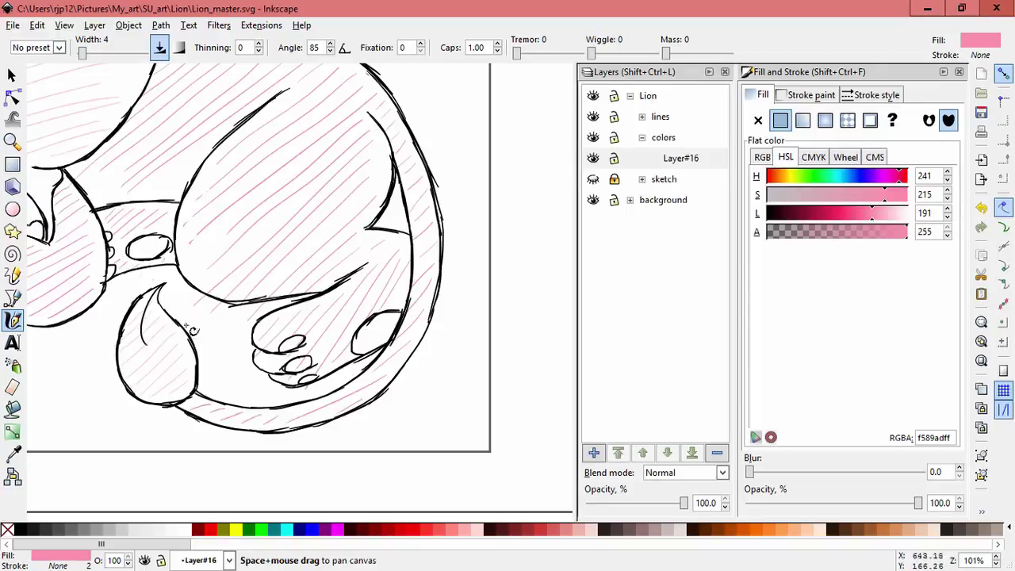
Step: Pick the darker pink palette colour (c55e83) as the fill for the calligraphy strokes
scroll(205, 337, "down", 2)
left_click_drag(197, 236, 288, 261)
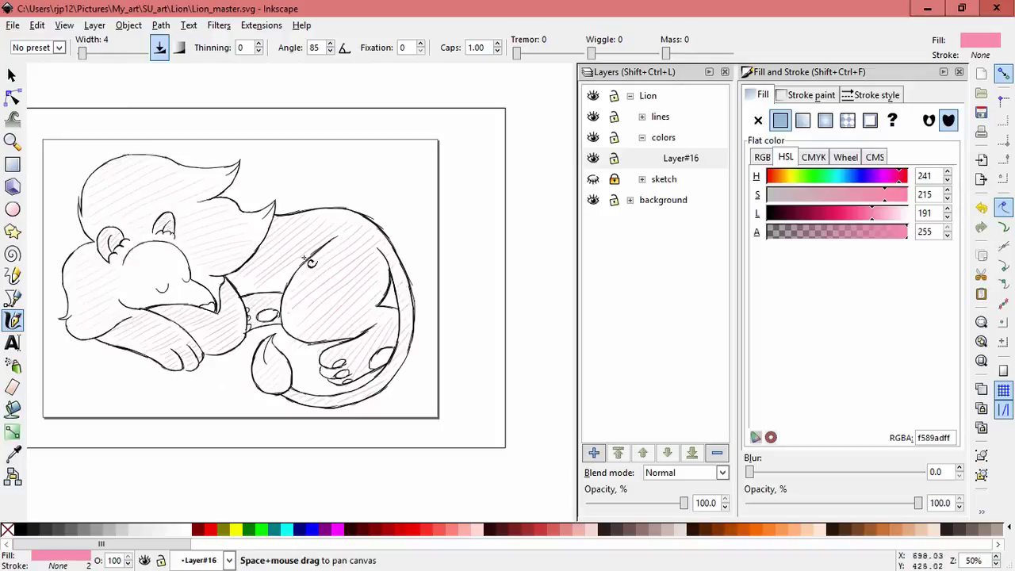
left_click_drag(341, 234, 384, 249)
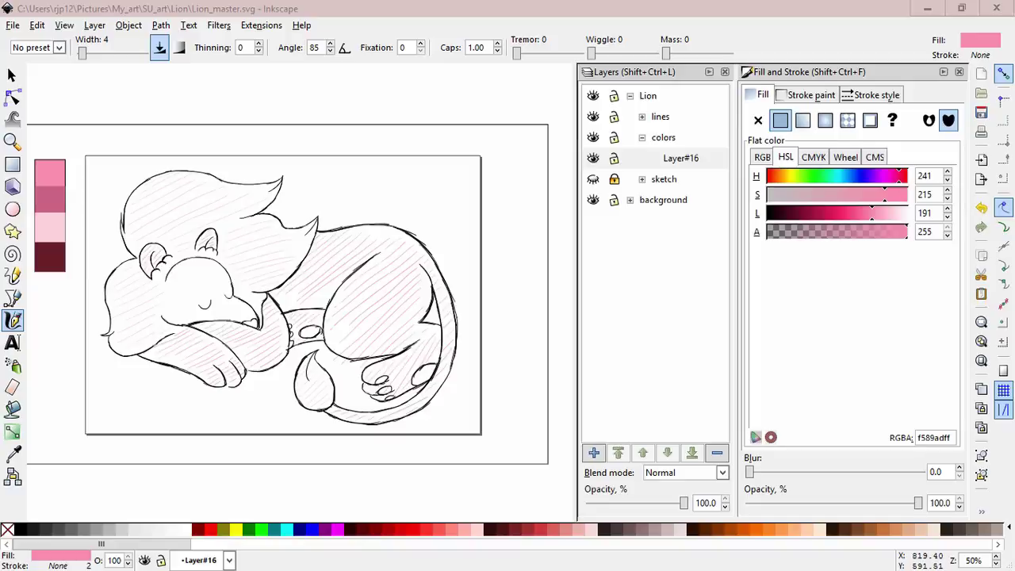
left_click(12, 453)
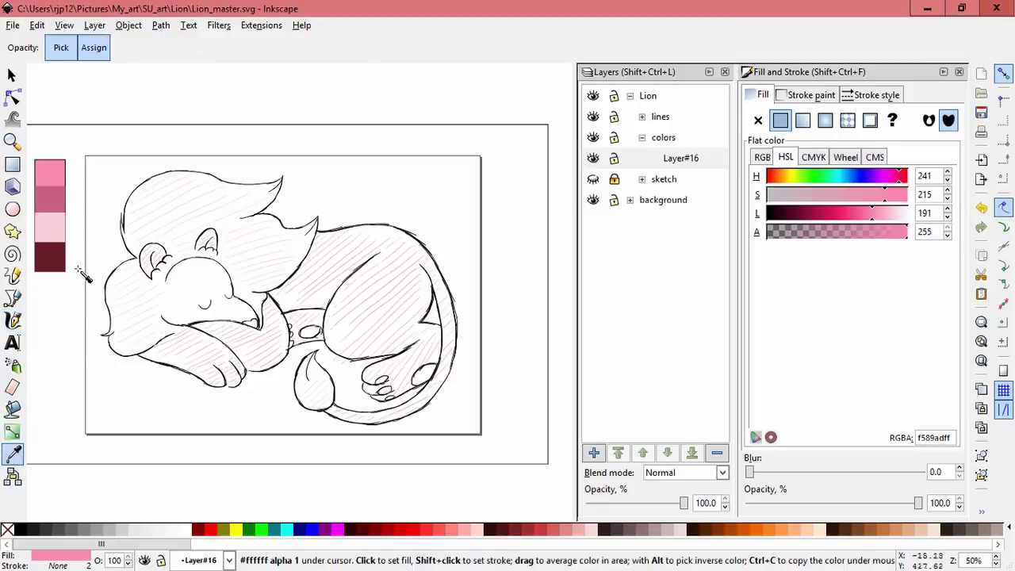
left_click(50, 199)
left_click(13, 319)
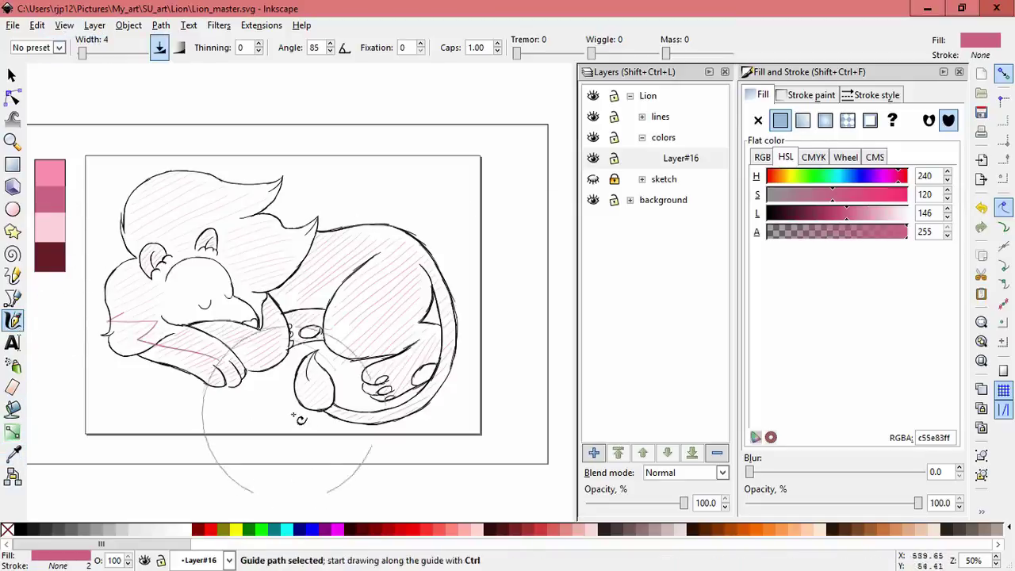
scroll(444, 412, "up", 5)
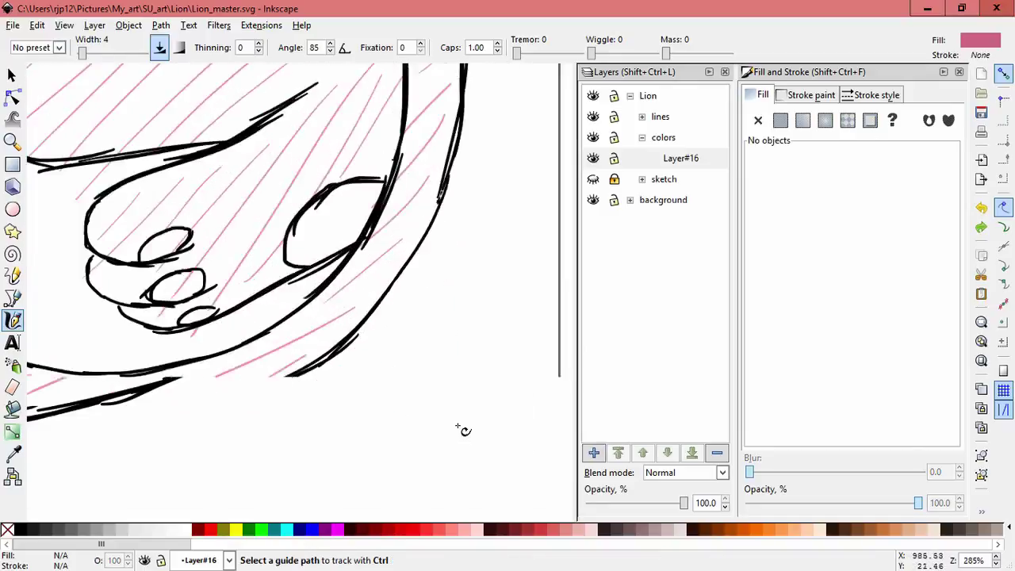
left_click_drag(274, 230, 325, 194)
left_click_drag(271, 237, 339, 195)
mouse_move(268, 249)
left_mouse_down()
mouse_move(367, 192)
mouse_move(367, 209)
left_mouse_up()
left_click_drag(262, 275, 363, 233)
left_click_drag(270, 295, 344, 243)
key("space")
left_click_drag(148, 274, 206, 309)
key("ctrl+z")
key("ctrl+z")
key("ctrl+z")
key("ctrl+z")
key("ctrl+z")
key("ctrl+z")
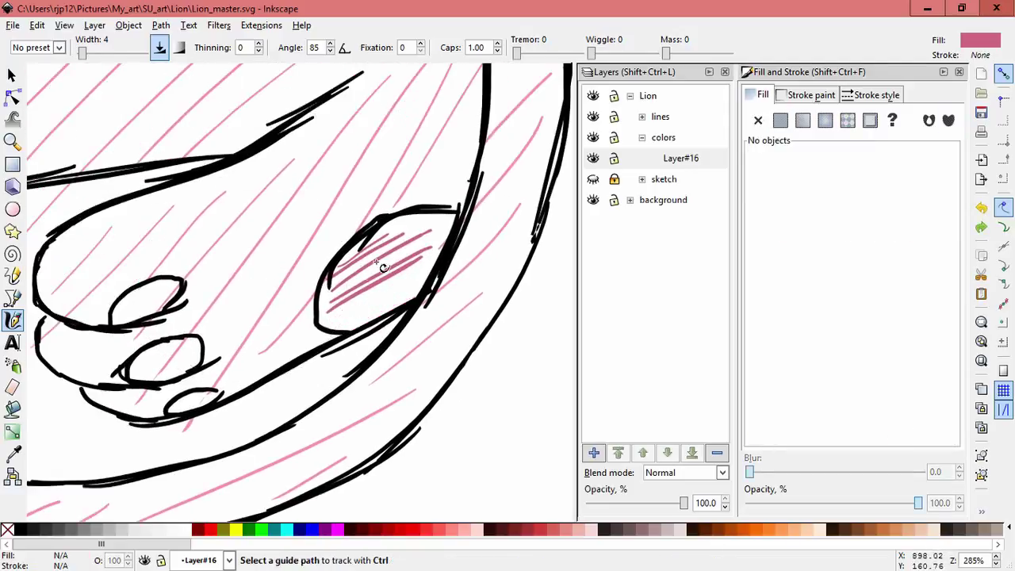
Step: Hatch the large pad of the hind foot with close, nearly horizontal strokes in the darker pink
left_click_drag(405, 220, 454, 228)
mouse_move(381, 231)
left_mouse_down()
mouse_move(449, 235)
mouse_move(435, 245)
left_mouse_up()
mouse_move(361, 251)
left_mouse_down()
mouse_move(400, 253)
mouse_move(341, 261)
mouse_move(455, 261)
left_mouse_up()
mouse_move(345, 267)
left_mouse_down()
mouse_move(444, 273)
mouse_move(429, 278)
left_mouse_up()
mouse_move(323, 285)
left_mouse_down()
mouse_move(426, 284)
mouse_move(420, 289)
left_mouse_up()
left_click_drag(325, 296, 423, 301)
mouse_move(317, 307)
left_mouse_down()
mouse_move(419, 306)
mouse_move(409, 311)
left_mouse_up()
mouse_move(315, 318)
left_mouse_down()
mouse_move(397, 317)
mouse_move(363, 327)
left_mouse_up()
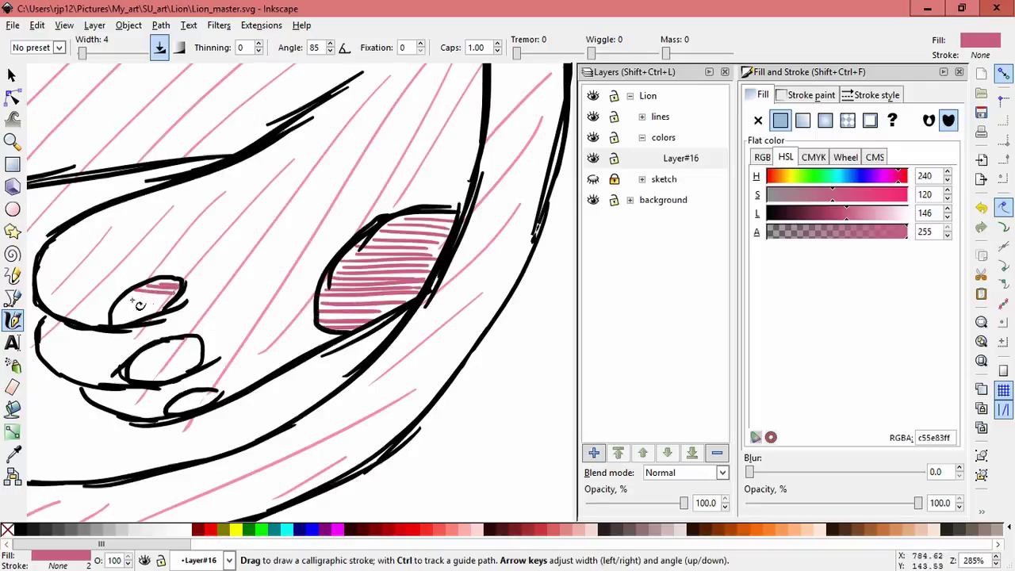
Step: Hatch the three toe pads of the hind foot with short darker pink strokes
mouse_move(123, 304)
left_mouse_down()
mouse_move(172, 300)
mouse_move(156, 310)
left_mouse_up()
mouse_move(155, 345)
left_mouse_down()
mouse_move(200, 353)
mouse_move(189, 356)
left_mouse_up()
left_click_drag(133, 356, 190, 363)
left_click_drag(133, 363, 181, 369)
mouse_move(131, 371)
left_mouse_down()
mouse_move(177, 376)
mouse_move(163, 380)
left_mouse_up()
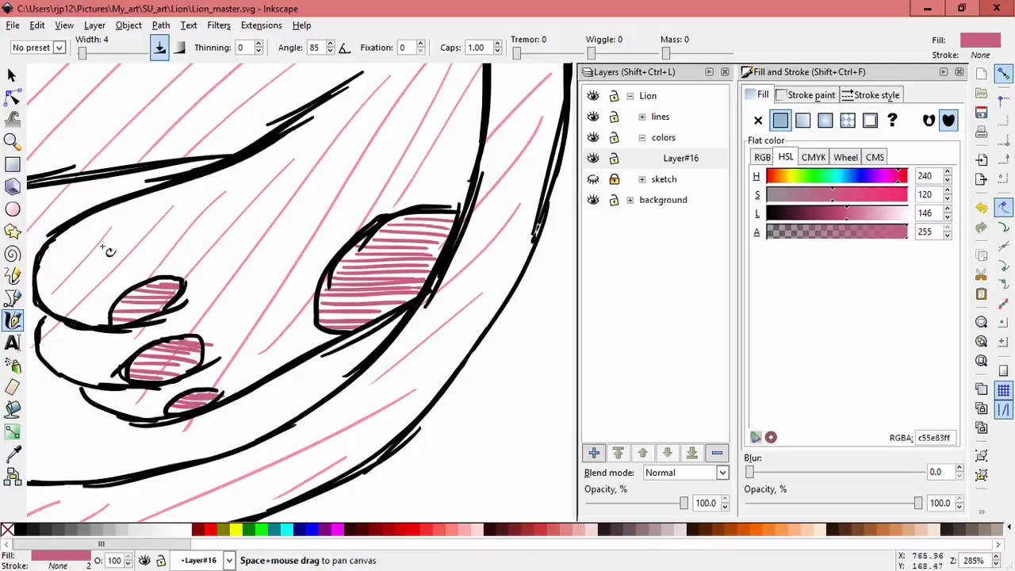
Step: Hatch the oval pad and three small toe pads of the paw between the foreleg and thigh in the darker pink
left_click_drag(89, 249, 277, 324)
left_click_drag(154, 264, 395, 325)
left_click_drag(244, 265, 377, 330)
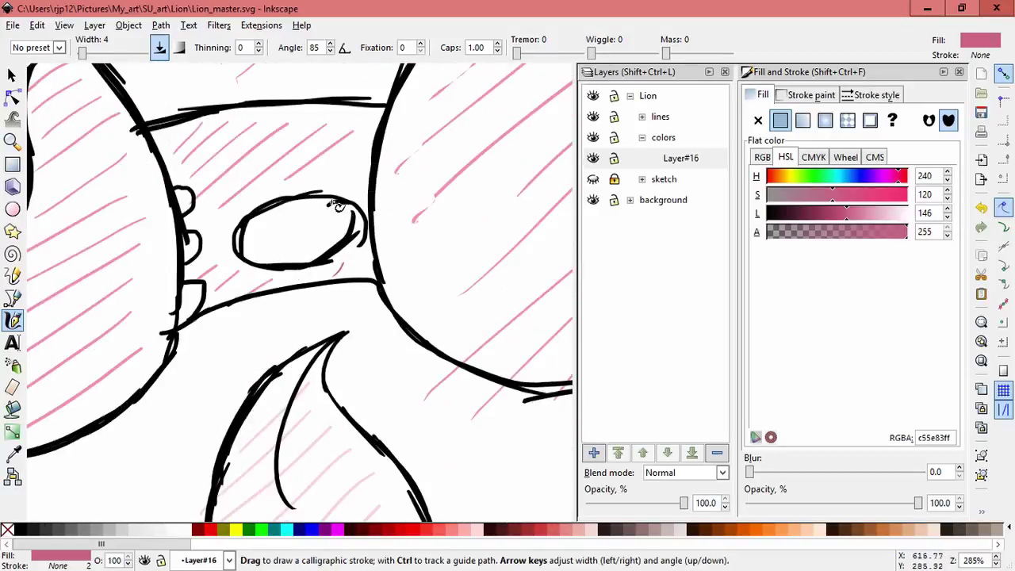
mouse_move(310, 202)
left_mouse_down()
mouse_move(354, 222)
mouse_move(348, 240)
left_mouse_up()
mouse_move(279, 214)
left_mouse_down()
mouse_move(345, 255)
mouse_move(326, 264)
left_mouse_up()
mouse_move(255, 228)
left_mouse_down()
mouse_move(311, 262)
mouse_move(272, 269)
left_mouse_up()
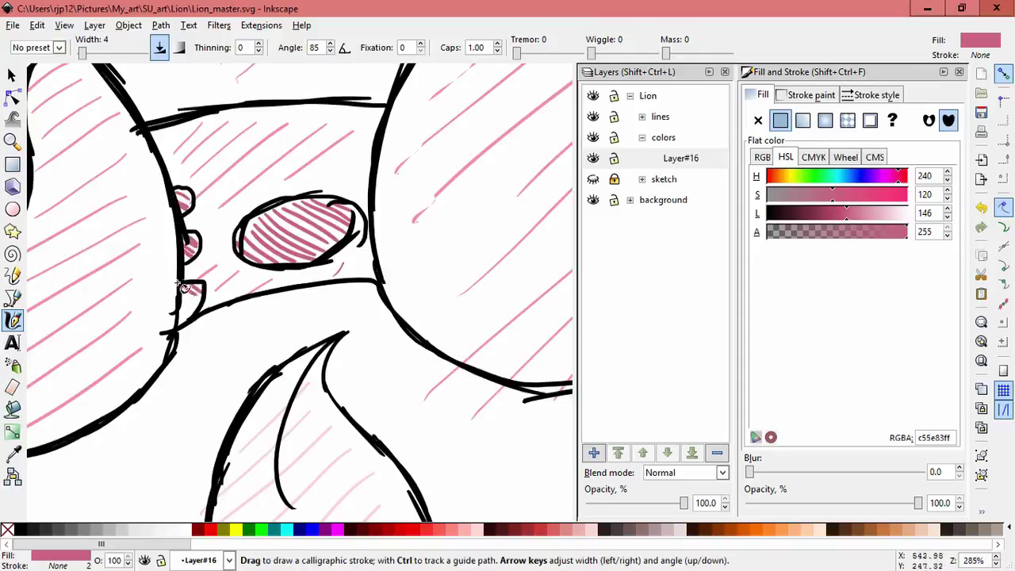
Step: Pick the dark maroon palette colour (651a26) as the fill for the calligraphy strokes
scroll(268, 308, "down", 5, "ctrl")
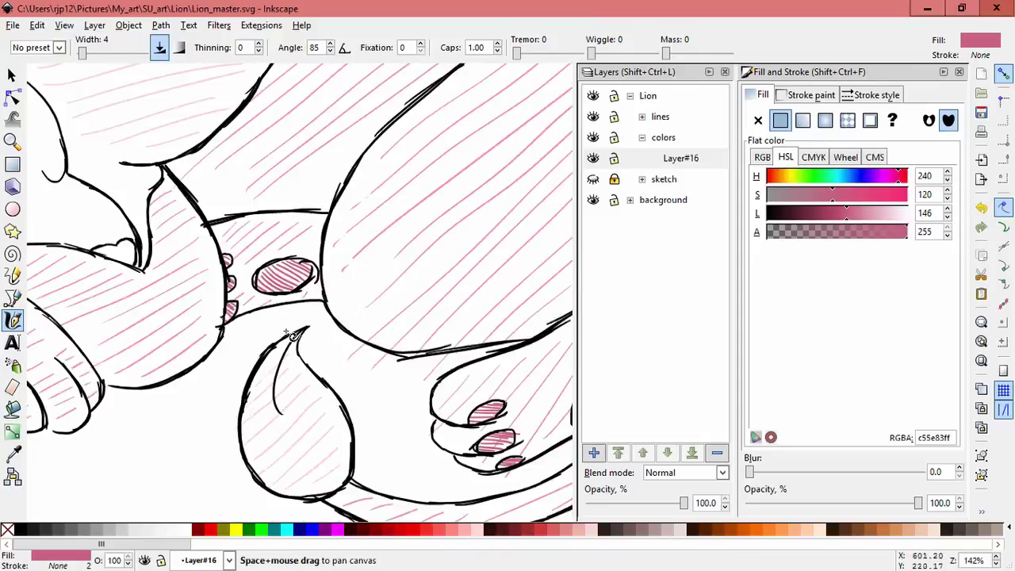
key("space")
left_click_drag(189, 289, 236, 309)
left_click(13, 454)
left_click(95, 286)
left_click(13, 320)
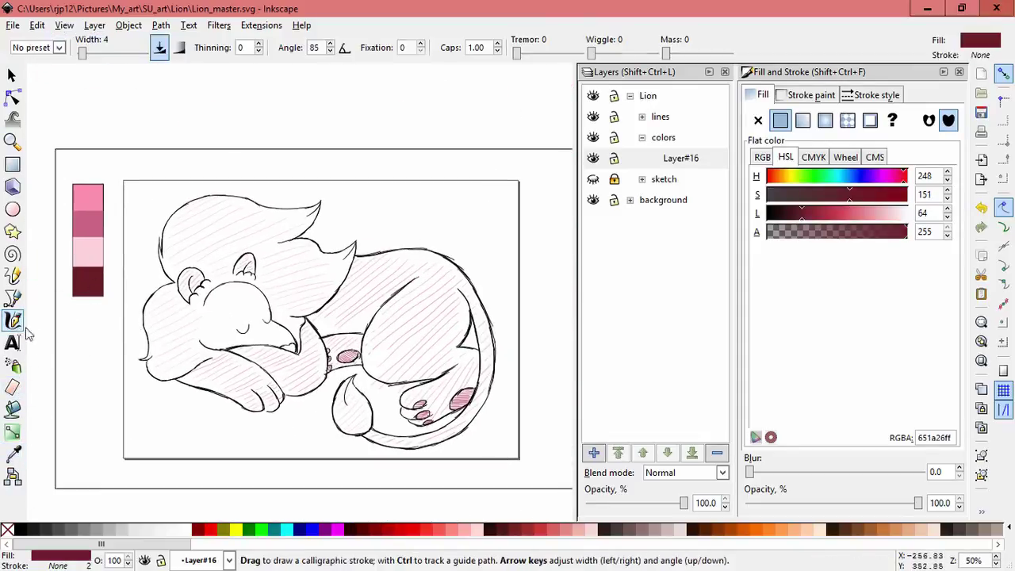
scroll(348, 321, "up", 6, "ctrl")
left_click_drag(345, 319, 134, 334)
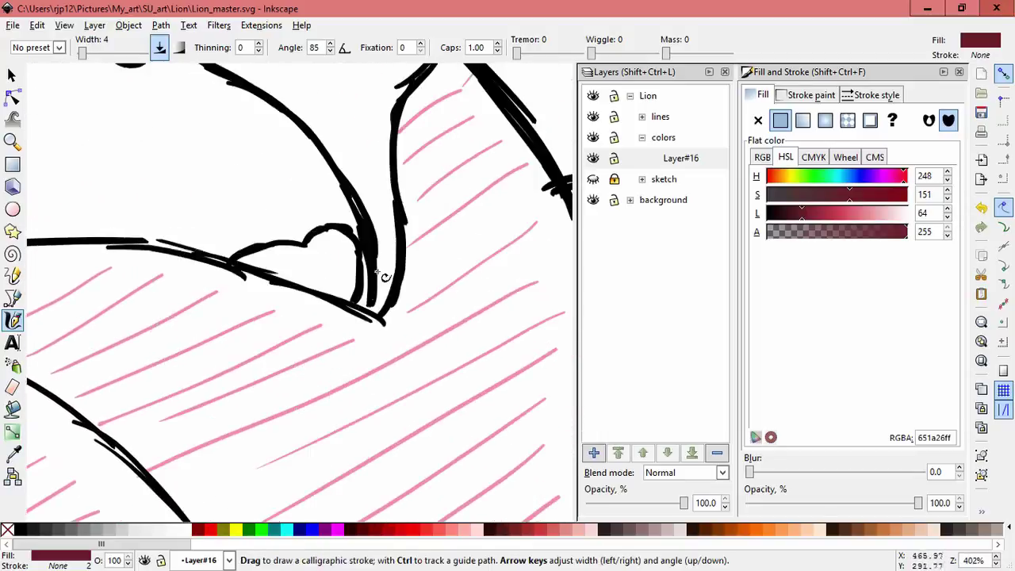
mouse_move(336, 244)
left_mouse_down()
mouse_move(322, 231)
mouse_move(357, 255)
mouse_move(352, 265)
mouse_move(313, 252)
mouse_move(352, 285)
left_mouse_up()
mouse_move(286, 252)
left_mouse_down()
mouse_move(349, 298)
mouse_move(269, 257)
left_mouse_up()
left_click_drag(333, 293, 266, 260)
key("ctrl+z")
key("ctrl+z")
key("ctrl+z")
key("ctrl+z")
key("ctrl+z")
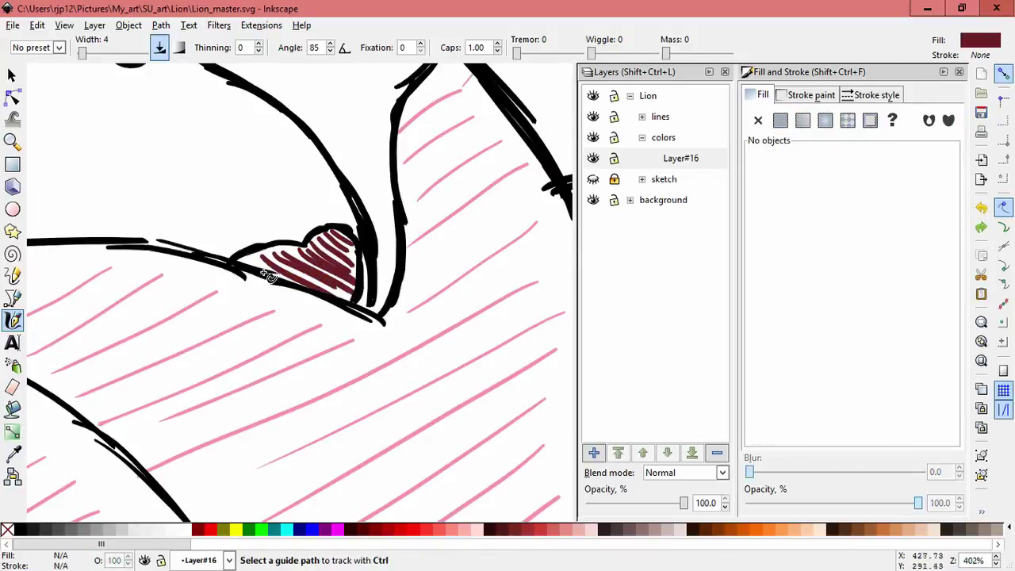
key("ctrl+z")
key("ctrl+z")
key("ctrl+z")
Step: Hatch the lion's nose densely with short diagonal dark maroon strokes
mouse_move(242, 264)
left_mouse_down()
mouse_move(283, 253)
mouse_move(262, 269)
left_mouse_up()
left_click_drag(294, 246, 276, 273)
mouse_move(324, 234)
left_mouse_down()
mouse_move(281, 274)
mouse_move(287, 281)
mouse_move(353, 232)
left_mouse_up()
mouse_move(308, 278)
left_mouse_down()
mouse_move(359, 239)
mouse_move(355, 254)
mouse_move(299, 294)
left_mouse_up()
key("ctrl+z")
left_click_drag(349, 245, 306, 288)
key("ctrl+z")
key("ctrl+z")
mouse_move(354, 254)
left_mouse_down()
mouse_move(315, 291)
mouse_move(323, 295)
left_mouse_up()
Step: Pick the brighter pink palette colour (f589ad) again as the fill for the calligraphy strokes
scroll(366, 287, "down", 5)
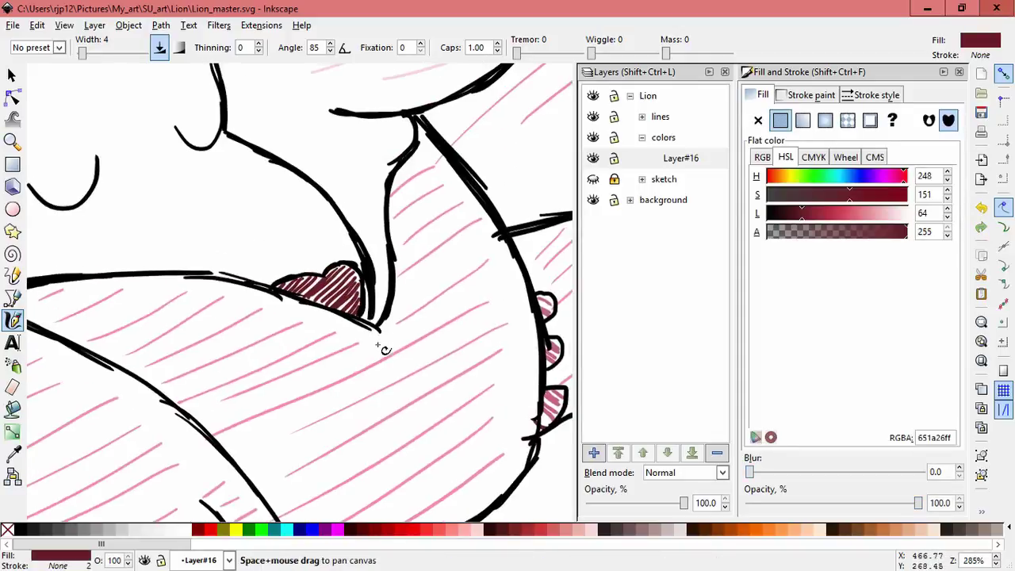
scroll(190, 278, "down", 1)
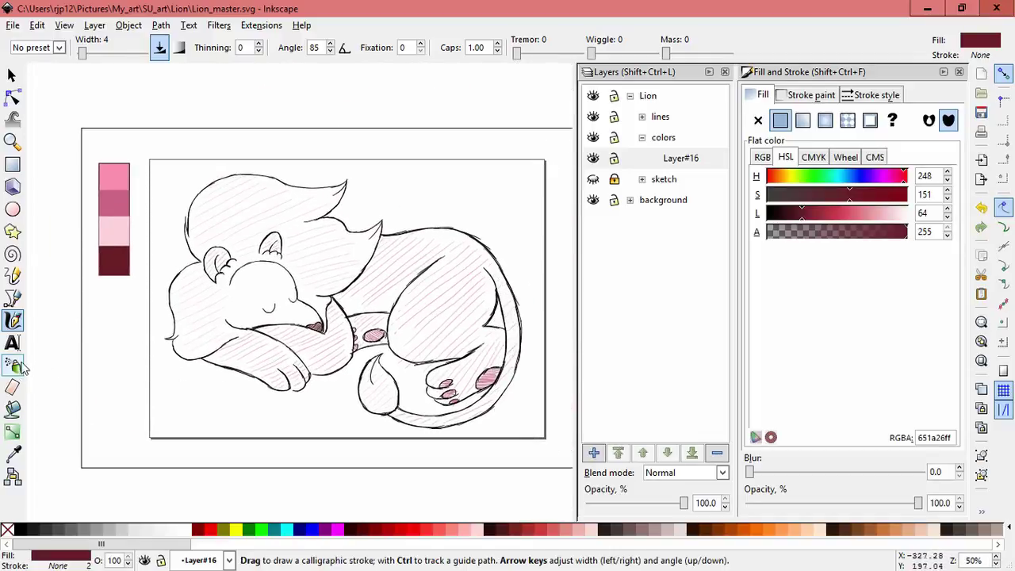
left_click(12, 452)
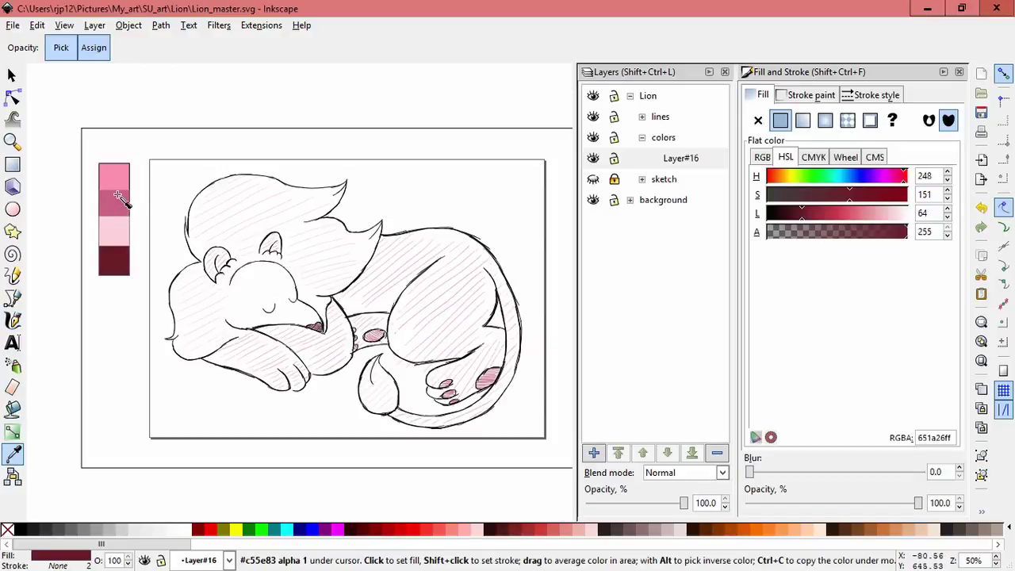
left_click(123, 173)
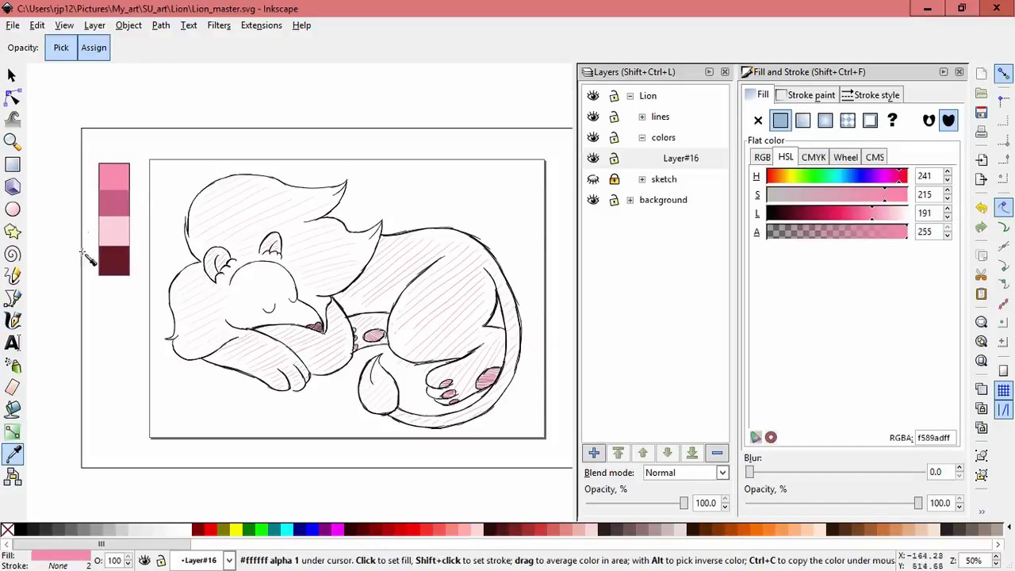
left_click(13, 320)
scroll(261, 301, "up", 2)
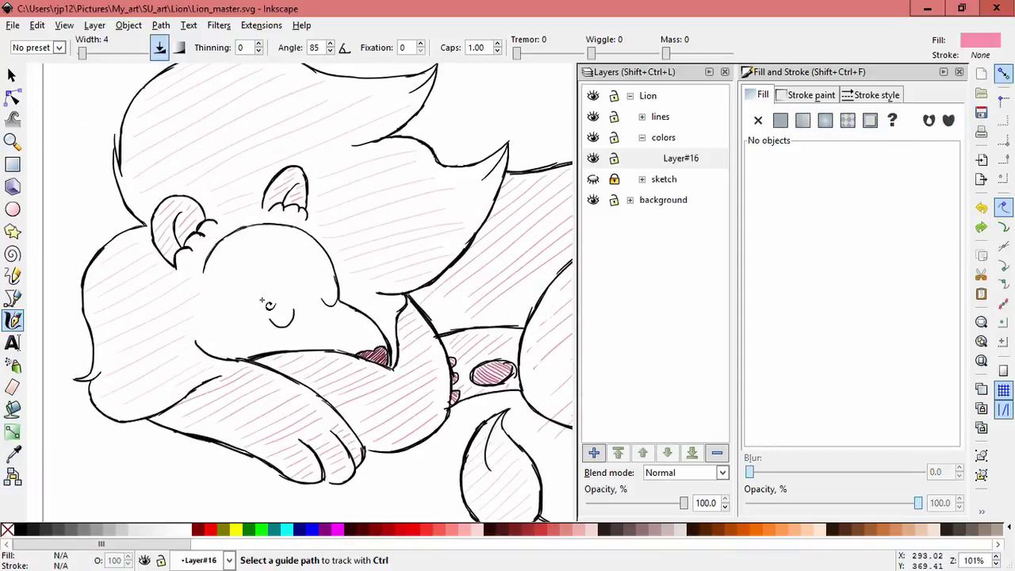
scroll(270, 305, "up", 1)
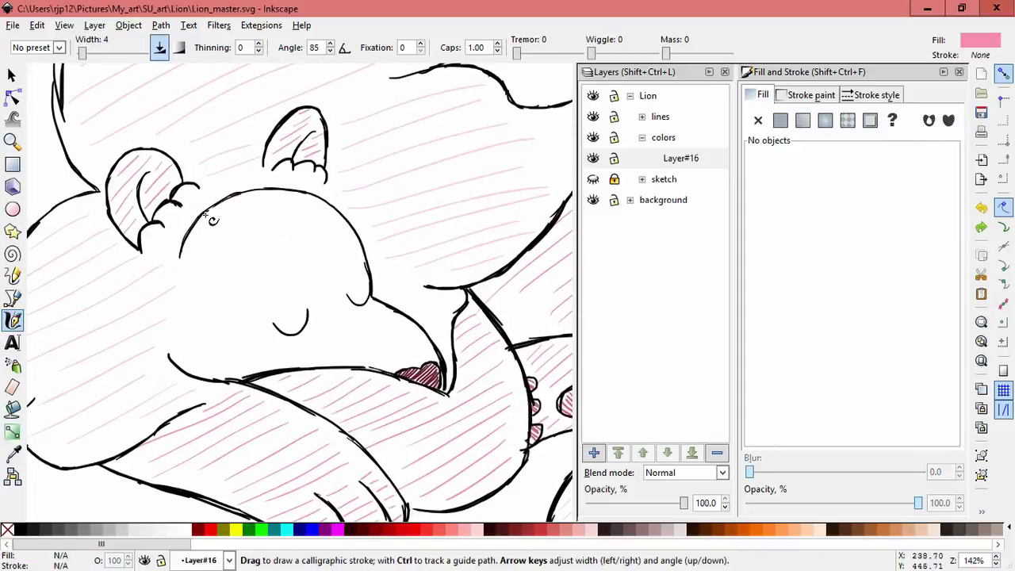
Step: Hatch the lion's whole face and muzzle with long, steep diagonal strokes in the brighter pink
left_click_drag(193, 229, 183, 258)
left_click_drag(213, 209, 182, 265)
left_click_drag(222, 207, 176, 285)
mouse_move(224, 208)
left_mouse_down()
mouse_move(179, 300)
mouse_move(175, 336)
left_mouse_up()
mouse_move(250, 192)
left_mouse_down()
mouse_move(176, 344)
mouse_move(193, 325)
mouse_move(184, 364)
left_mouse_up()
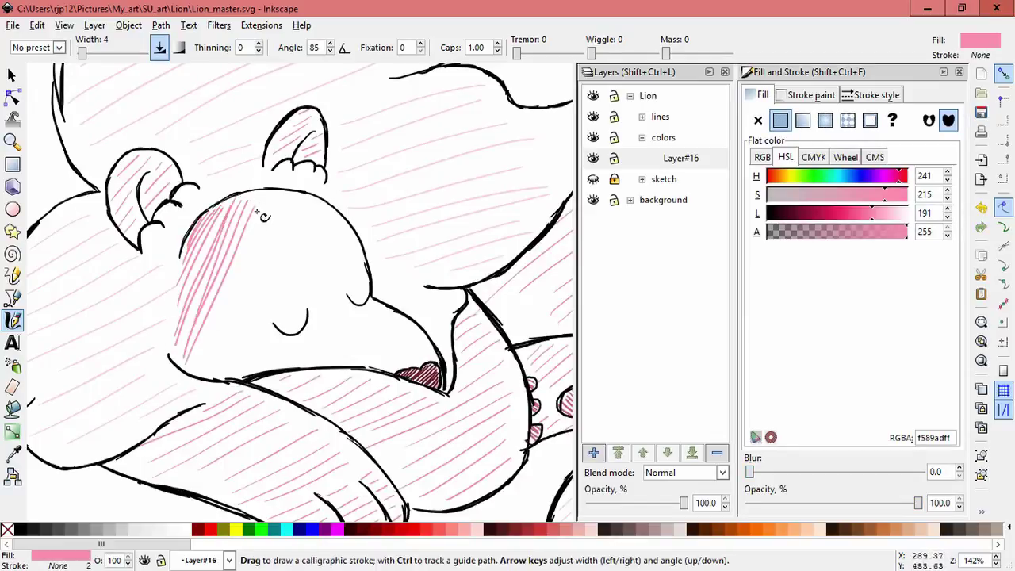
left_click_drag(263, 207, 195, 379)
mouse_move(301, 194)
left_mouse_down()
mouse_move(205, 390)
mouse_move(235, 358)
mouse_move(231, 380)
left_mouse_up()
left_click_drag(330, 203, 255, 376)
left_click_drag(348, 222, 271, 360)
mouse_move(345, 243)
left_mouse_down()
mouse_move(288, 356)
mouse_move(293, 366)
left_mouse_up()
mouse_move(355, 260)
left_mouse_down()
mouse_move(306, 374)
mouse_move(321, 363)
left_mouse_up()
mouse_move(374, 301)
left_mouse_down()
mouse_move(333, 355)
mouse_move(352, 378)
mouse_move(364, 367)
left_mouse_up()
left_click_drag(414, 314, 376, 366)
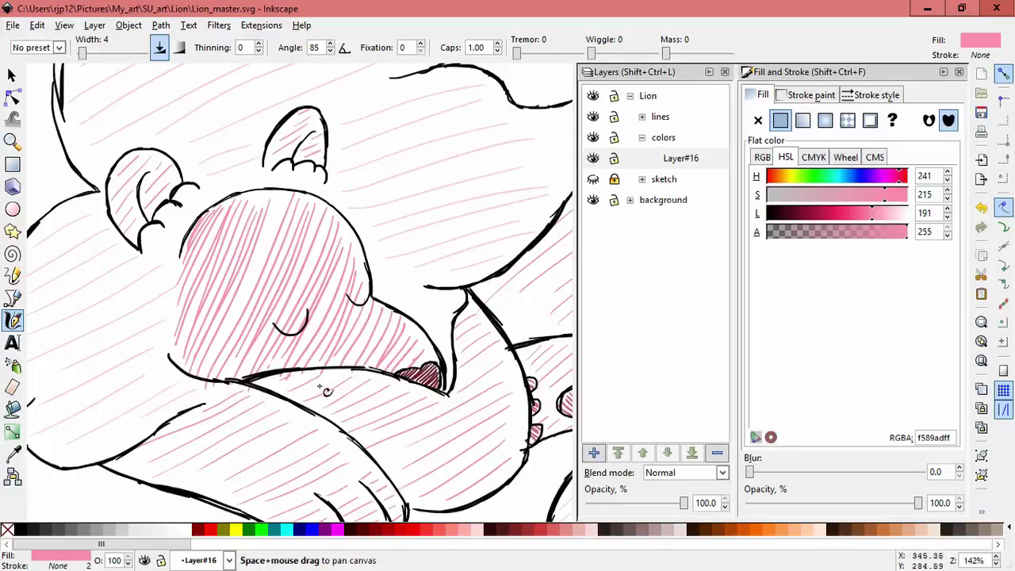
Step: Move and resize the short pink hatch strokes on the muzzle just above the nose to even their spacing
scroll(327, 406, "down", 3)
left_click_drag(403, 440, 357, 378)
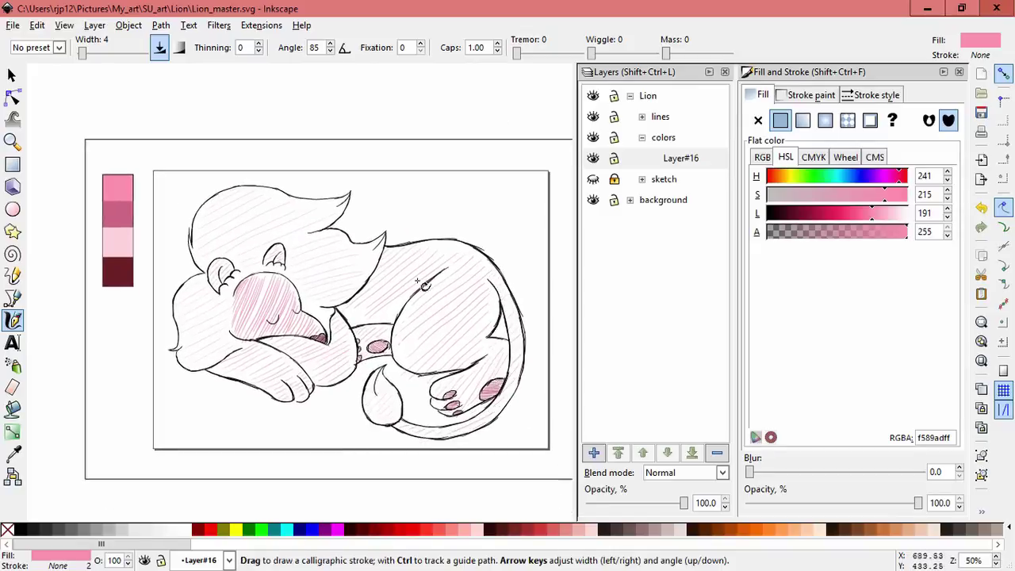
scroll(483, 228, "up", 3)
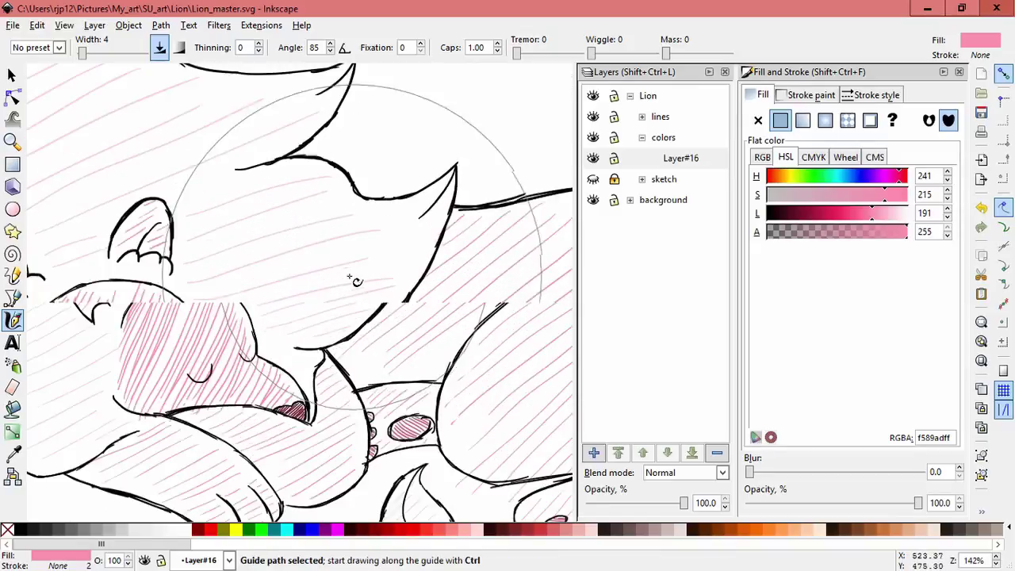
left_click_drag(322, 259, 339, 243)
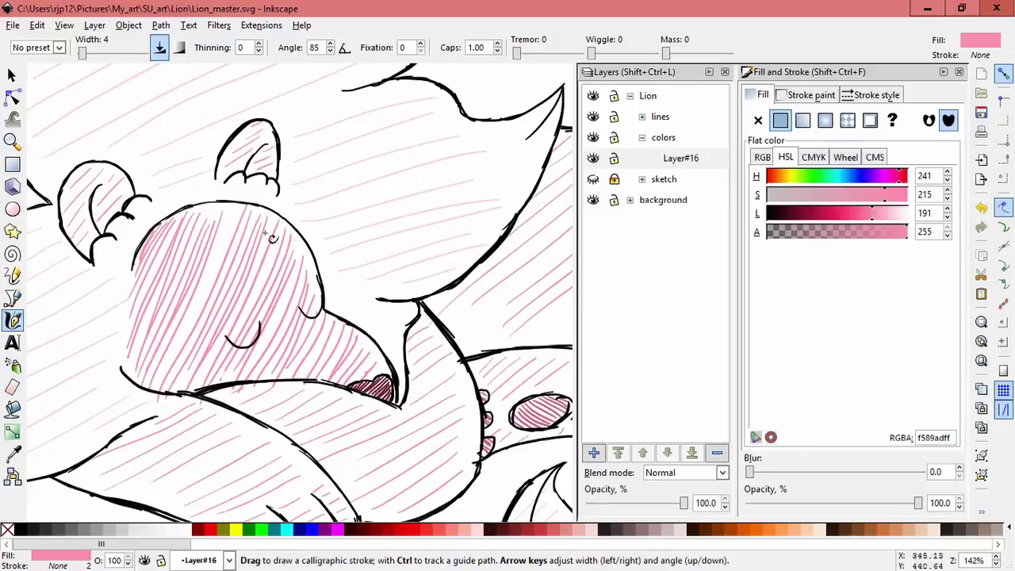
left_click(12, 75)
scroll(351, 294, "up", 1)
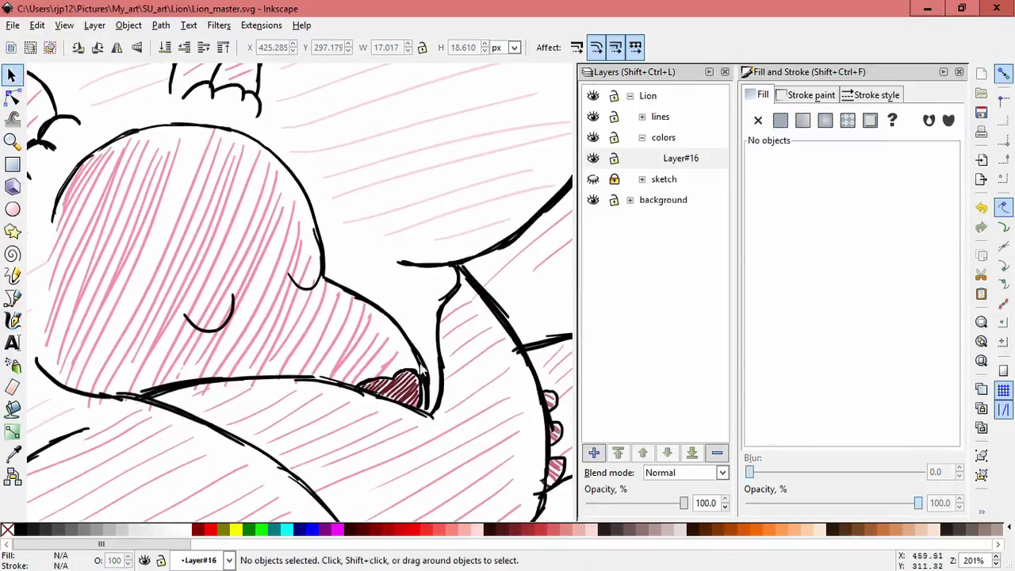
mouse_move(400, 374)
left_mouse_down()
mouse_move(415, 367)
mouse_move(400, 346)
mouse_move(417, 364)
left_mouse_up()
left_click_drag(403, 366, 381, 355)
left_click(368, 377)
mouse_move(404, 350)
left_mouse_down()
mouse_move(417, 338)
mouse_move(393, 363)
left_mouse_up()
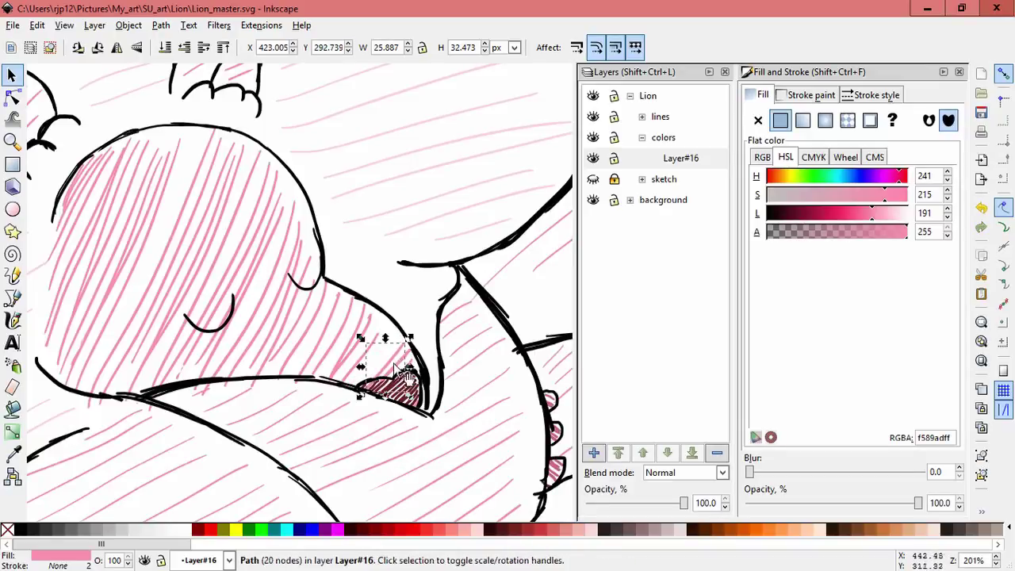
left_click(388, 369)
left_click(386, 357)
left_click_drag(391, 395, 381, 400)
key("ctrl+z")
Step: Shift and resize the long pink strokes crossing the forehead and left cheek to close the gaps between them
left_click_drag(389, 344, 361, 333)
left_click_drag(301, 312, 310, 349)
left_click_drag(220, 252, 203, 250)
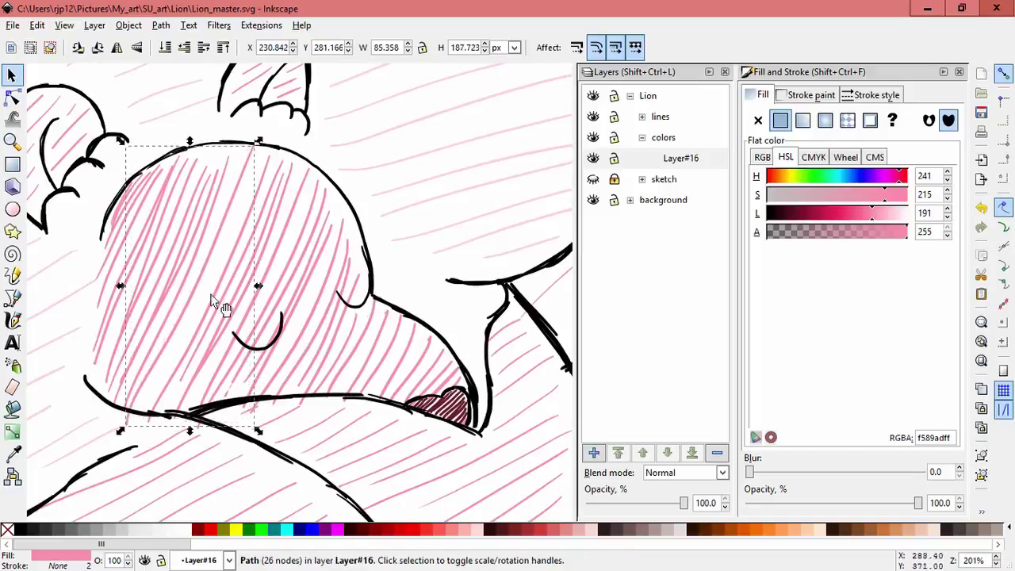
left_click_drag(118, 429, 127, 416)
left_click(179, 361)
mouse_move(179, 360)
left_mouse_down()
mouse_move(168, 356)
mouse_move(182, 355)
left_mouse_up()
left_click_drag(170, 400, 160, 420)
Step: Reposition and resize the pink strokes running from the upper forehead past the left closed eye to the jaw
left_click(225, 335)
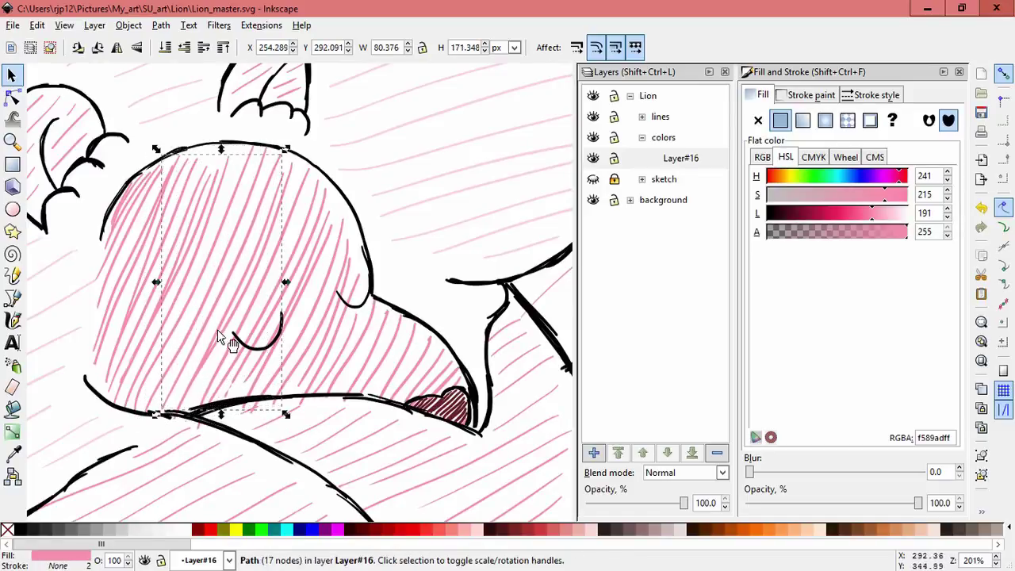
mouse_move(226, 335)
left_mouse_down()
mouse_move(215, 340)
mouse_move(221, 328)
left_mouse_up()
mouse_move(183, 404)
left_mouse_down()
mouse_move(181, 414)
mouse_move(174, 408)
left_mouse_up()
left_click(173, 410)
left_click_drag(276, 237, 295, 239)
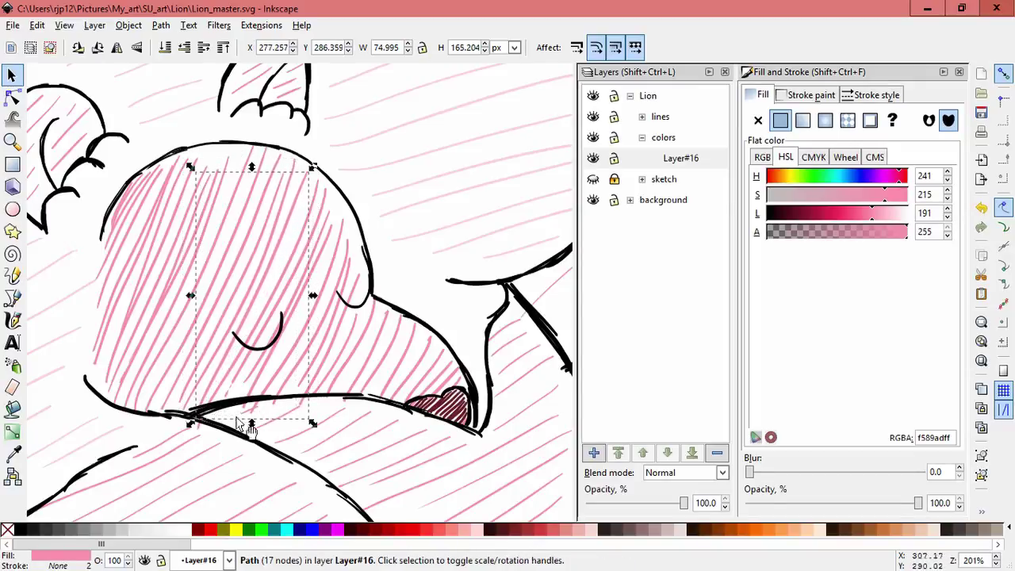
left_click_drag(247, 413, 302, 399)
left_click(304, 402)
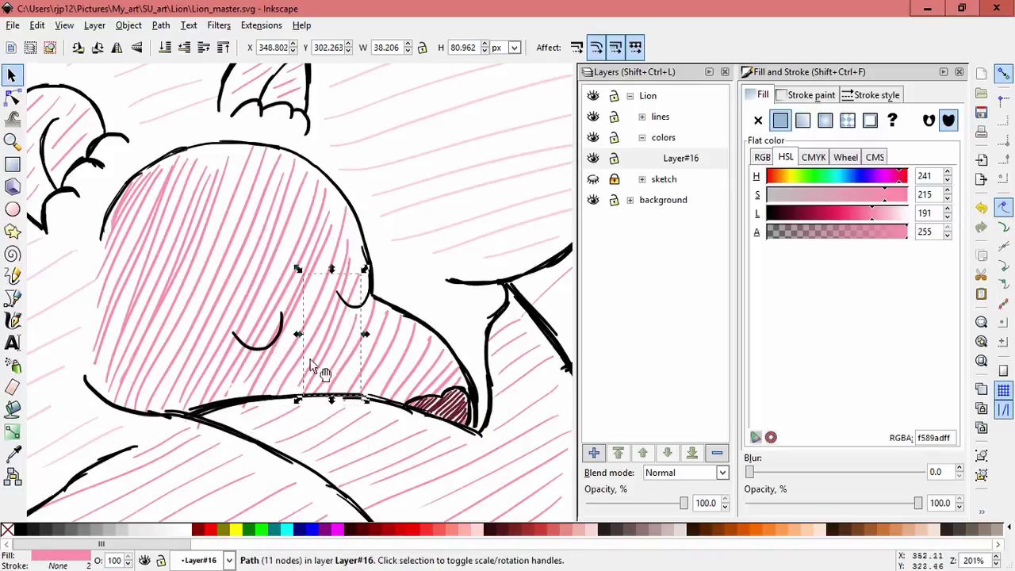
Step: Lengthen and shift the pink strokes between the two closed eyes so they reach from the brow to the mouth line
left_click_drag(363, 272, 360, 241)
left_click_drag(292, 406, 286, 401)
left_click_drag(343, 263, 340, 246)
left_click_drag(271, 384, 270, 402)
left_click_drag(309, 312, 323, 277)
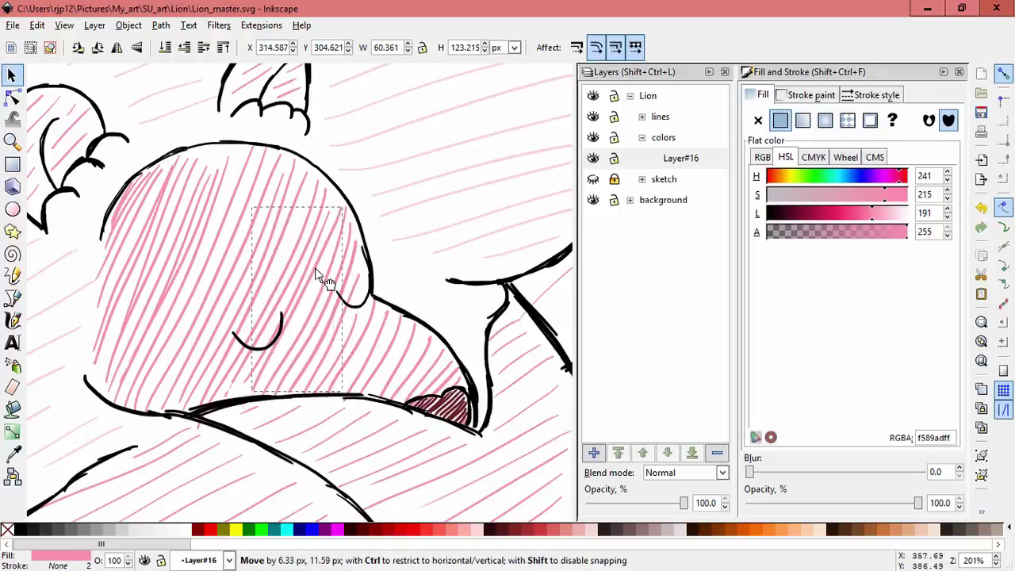
left_click_drag(269, 402, 254, 407)
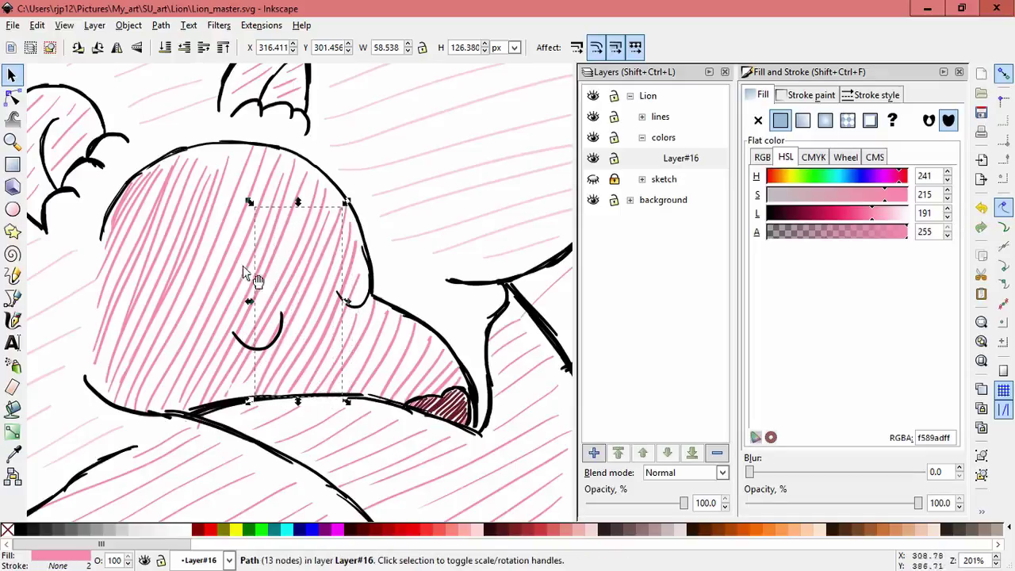
left_click(306, 223)
left_click_drag(323, 174, 322, 176)
left_click(242, 394)
left_click_drag(239, 386, 231, 404)
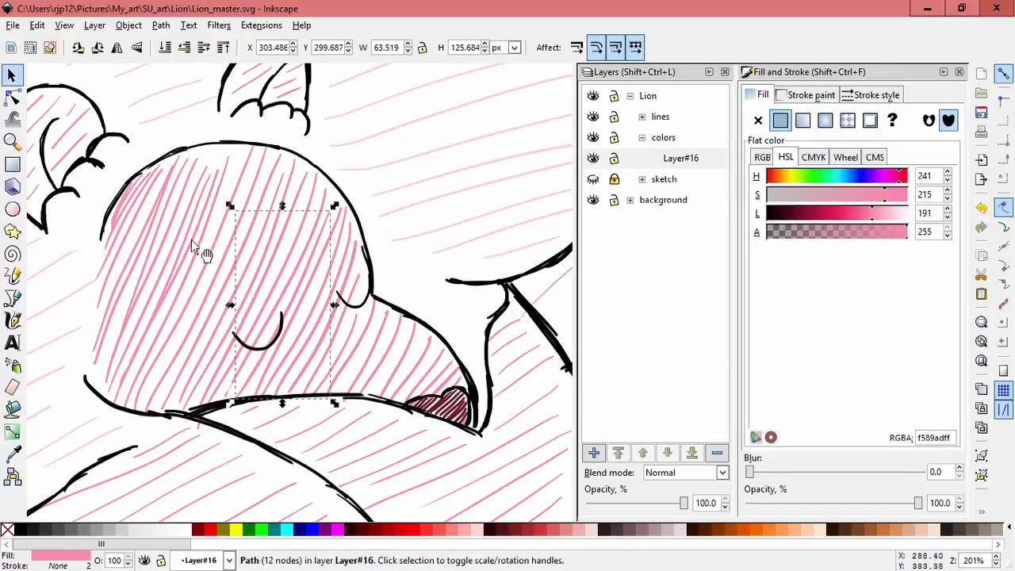
Step: Stretch the long pink strokes on the left half of the face up to the forehead outline and down to the jaw
left_click(241, 155)
left_click_drag(241, 151, 236, 146)
left_click(220, 173)
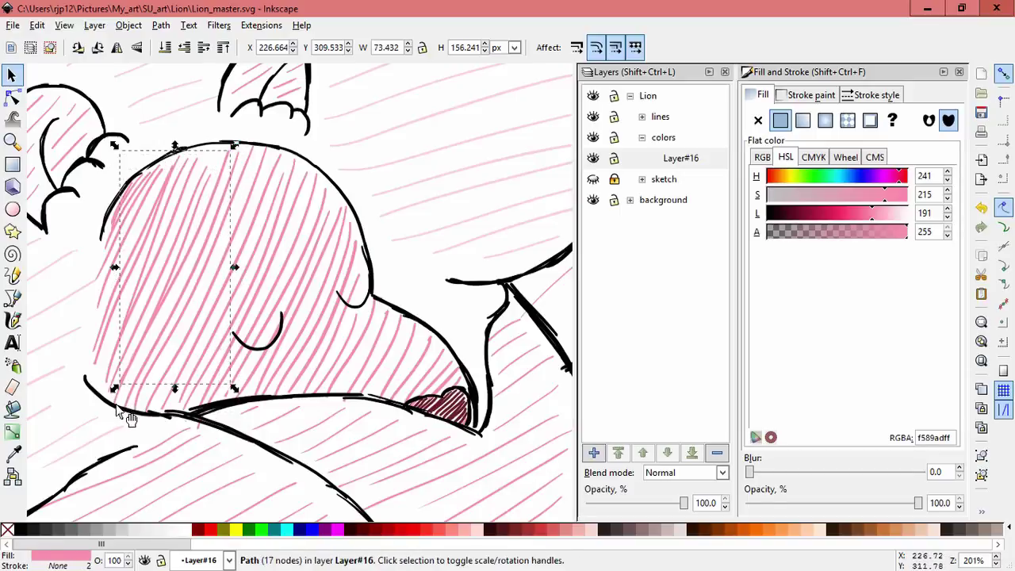
left_click_drag(117, 405, 109, 421)
key("ctrl+z")
left_click(182, 329)
left_click_drag(225, 167, 214, 148)
left_click(192, 195)
left_click_drag(106, 395, 105, 404)
Step: Move and stretch the pink strokes along the face's left edge so they fill the area from brow to jaw corner
left_click(129, 305)
mouse_move(155, 228)
left_mouse_down()
mouse_move(142, 243)
mouse_move(154, 226)
left_mouse_up()
left_click_drag(118, 336, 94, 402)
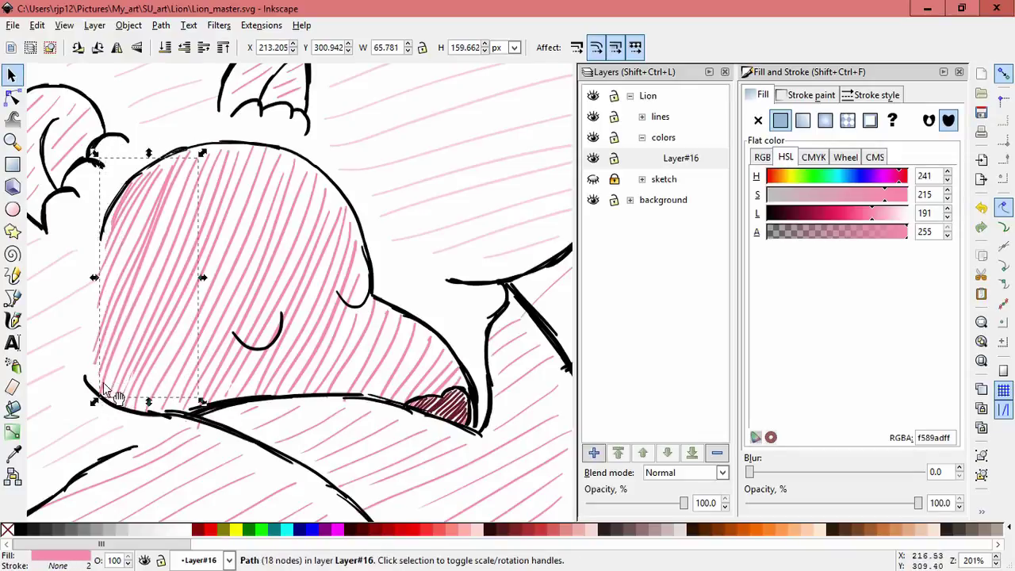
left_click_drag(204, 169, 211, 150)
left_click_drag(145, 213, 143, 210)
left_click(176, 163)
left_click_drag(184, 151, 189, 148)
left_click_drag(88, 371, 82, 380)
left_click(377, 165)
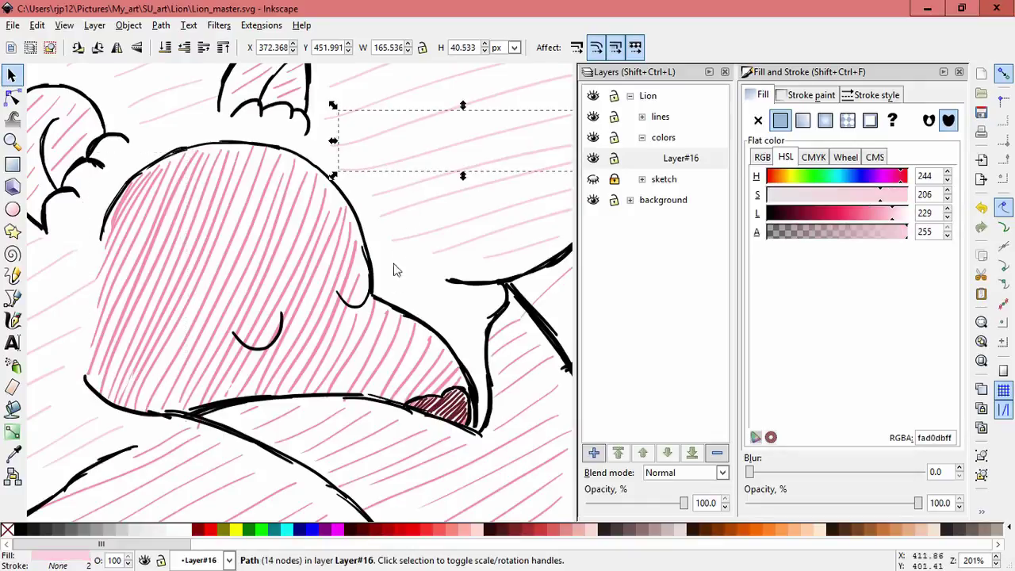
left_click(420, 296)
Step: Move one long pink hatch stroke on the lion's thigh and resize it to fit inside the thigh outline
middle_click(421, 299, "shift")
middle_click(426, 299, "shift")
middle_click(433, 299, "shift")
middle_click(439, 299, "shift")
scroll(440, 299, "right", 4)
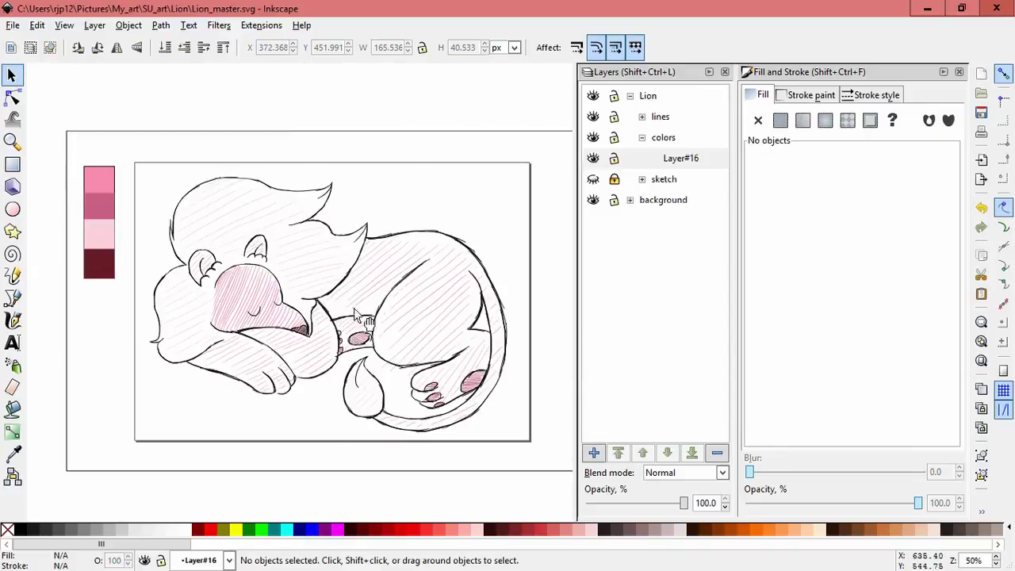
left_click_drag(377, 373, 389, 357)
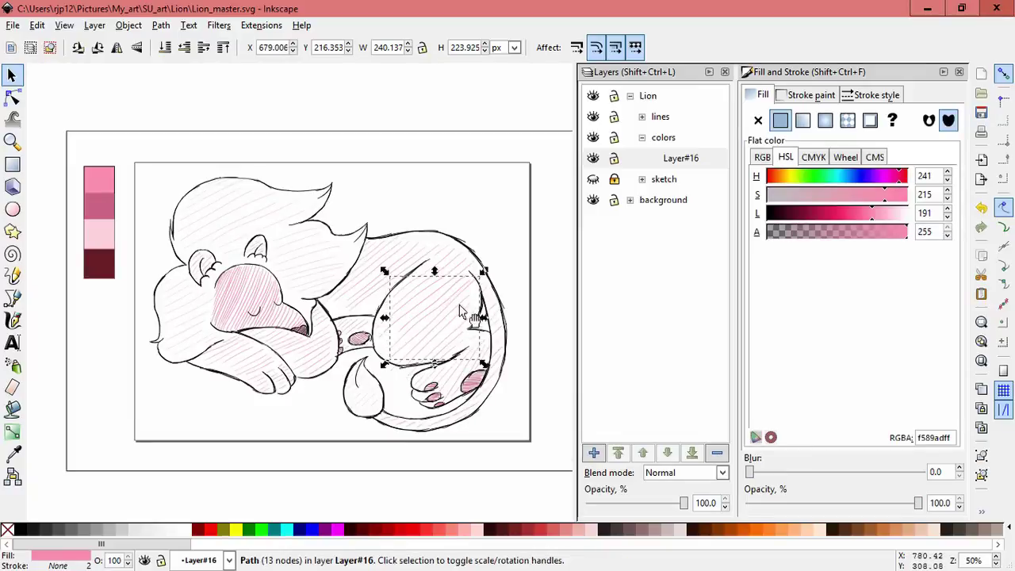
left_click_drag(483, 272, 470, 294)
left_click_drag(384, 364, 394, 367)
left_click_drag(476, 291, 483, 292)
left_click(426, 382)
left_click(302, 426)
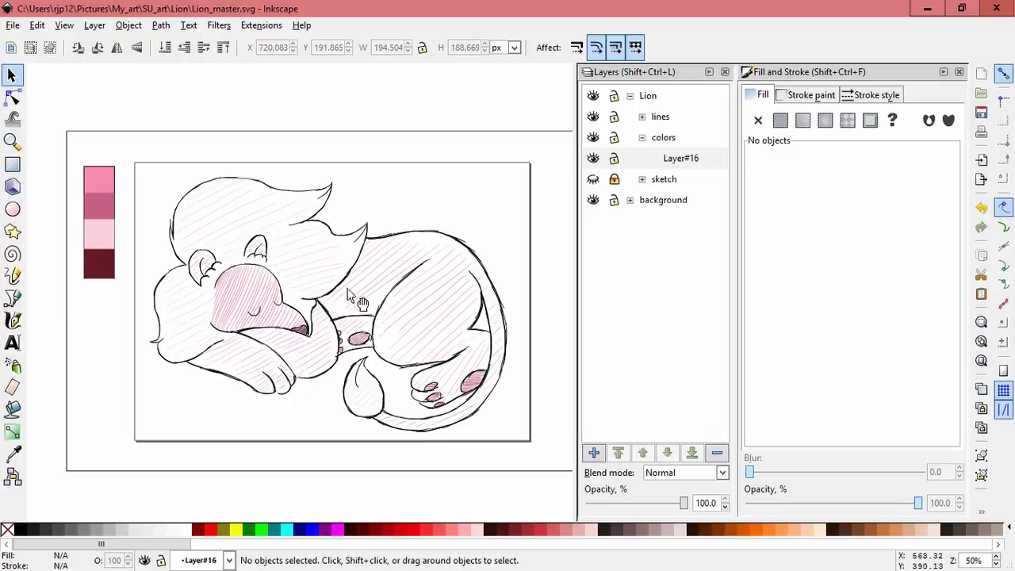
Step: Shift and resize a pale pink hatch stroke in the cheek mane left of the face to even the spacing
scroll(309, 244, "up", 5)
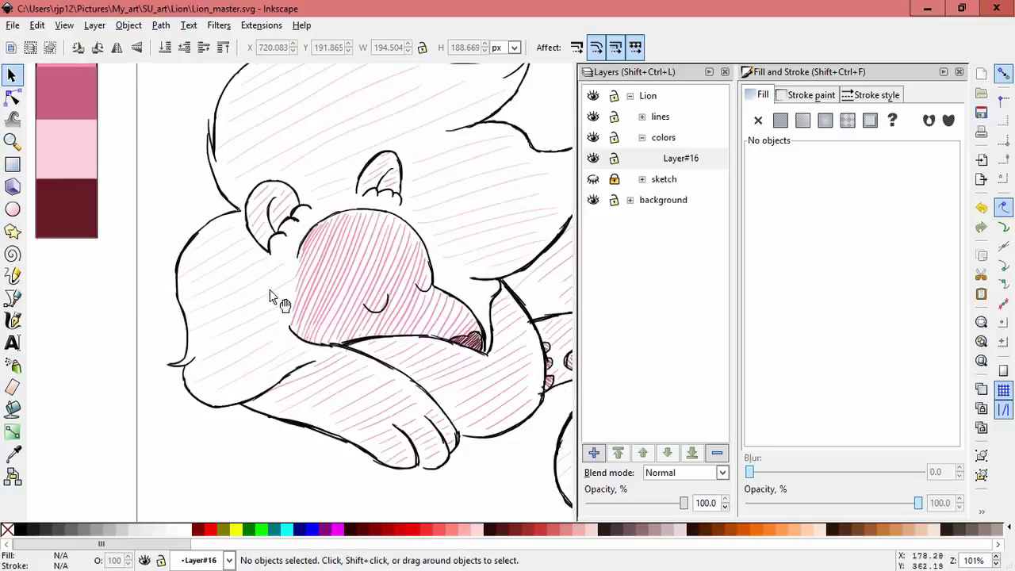
left_click(268, 304)
left_click_drag(262, 309, 263, 299)
left_click_drag(178, 328, 190, 330)
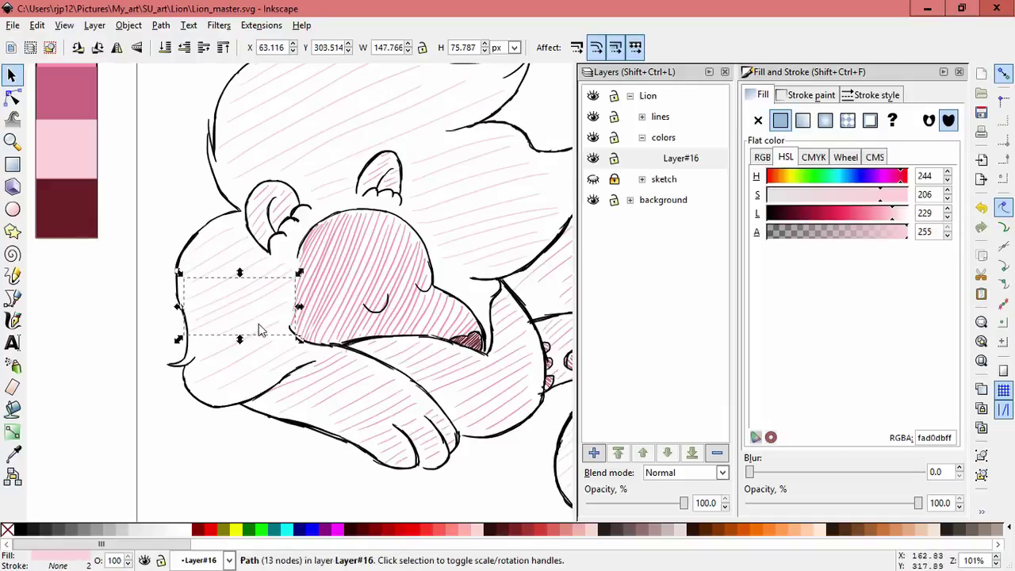
left_click(262, 320)
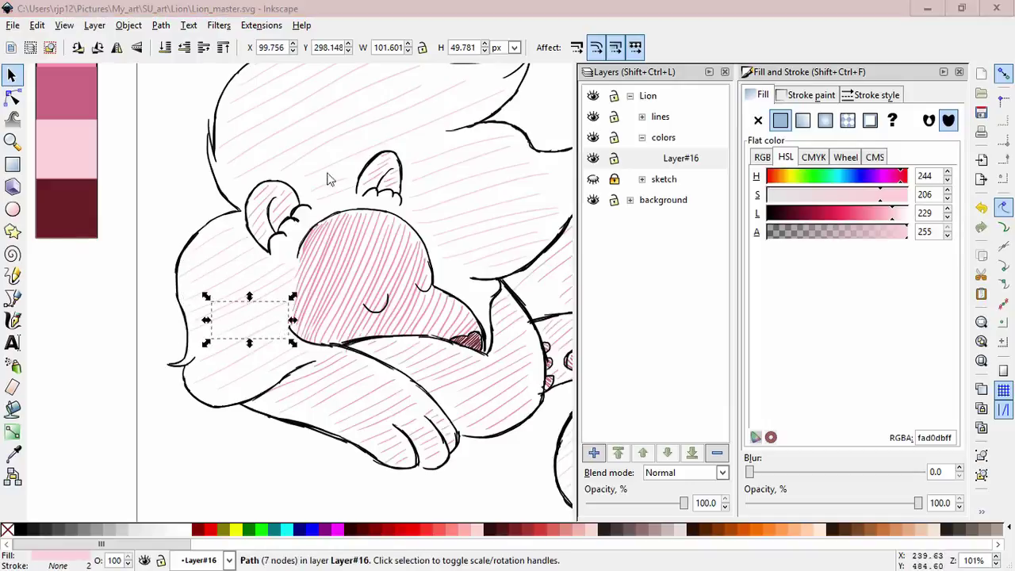
double_click(358, 8)
double_click(496, 14)
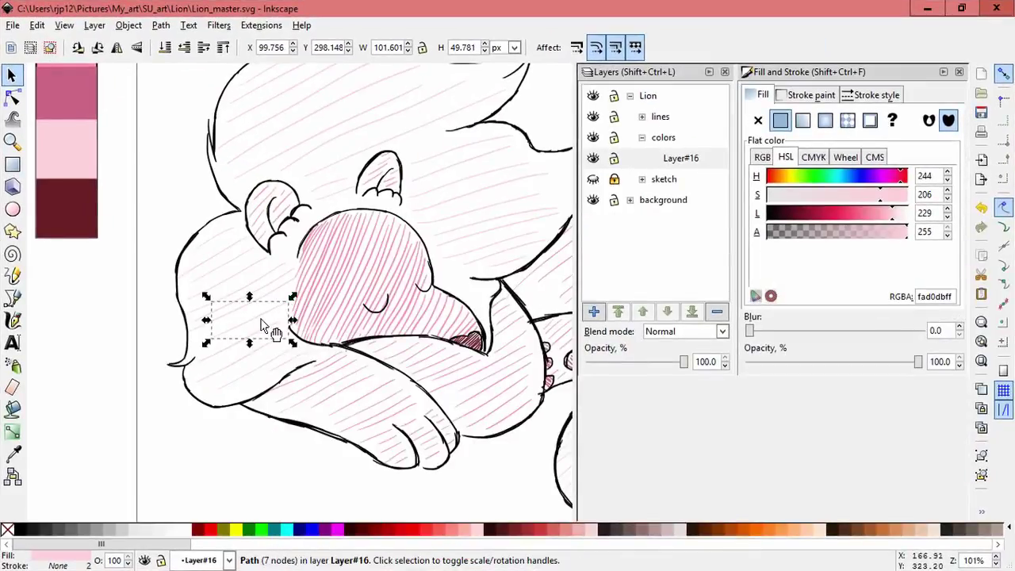
left_click_drag(261, 320, 266, 307)
left_click_drag(208, 336, 185, 348)
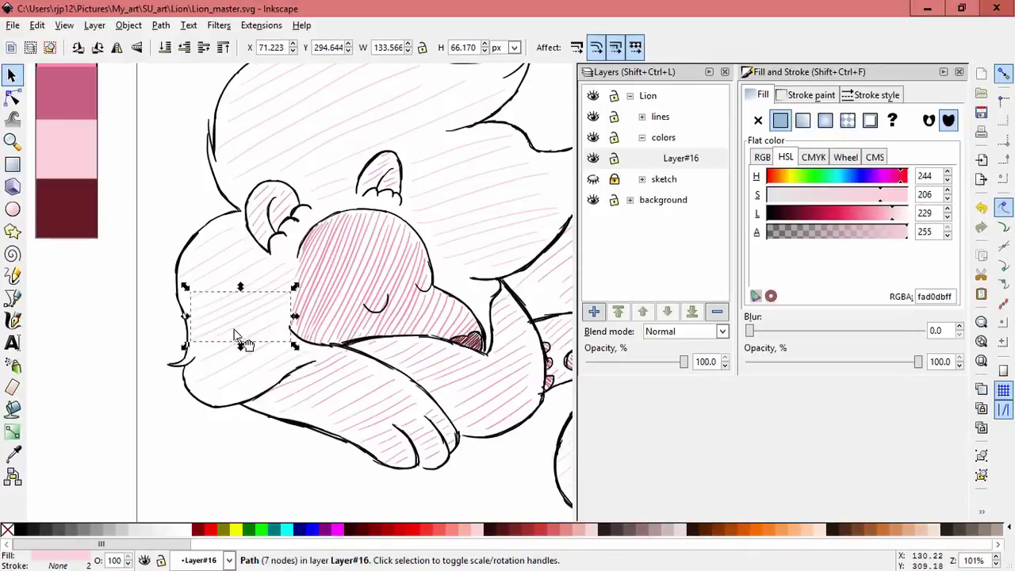
key("ctrl+z")
key("ctrl+z")
Step: Reposition and resize the pale pink strokes in the lower cheek mane, extending the hatching under the jaw
left_click_drag(287, 304, 297, 301)
left_click_drag(199, 350, 202, 359)
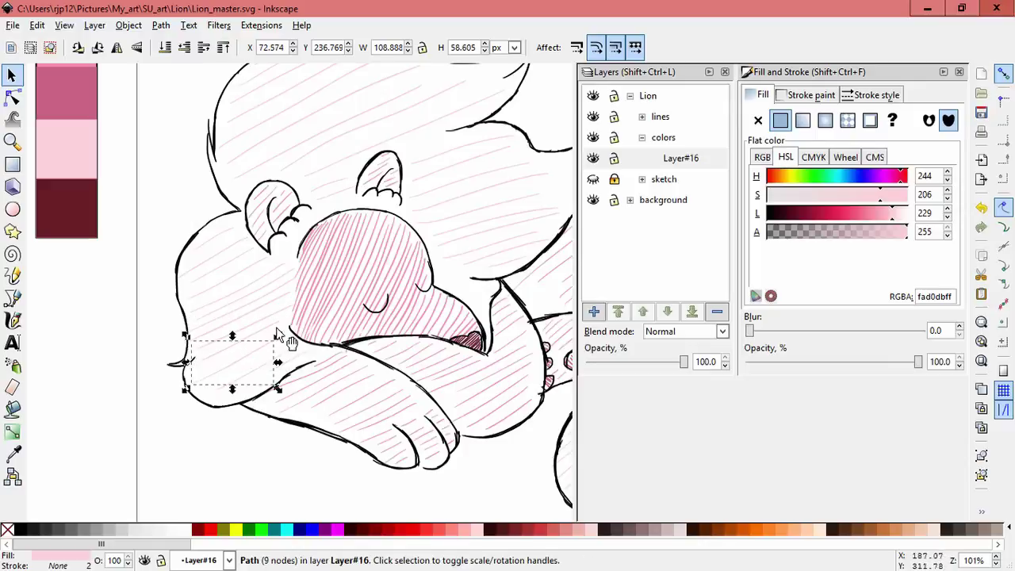
left_click_drag(272, 340, 286, 315)
key("ctrl+z")
key("ctrl+z")
left_click_drag(256, 358, 251, 379)
left_click_drag(278, 337, 291, 327)
key("ctrl+z")
left_click_drag(249, 371, 234, 373)
mouse_move(281, 344)
left_mouse_down()
mouse_move(302, 340)
mouse_move(261, 374)
mouse_move(293, 359)
left_mouse_up()
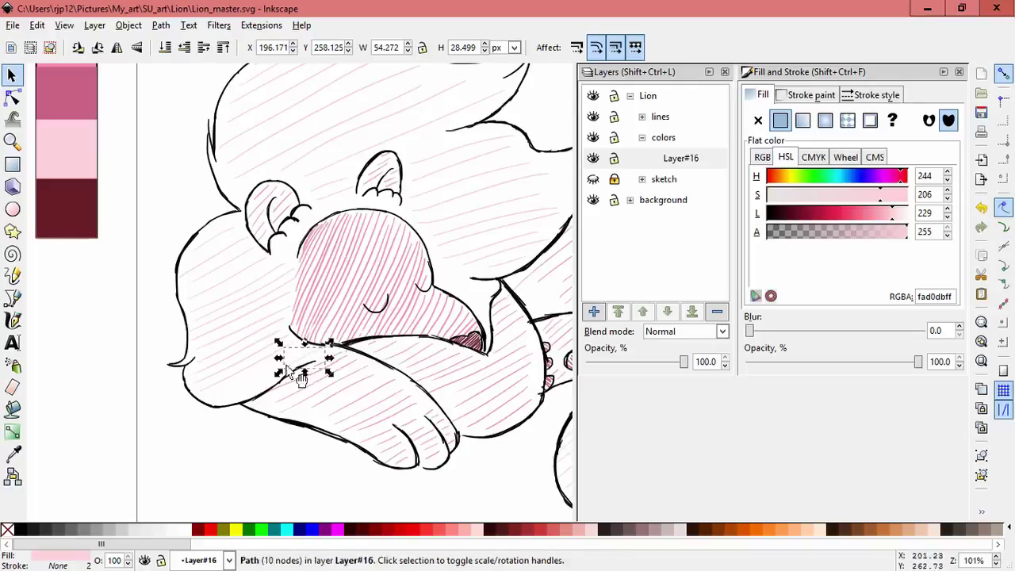
Step: Adjust the short pale pink strokes at the bottom of the cheek mane above the foreleg
left_click(246, 375)
left_click_drag(251, 386, 285, 370)
left_click(296, 371, "ctrl")
key("ctrl+z")
left_click(233, 409)
left_click(245, 388)
left_click(242, 450)
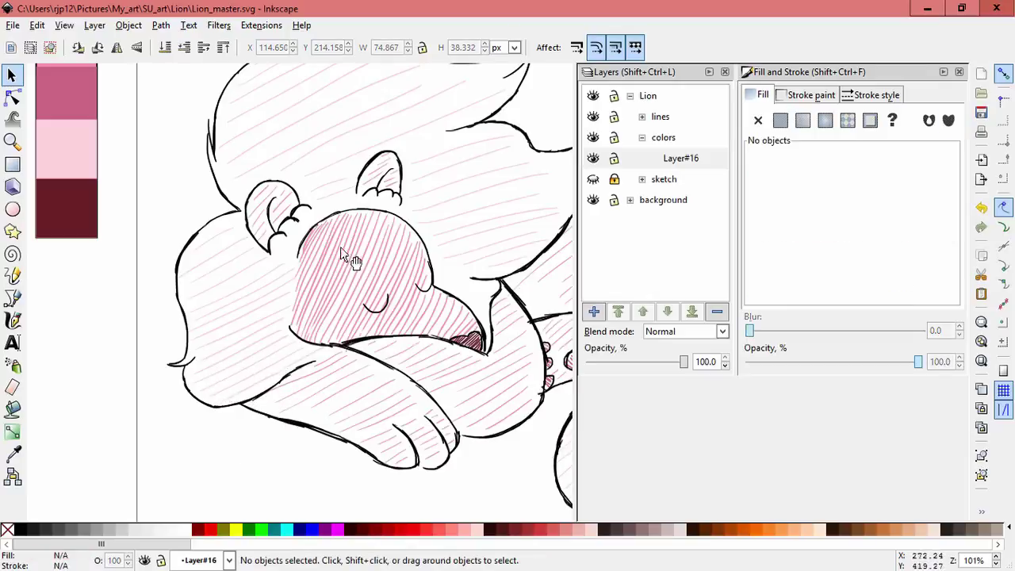
Step: Move and stretch a pale pink stroke in the upper cheek mane toward the gap below the left ear
left_click(246, 278)
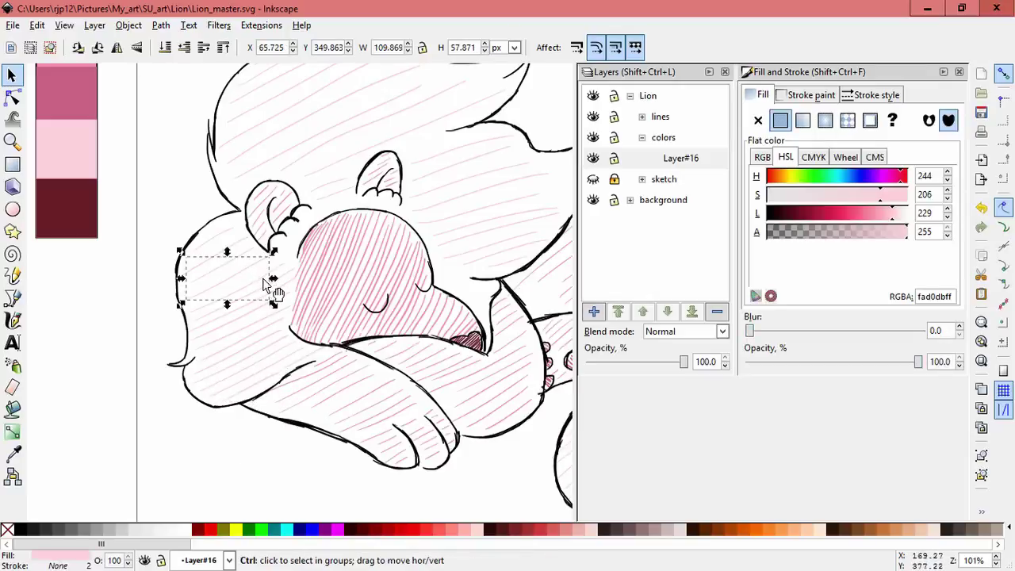
left_click(260, 278, "ctrl")
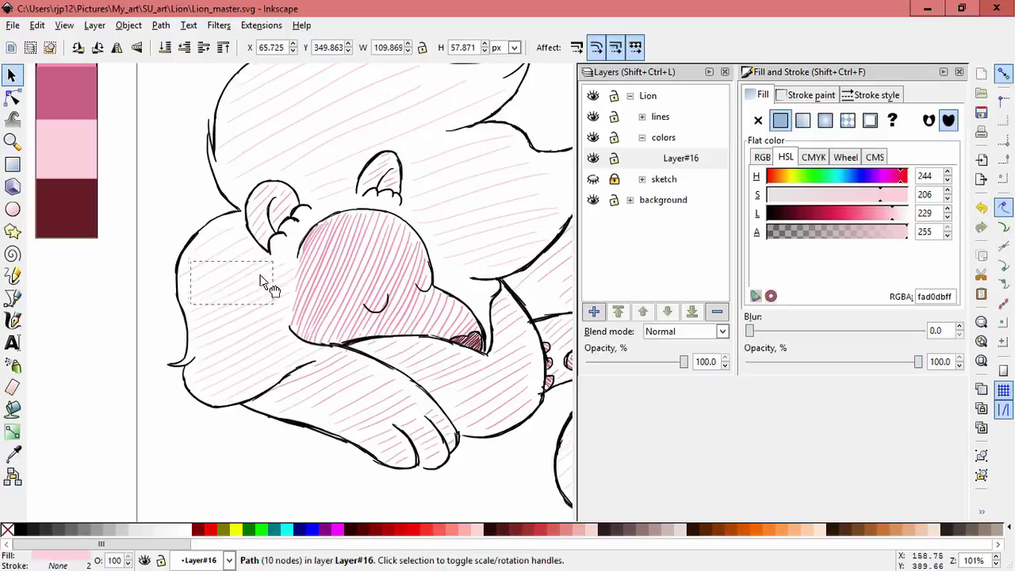
left_click_drag(275, 259, 298, 247)
left_click(234, 279, "ctrl")
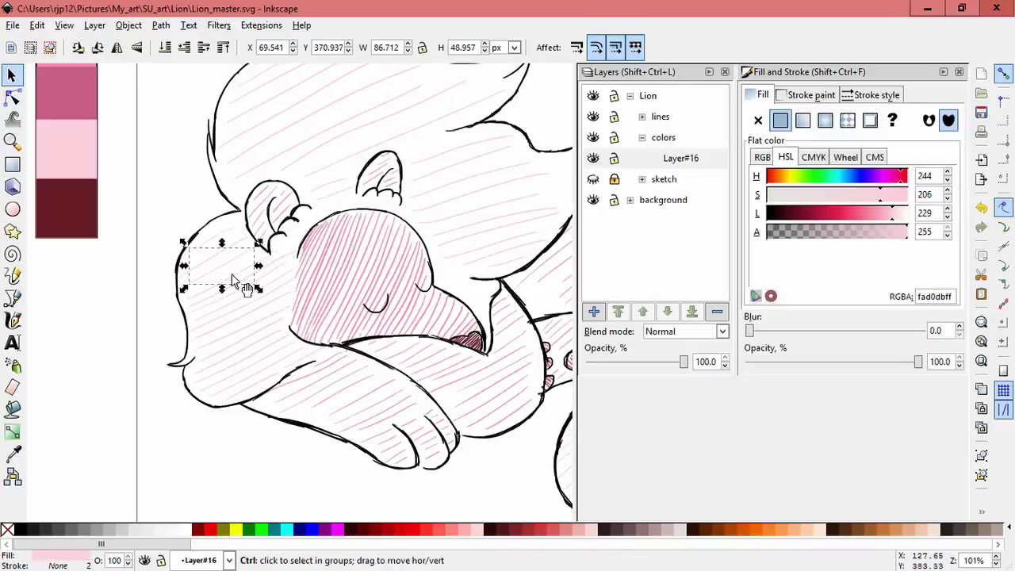
left_click_drag(234, 279, 225, 293)
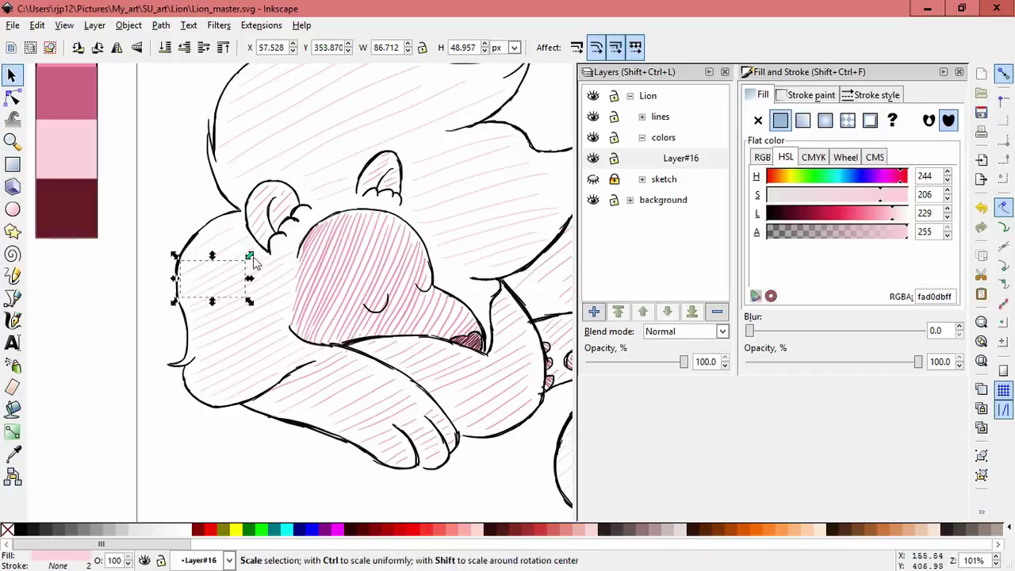
left_click_drag(255, 259, 224, 223)
key("ctrl+z")
key("ctrl+z")
key("ctrl+z")
left_click(157, 294)
key("space")
scroll(374, 326, "up", 1)
left_click_drag(373, 325, 310, 331)
key("5")
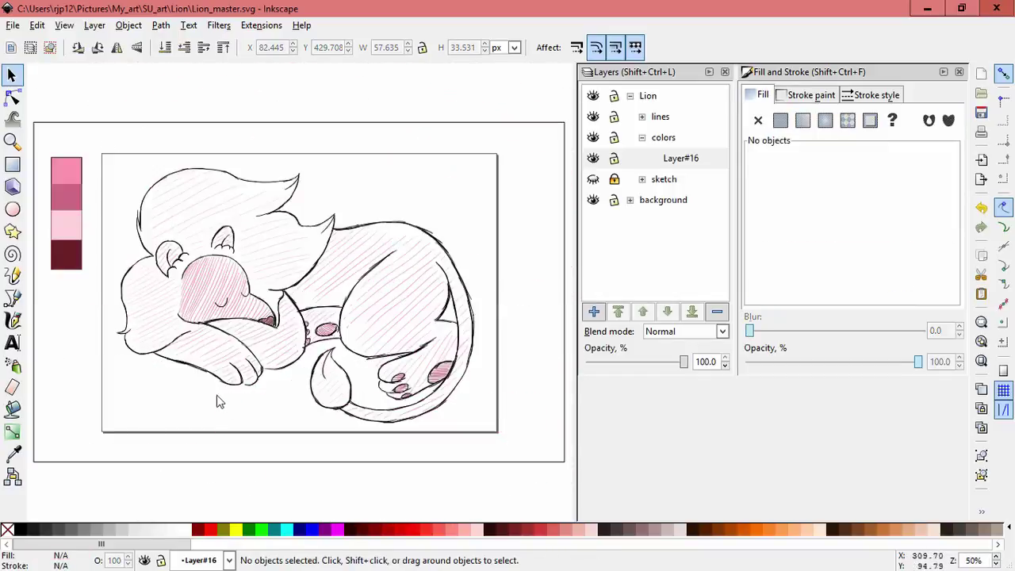
Step: Lengthen a pale pink stroke in the lower cheek mane toward the jaw and adjust the strokes around it
key("space")
scroll(131, 392, "up", 1)
left_click(155, 276)
left_click_drag(118, 293, 124, 302)
left_click(141, 297)
left_click(156, 364)
left_click(170, 319)
left_click_drag(190, 286, 202, 281)
left_click(168, 357)
middle_click(168, 379, "shift")
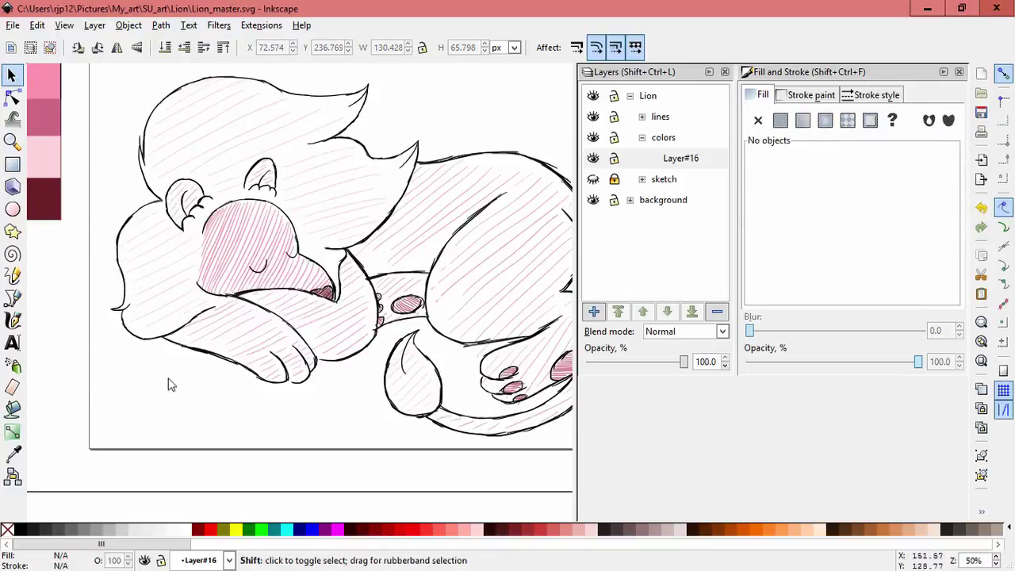
left_click_drag(308, 294, 271, 320)
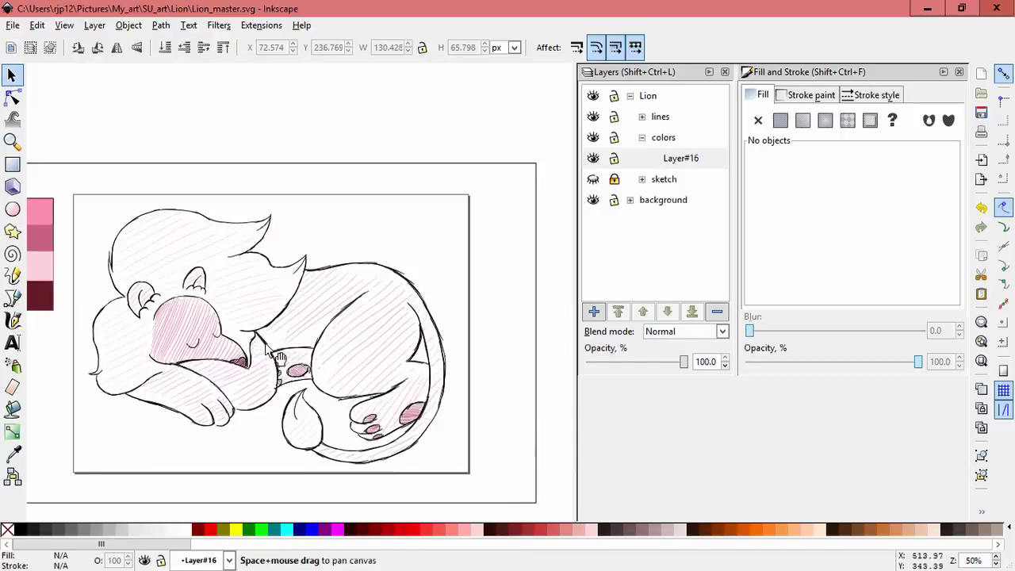
Step: Reposition the pale pink strokes in the mane behind the lion's right-hand ear to even the hatching
scroll(258, 353, "up", 2)
left_click_drag(259, 307, 246, 337)
key("ctrl+d")
left_click(286, 404)
left_click(257, 467)
key("space")
left_click_drag(258, 243, 267, 265)
left_click(304, 240)
mouse_move(314, 232)
left_mouse_down()
mouse_move(350, 227)
mouse_move(291, 202)
left_mouse_up()
left_click(285, 229)
left_click(265, 212)
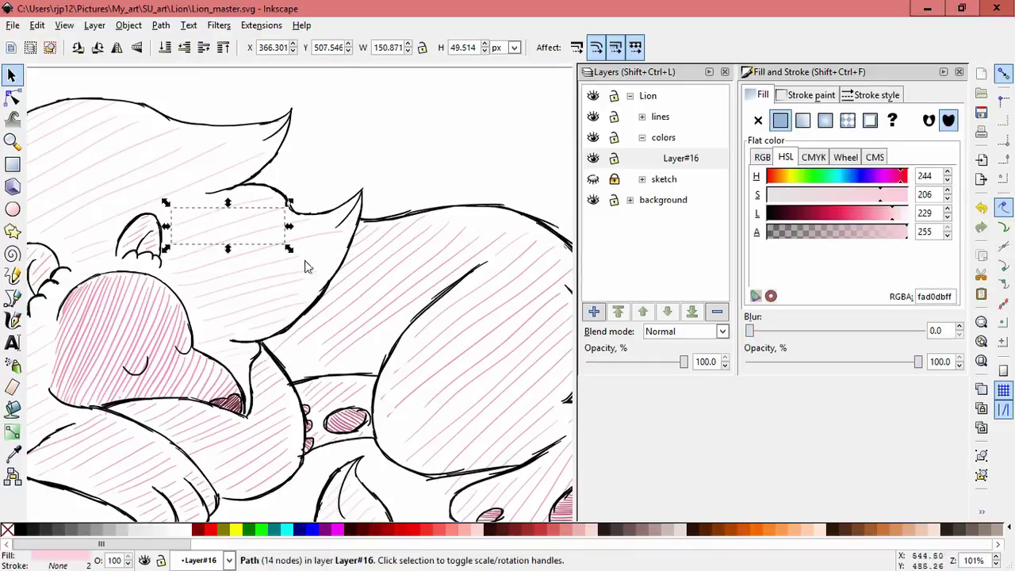
Step: Adjust the pale pink strokes along the lower back edge of the mane above the shoulder
left_click(303, 260)
mouse_move(307, 250)
left_mouse_down()
mouse_move(334, 244)
mouse_move(343, 256)
mouse_move(323, 283)
left_mouse_up()
left_click(314, 272)
left_click(308, 281)
left_click(295, 295)
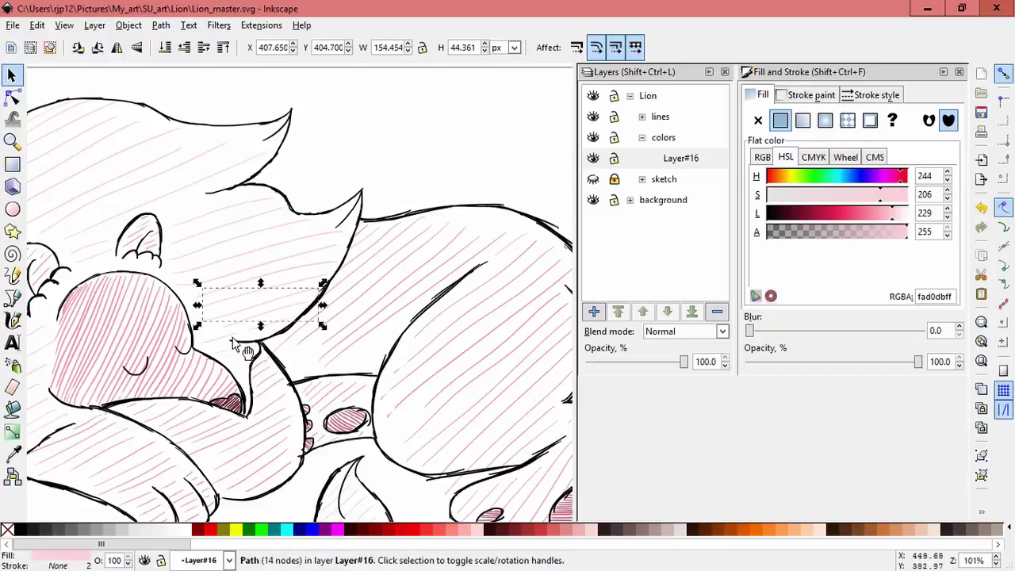
key("Escape")
scroll(360, 178, "down", 2)
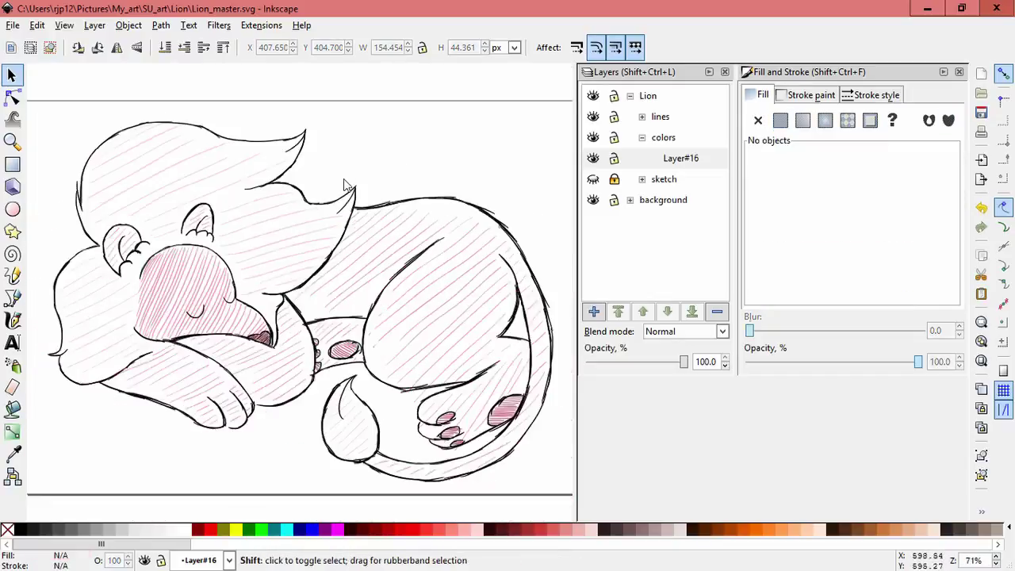
Step: Reposition the pink body strokes on the shoulder just behind the mane
left_click_drag(387, 174, 379, 179)
left_click(327, 303, "ctrl")
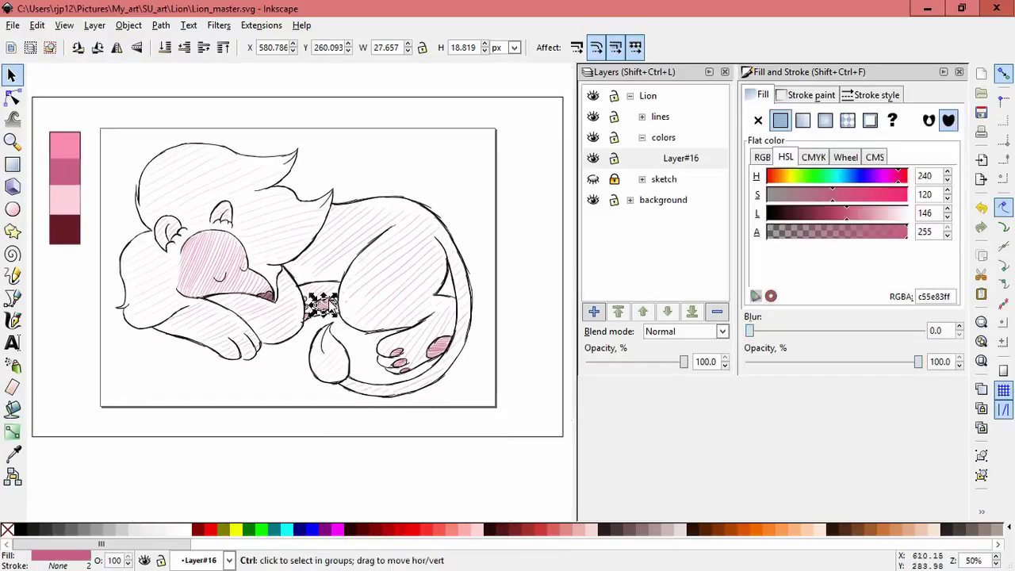
key("Escape")
left_click_drag(284, 368, 291, 368)
scroll(357, 265, "up", 3)
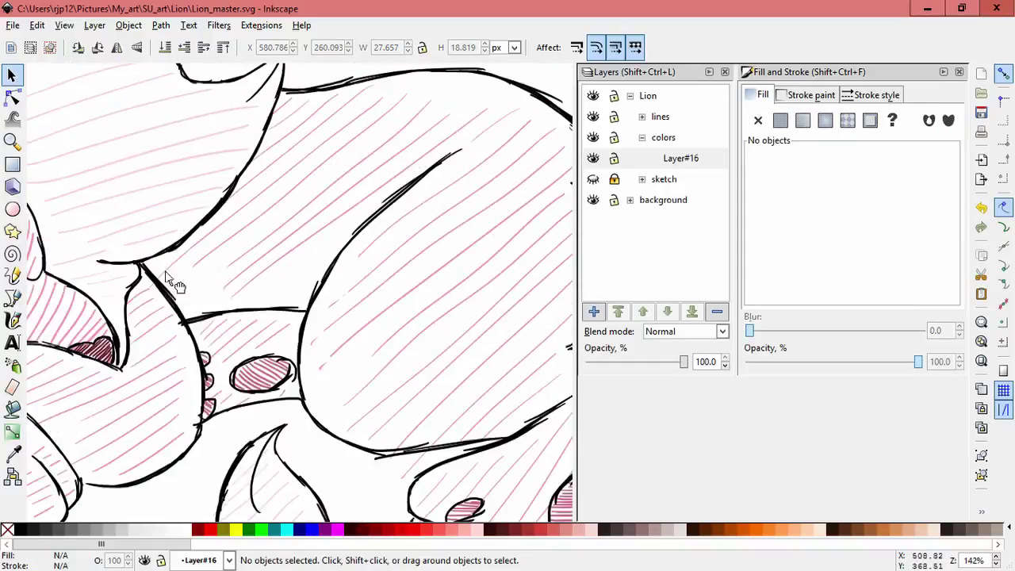
left_click(176, 277)
left_click(195, 269)
mouse_move(190, 275)
left_mouse_down()
mouse_move(174, 282)
mouse_move(186, 294)
mouse_move(177, 297)
left_mouse_up()
left_click(231, 263)
Step: Adjust the pink strokes along the lion's upper back and fill the gap by the shoulder
mouse_move(436, 96)
left_mouse_down()
mouse_move(451, 82)
mouse_move(414, 76)
mouse_move(428, 89)
mouse_move(475, 91)
mouse_move(486, 81)
left_mouse_up()
left_click(394, 100)
left_click(375, 102)
left_click(444, 120)
left_click_drag(218, 296, 199, 311)
left_click(500, 129)
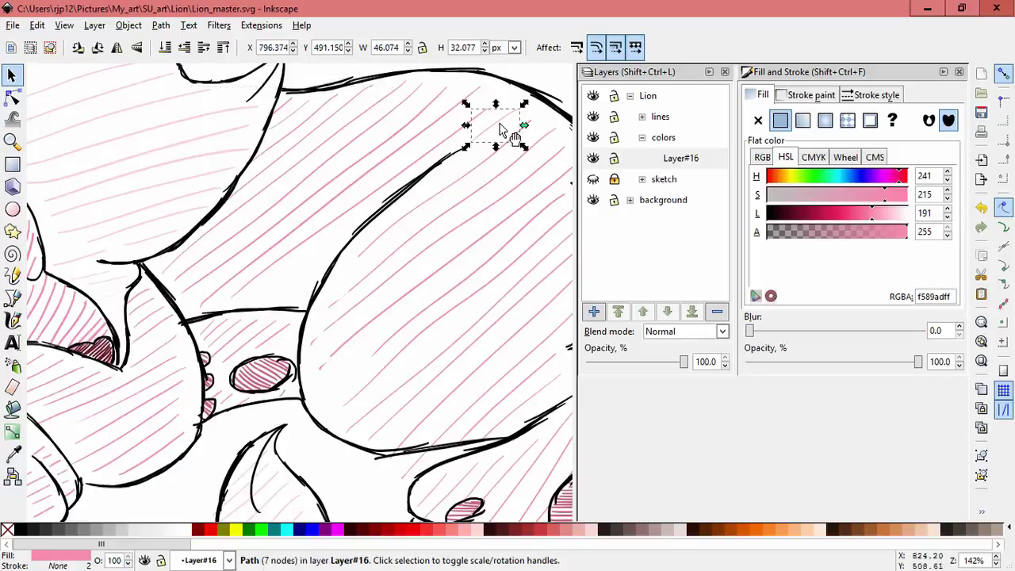
Step: Move and resize short pink strokes to fill the gap between the torso and the front edge of the thigh
left_click_drag(491, 132, 341, 237)
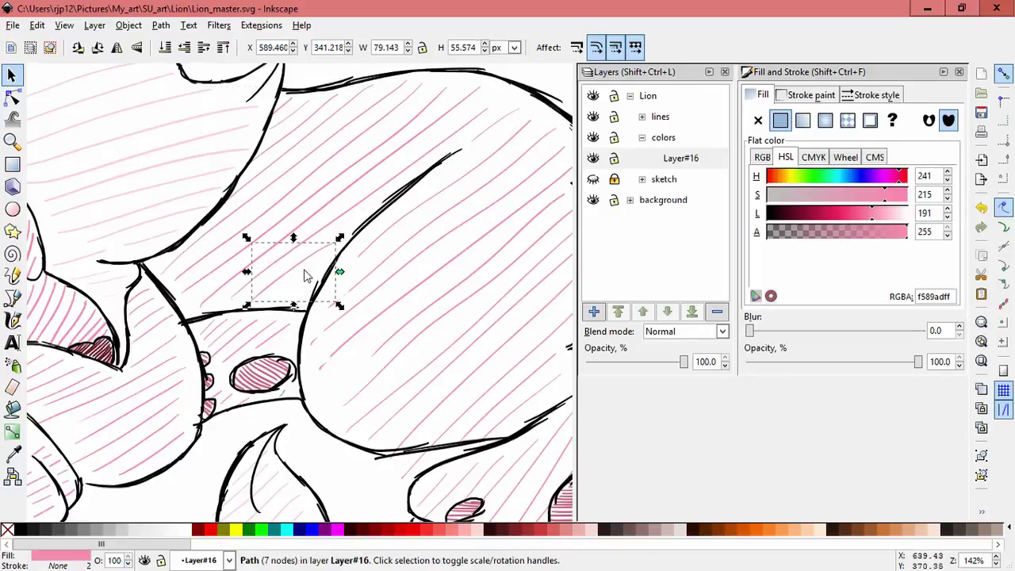
left_click_drag(305, 275, 331, 277)
left_click_drag(366, 237, 339, 258)
left_click_drag(319, 299, 329, 274)
key("Escape")
mouse_move(446, 277)
left_mouse_down()
mouse_move(351, 283)
mouse_move(357, 264)
left_mouse_up()
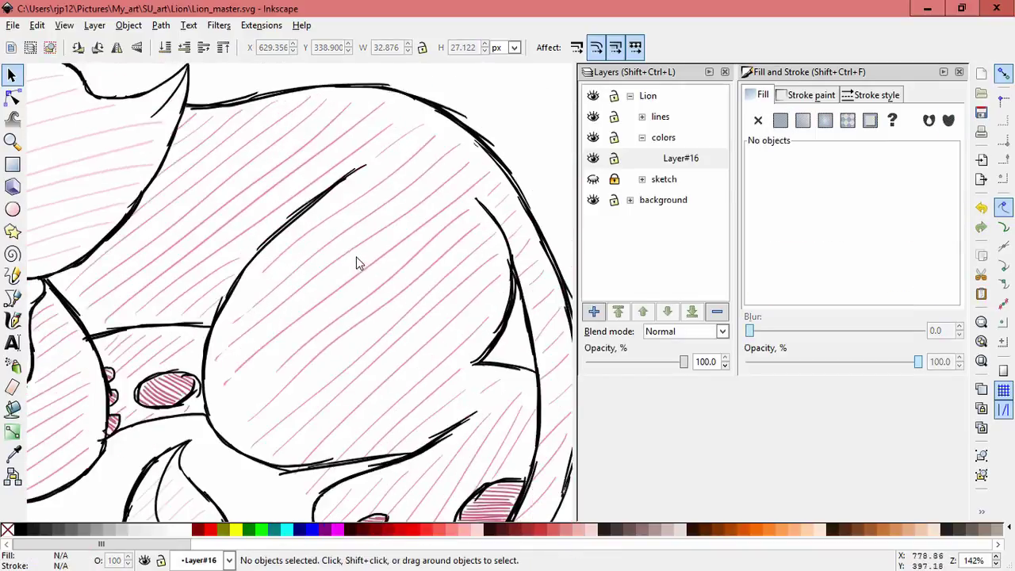
Step: Adjust the long pink strokes across the lower front of the thigh to even their spacing
left_click(283, 353)
mouse_move(265, 379)
left_mouse_down()
mouse_move(225, 415)
mouse_move(227, 440)
left_mouse_up()
left_click(260, 429)
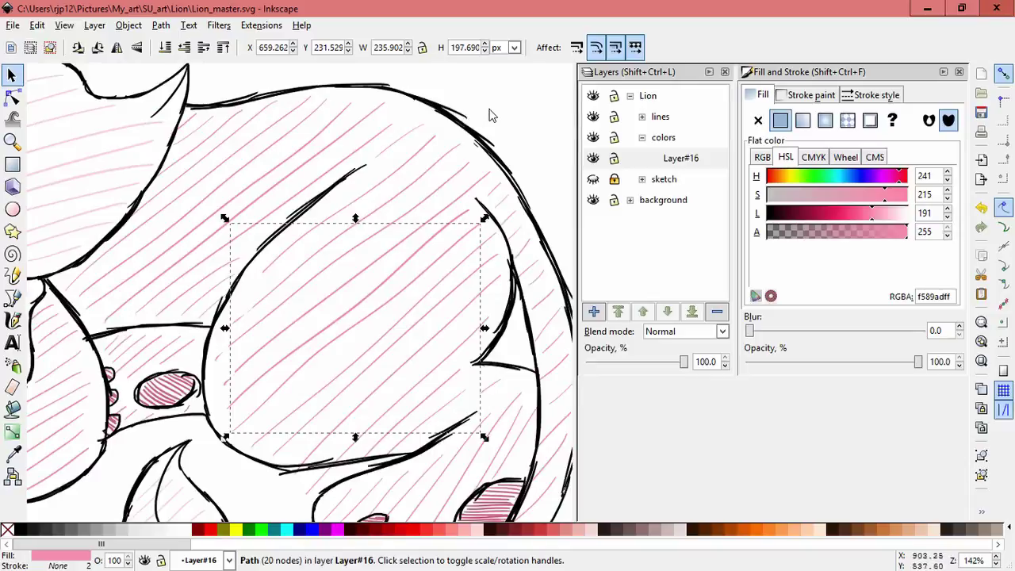
key("Escape")
scroll(498, 143, "down", 2, "ctrl")
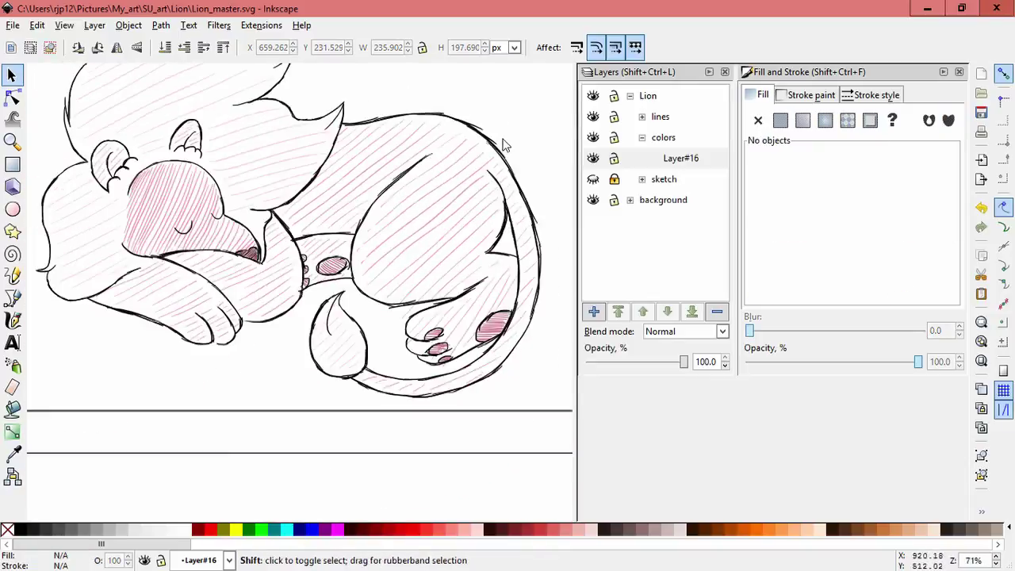
scroll(512, 132, "down", 1, "ctrl")
left_click_drag(514, 145, 505, 167)
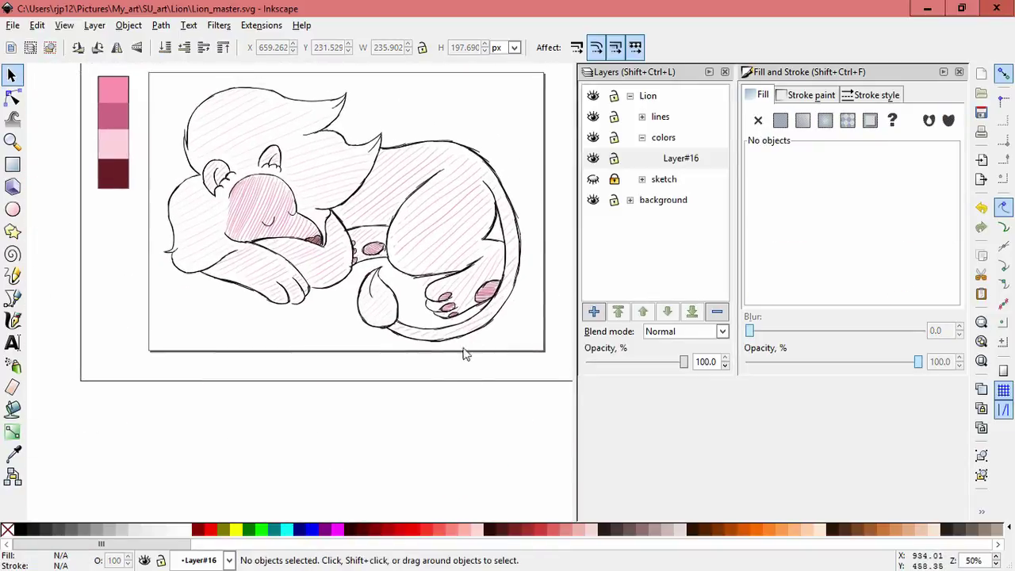
Step: Reposition and adjust the pink strokes along the curved tail below the hind paw so they sit within its outline
scroll(460, 340, "up", 3, "ctrl")
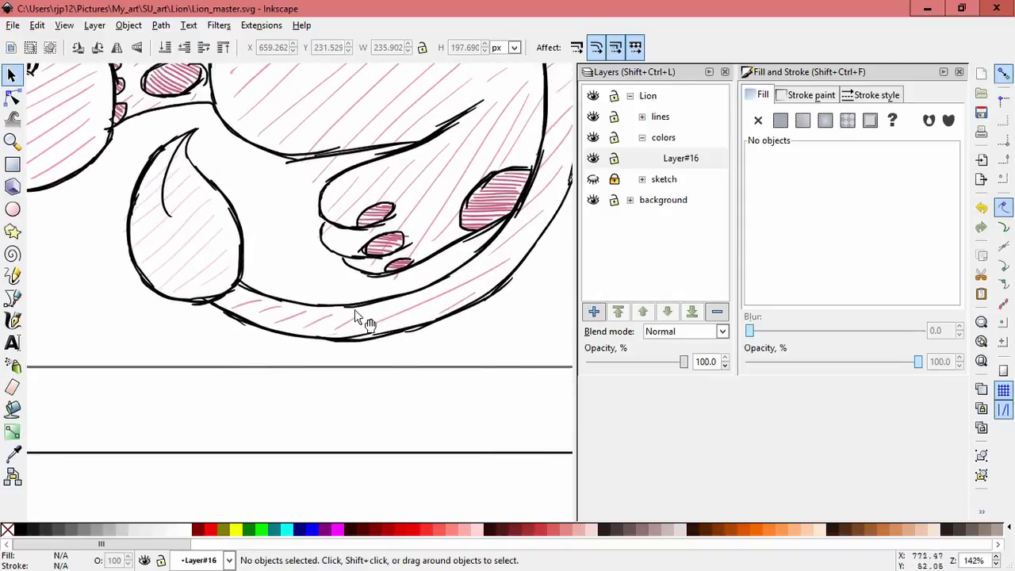
left_click(353, 318)
left_click_drag(363, 313, 376, 307)
left_click(401, 319)
left_click_drag(511, 253, 502, 252)
left_click_drag(460, 308, 457, 298)
left_click(423, 321)
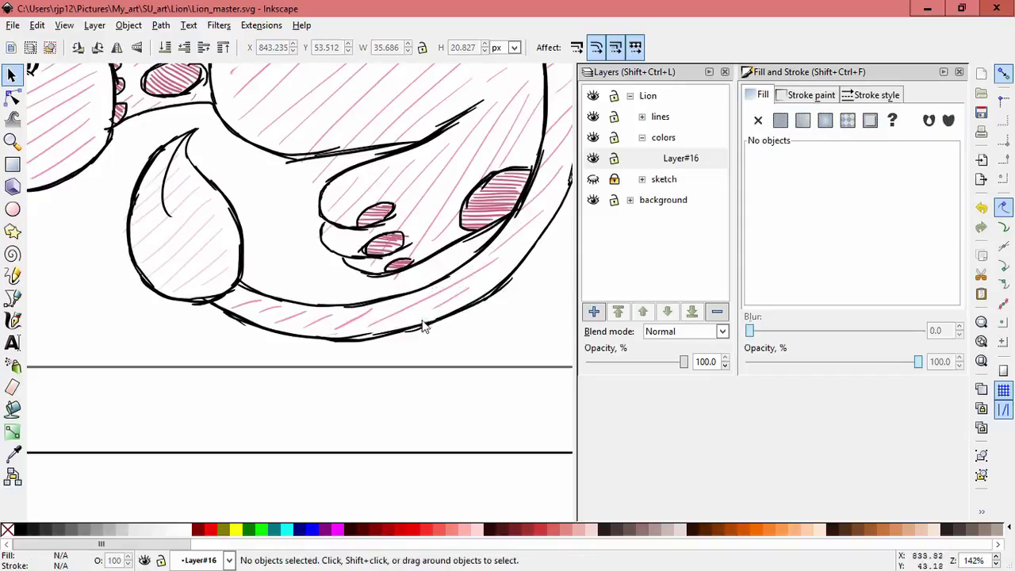
left_click(494, 250)
left_click_drag(480, 270, 479, 264)
left_click(443, 355)
scroll(443, 355, "down", 3)
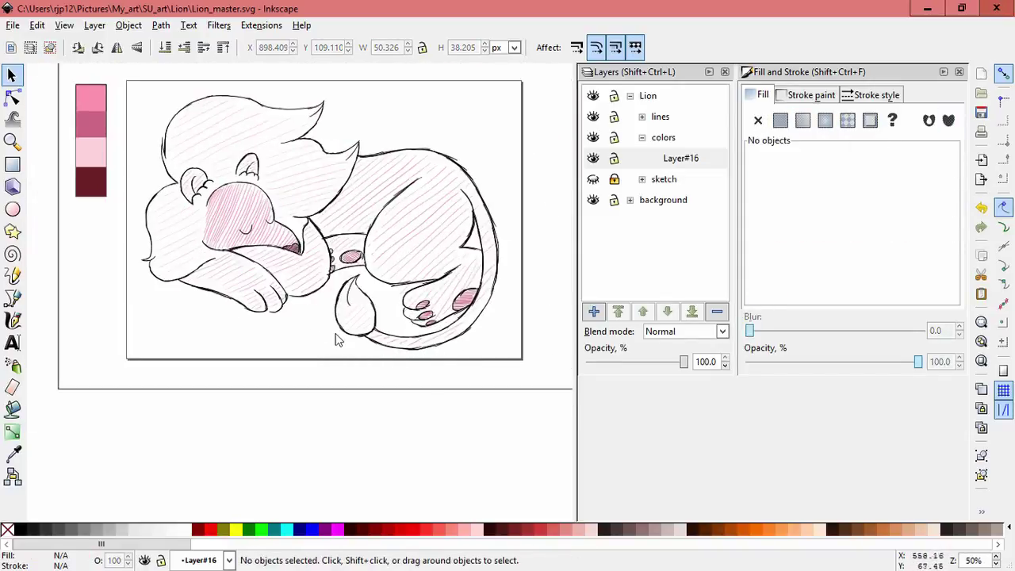
Step: Adjust a pink stroke in the lower thigh above the hind paw and save the drawing
scroll(336, 340, "up", 1)
scroll(396, 325, "up", 1)
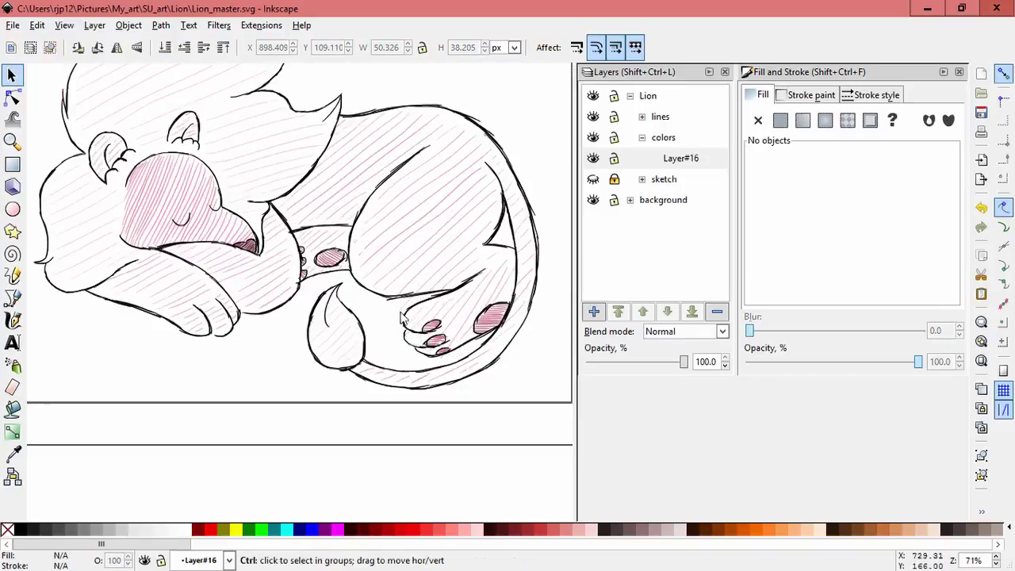
left_click(391, 325)
mouse_move(398, 311)
left_mouse_down()
mouse_move(409, 299)
mouse_move(416, 306)
left_mouse_up()
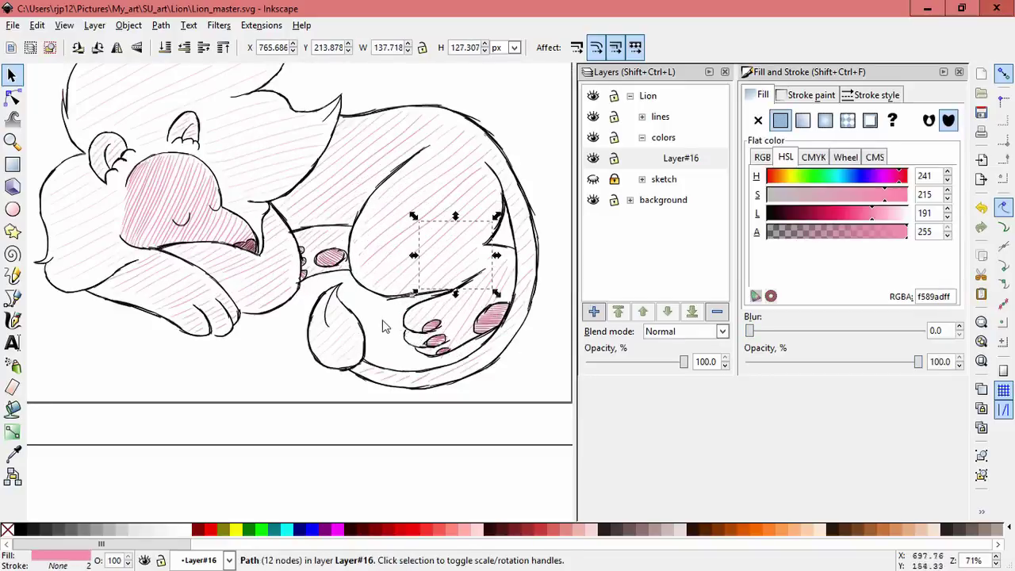
key("Escape")
key("ctrl+s")
key("5")
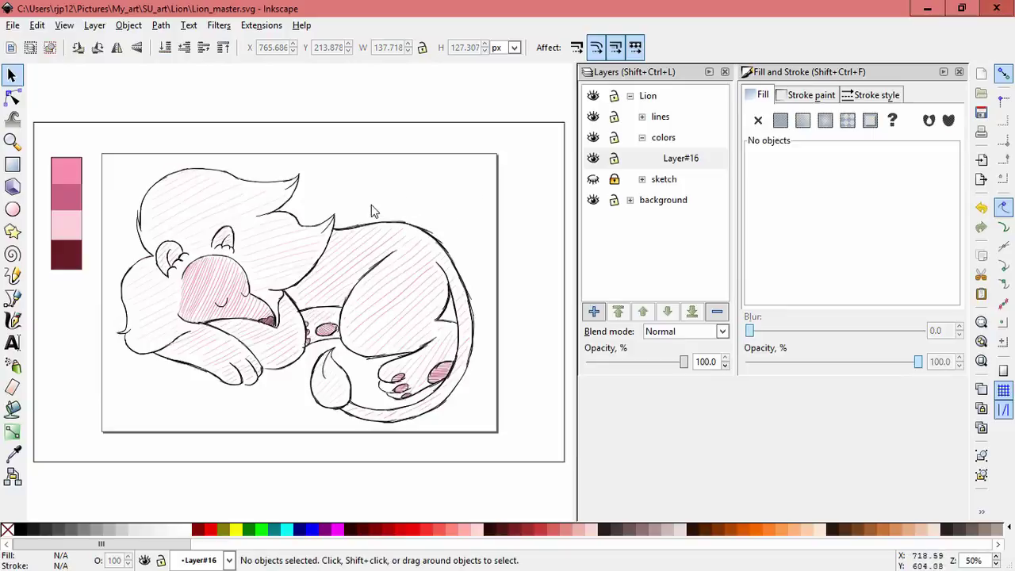
Step: Delete surplus pink strokes on the outer cheek side of the face to open up the dense hatching
key("space")
scroll(373, 206, "up", 1)
left_click_drag(342, 214, 400, 183)
key("space")
scroll(401, 182, "up", 1)
left_click_drag(256, 249, 386, 195)
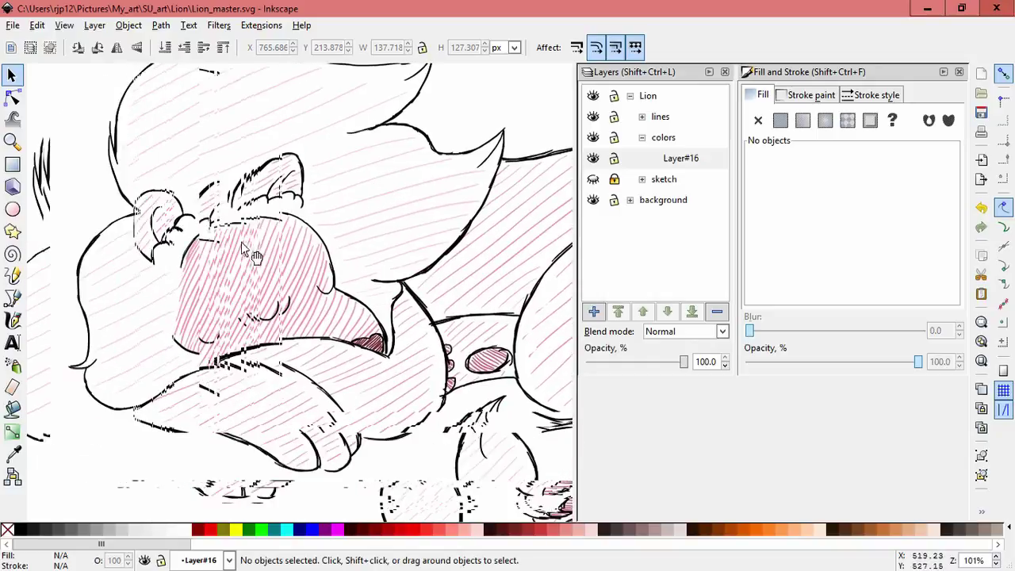
scroll(188, 344, "up", 1)
scroll(227, 286, "up", 1)
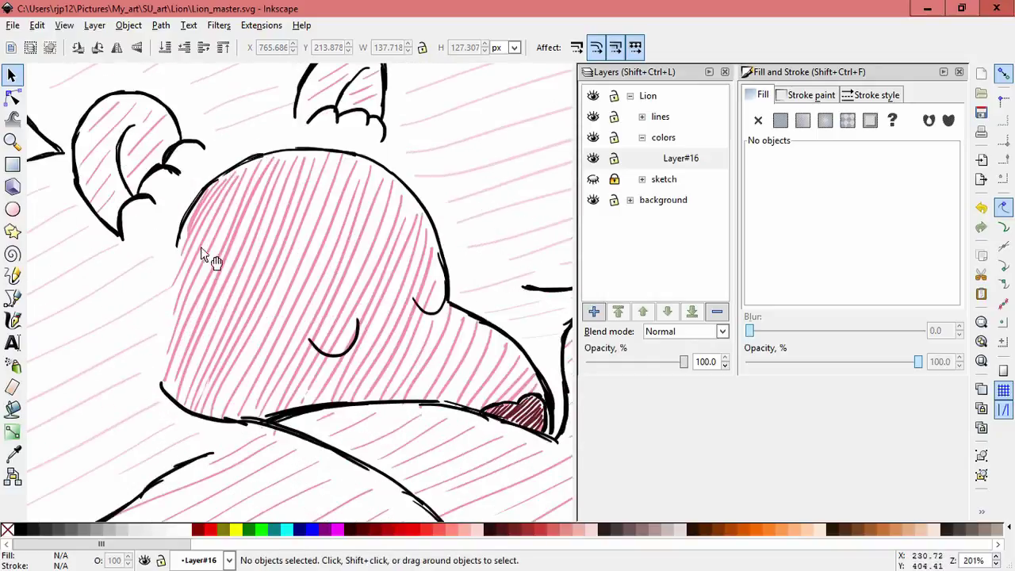
left_click(199, 248)
left_click(190, 280)
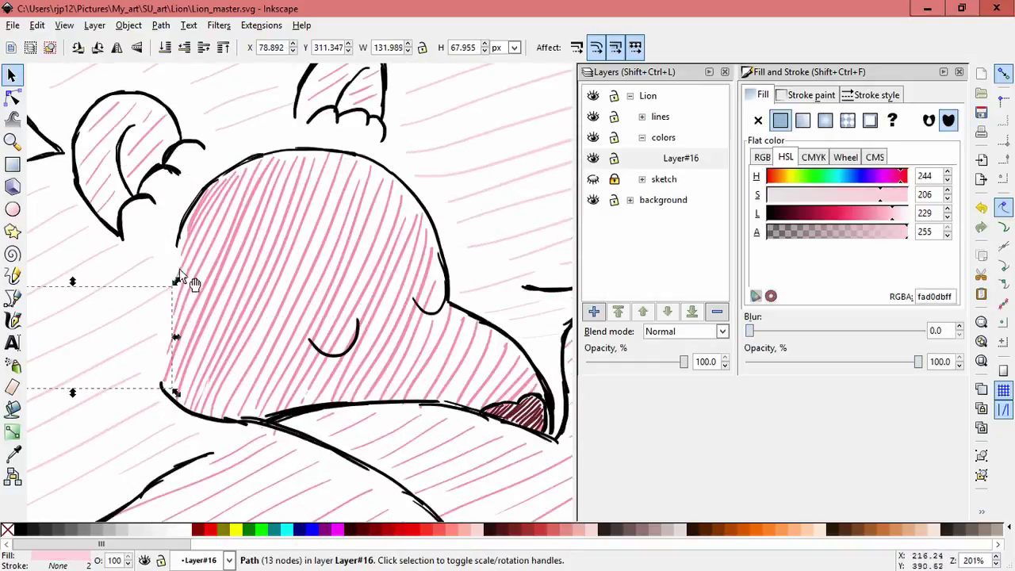
left_click(185, 274)
left_click(217, 250)
left_click(227, 266)
left_click(233, 295)
left_click(244, 279)
left_click(245, 279)
key("Delete")
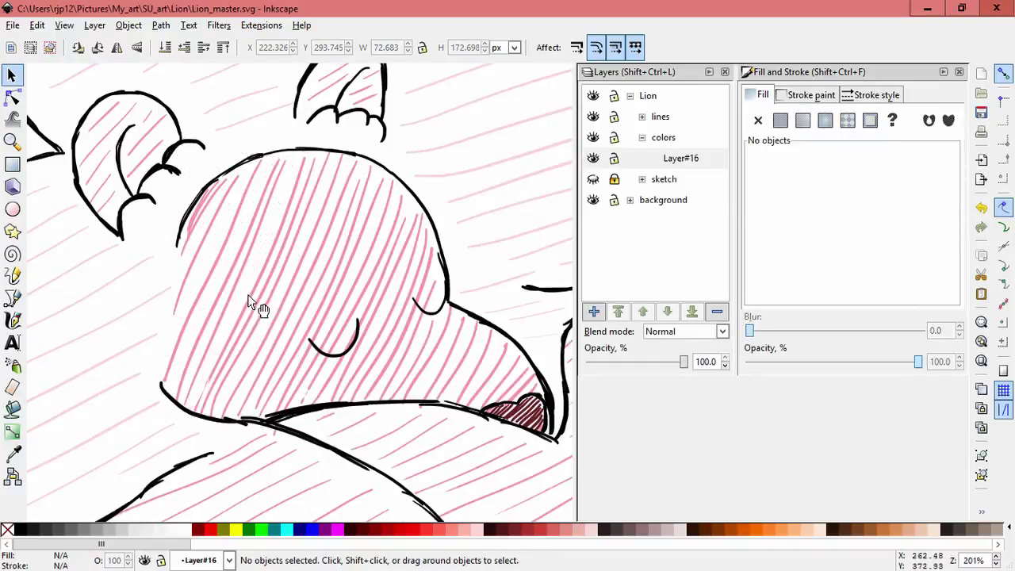
Step: Thin the face hatching from the forehead to the closed near eye by deleting in-between pink strokes
left_click(244, 295)
left_click(234, 314)
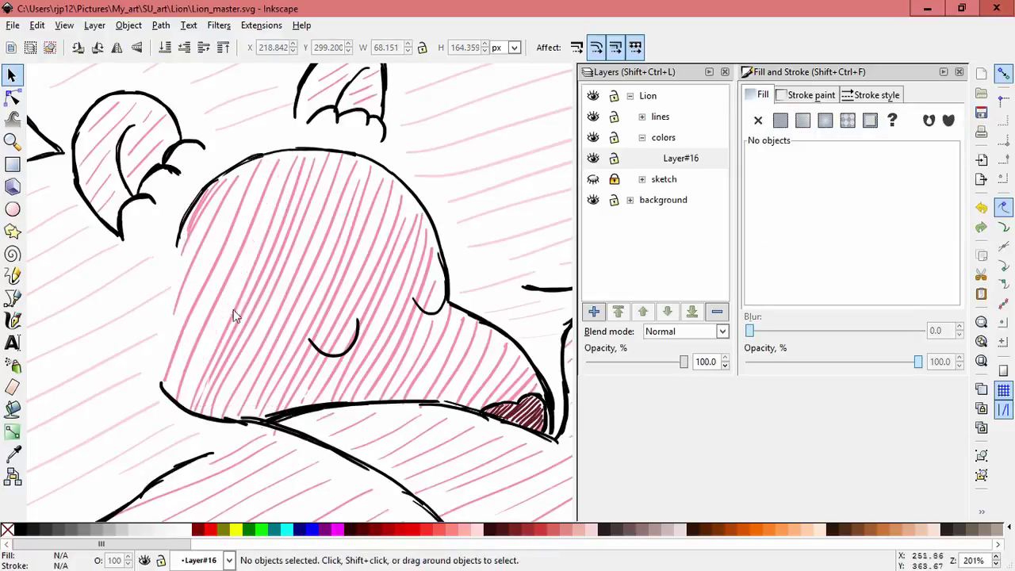
left_click(258, 287)
left_click(262, 310)
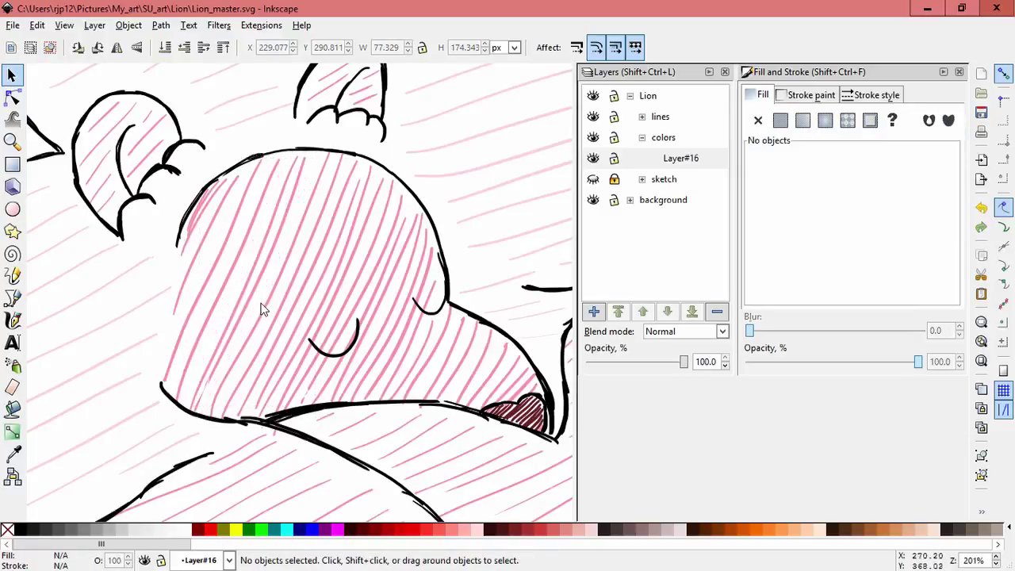
left_click(262, 295)
left_click(268, 314)
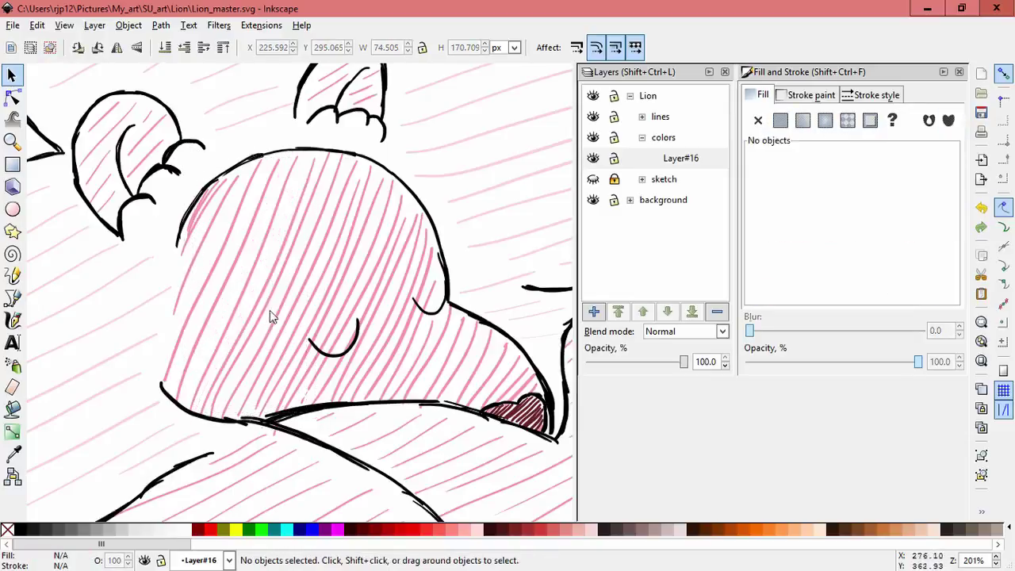
left_click(273, 312)
left_click(292, 314)
left_click(300, 293)
left_click(320, 311)
left_click(328, 328)
left_click(331, 331)
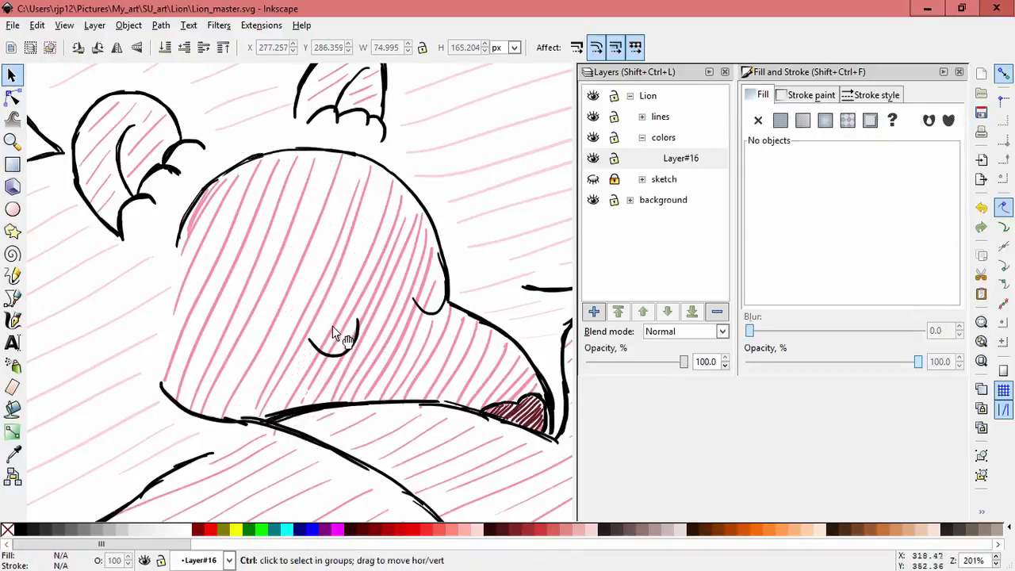
Step: Delete surplus pink strokes between the two closed eyes and toward the start of the muzzle
left_click(325, 326)
left_click(318, 320)
left_click(342, 325)
left_click(352, 327)
left_click(352, 335)
left_click(362, 334)
left_click(380, 339)
left_click(397, 349)
left_click(403, 356)
left_click(425, 363)
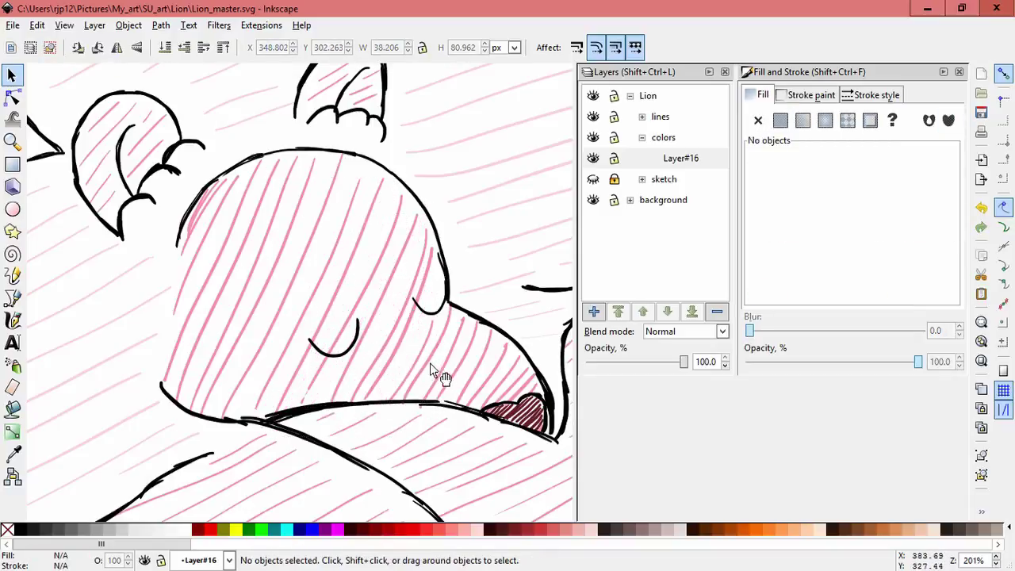
Step: Remove in-between pink strokes from the muzzle below the far eye
left_click(398, 354)
left_click(414, 374)
left_click(424, 386)
left_click(434, 389)
left_click(440, 390)
left_click(456, 384)
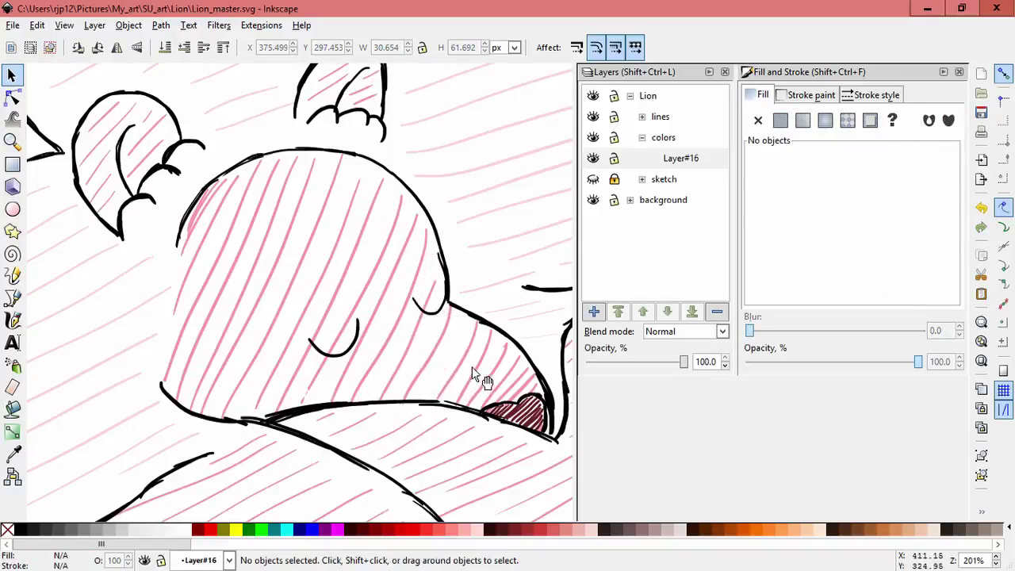
Step: Delete the surplus short pink strokes at the tip of the muzzle beside the dark nose
left_click(476, 373)
left_click(457, 405)
left_click(505, 379)
left_click(504, 381)
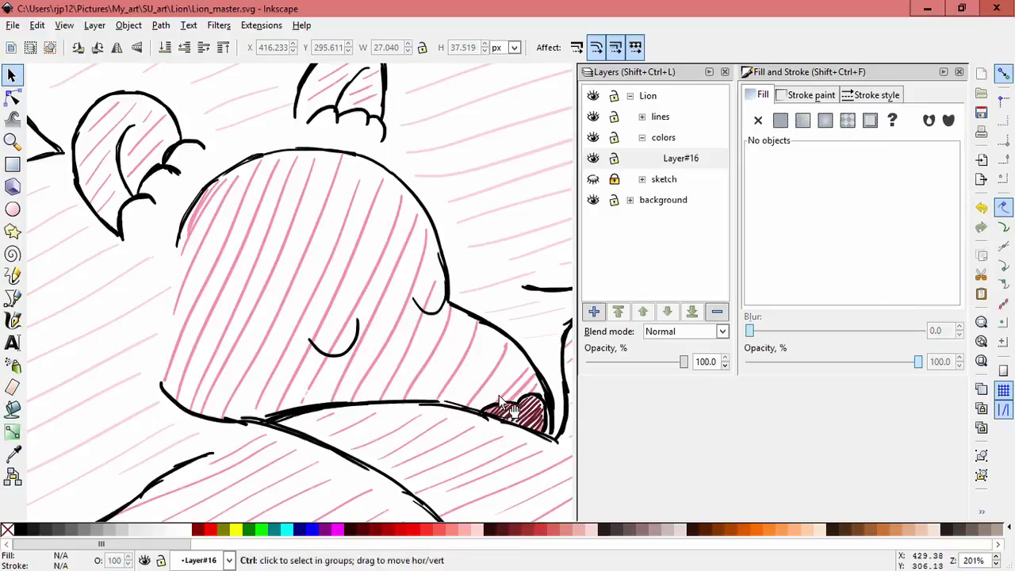
left_click(502, 381)
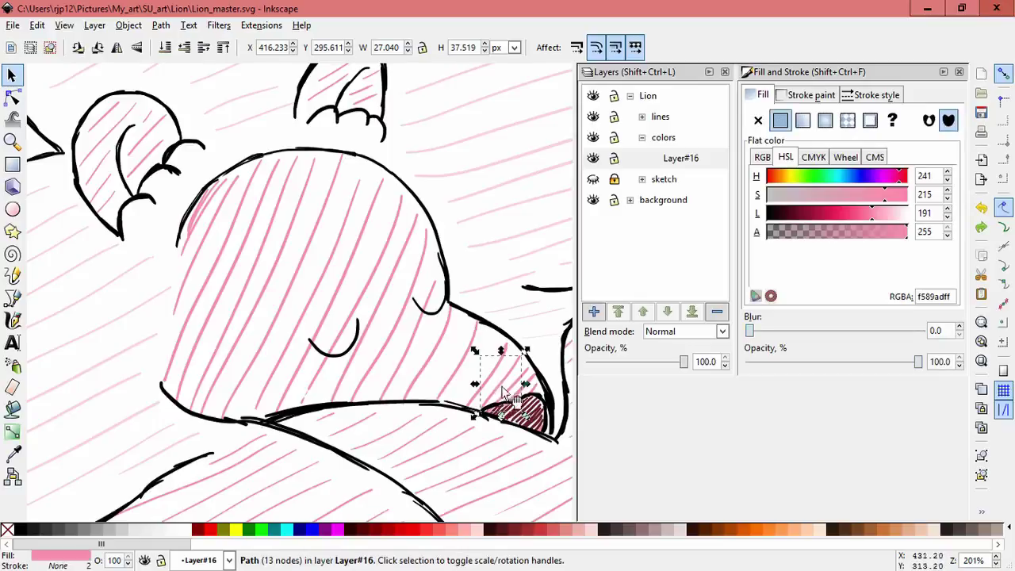
left_click(498, 396)
left_click(501, 399)
left_click(501, 399)
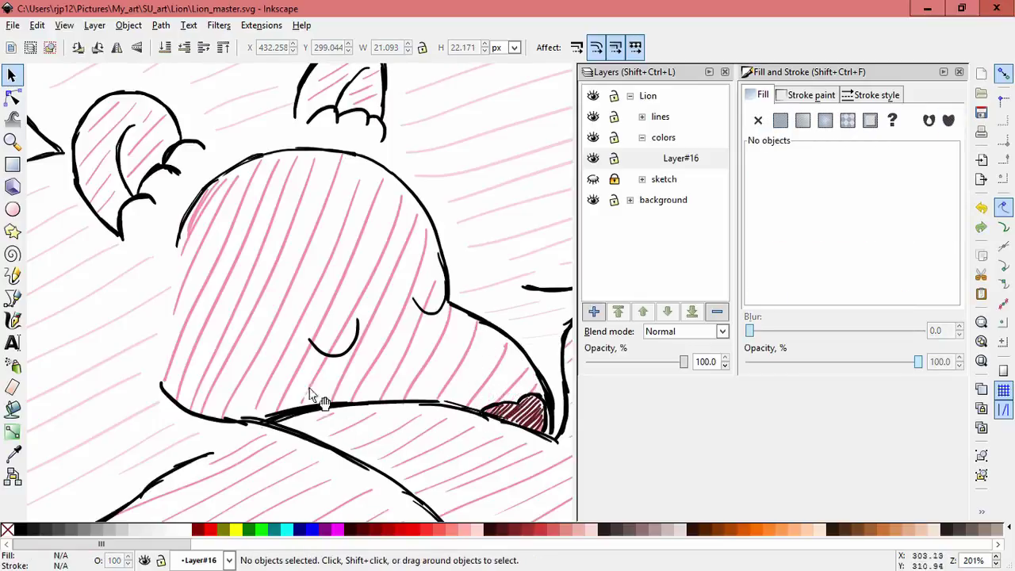
Step: Save the drawing with the thinned face hatching
scroll(151, 404, "down", 3)
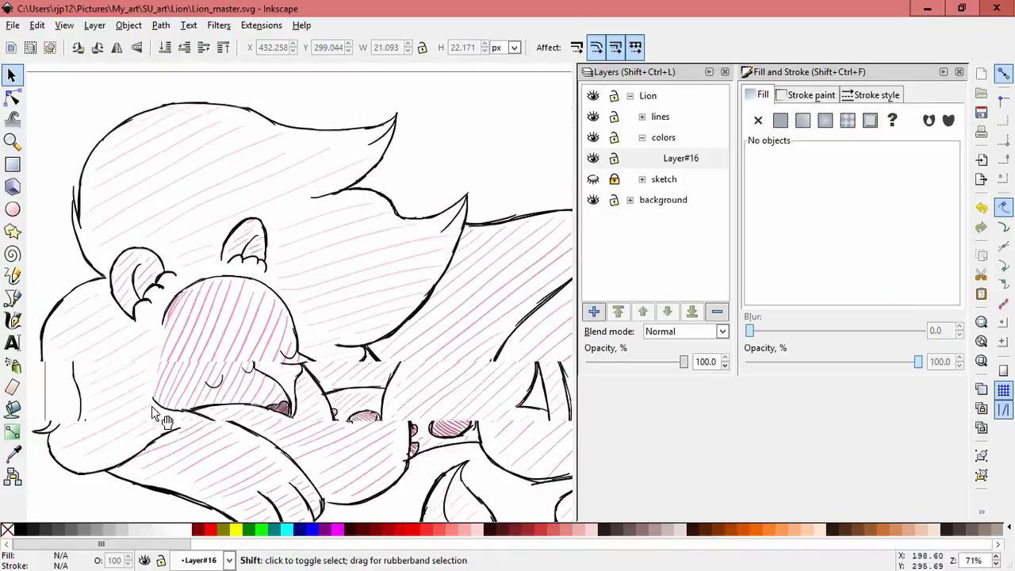
left_click_drag(464, 231, 467, 222)
key("ctrl+s")
key("minus")
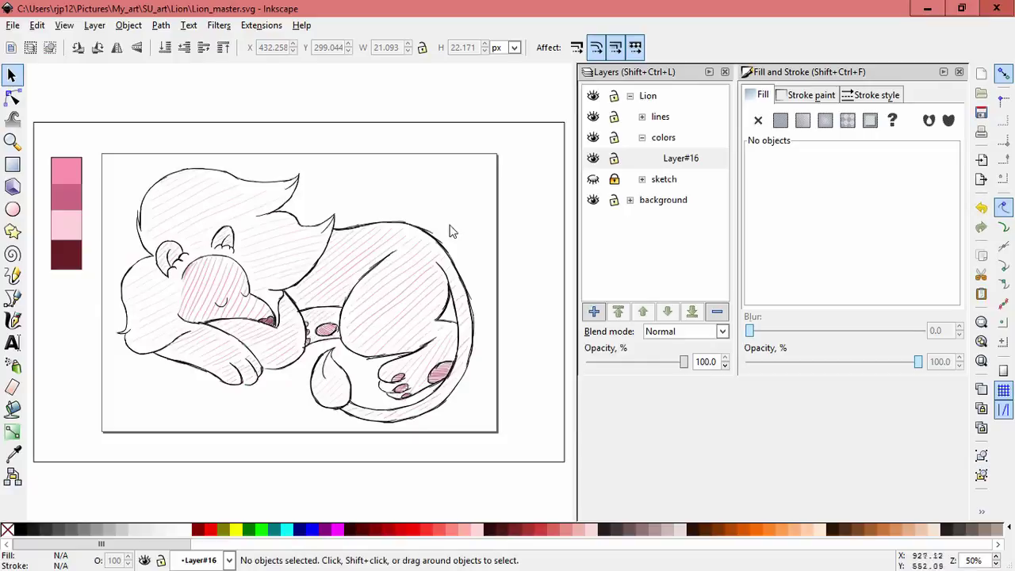